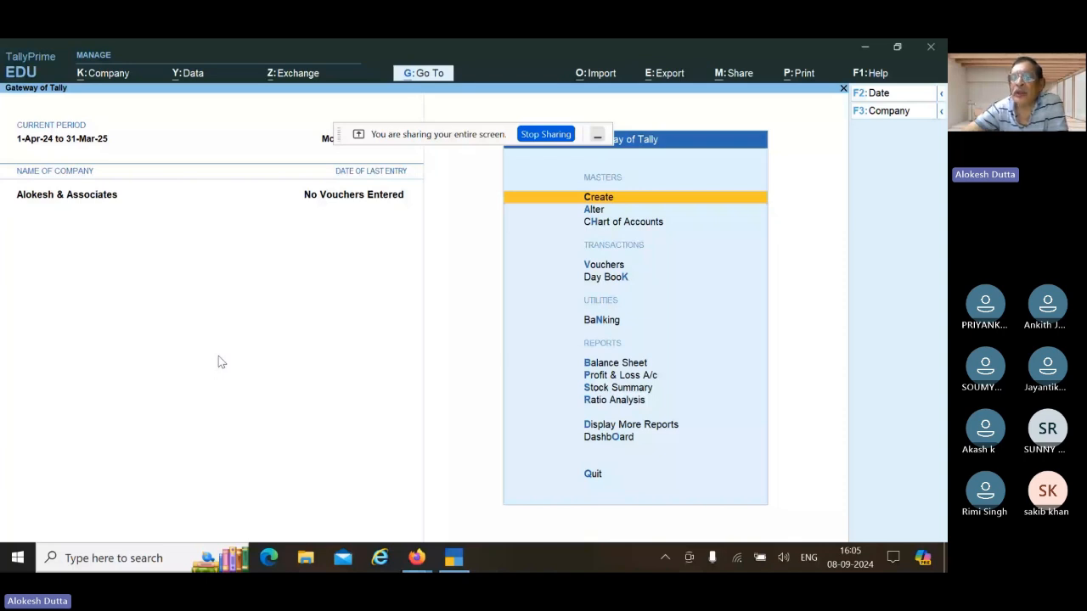
# Step: Keep Alokesh & Associates as the working company and go to the Master Creation list
pyautogui.click(900, 112)
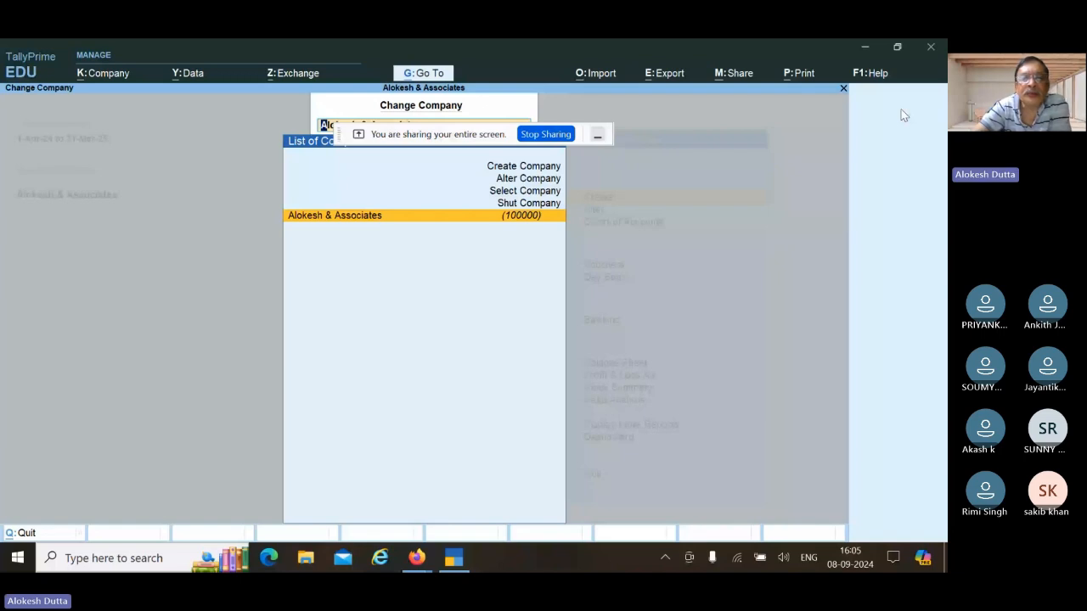
pyautogui.press('Return')
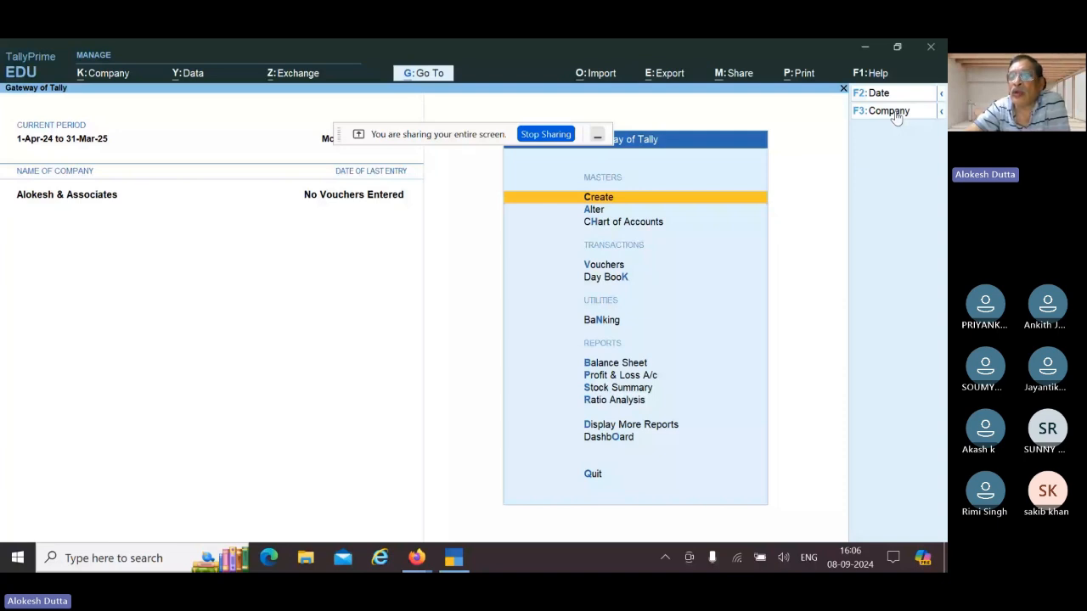
pyautogui.click(941, 113)
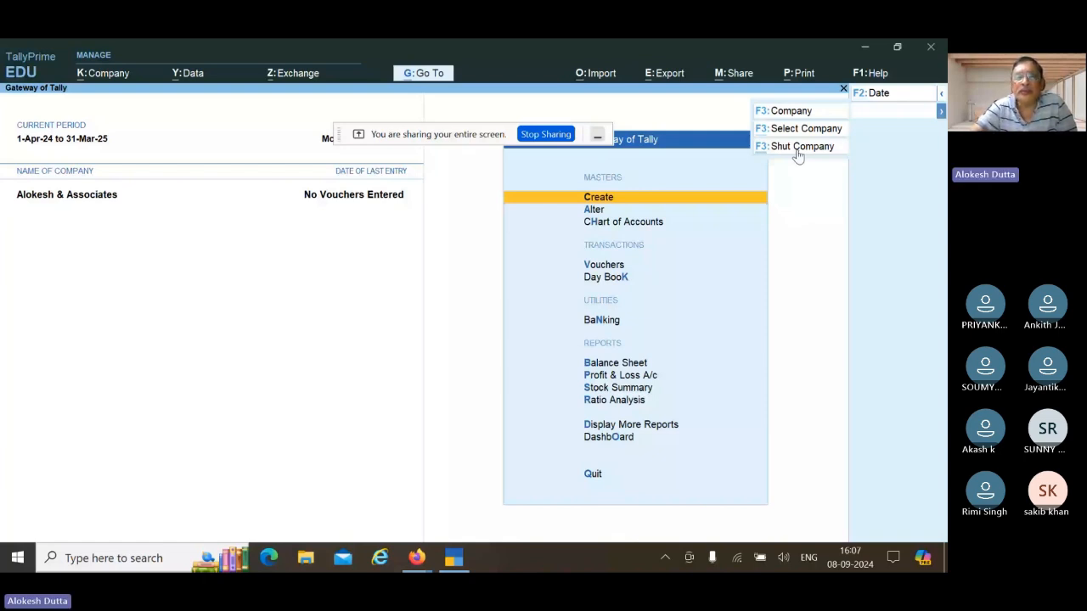
pyautogui.click(798, 151)
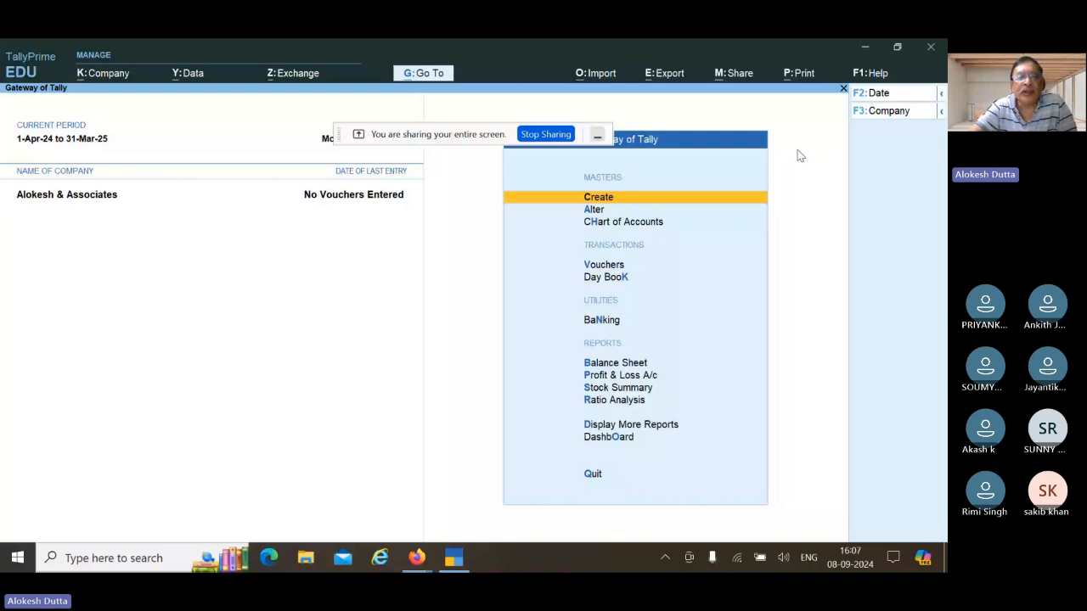
pyautogui.press('Return')
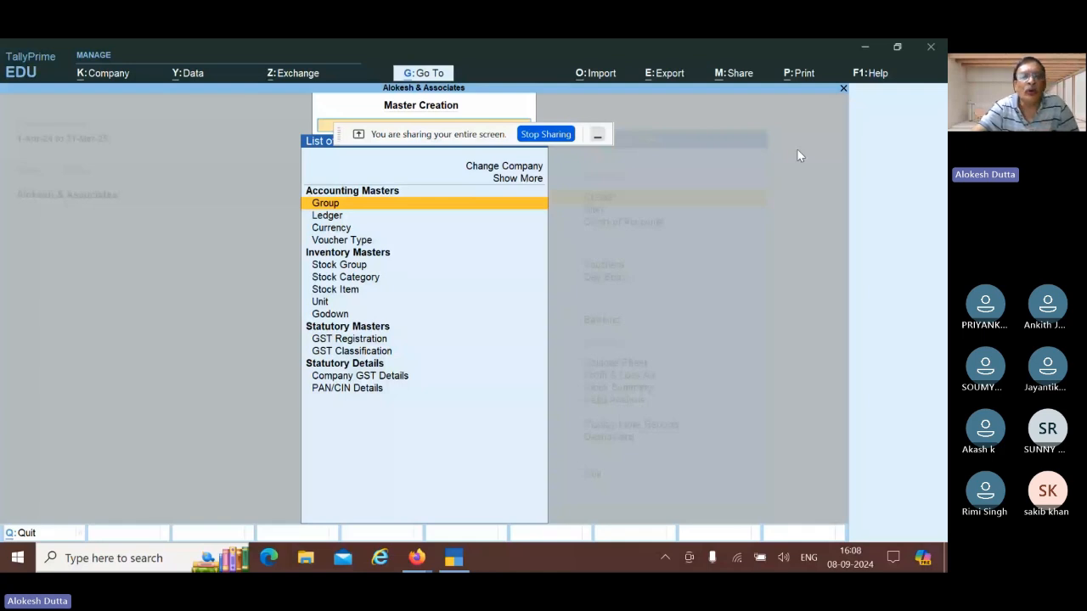
# Step: Select Group under Accounting Masters to start a new group
pyautogui.press('Return')
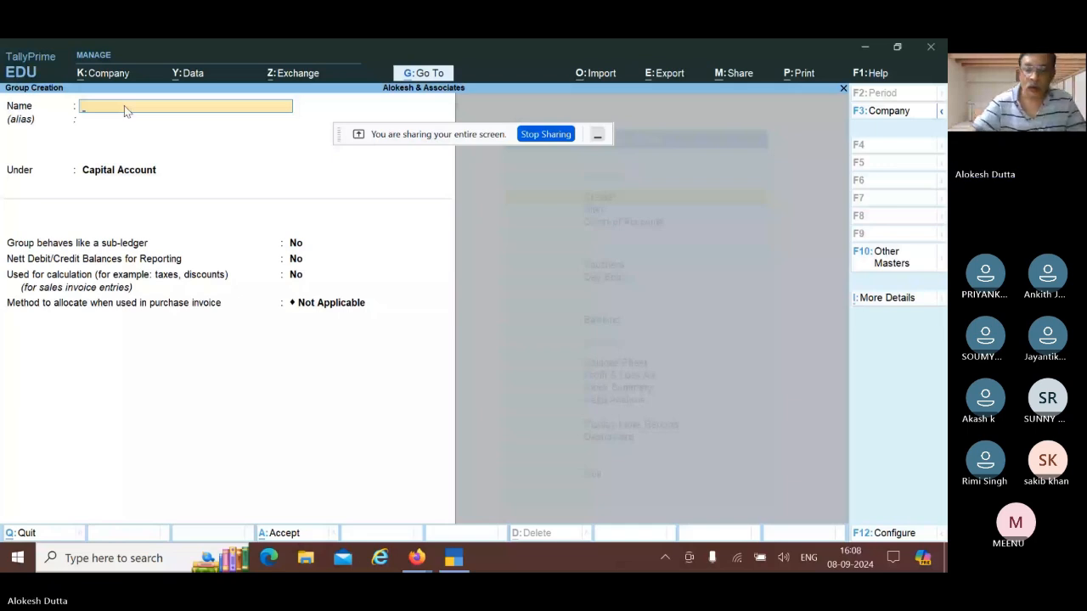
# Step: Enter 'Domestic Debtors' as the new group's name
pyautogui.write('Dom')
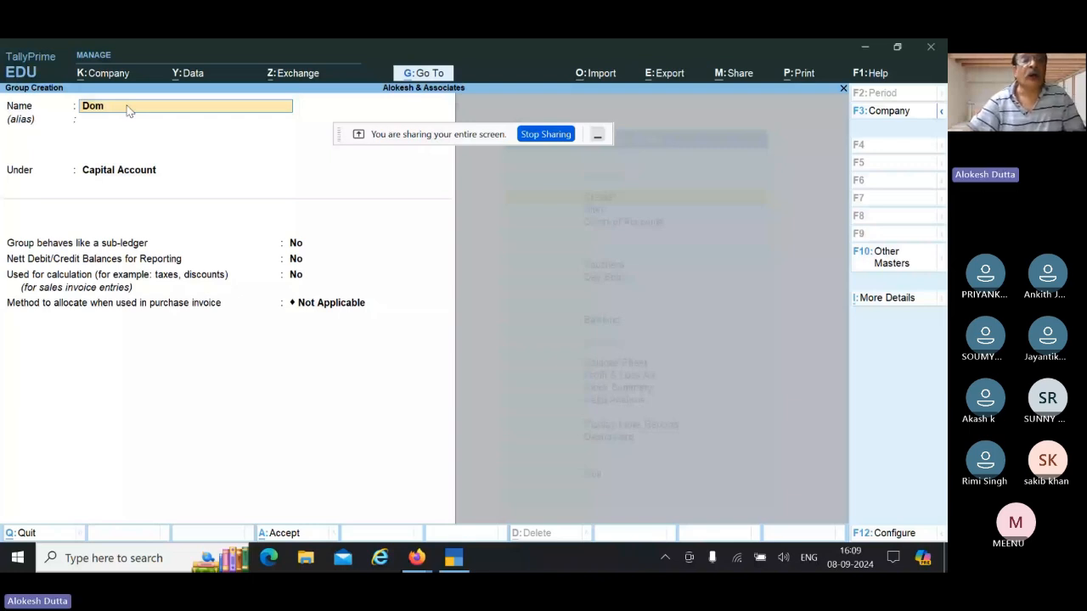
pyautogui.write('estic Debtors')
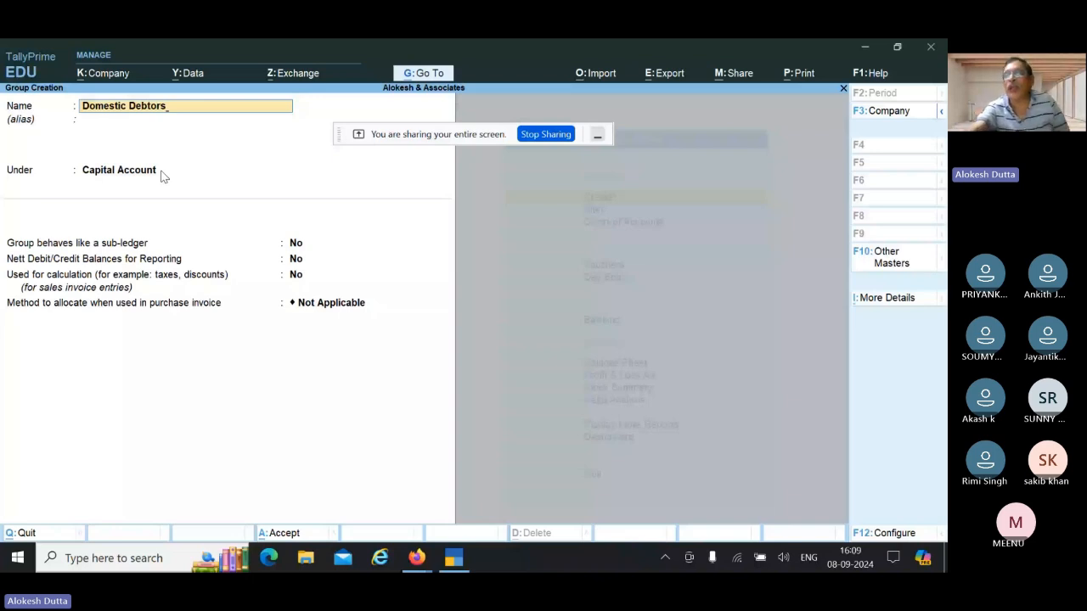
pyautogui.click(173, 176)
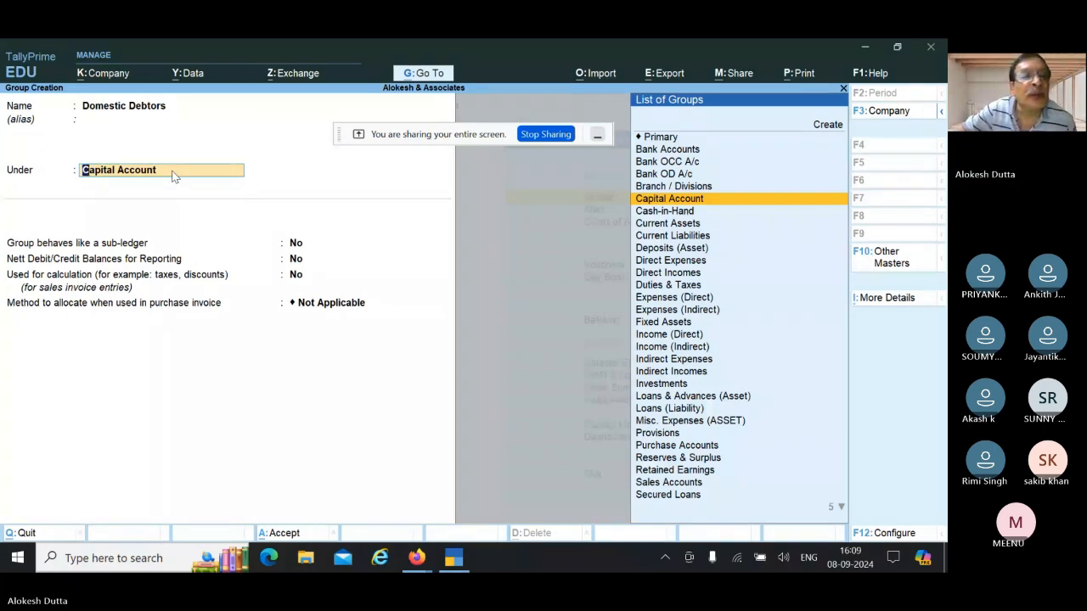
# Step: Put Domestic Debtors under Sundry Debtors, keep the default options, and save it
pyautogui.press('Down')
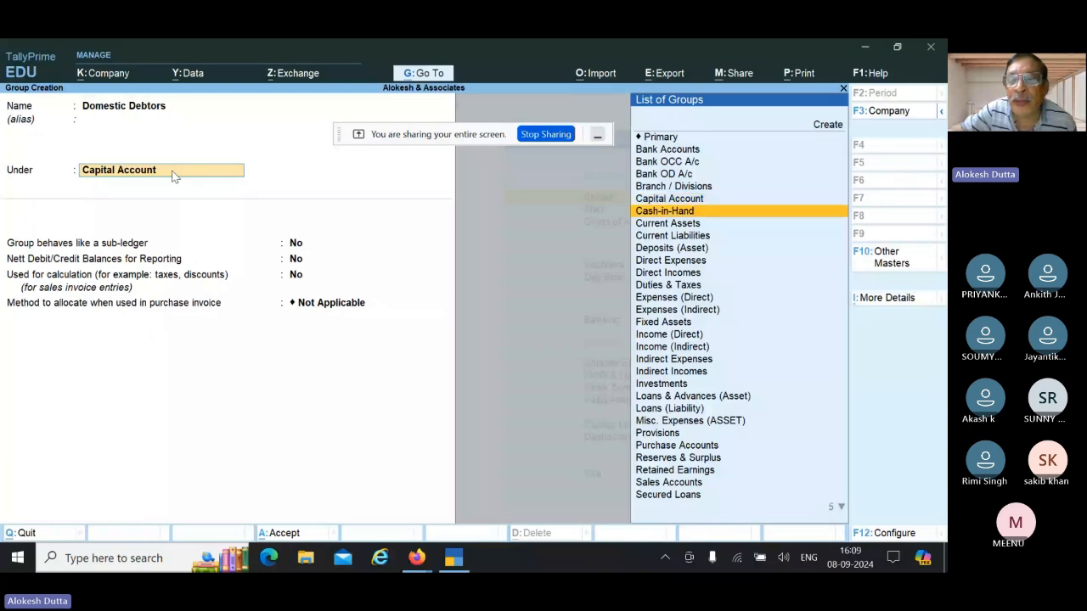
pyautogui.press('Down')
pyautogui.press('Down')
pyautogui.press('Down')
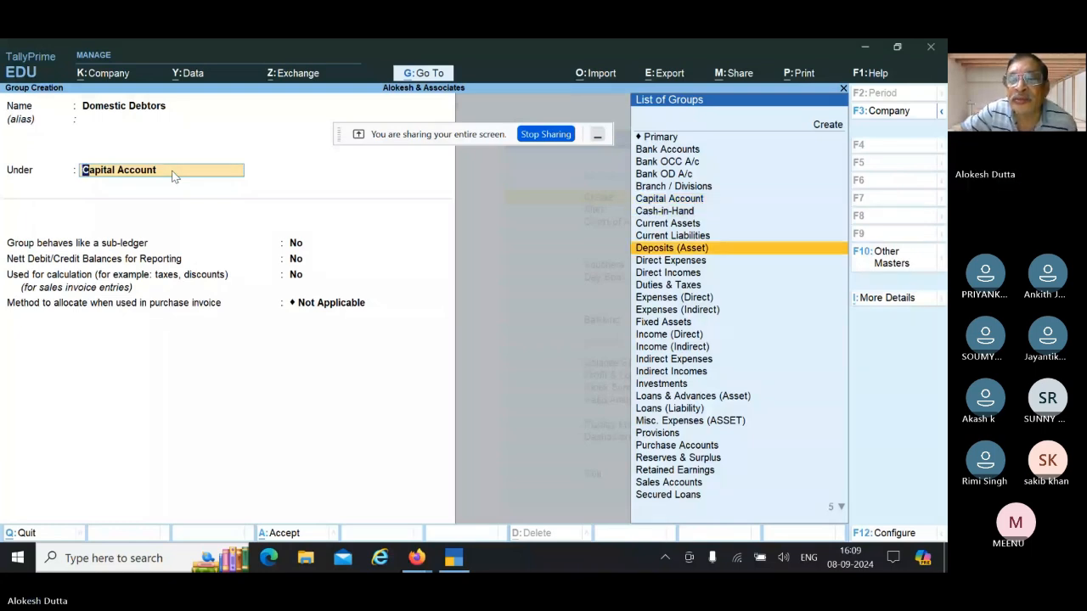
pyautogui.press('Down')
pyautogui.press('Down')
pyautogui.press('Down')
pyautogui.press('Down')
pyautogui.press('Down')
pyautogui.press('Down')
pyautogui.press('Down')
pyautogui.press('Down')
pyautogui.press('Down')
pyautogui.press('Down')
pyautogui.press('Down')
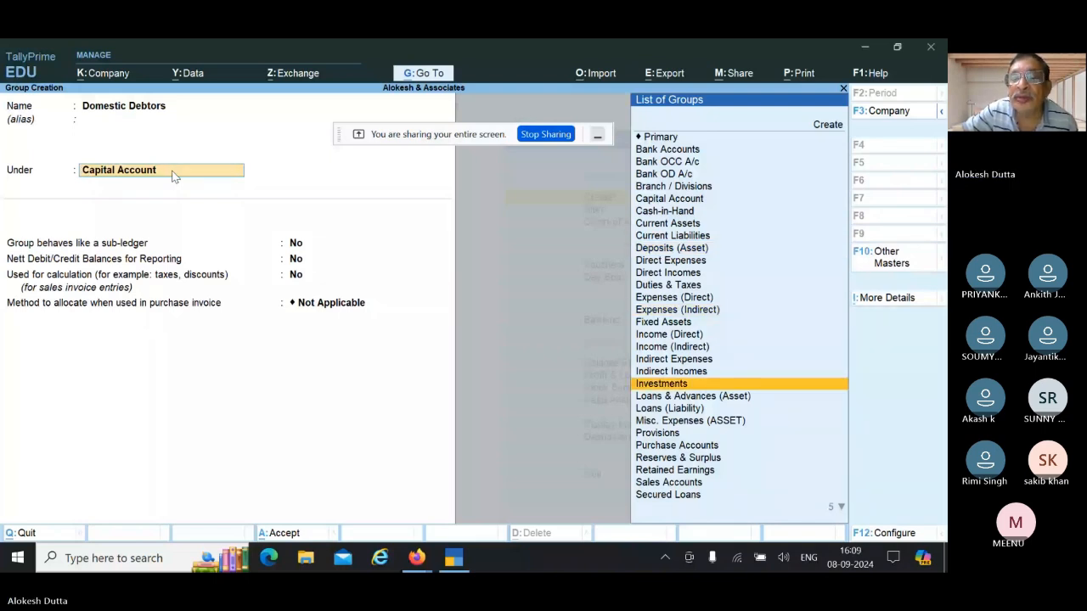
pyautogui.press('Down')
pyautogui.press('Down')
pyautogui.press('Down')
pyautogui.press('Down')
pyautogui.press('Down')
pyautogui.press('Down')
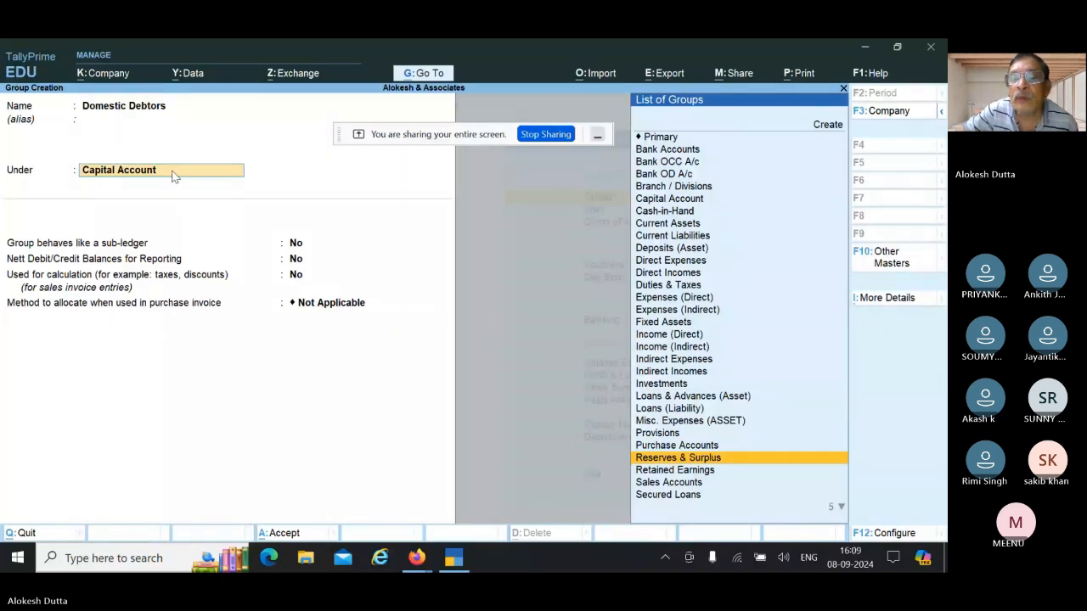
pyautogui.press('Down')
pyautogui.press('Down')
pyautogui.press('Down')
pyautogui.press('Down')
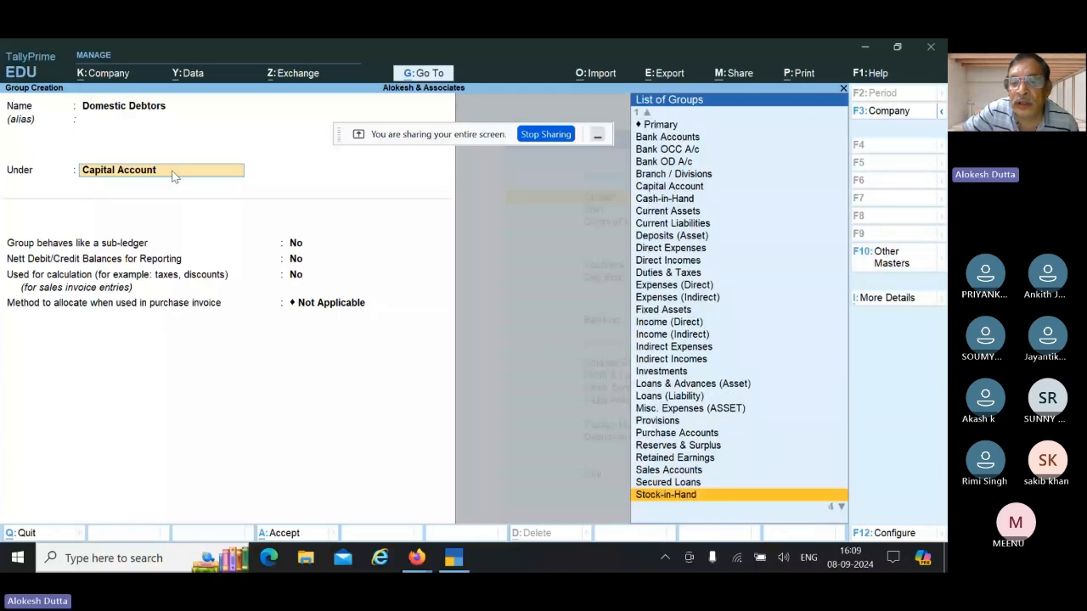
pyautogui.press('Down')
pyautogui.press('Down')
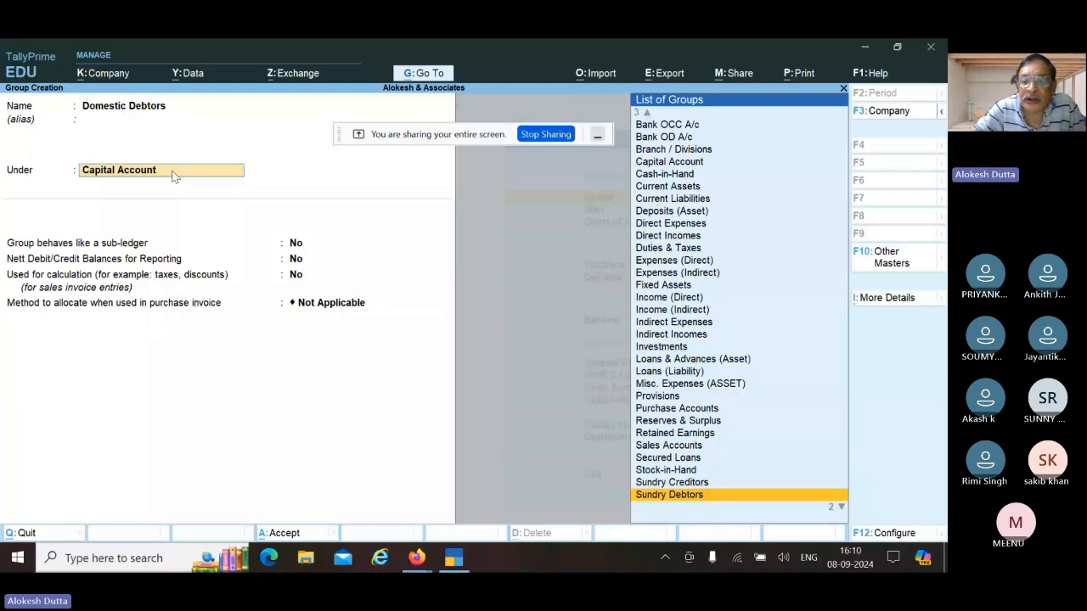
pyautogui.press('Return')
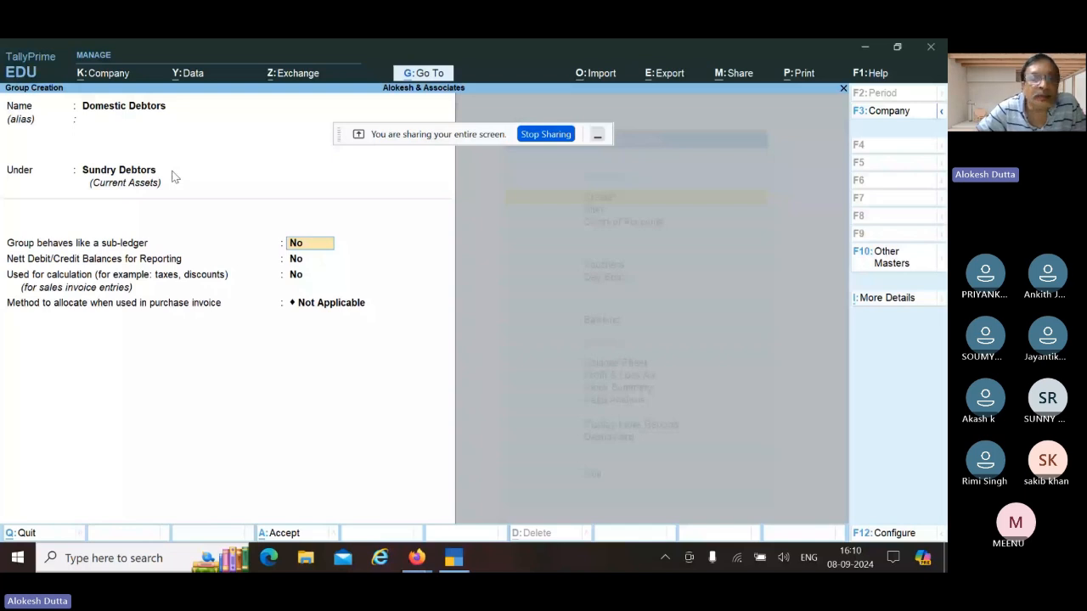
pyautogui.press('Return')
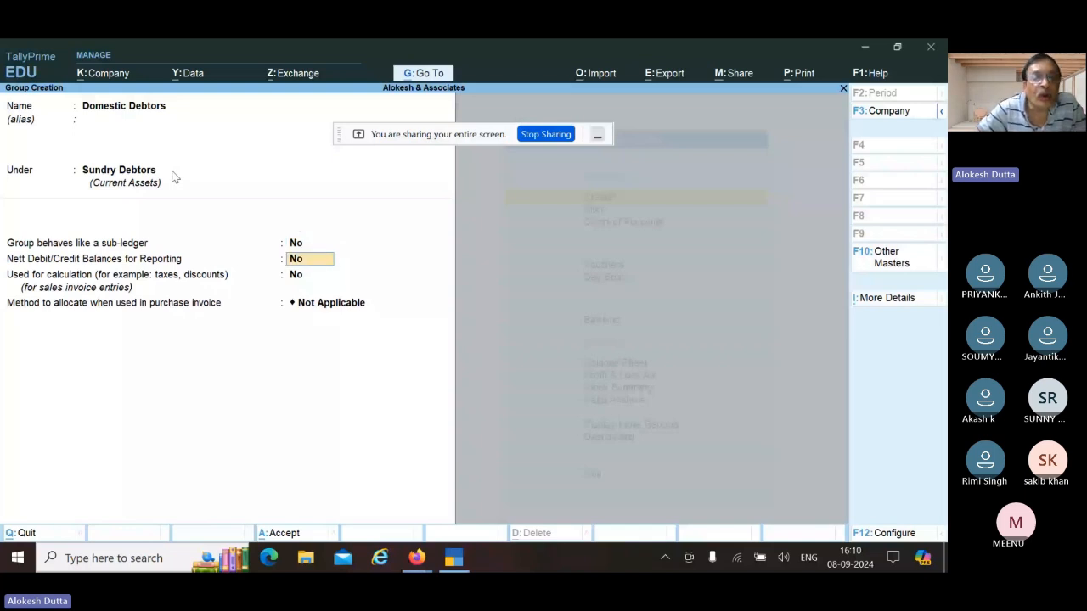
pyautogui.press('Return')
pyautogui.press('Return')
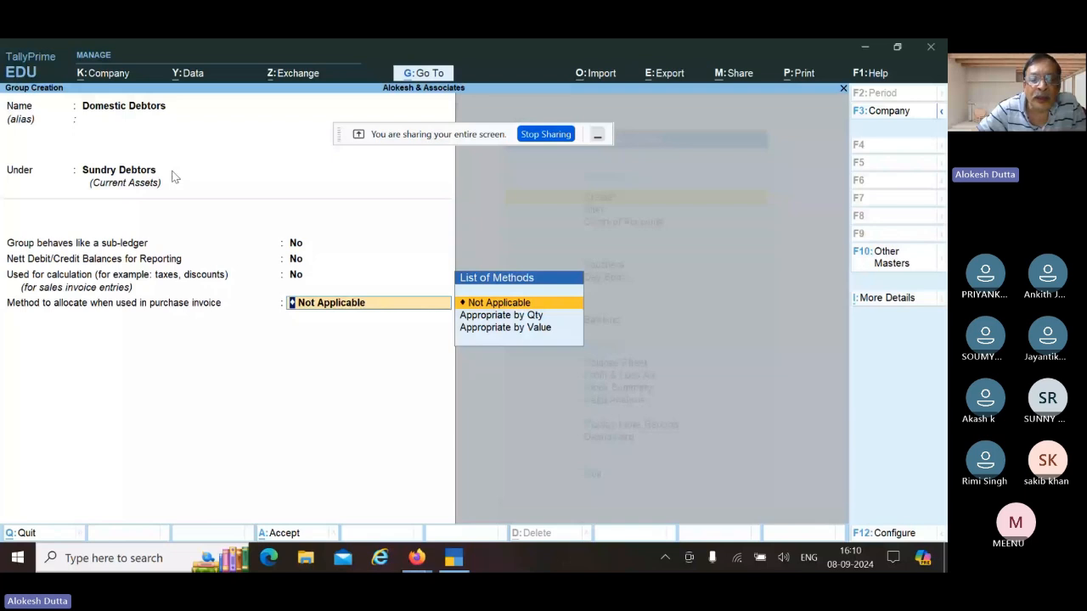
pyautogui.press('Return')
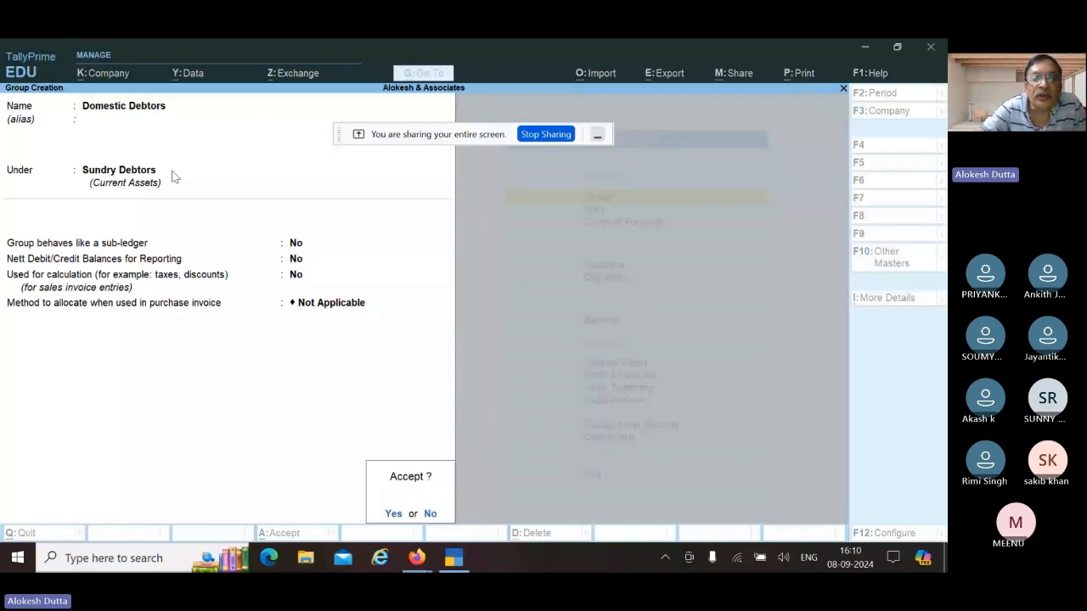
pyautogui.press('Return')
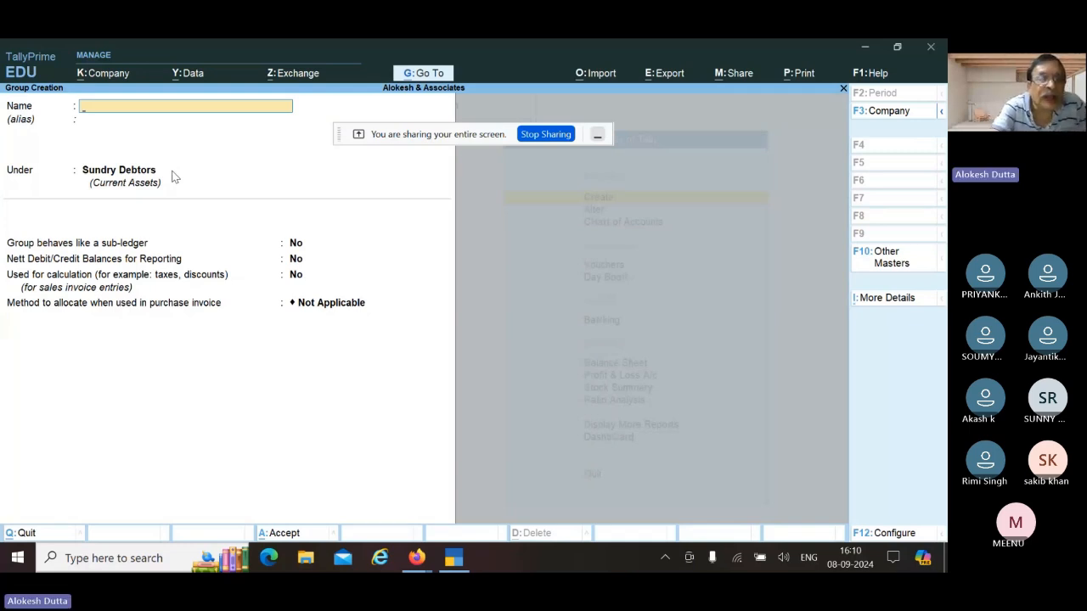
# Step: Quit the blank Group Creation form and return to the Gateway of Tally
pyautogui.press('Escape')
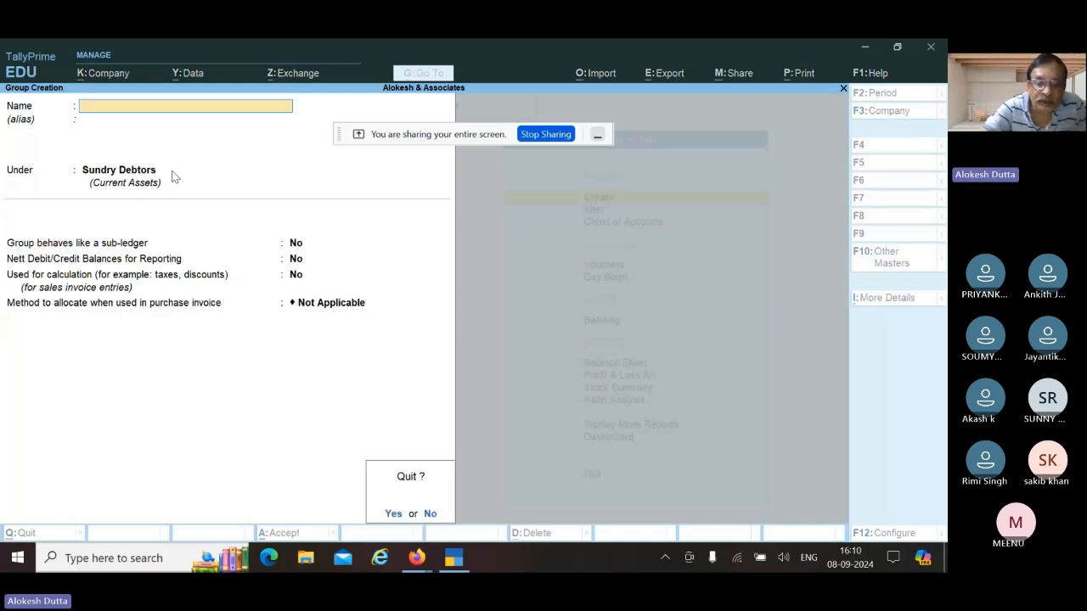
pyautogui.press('Return')
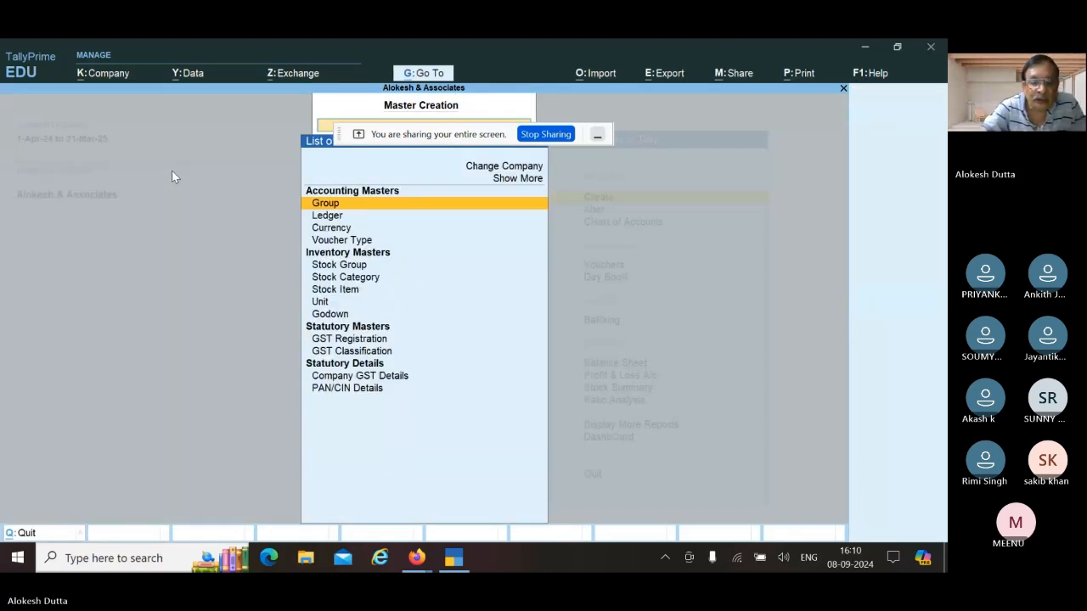
pyautogui.press('Escape')
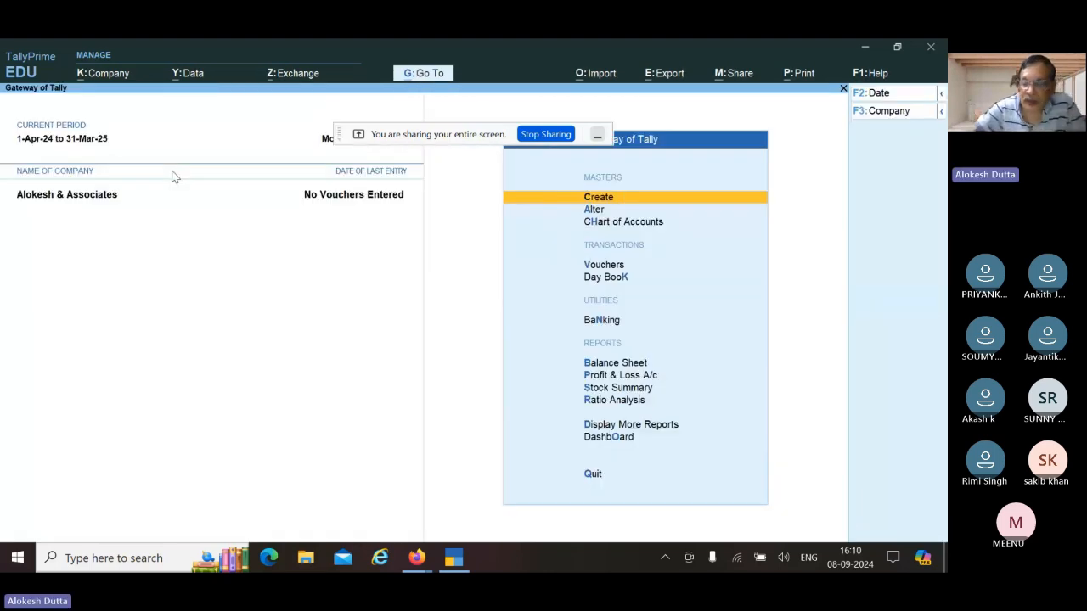
# Step: View the Balance Sheet's Current Assets breakdown, then return to the Gateway of Tally
pyautogui.press('Down')
pyautogui.press('Down')
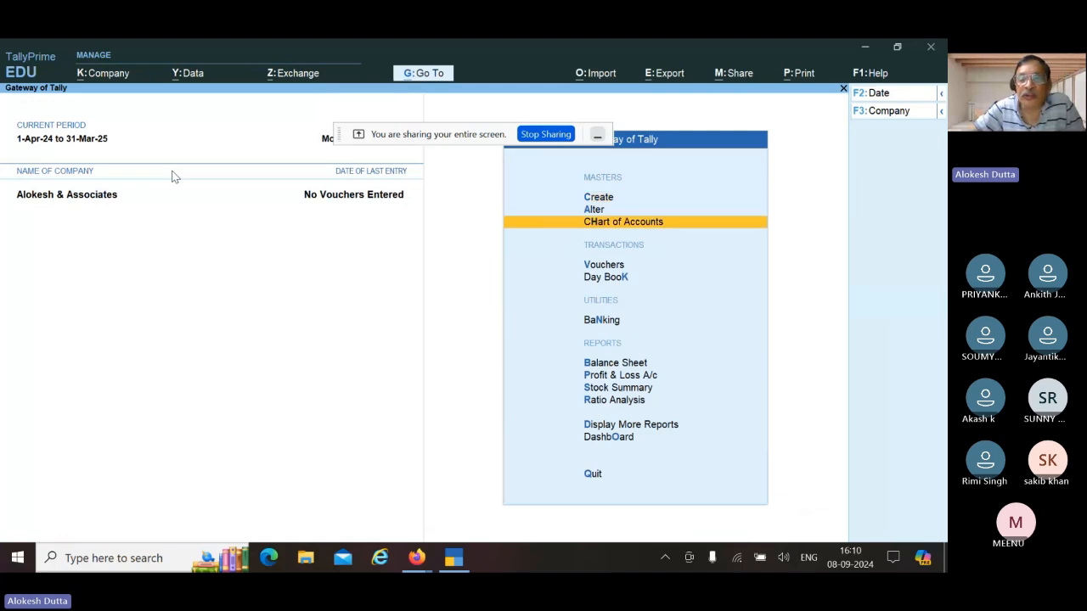
pyautogui.press('Down')
pyautogui.press('Down')
pyautogui.press('Down')
pyautogui.press('Down')
pyautogui.press('Down')
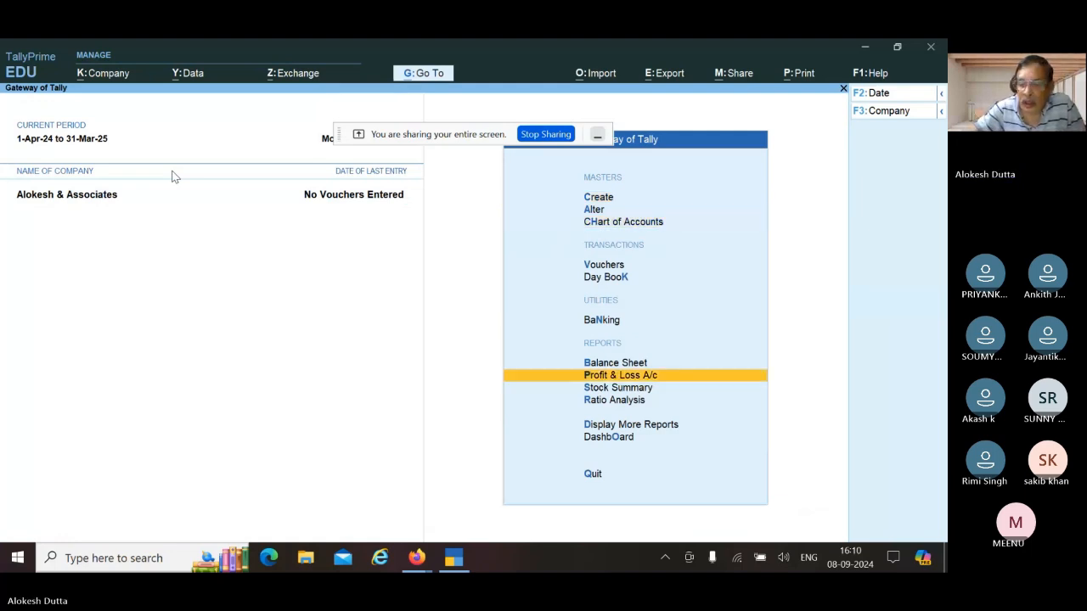
pyautogui.press('Up')
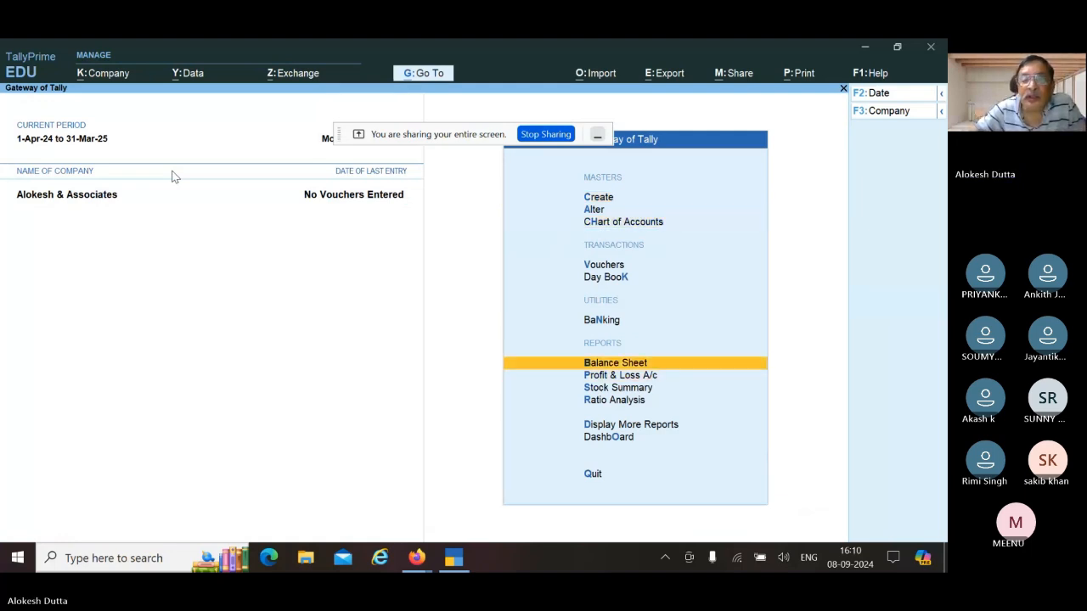
pyautogui.press('Return')
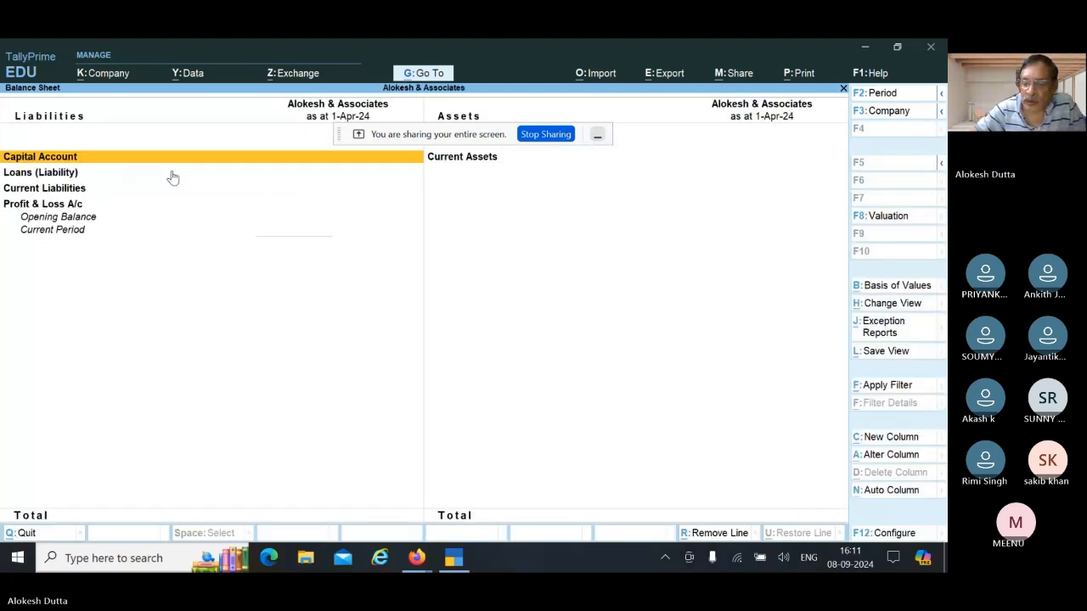
pyautogui.press('Right')
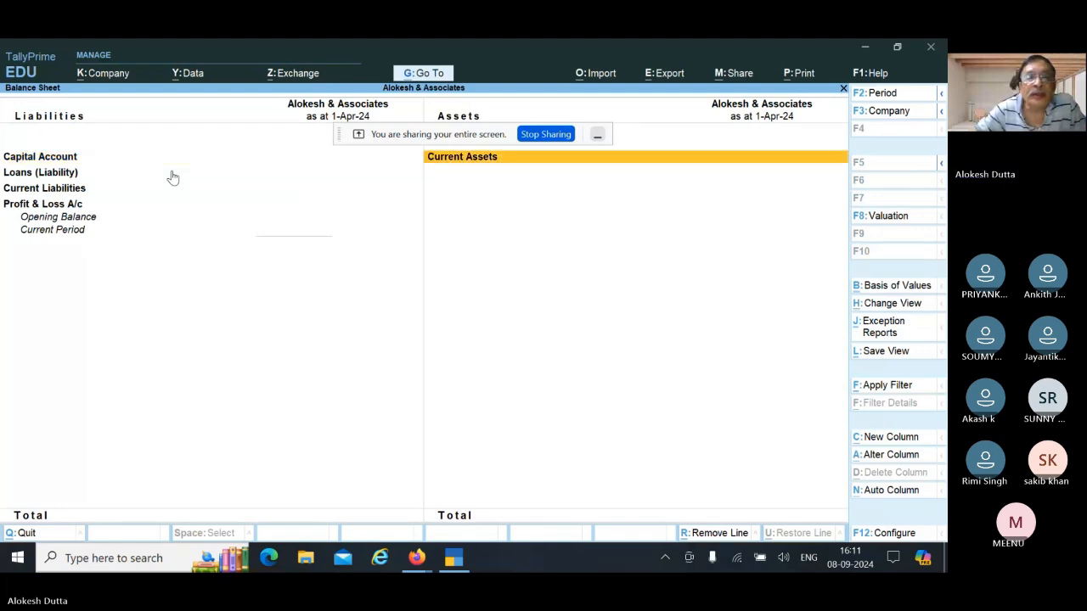
pyautogui.press('Return')
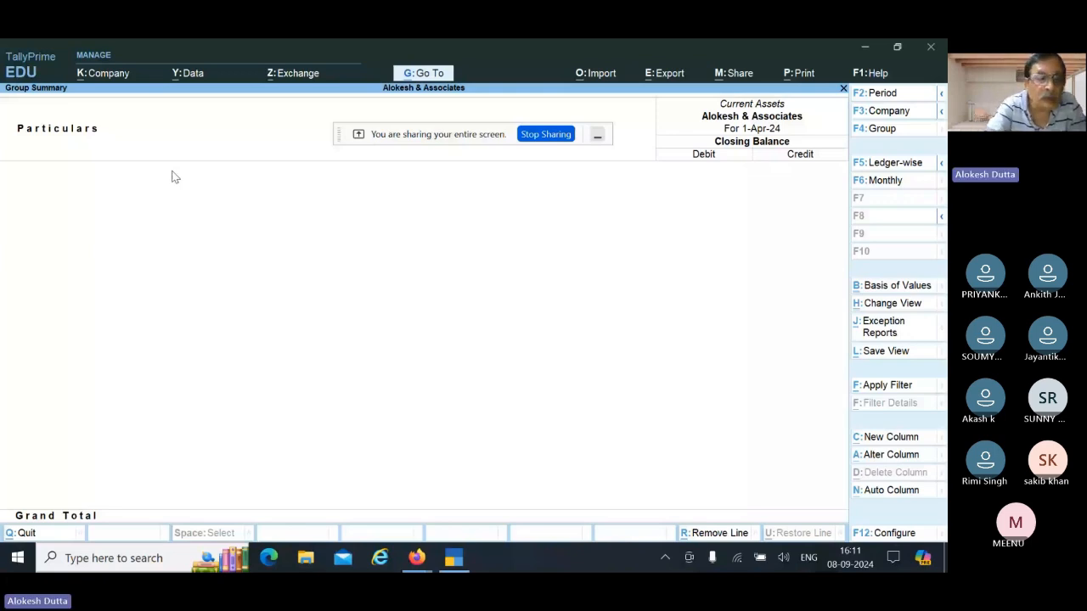
pyautogui.press('Escape')
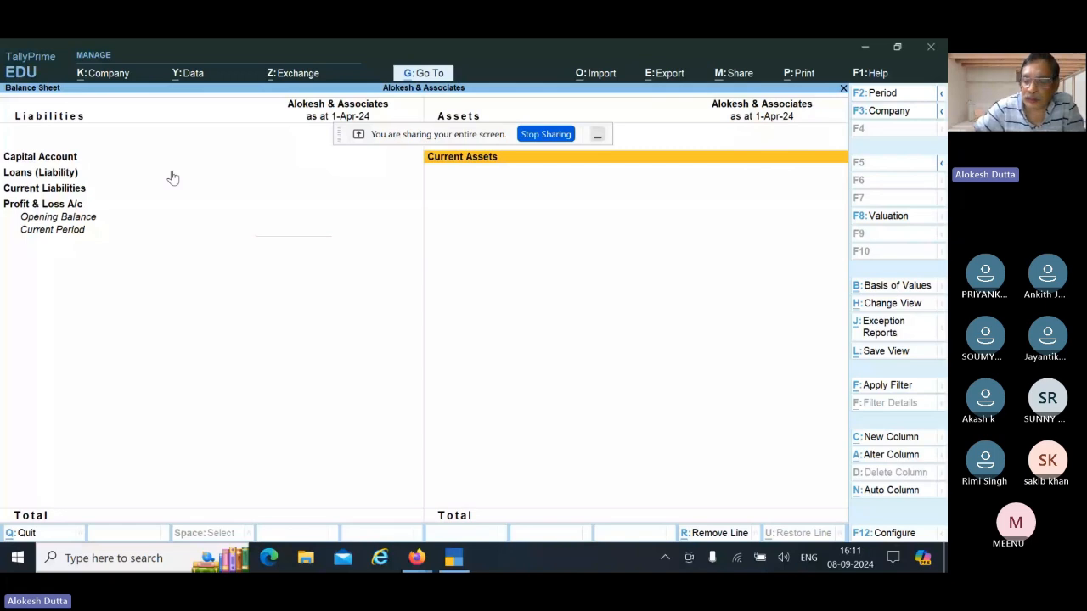
pyautogui.press('Escape')
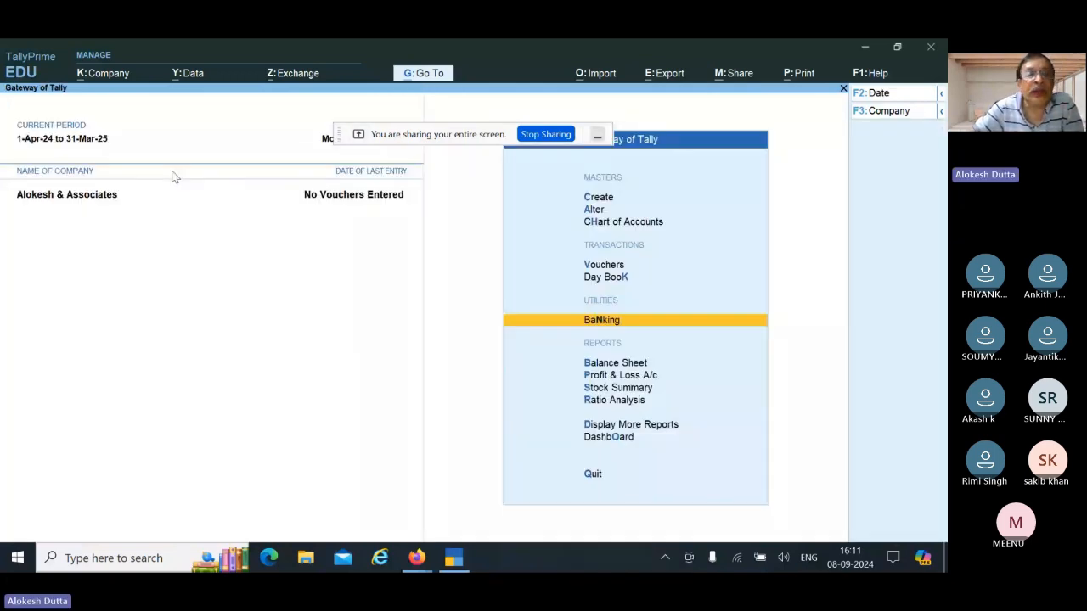
# Step: Start a new group named 'Forign Debtors' from Create > Group
pyautogui.press('c')
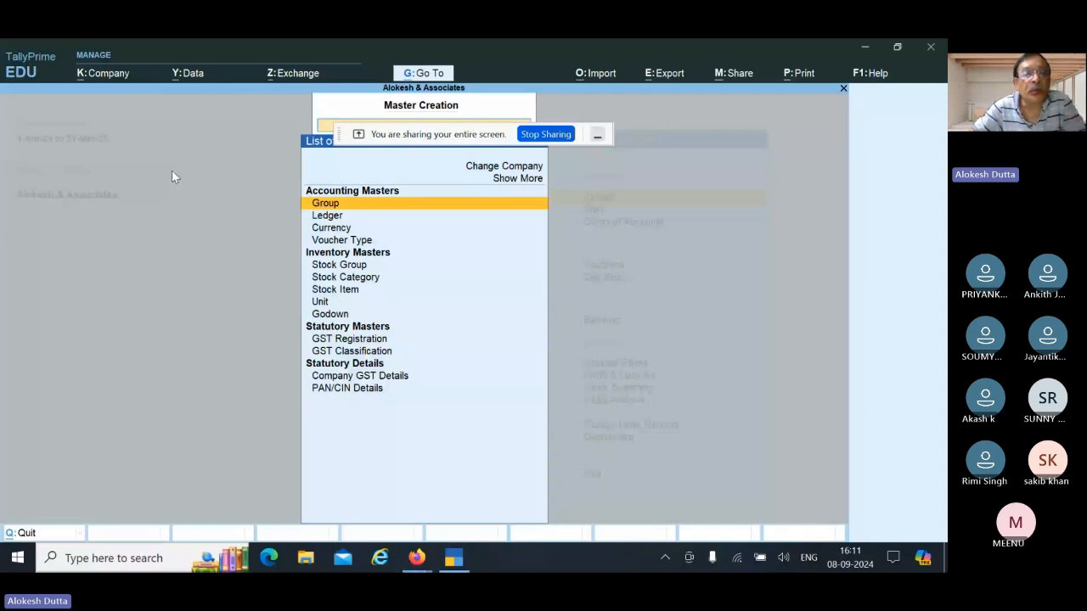
pyautogui.press('Return')
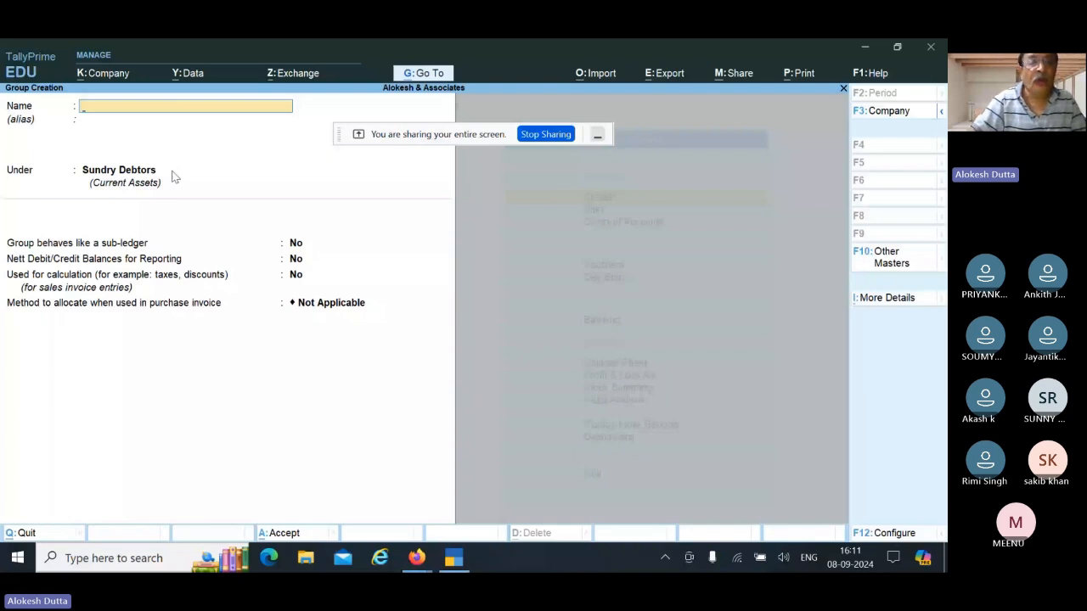
pyautogui.write('Forign')
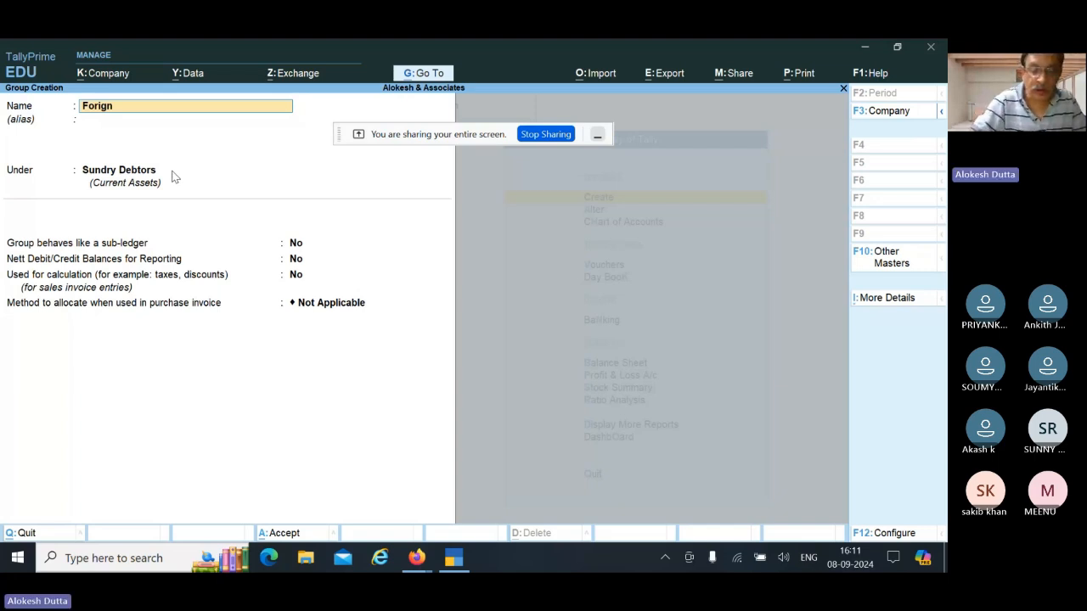
pyautogui.write('Debto')
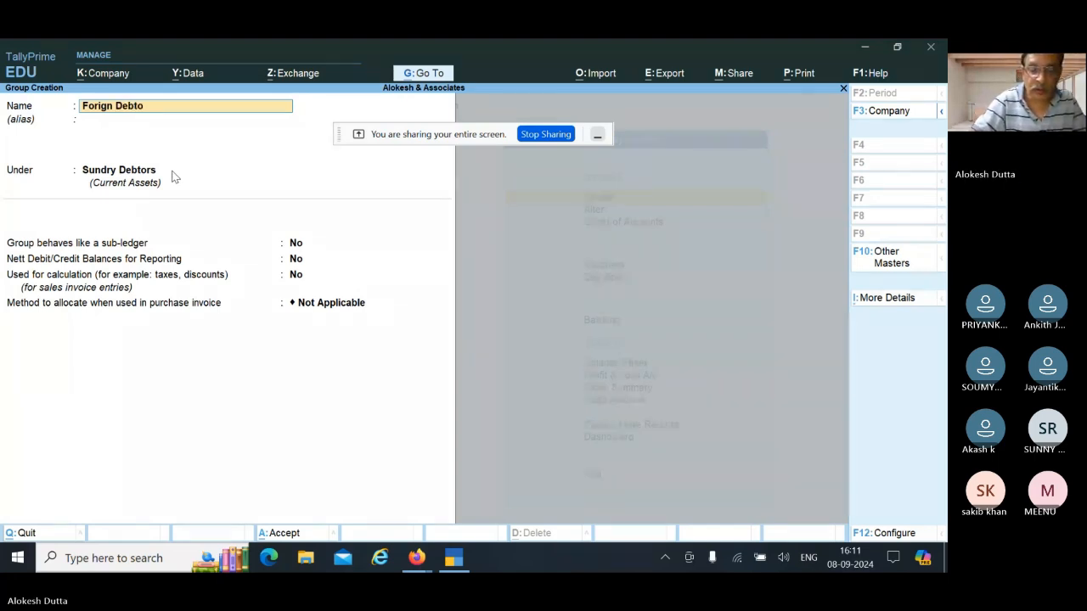
pyautogui.write('rs')
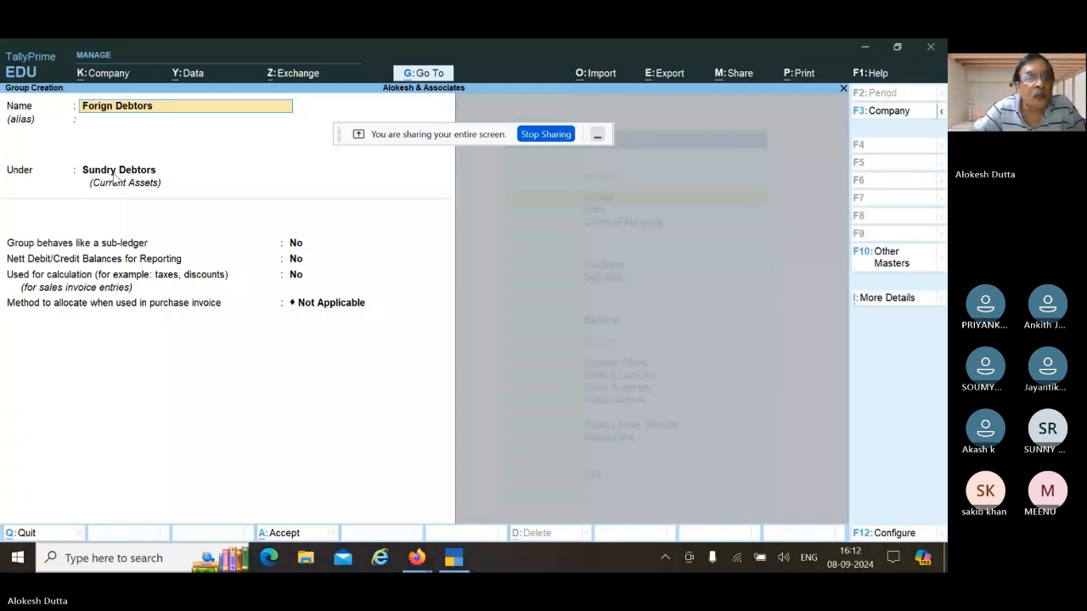
# Step: Keep Sundry Debtors as parent with default settings and save Forign Debtors
pyautogui.press('Return')
pyautogui.press('Return')
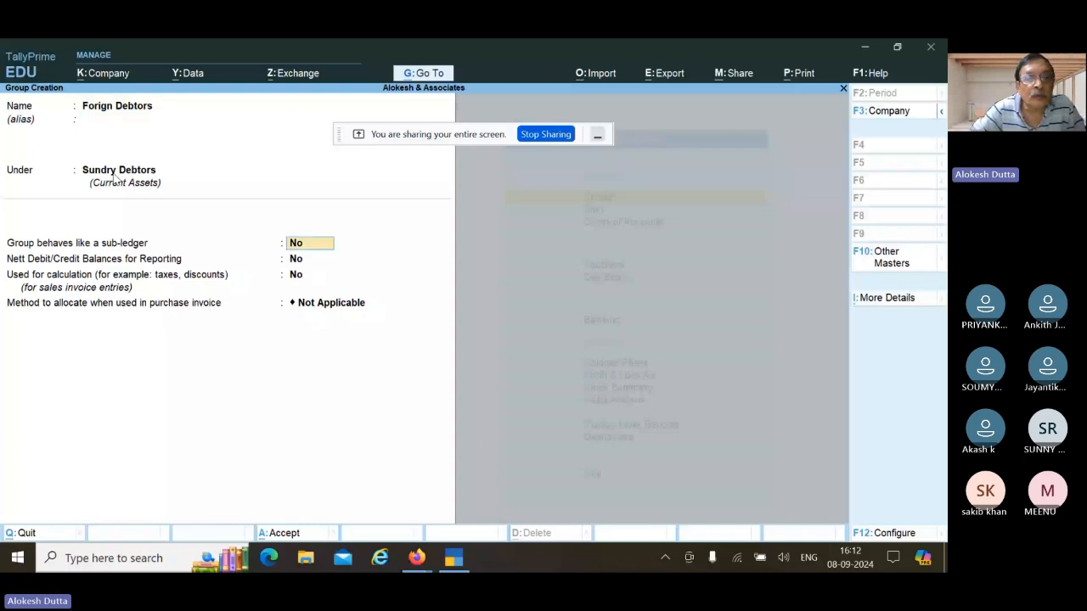
pyautogui.press('Return')
pyautogui.press('Return')
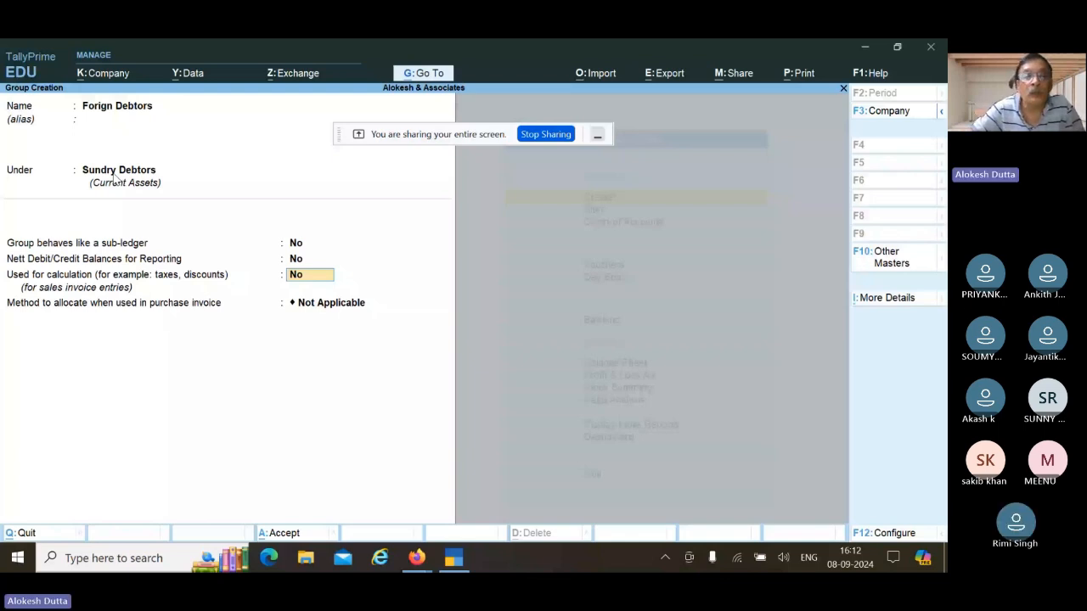
pyautogui.press('Return')
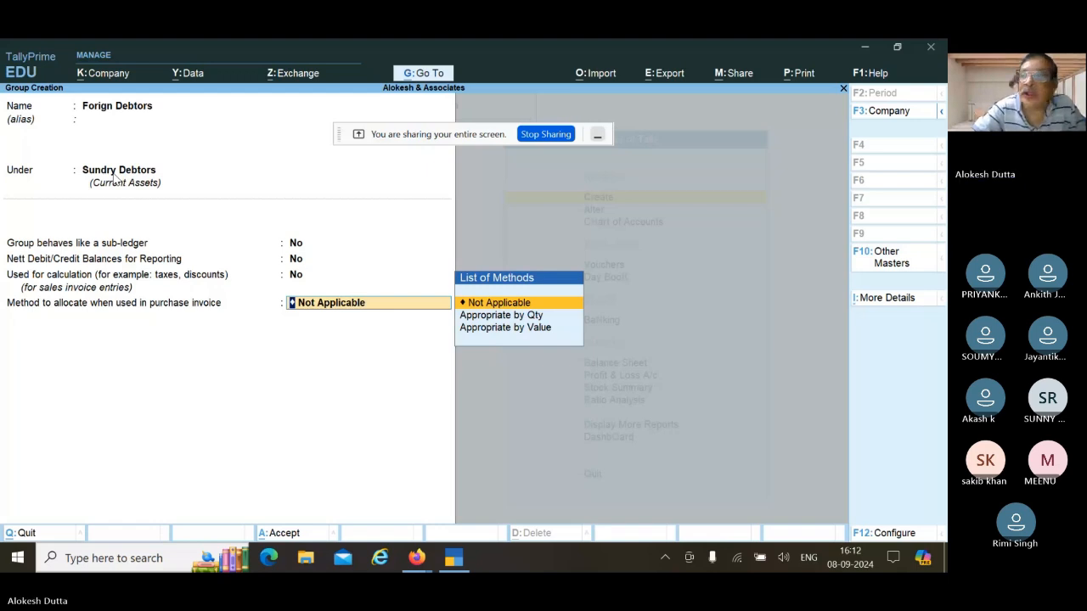
pyautogui.press('Return')
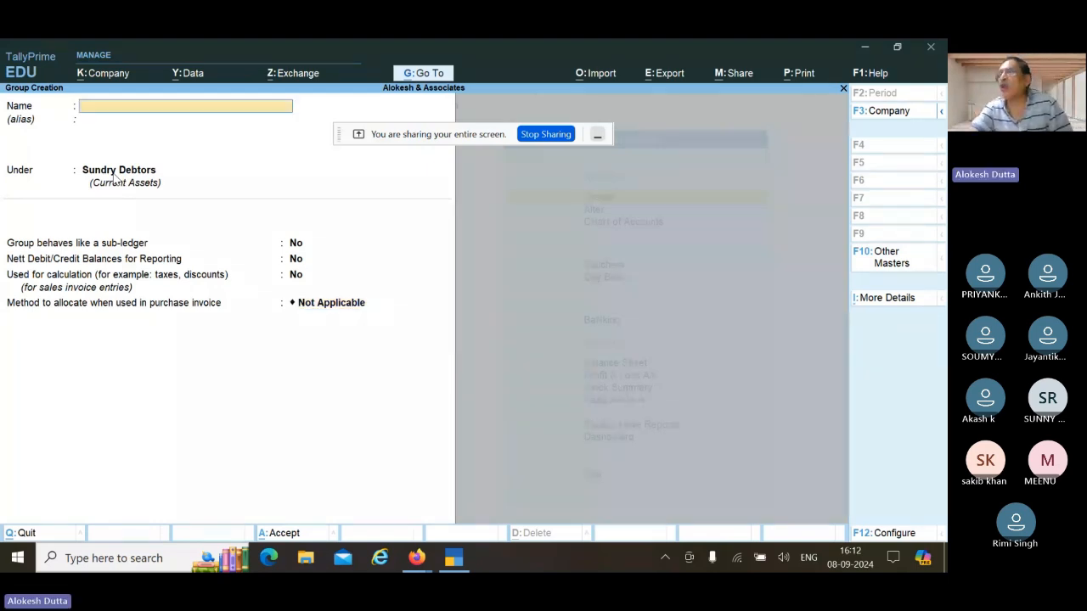
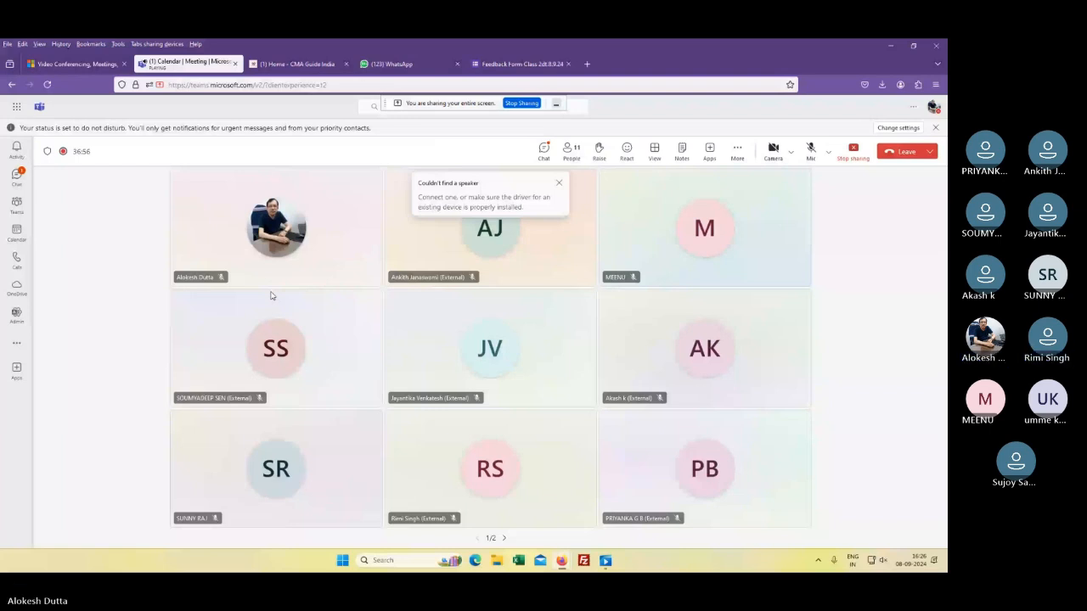
# Step: Hide the Teams meeting window to bring TallyPrime's license prompt into view
pyautogui.press('super+d')
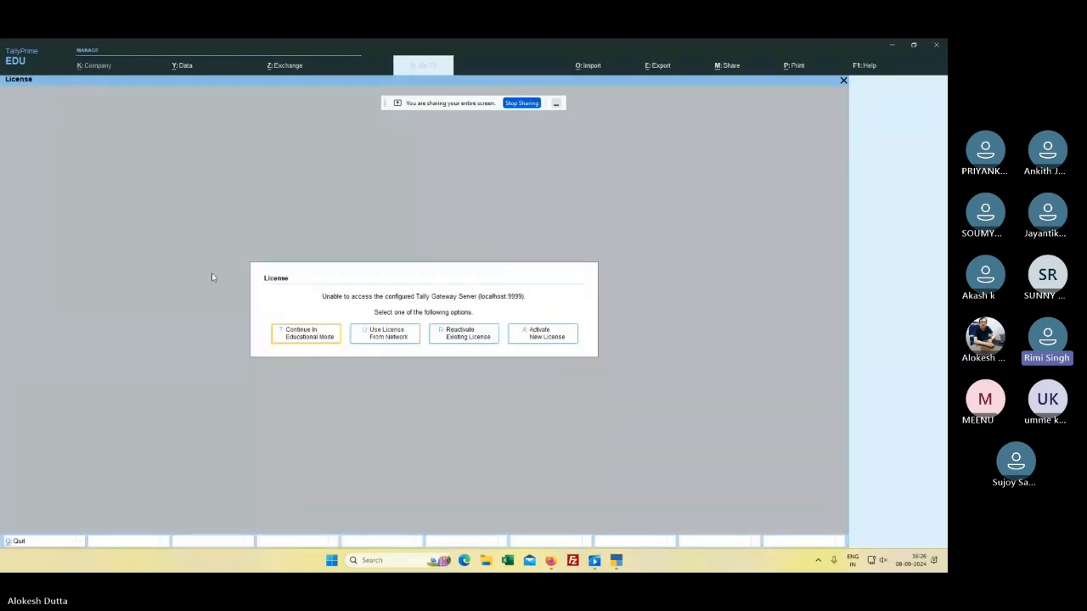
# Step: Continue in educational mode and load the Rice Mill company at the Gateway of Tally
pyautogui.click(297, 331)
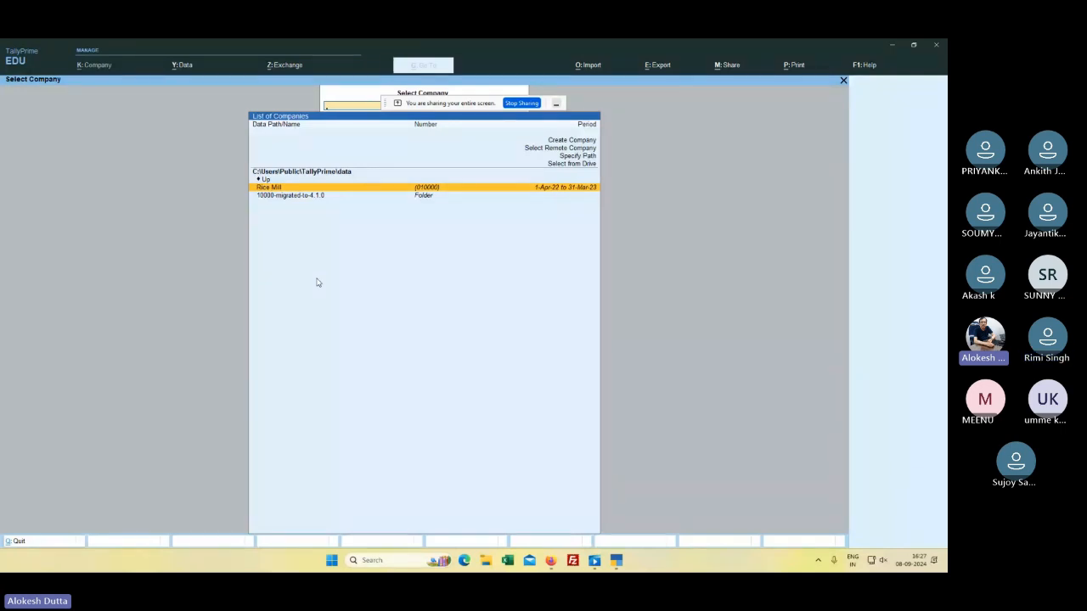
pyautogui.press('Return')
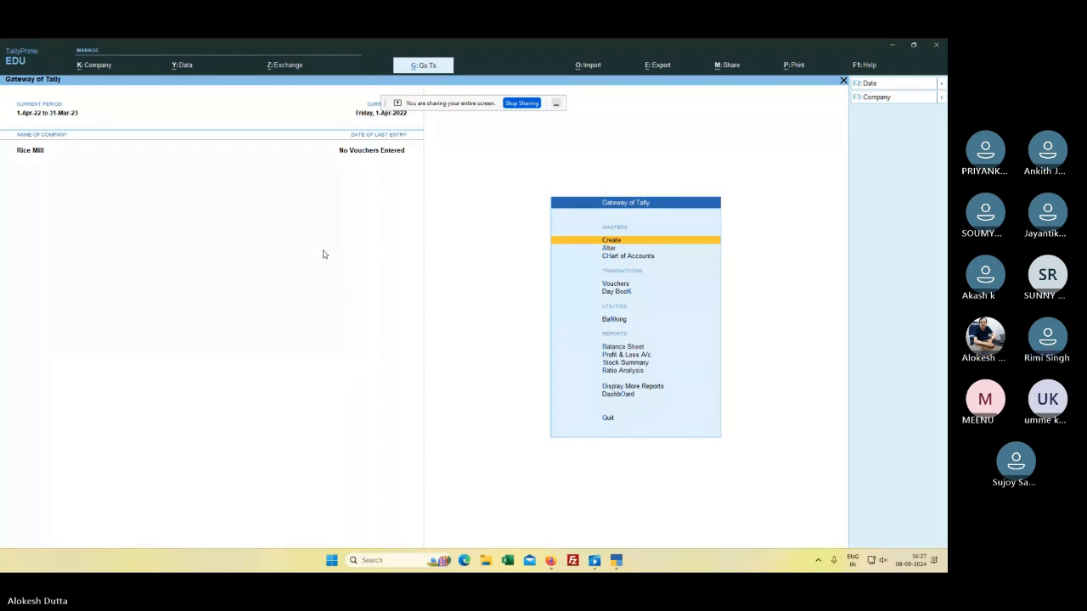
pyautogui.press('Return')
pyautogui.press('Return')
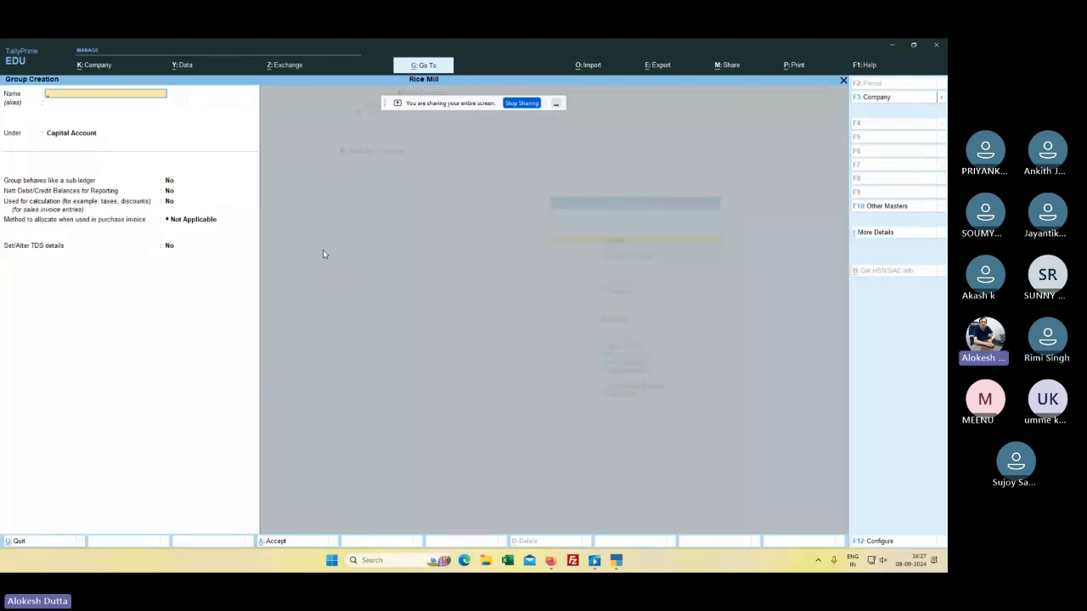
# Step: Create the group 'PRILIMINARY EXPENSES' under Primary with Liabilities nature and save it
pyautogui.write('PRI')
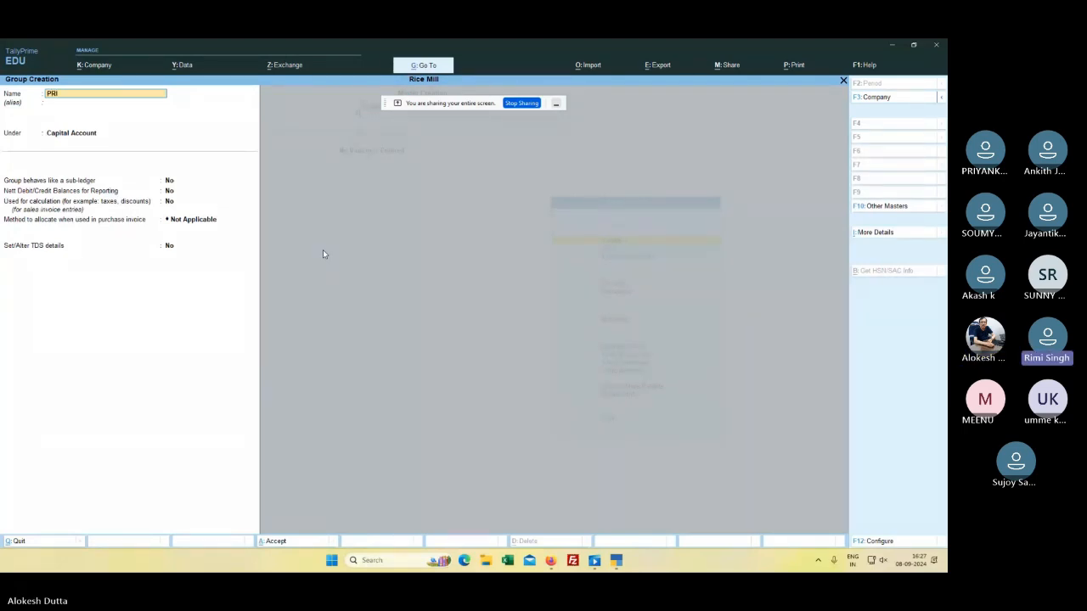
pyautogui.write('LIMIN')
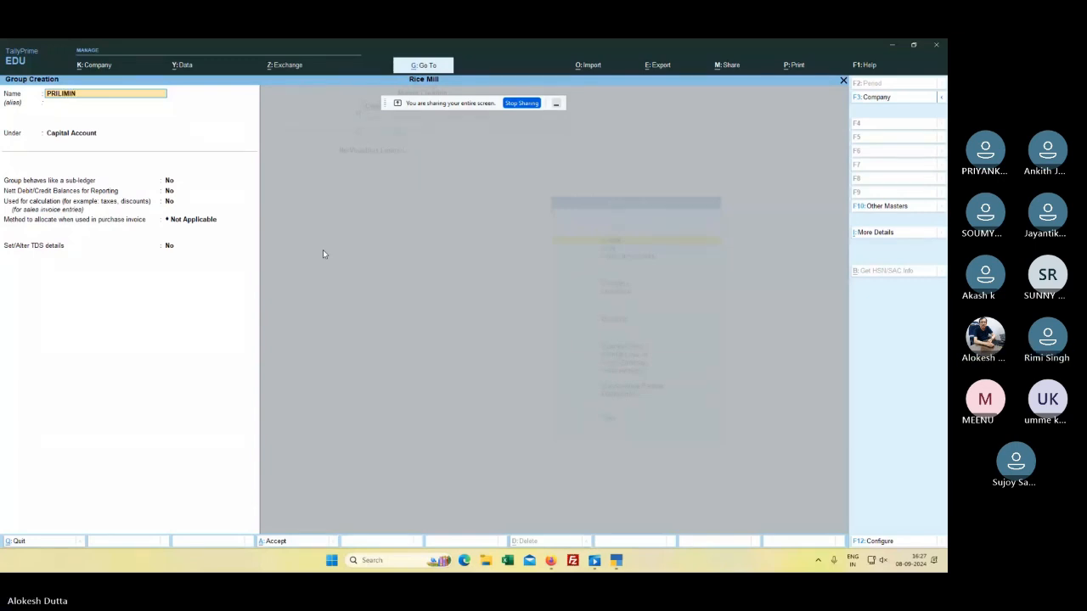
pyautogui.write('ARY EXP')
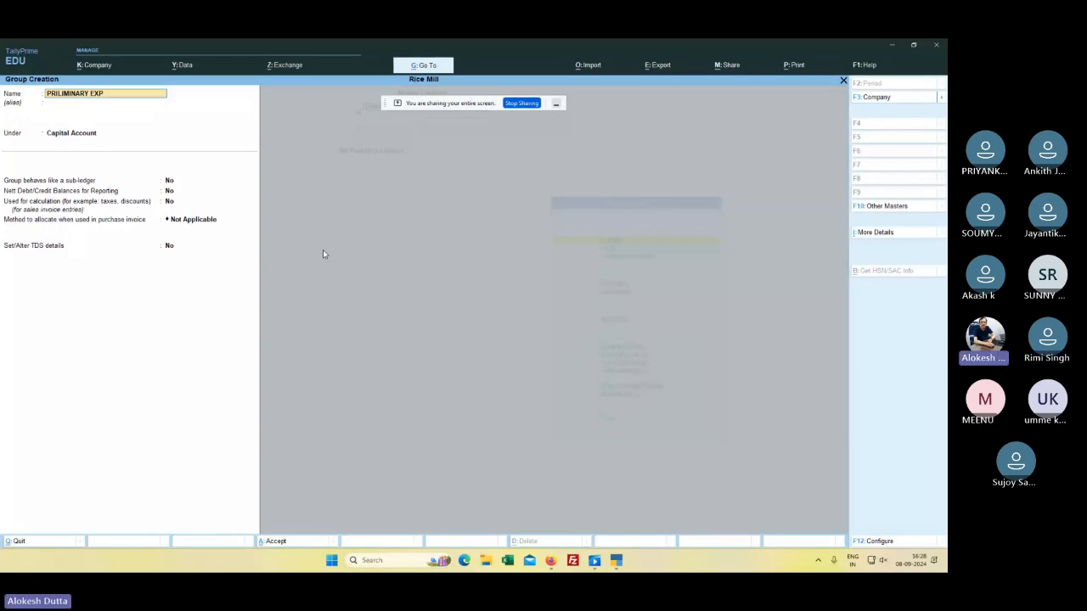
pyautogui.write('ENSES')
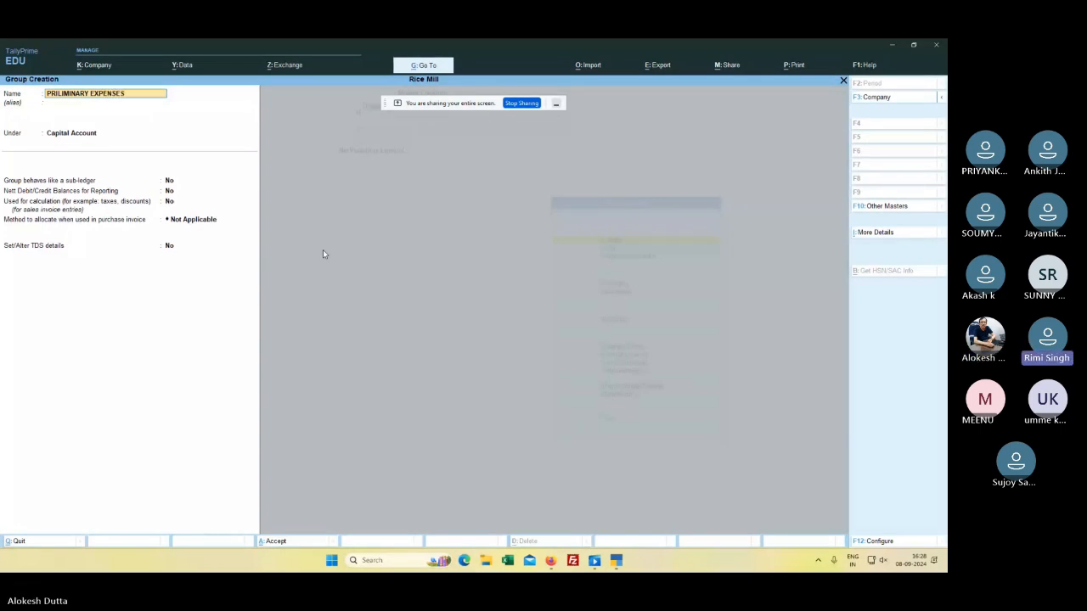
pyautogui.press('Return')
pyautogui.press('Return')
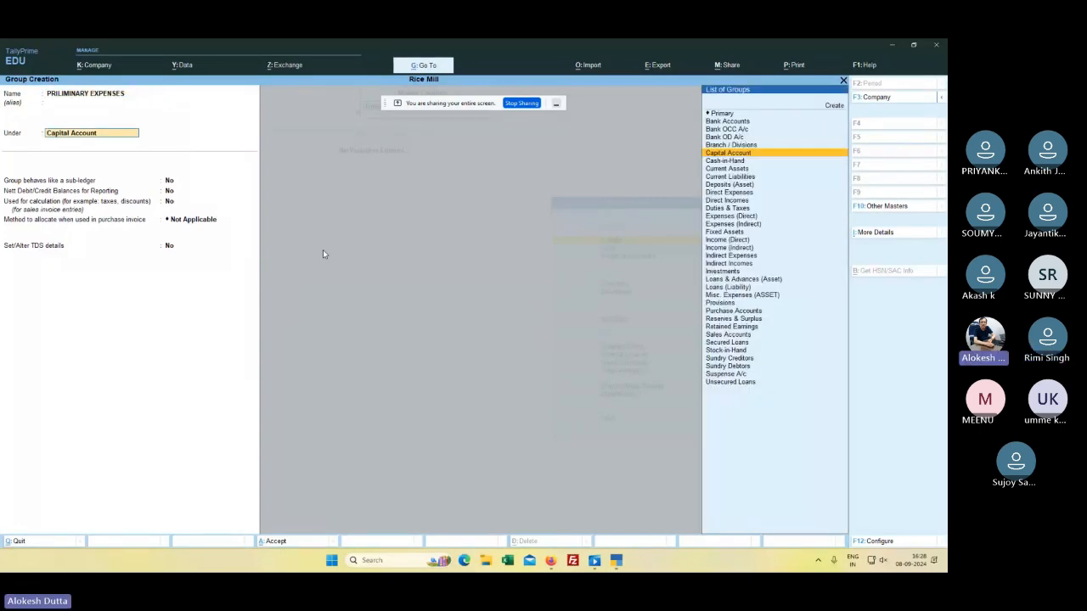
pyautogui.press('Down')
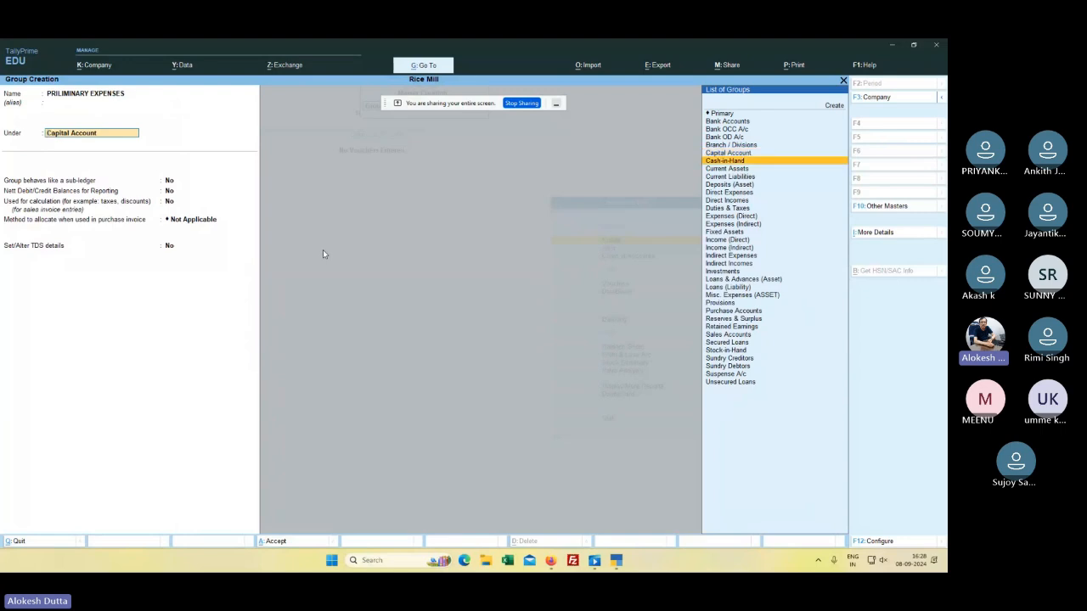
pyautogui.press('Up')
pyautogui.press('Up')
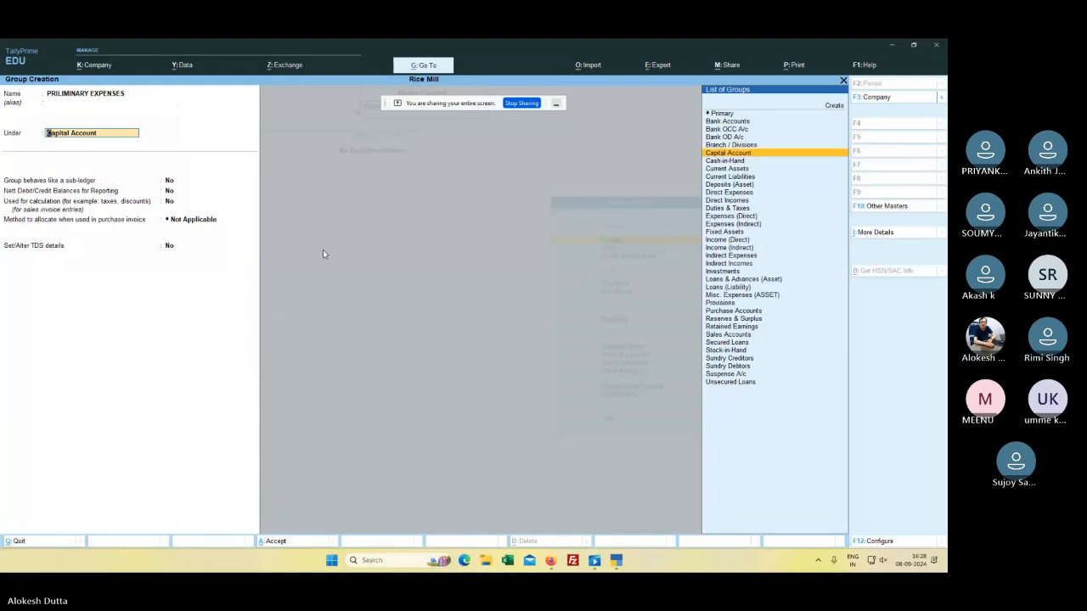
pyautogui.press('Up')
pyautogui.press('Up')
pyautogui.press('Up')
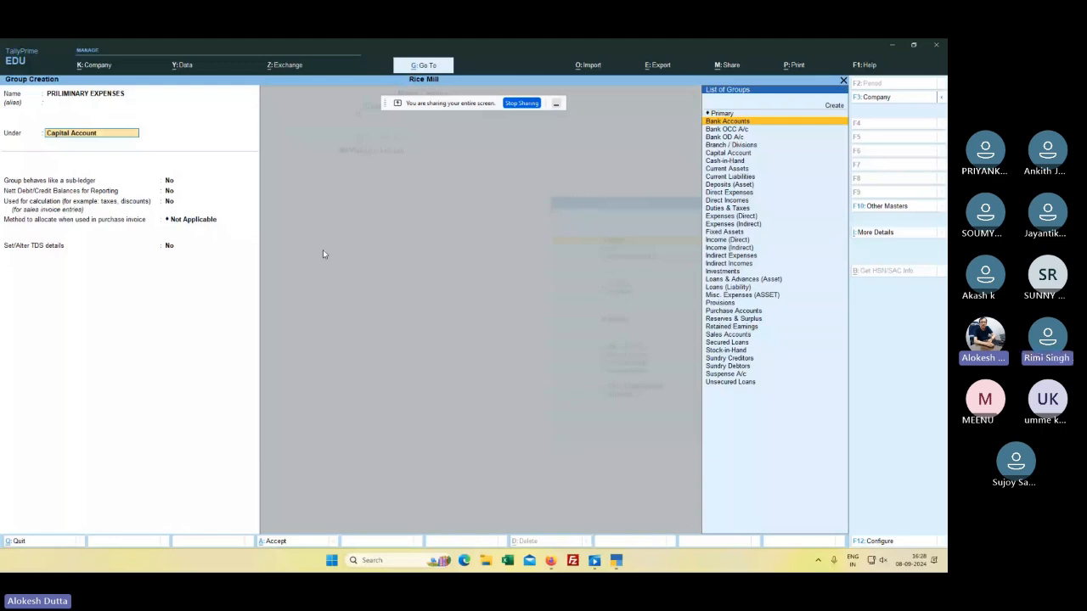
pyautogui.press('Up')
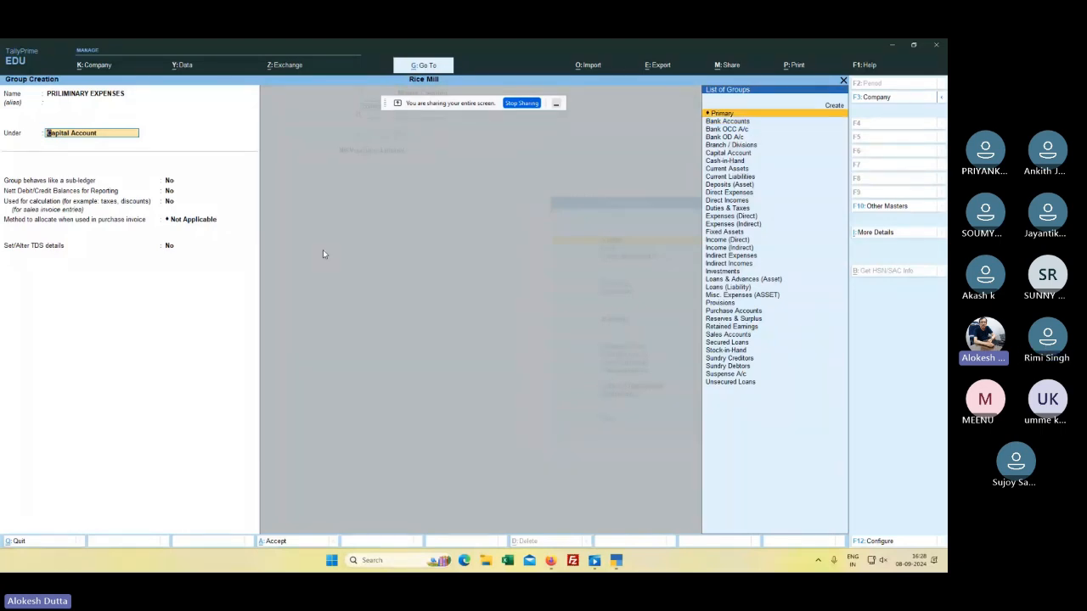
pyautogui.press('Down')
pyautogui.press('Down')
pyautogui.press('Down')
pyautogui.press('Down')
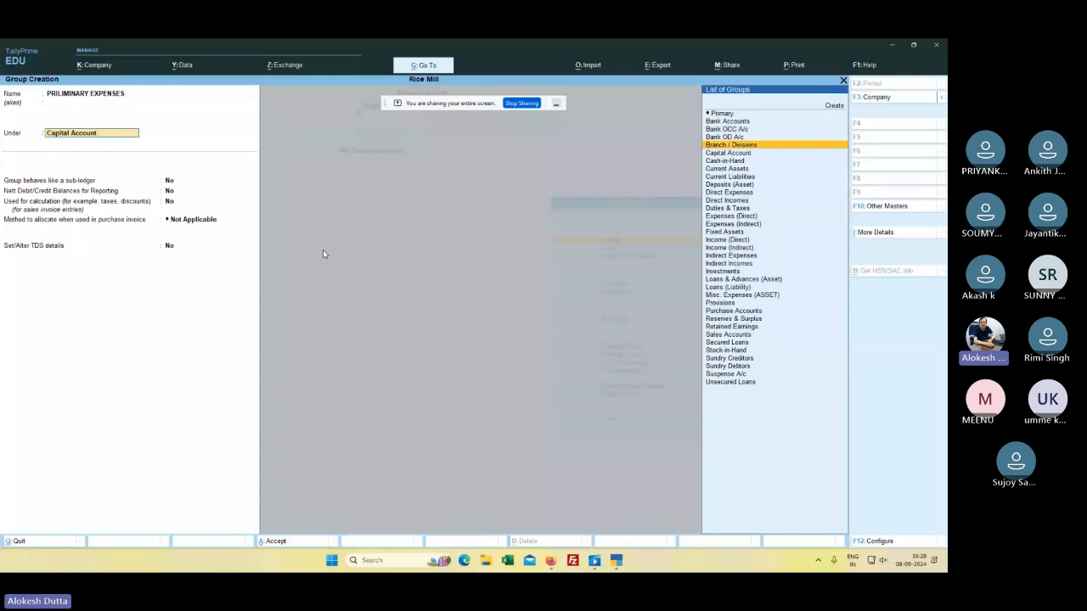
pyautogui.press('Down')
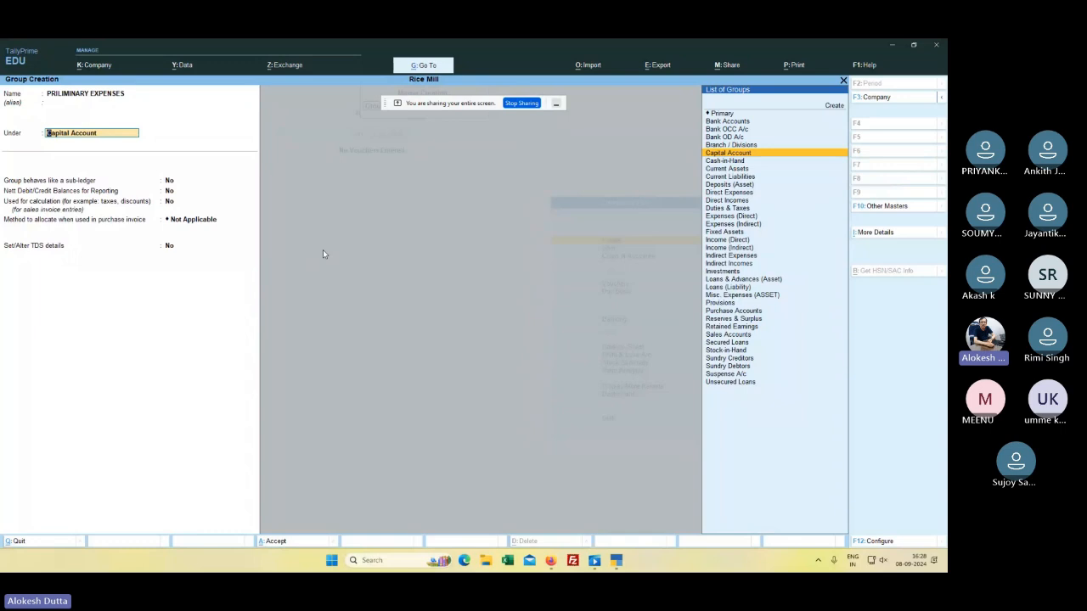
pyautogui.press('Up')
pyautogui.press('Up')
pyautogui.press('Up')
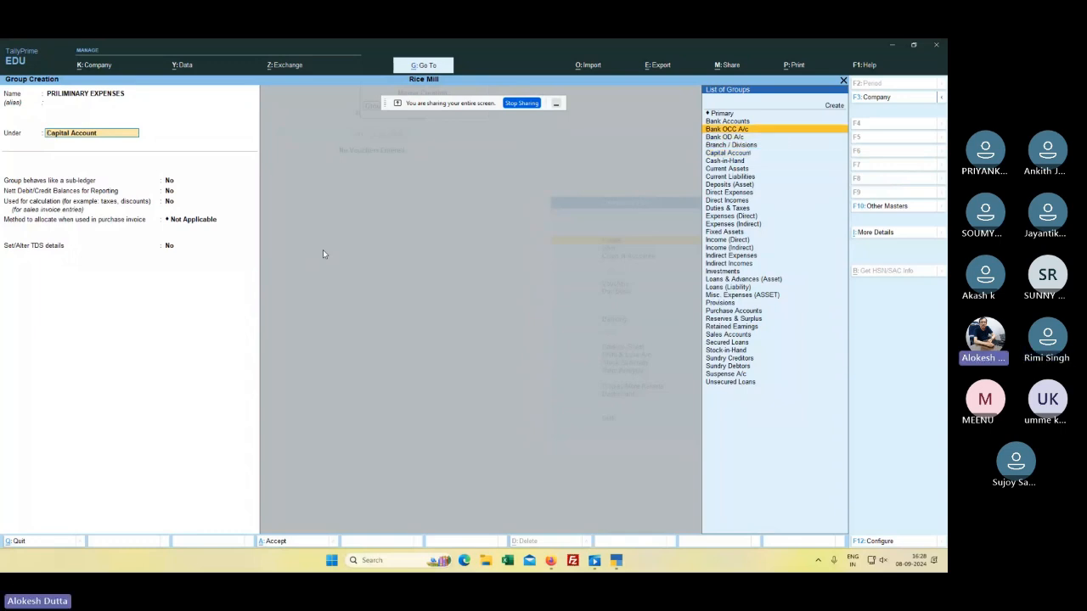
pyautogui.press('Up')
pyautogui.press('Up')
pyautogui.press('Return')
pyautogui.press('Return')
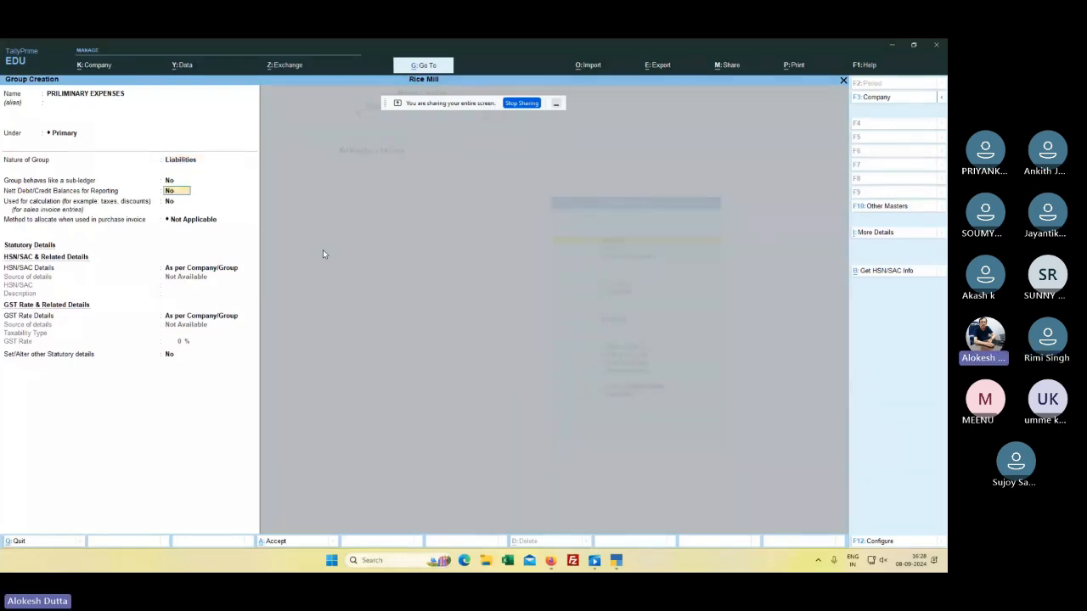
pyautogui.press('Return')
pyautogui.press('Return')
pyautogui.press('Return')
pyautogui.press('Return')
pyautogui.press('Return')
pyautogui.press('Return')
pyautogui.press('Return')
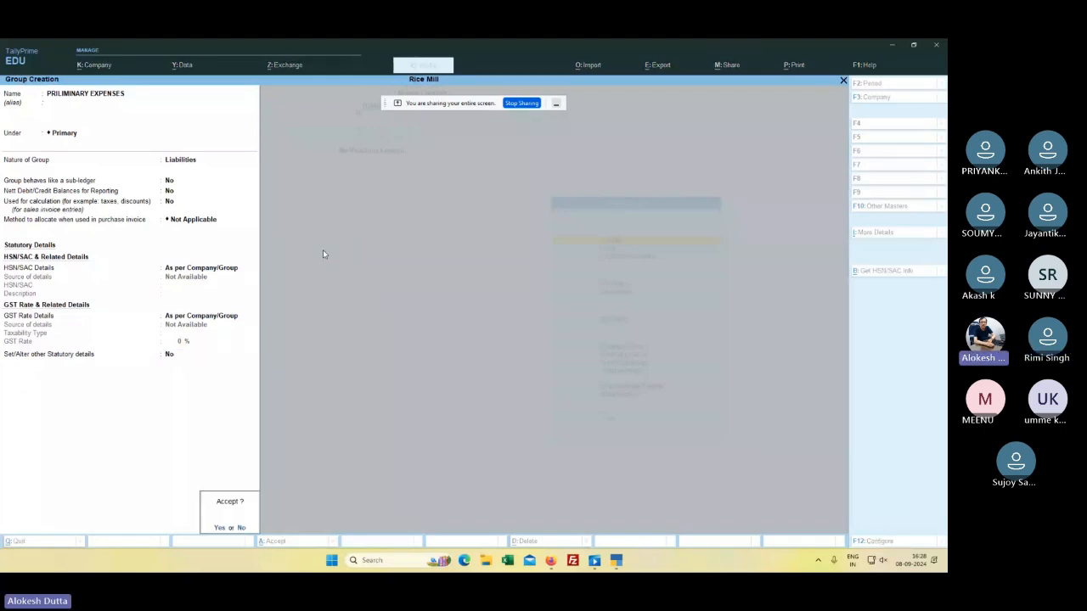
pyautogui.press('Return')
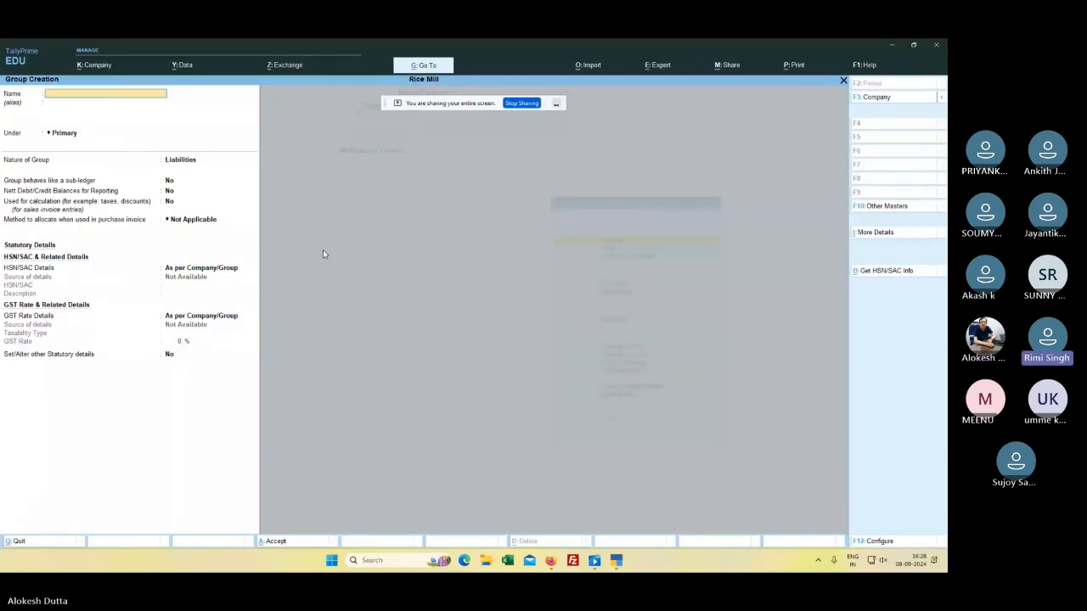
# Step: Leave group creation and open the Chart of Accounts
pyautogui.press('Escape')
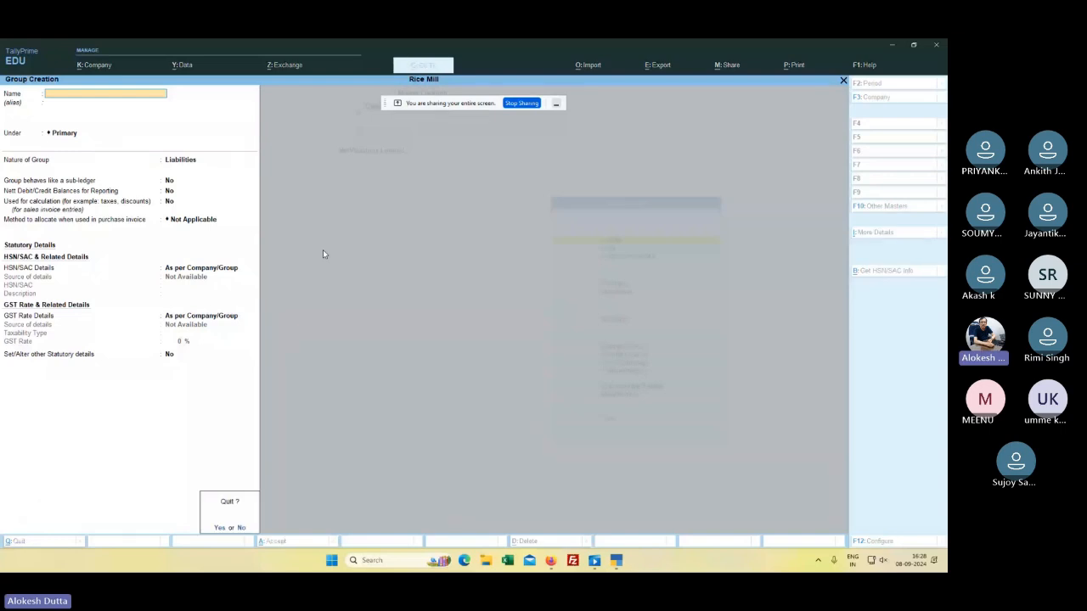
pyautogui.press('y')
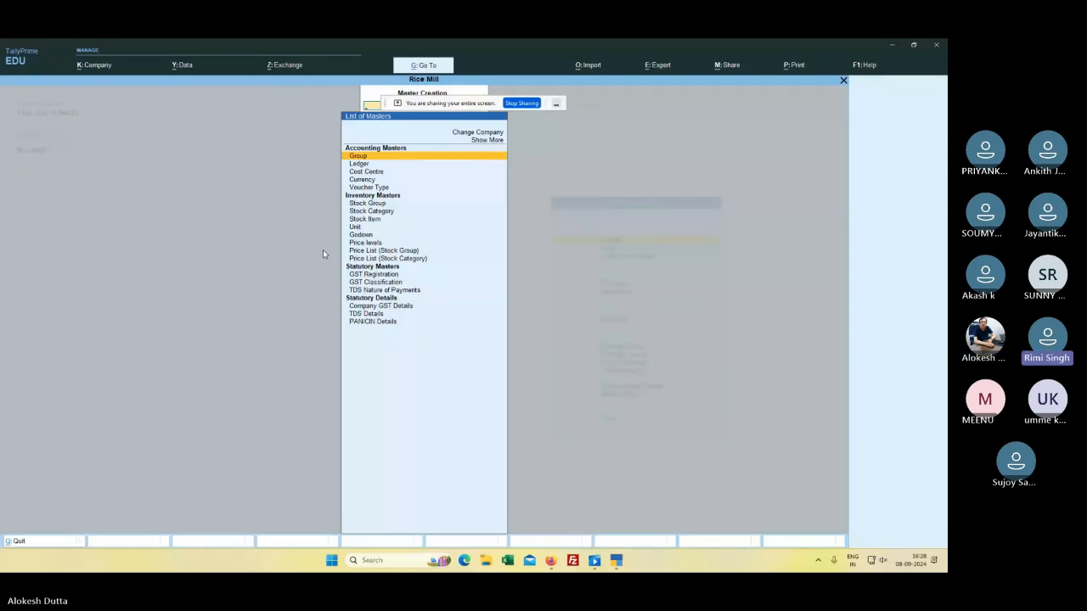
pyautogui.press('Escape')
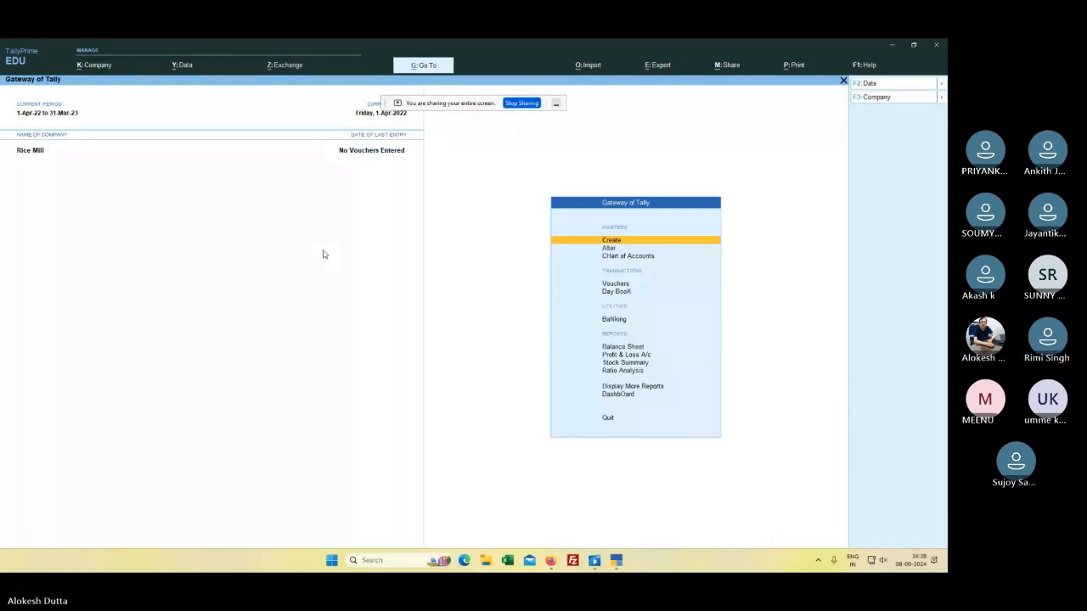
pyautogui.press('h')
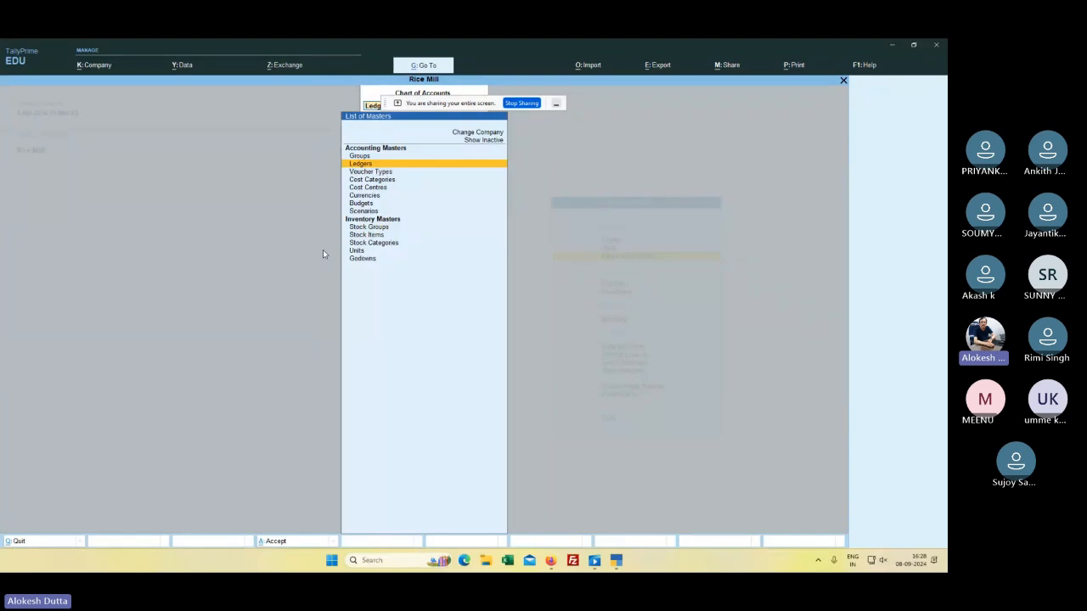
pyautogui.press('Up')
pyautogui.press('Return')
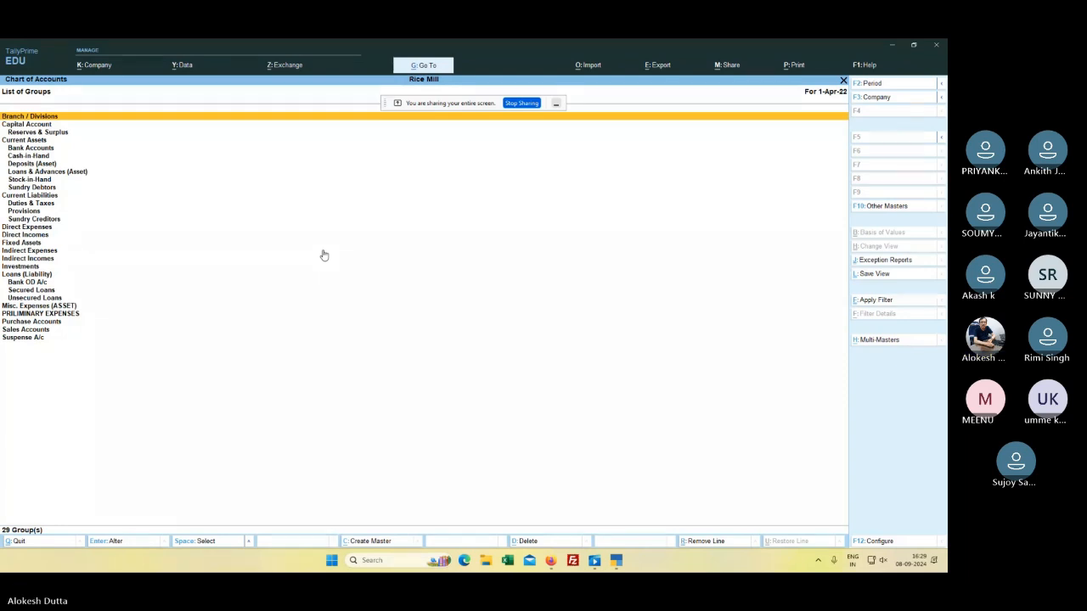
pyautogui.press('Down')
pyautogui.press('Down')
pyautogui.press('Down')
pyautogui.press('Down')
pyautogui.press('Down')
pyautogui.press('Down')
pyautogui.press('Down')
pyautogui.press('Down')
pyautogui.press('Down')
pyautogui.press('Down')
pyautogui.press('Down')
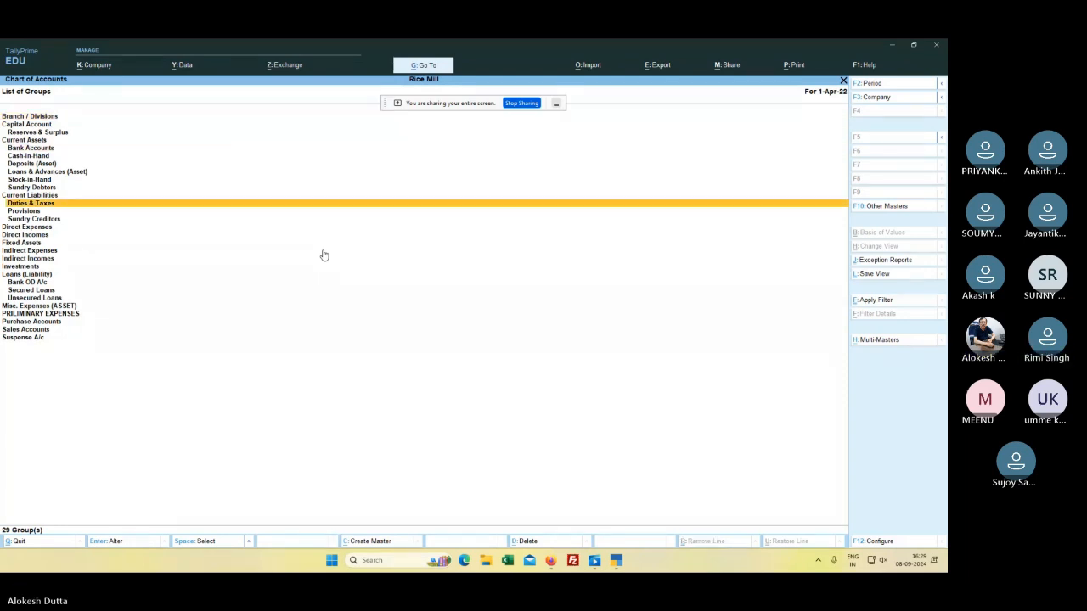
pyautogui.press('Down')
pyautogui.press('Down')
pyautogui.press('Down')
pyautogui.press('Down')
pyautogui.press('Down')
pyautogui.press('Down')
pyautogui.press('Down')
pyautogui.press('Down')
pyautogui.press('Down')
pyautogui.press('Down')
pyautogui.press('Down')
pyautogui.press('Down')
pyautogui.press('Down')
pyautogui.press('Down')
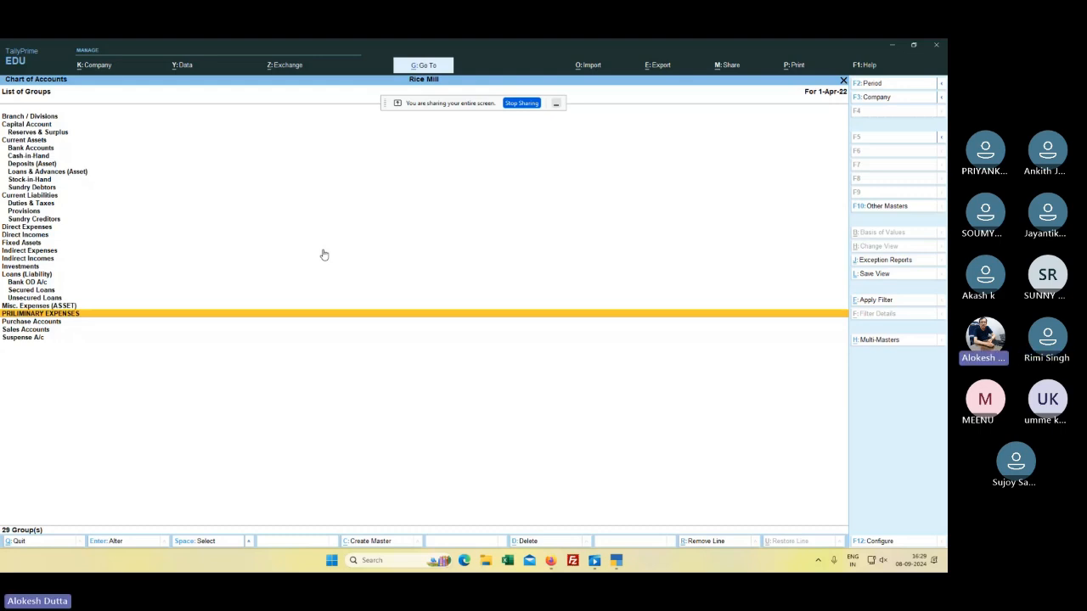
pyautogui.scroll(5, 261, 170)
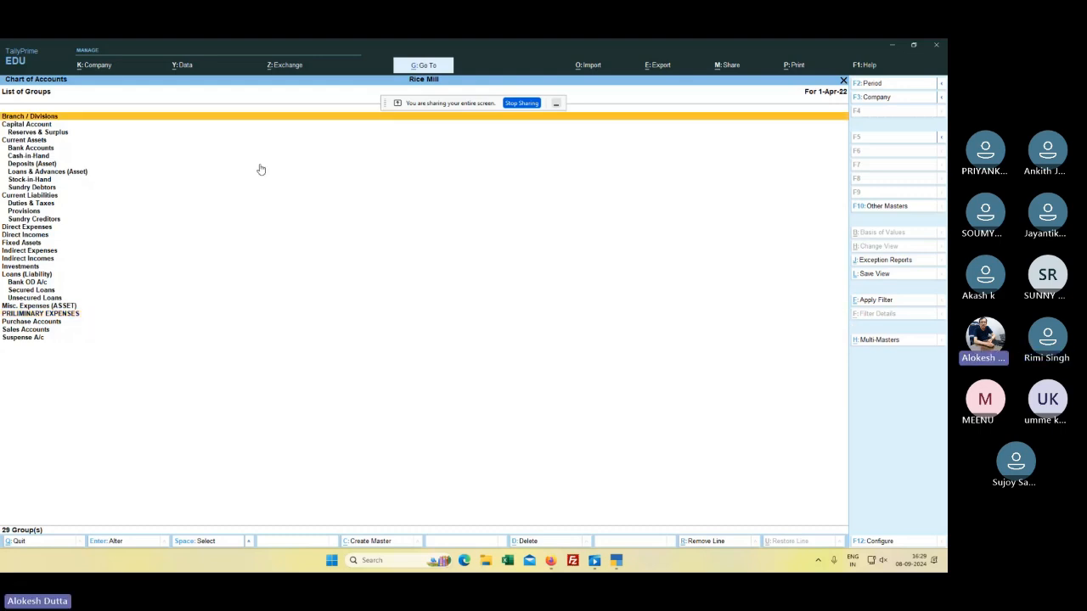
pyautogui.scroll(-4, 261, 170)
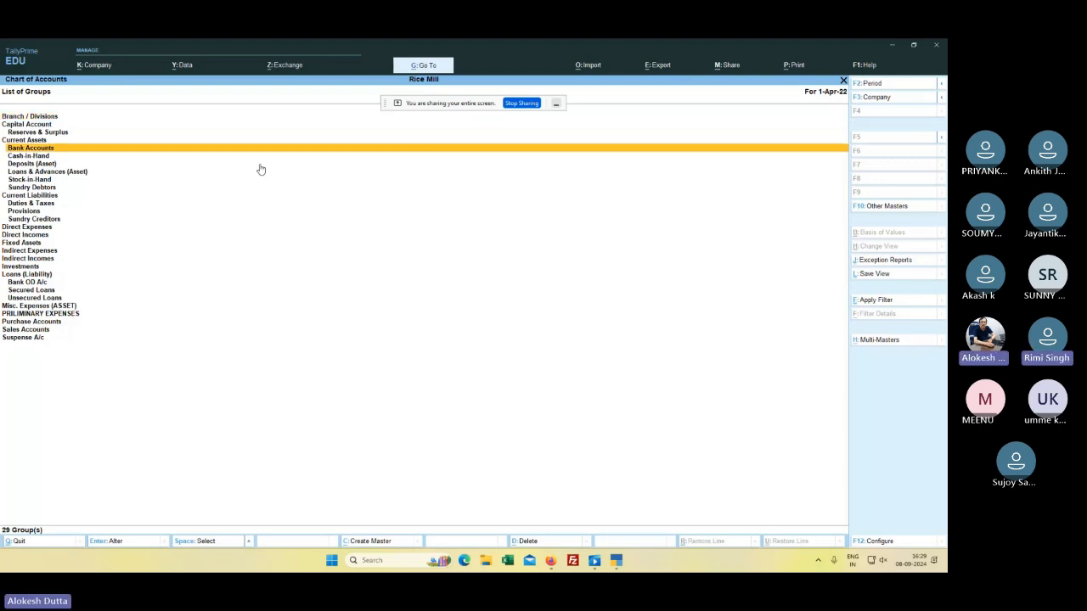
pyautogui.scroll(-11, 261, 170)
pyautogui.scroll(-10, 261, 170)
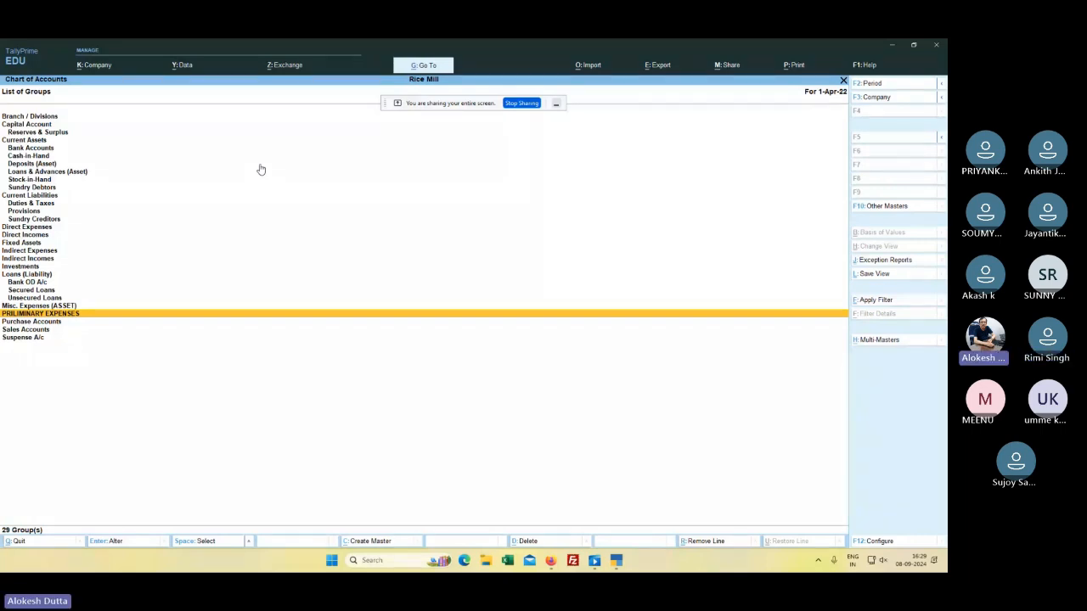
pyautogui.press('Escape')
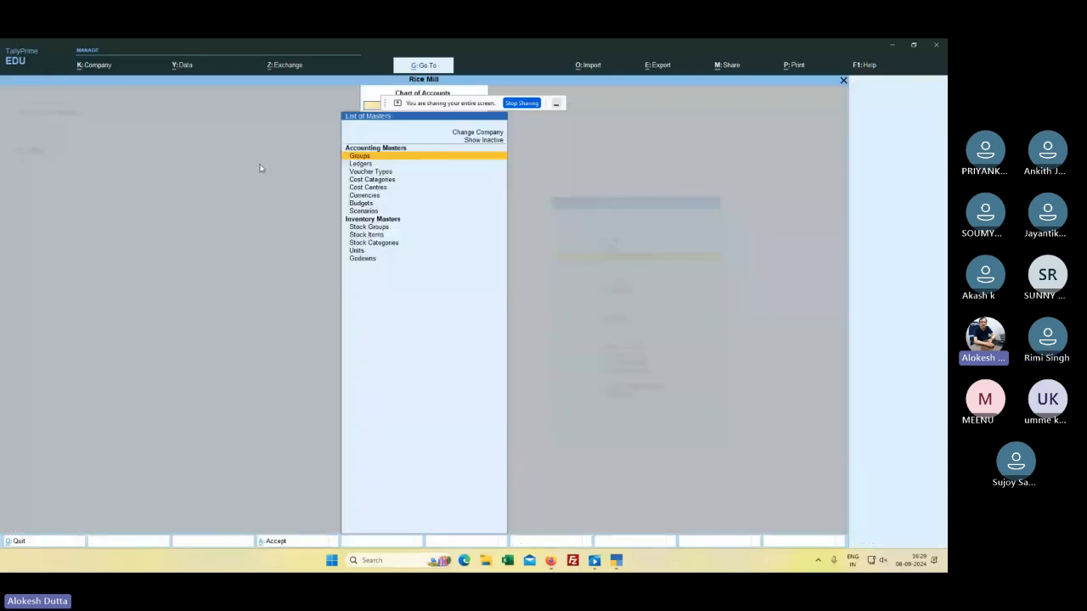
pyautogui.press('Down')
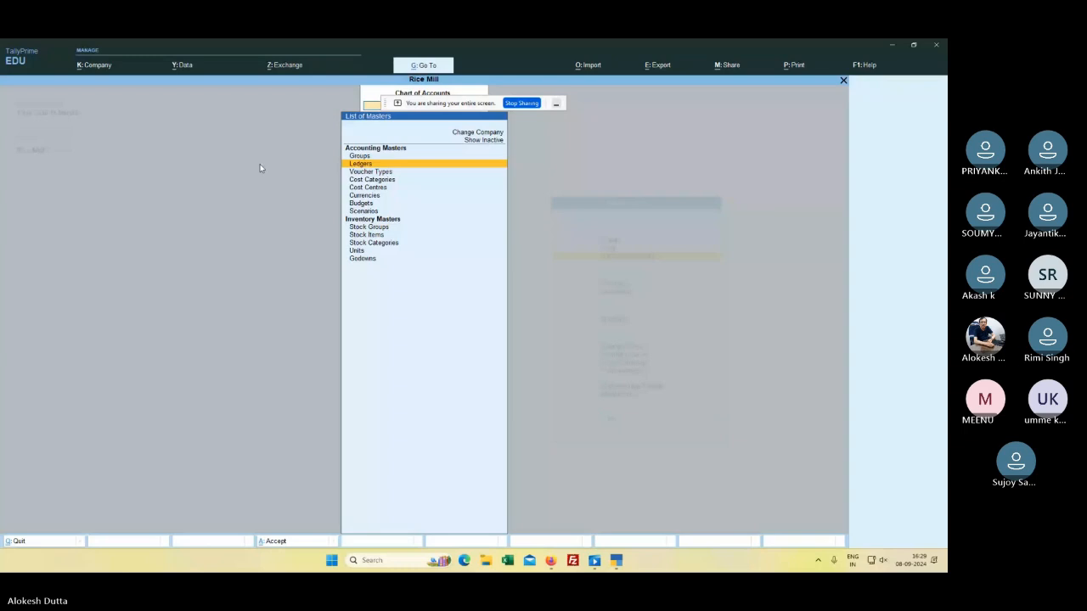
pyautogui.press('Escape')
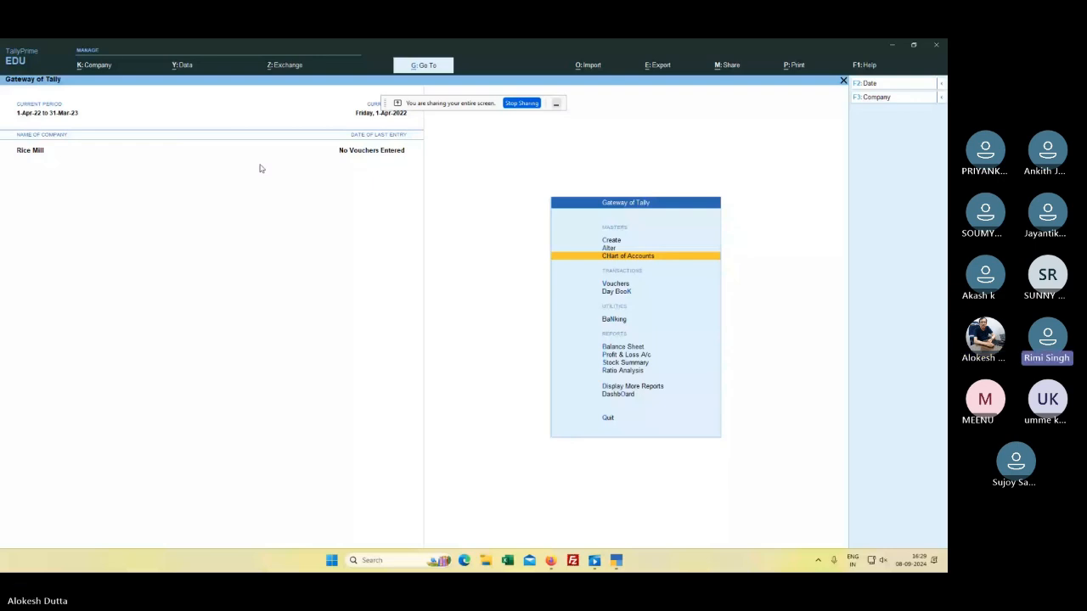
pyautogui.press('Up')
pyautogui.press('Up')
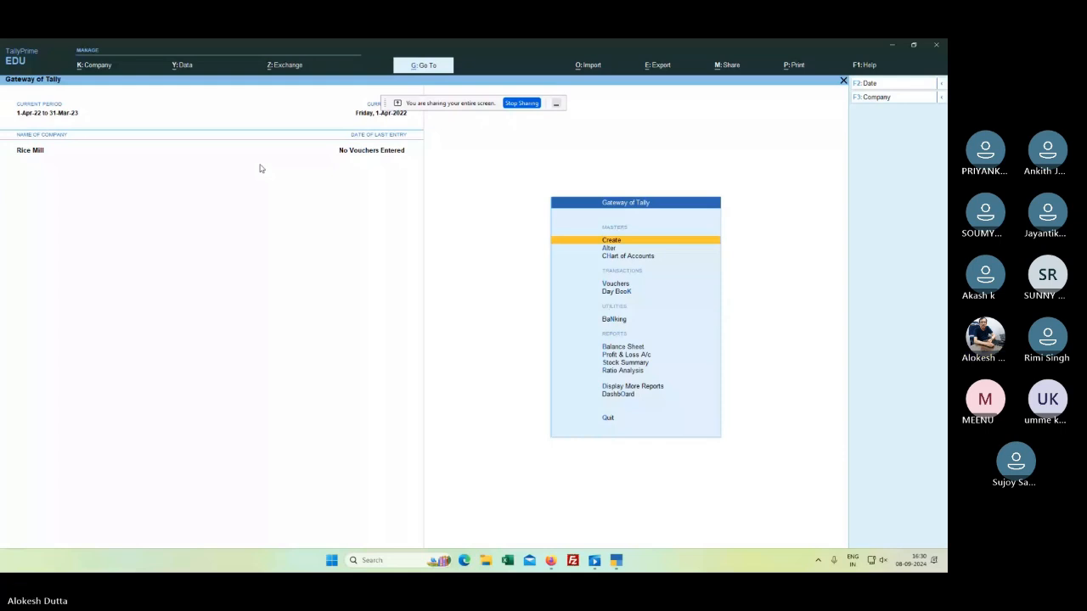
# Step: Create the 'RENT & RATES' ledger under Indirect Expenses with ledger type Not Applicable
pyautogui.press('Return')
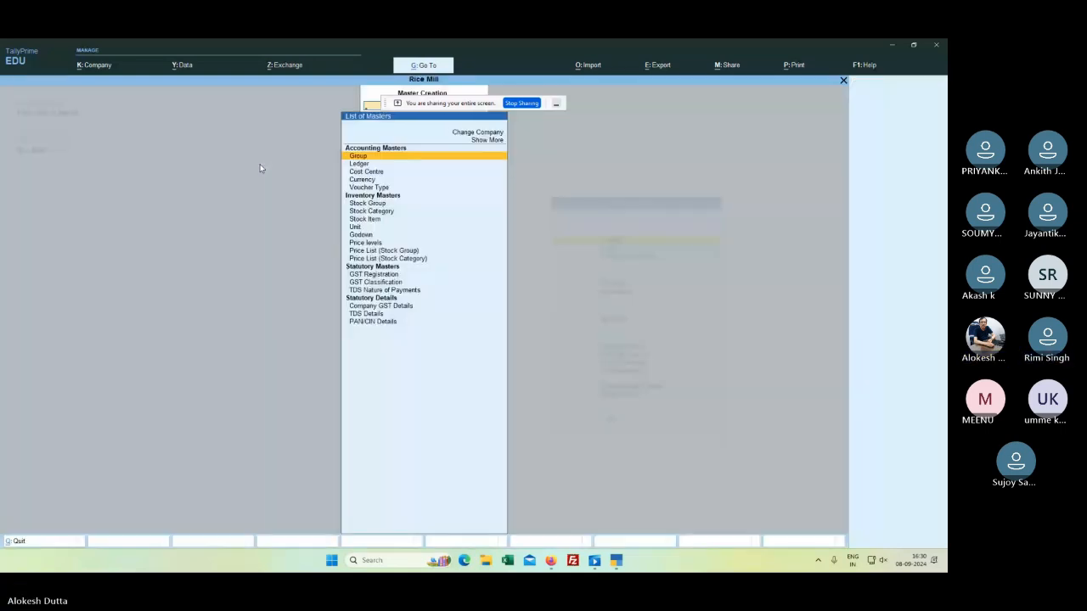
pyautogui.press('Down')
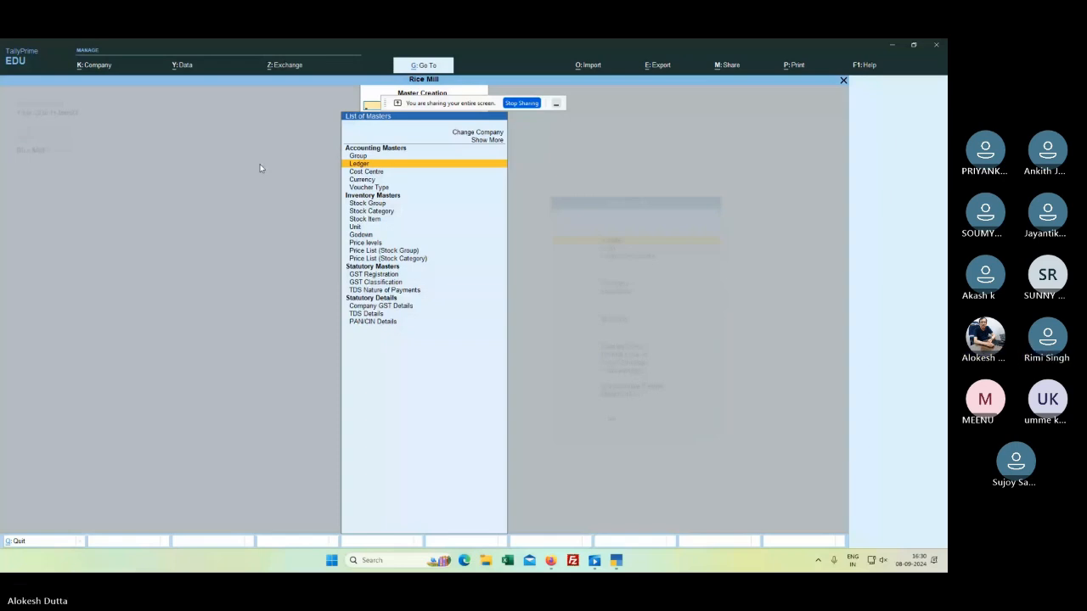
pyautogui.press('Return')
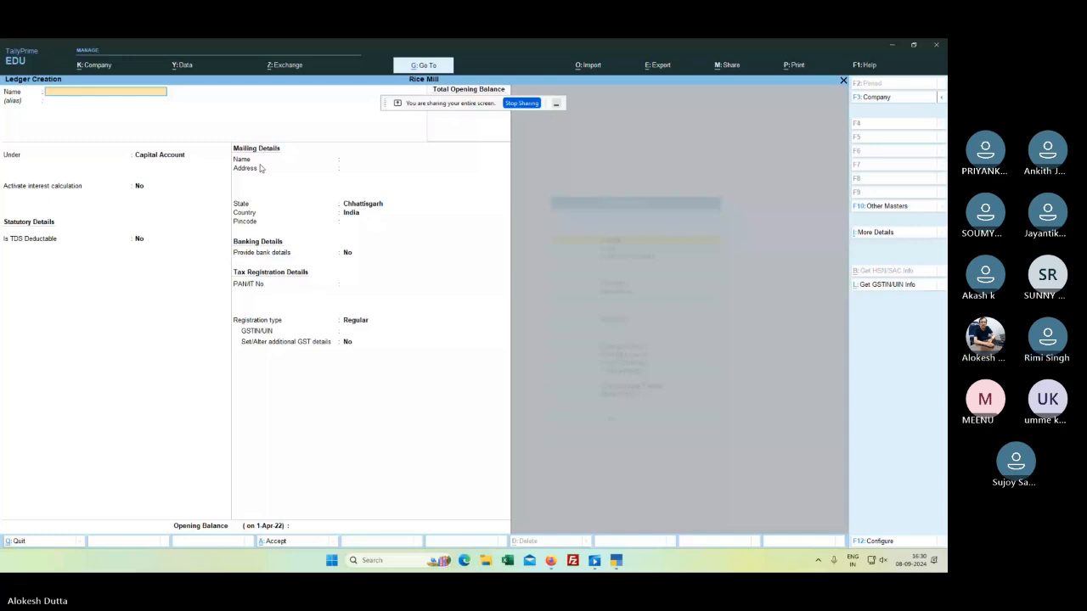
pyautogui.write('RENT & RATES')
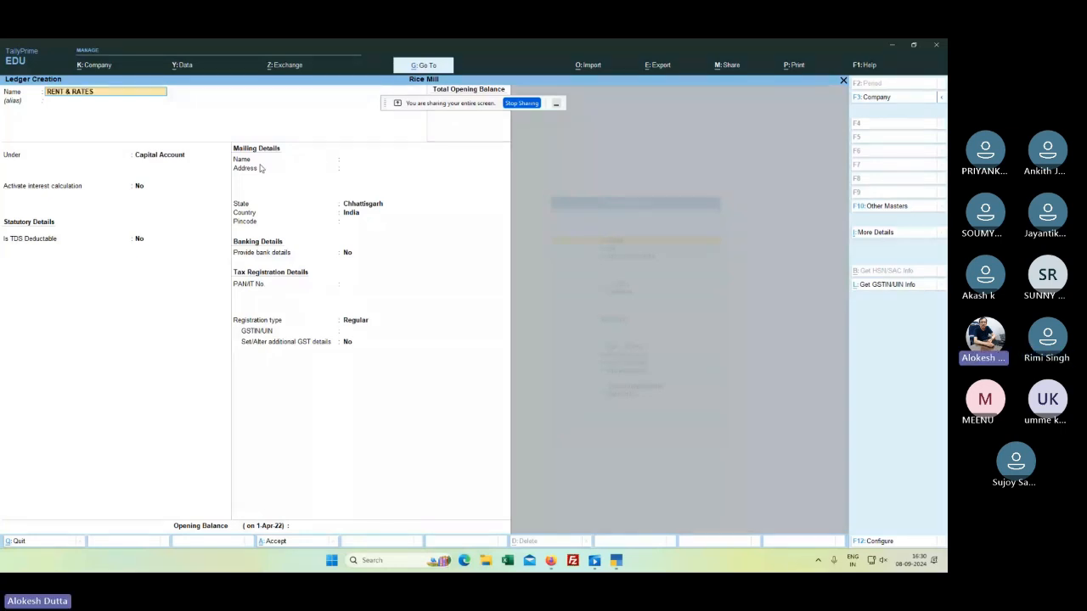
pyautogui.press('Return')
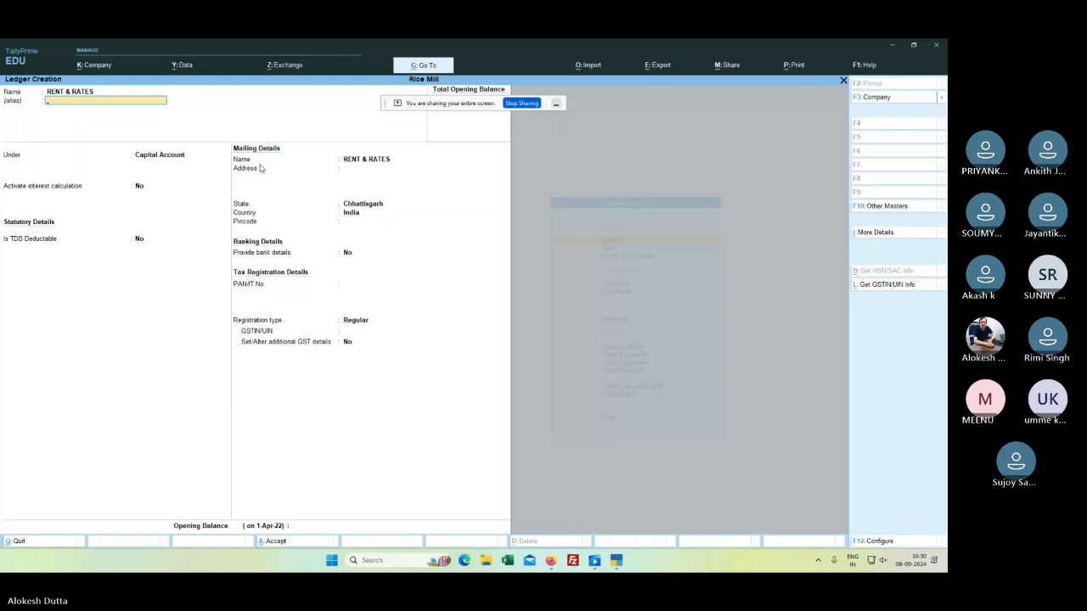
pyautogui.press('Return')
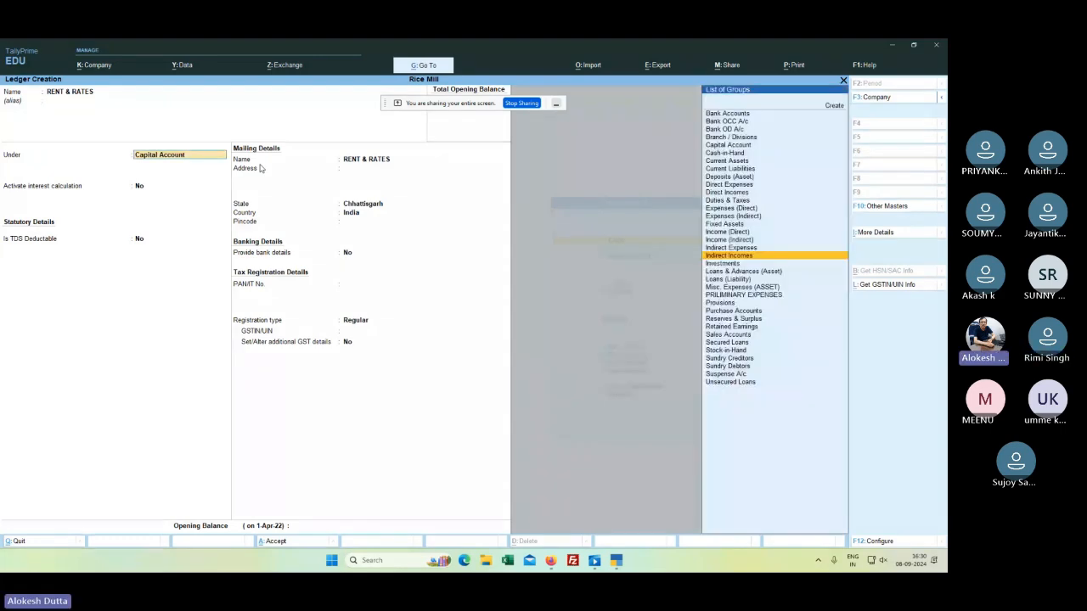
pyautogui.press('Up')
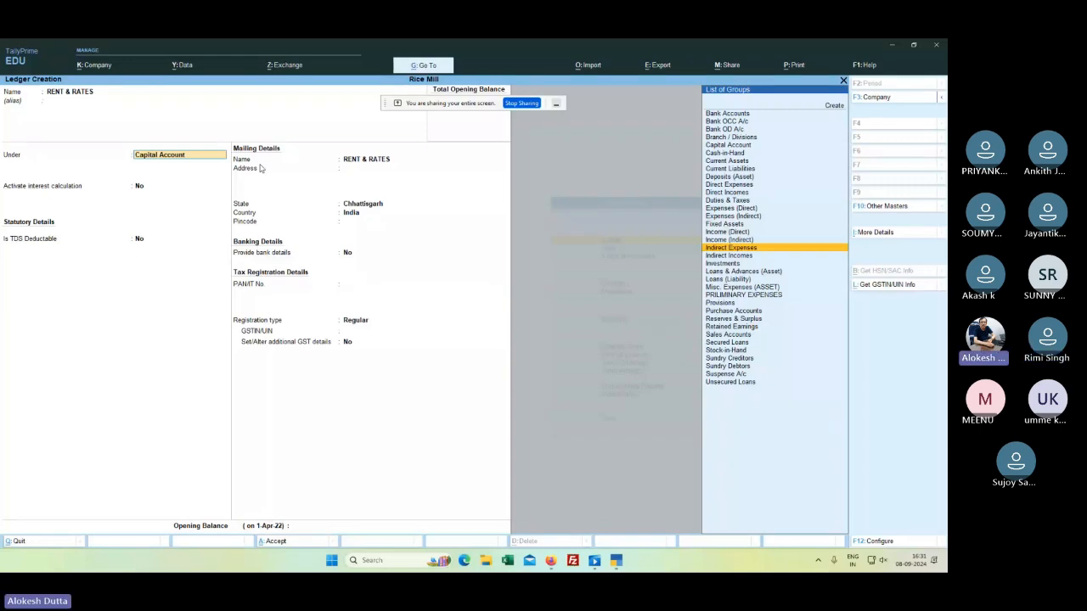
pyautogui.press('Return')
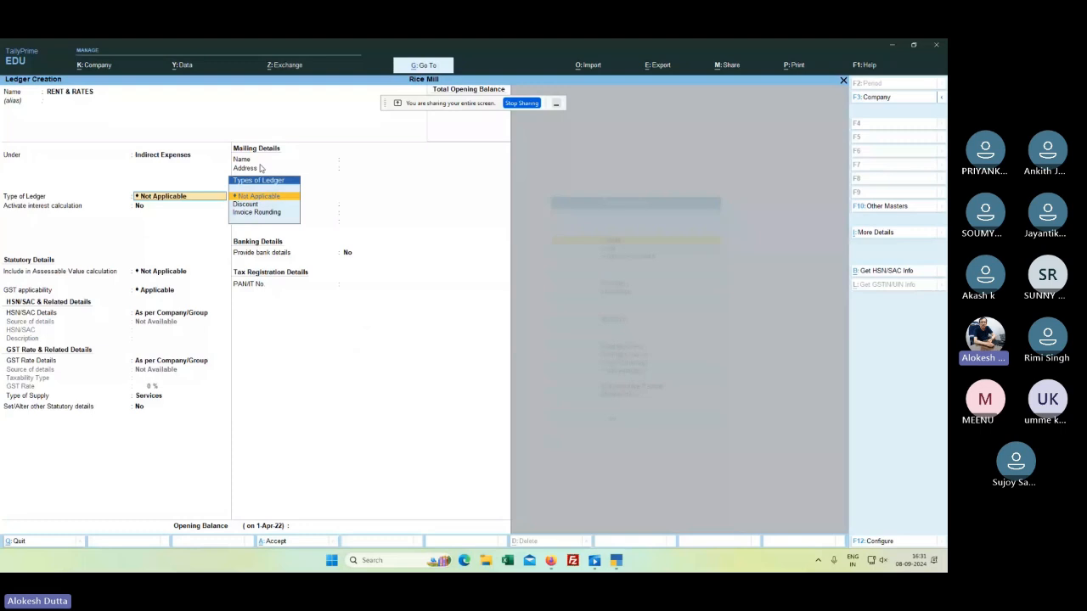
pyautogui.press('Return')
pyautogui.press('Return')
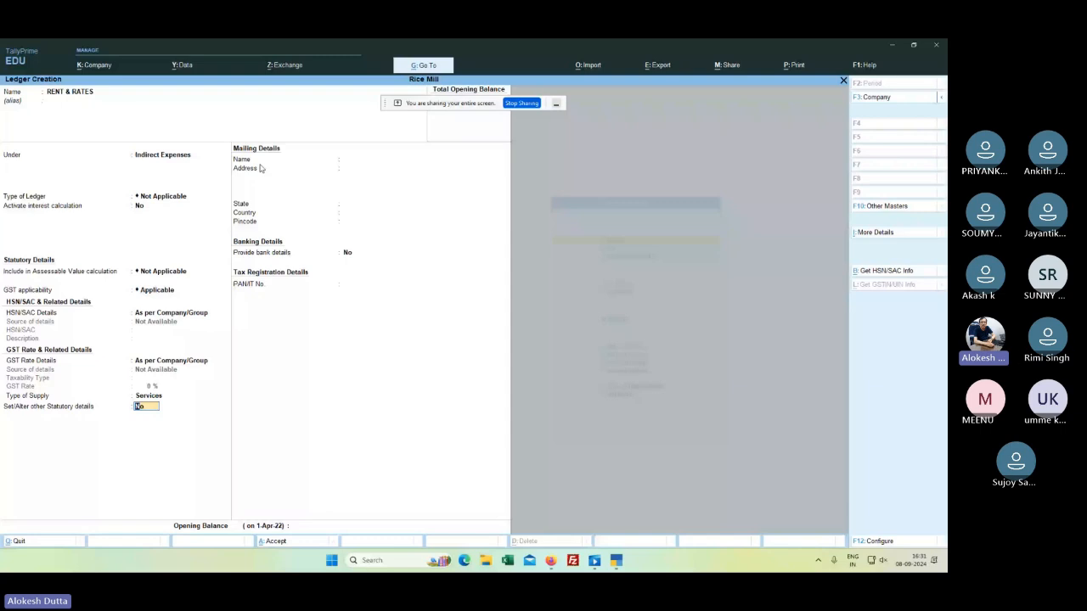
pyautogui.press('Return')
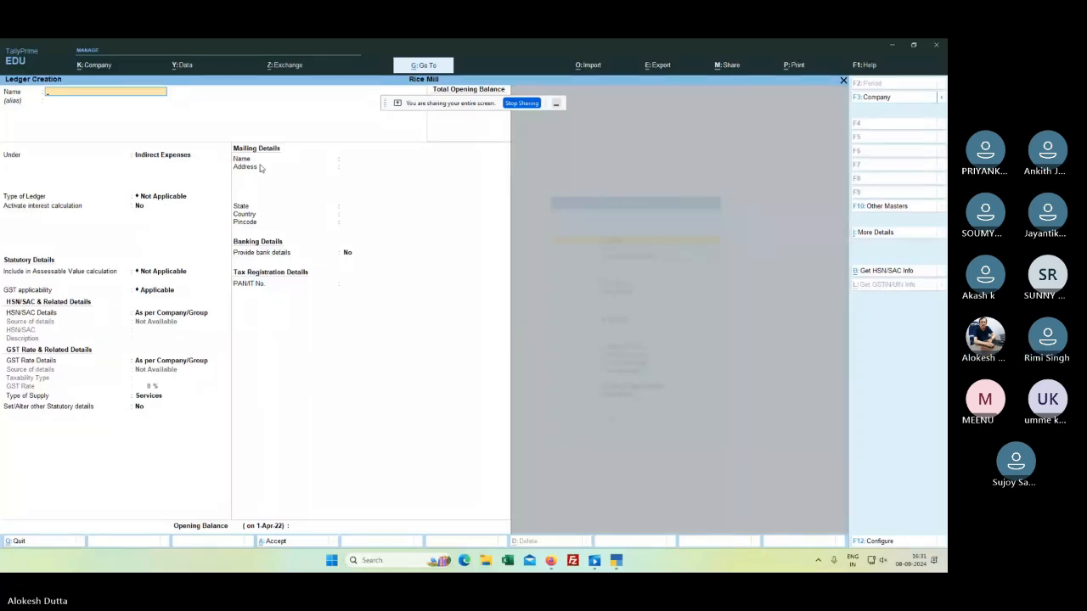
# Step: Save a 'SALARY & SIPEND' ledger under Indirect Expenses with ledger type Not Applicable
pyautogui.write('SALA')
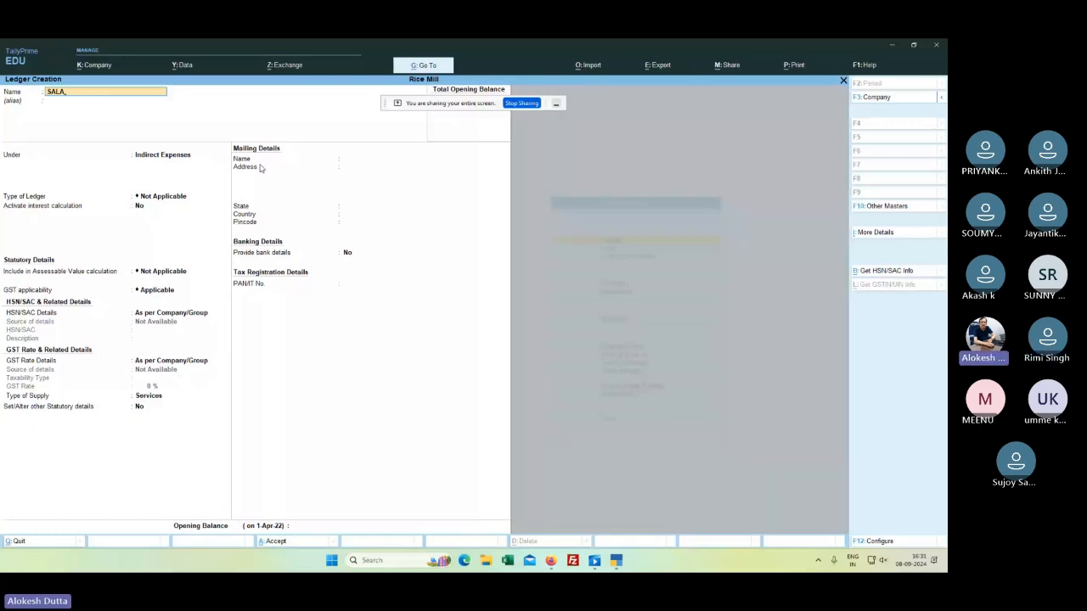
pyautogui.write('RY & SI')
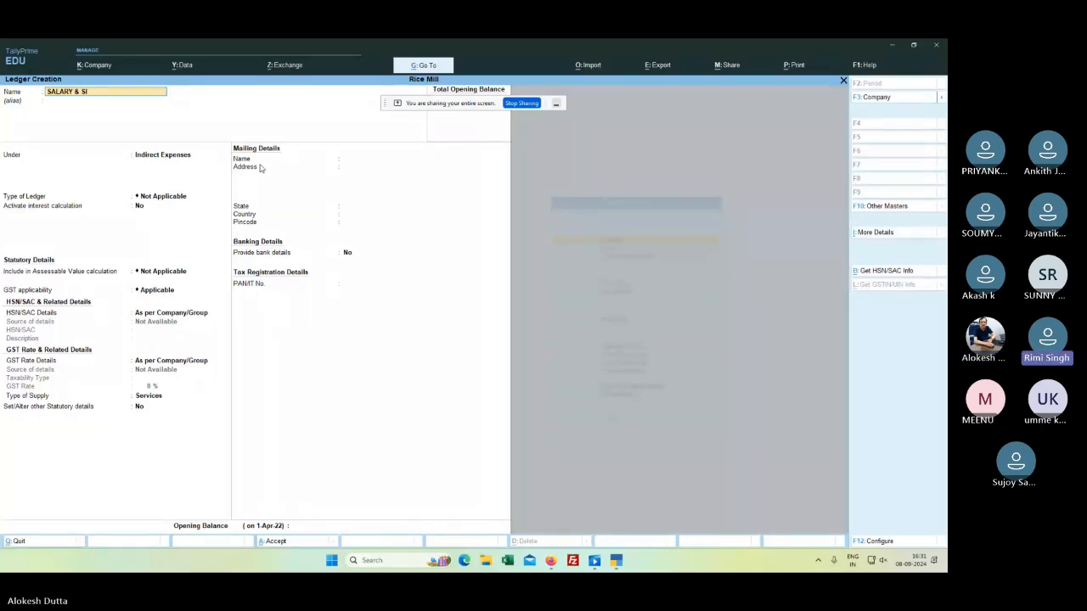
pyautogui.write('PEN')
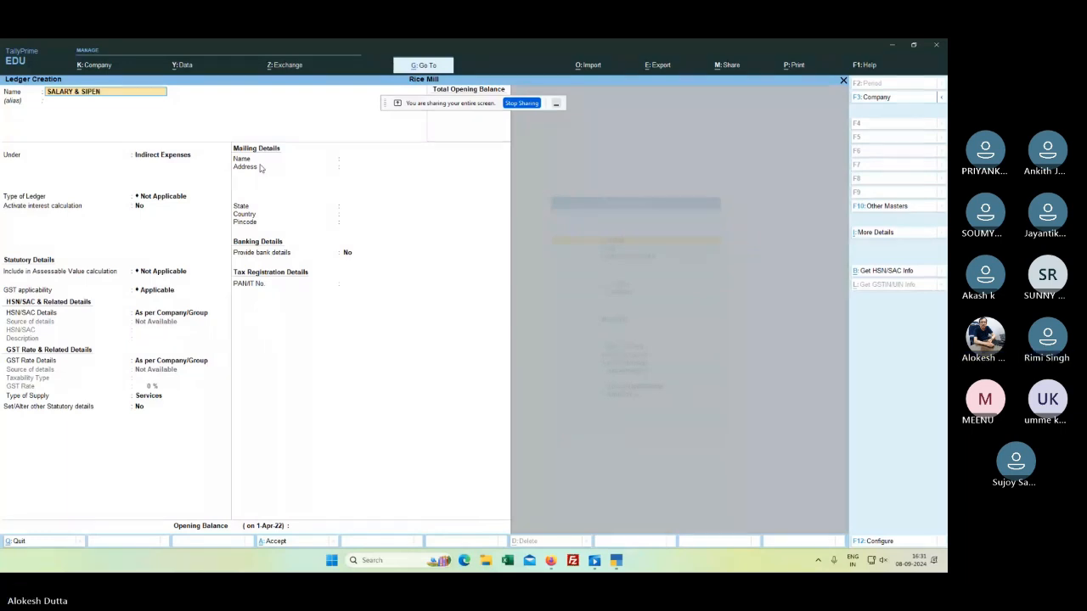
pyautogui.write('D')
pyautogui.press('Return')
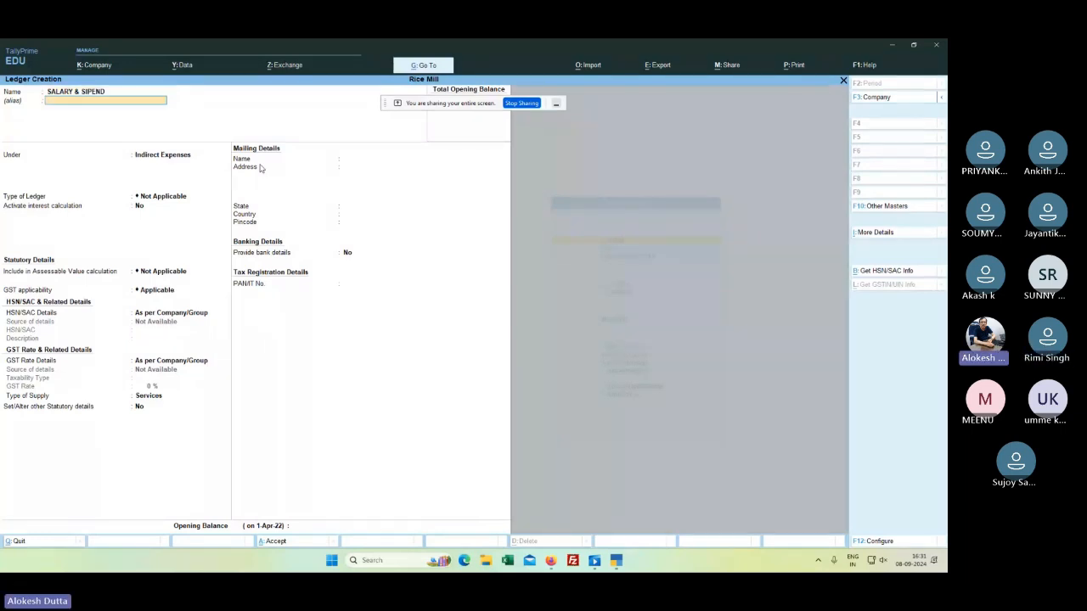
pyautogui.press('Return')
pyautogui.press('Return')
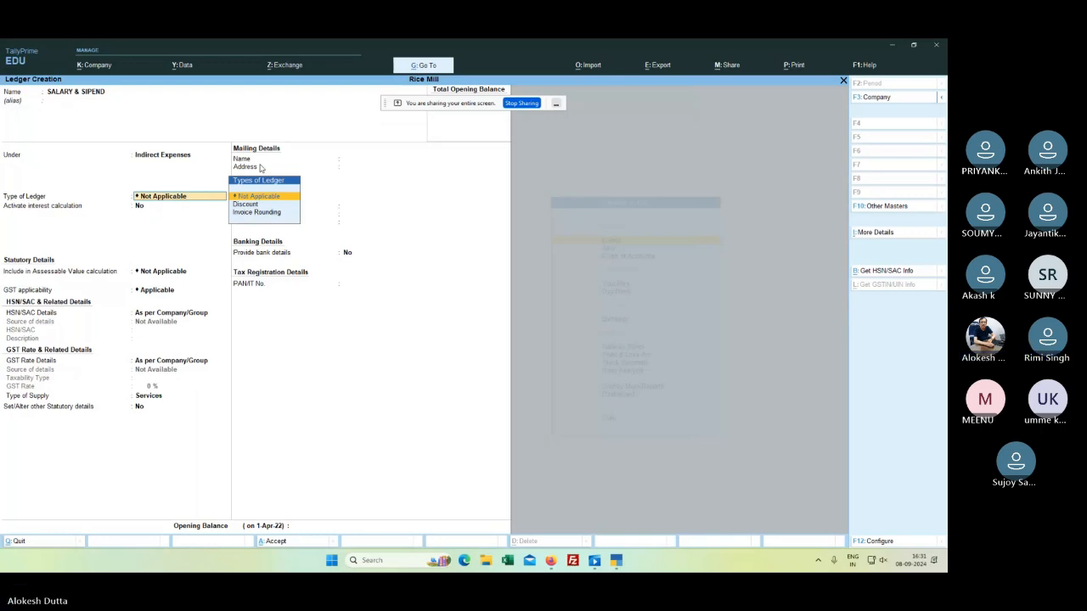
pyautogui.press('Return')
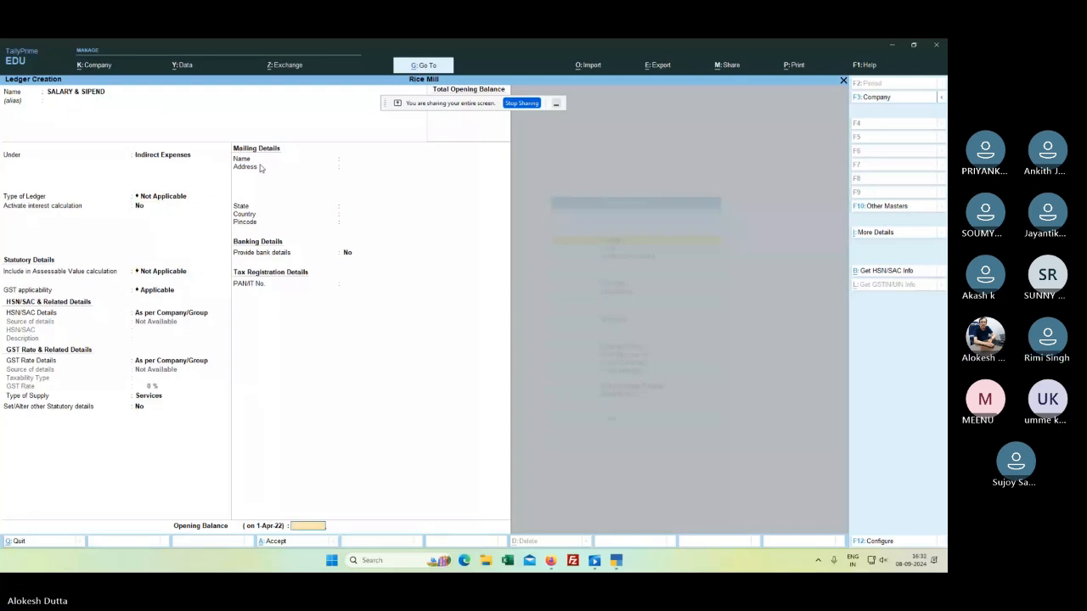
pyautogui.hotkey('ctrl', 'a')
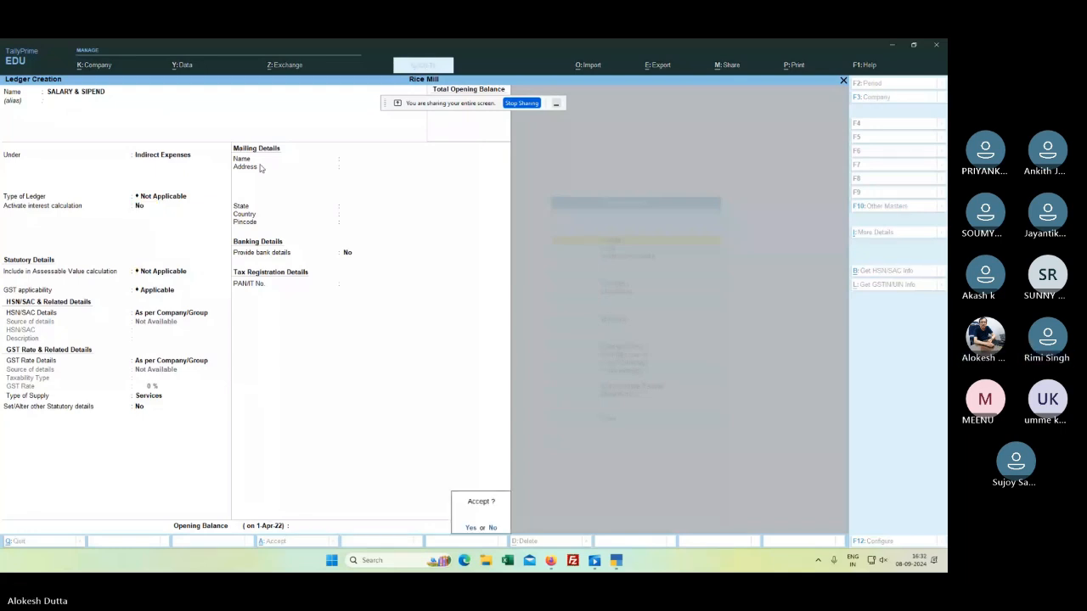
pyautogui.press('y')
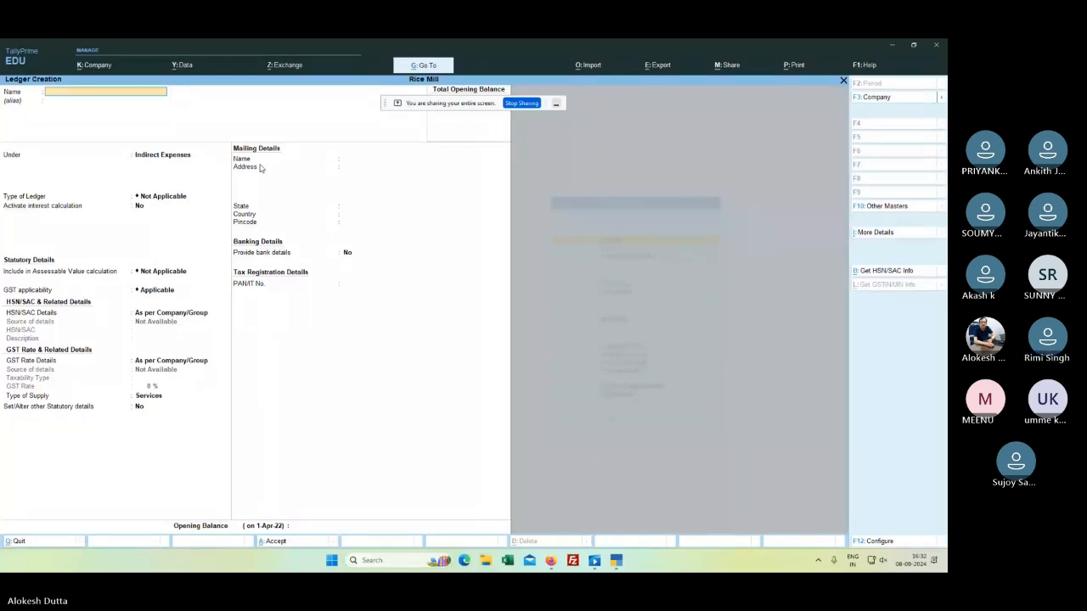
# Step: Name the new ledger 'GST SALES'
pyautogui.write('GS')
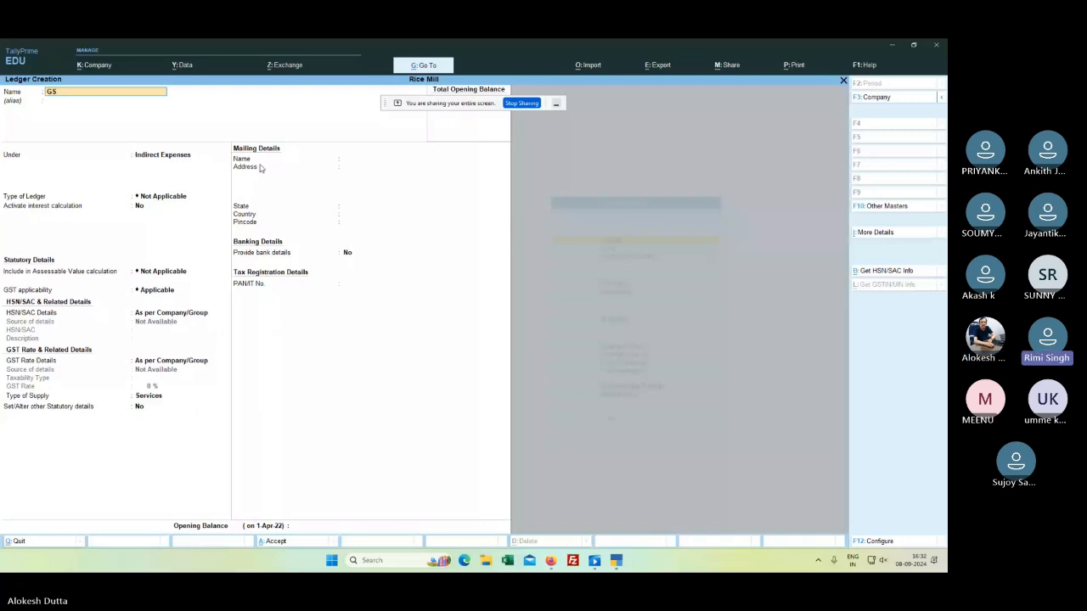
pyautogui.write('T SALES,')
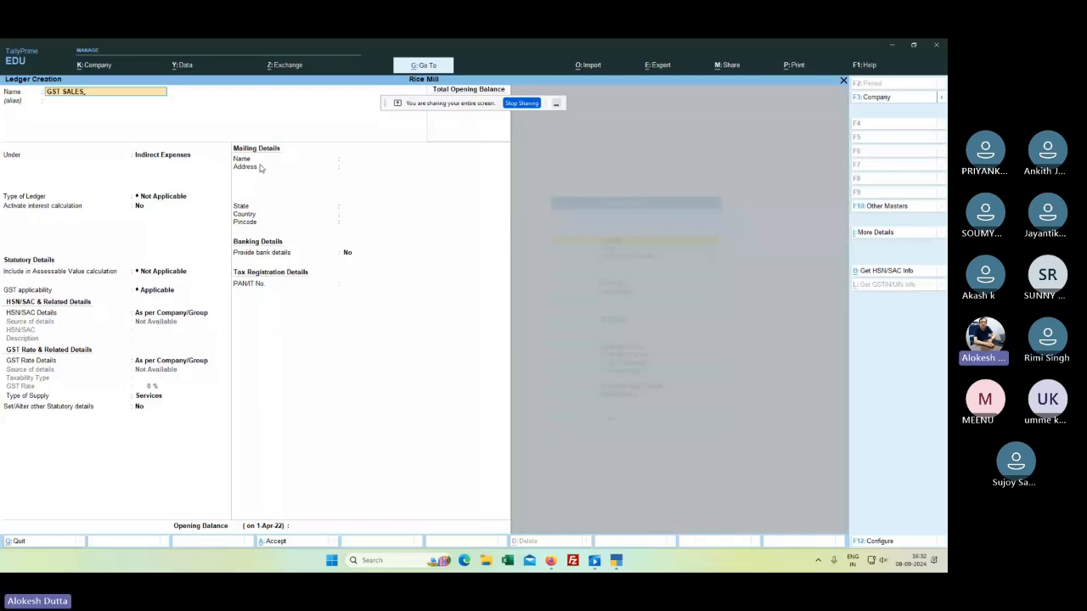
pyautogui.press('BackSpace')
pyautogui.press('Return')
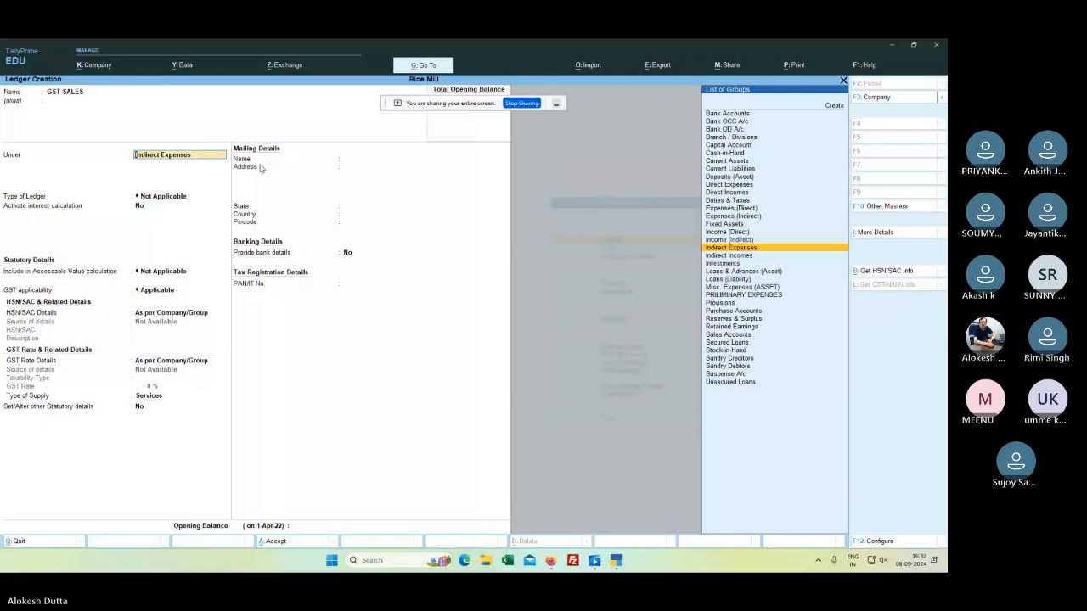
# Step: Set the GST SALES ledger's group to Sales Accounts
pyautogui.press('Down')
pyautogui.press('Down')
pyautogui.press('Down')
pyautogui.press('Down')
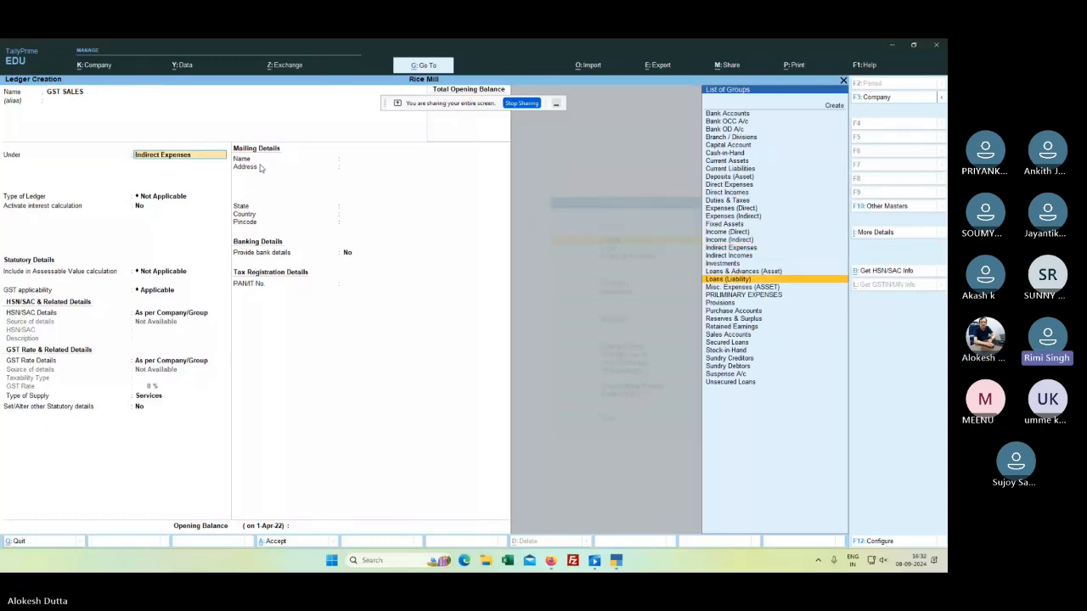
pyautogui.press('Down')
pyautogui.press('Down')
pyautogui.press('Down')
pyautogui.press('Down')
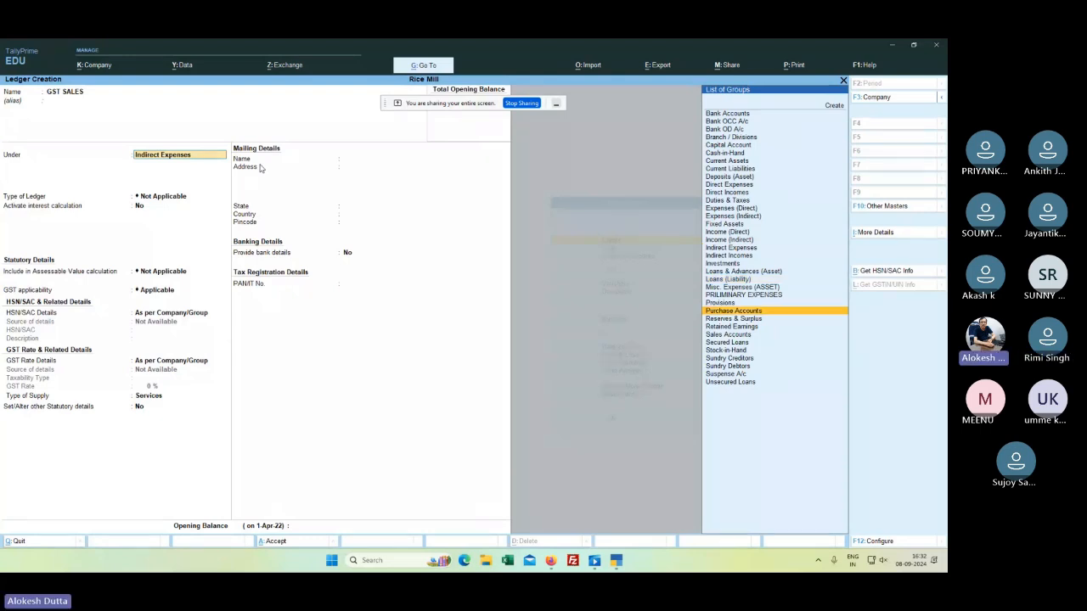
pyautogui.press('Down')
pyautogui.press('Down')
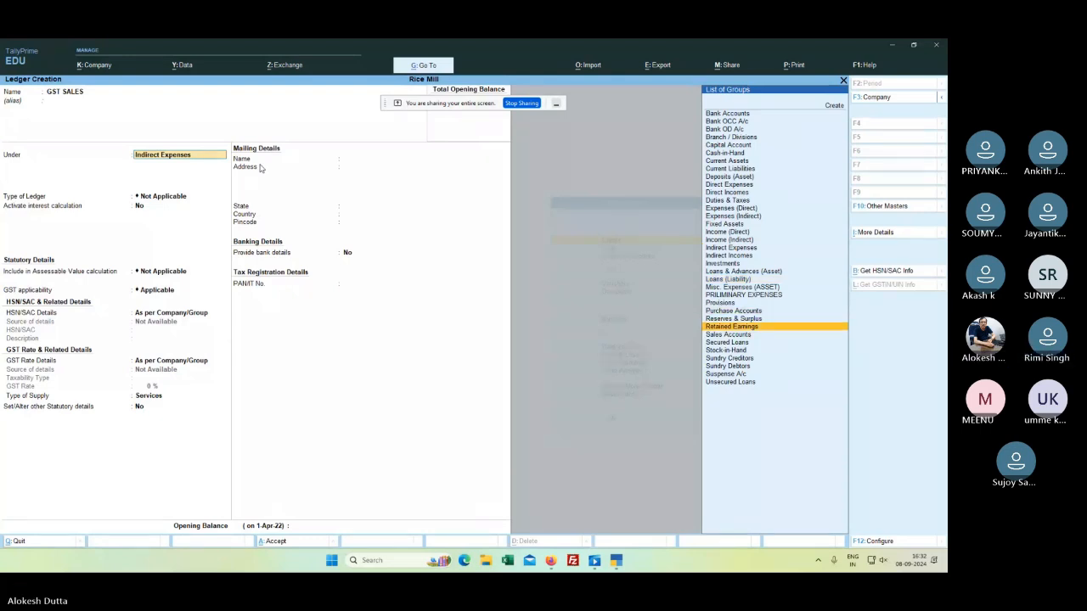
pyautogui.press('End')
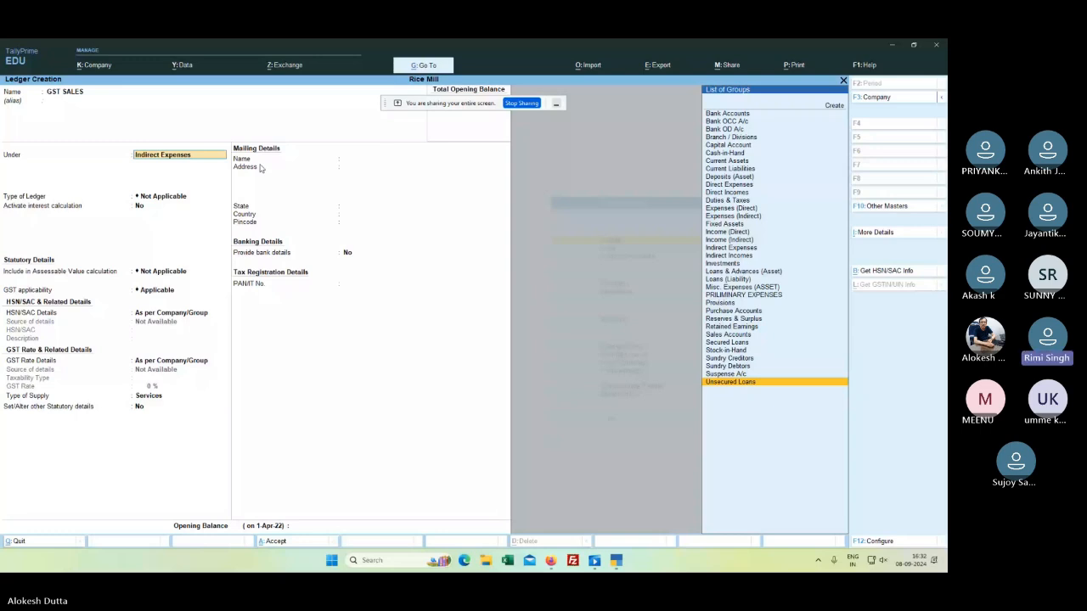
pyautogui.press('Up')
pyautogui.press('Up')
pyautogui.press('Up')
pyautogui.press('Up')
pyautogui.press('Up')
pyautogui.press('Up')
pyautogui.press('Up')
pyautogui.press('Up')
pyautogui.press('Up')
pyautogui.press('Up')
pyautogui.press('Up')
pyautogui.press('Up')
pyautogui.press('Up')
pyautogui.press('Up')
pyautogui.press('Up')
pyautogui.press('Up')
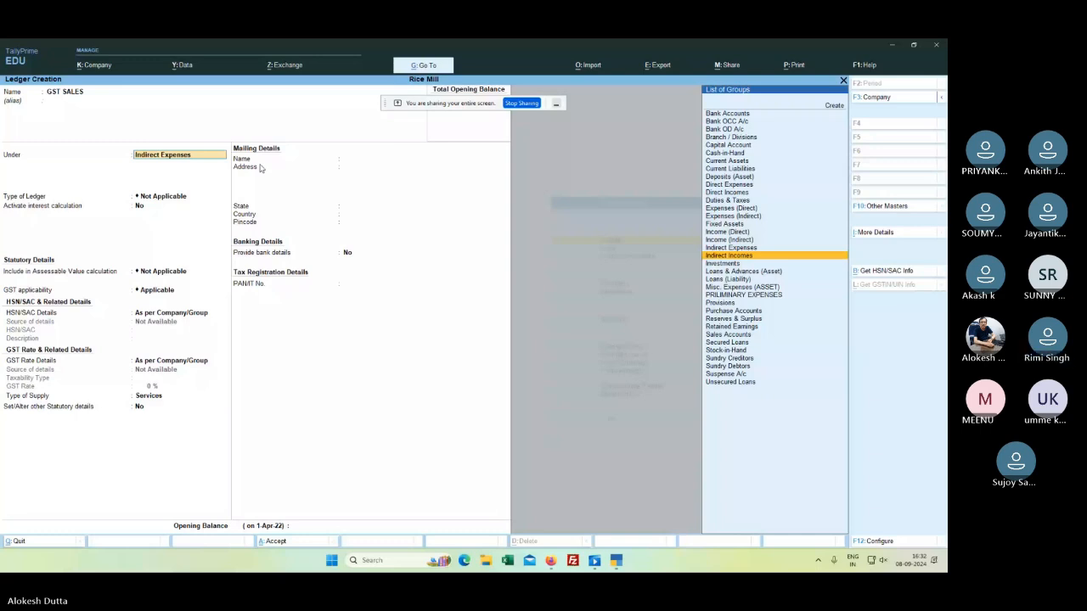
pyautogui.press('Up')
pyautogui.press('Up')
pyautogui.press('Up')
pyautogui.press('Up')
pyautogui.press('Up')
pyautogui.press('Up')
pyautogui.press('Up')
pyautogui.press('Up')
pyautogui.press('Up')
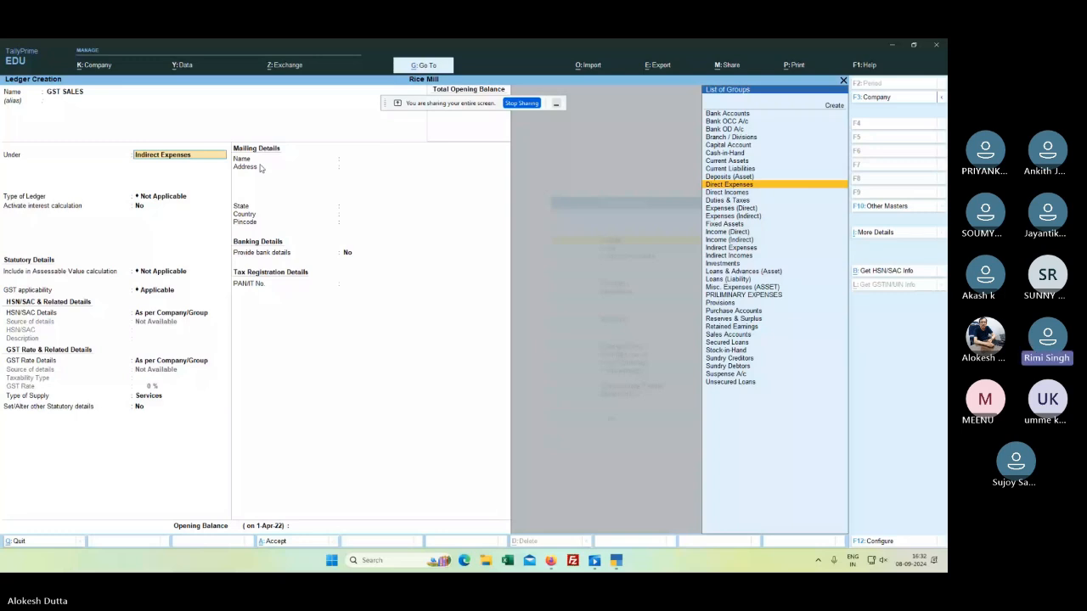
pyautogui.press('Up')
pyautogui.press('Up')
pyautogui.press('Up')
pyautogui.press('Up')
pyautogui.press('Up')
pyautogui.press('Up')
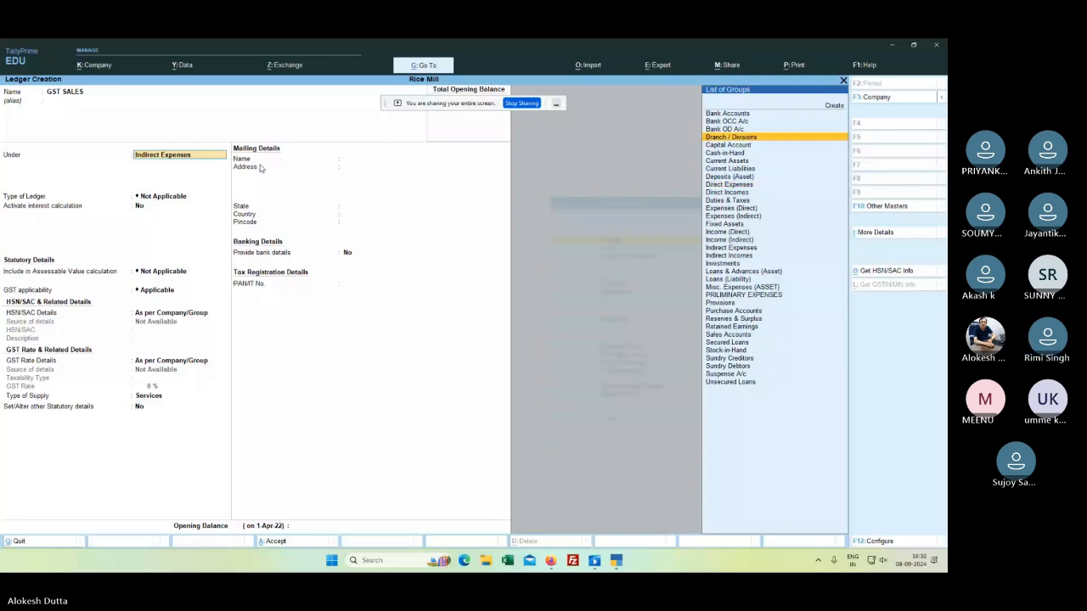
pyautogui.press('Down')
pyautogui.press('Down')
pyautogui.press('Down')
pyautogui.press('Down')
pyautogui.press('Down')
pyautogui.press('Down')
pyautogui.press('Down')
pyautogui.press('Down')
pyautogui.press('Down')
pyautogui.press('Down')
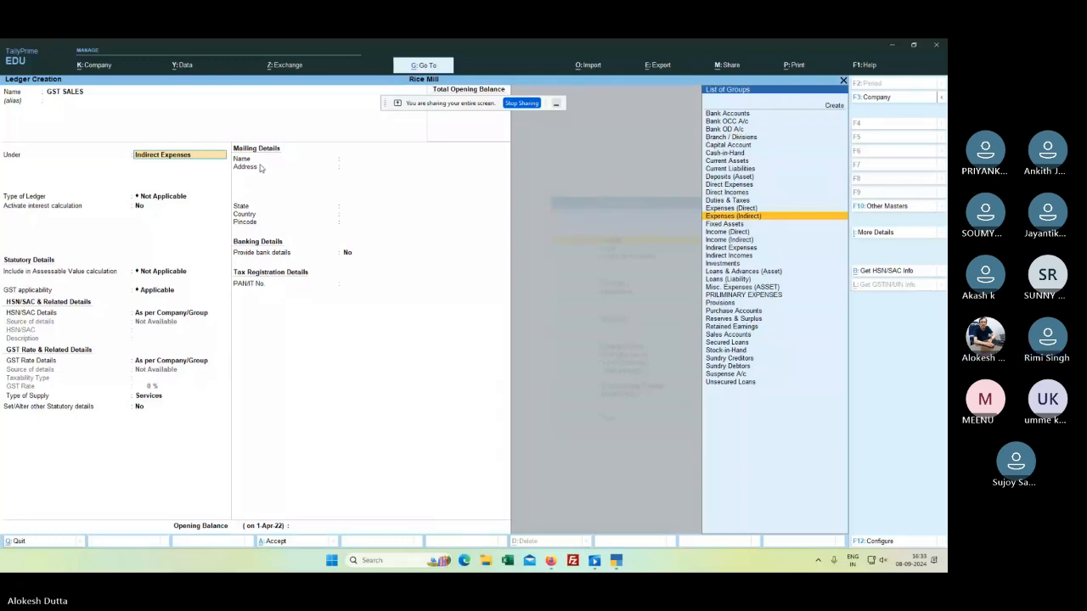
pyautogui.press('Down')
pyautogui.press('Down')
pyautogui.press('Down')
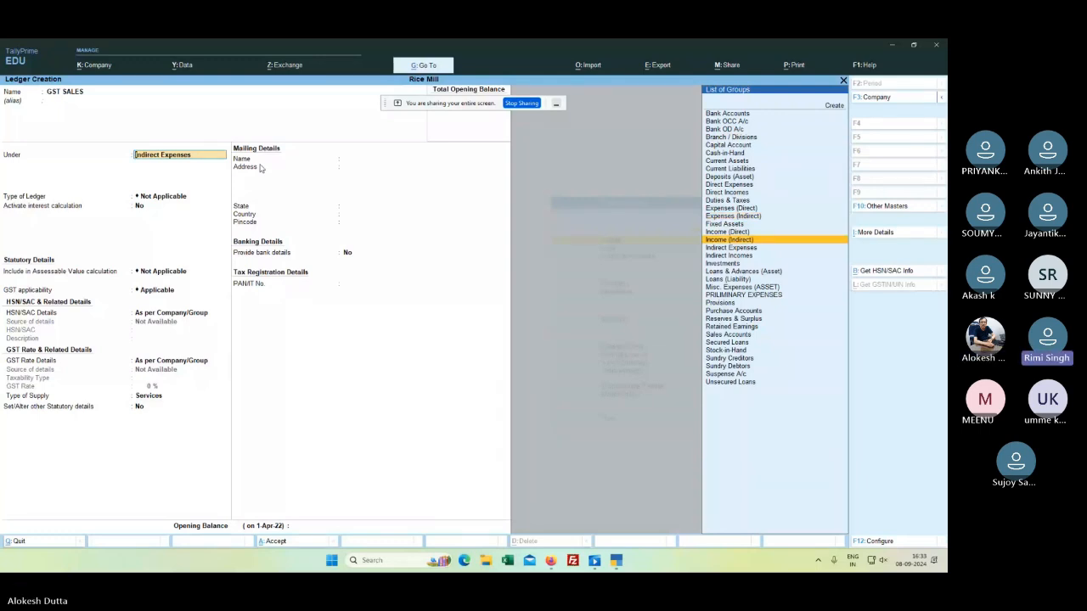
pyautogui.press('Down')
pyautogui.press('Down')
pyautogui.press('Down')
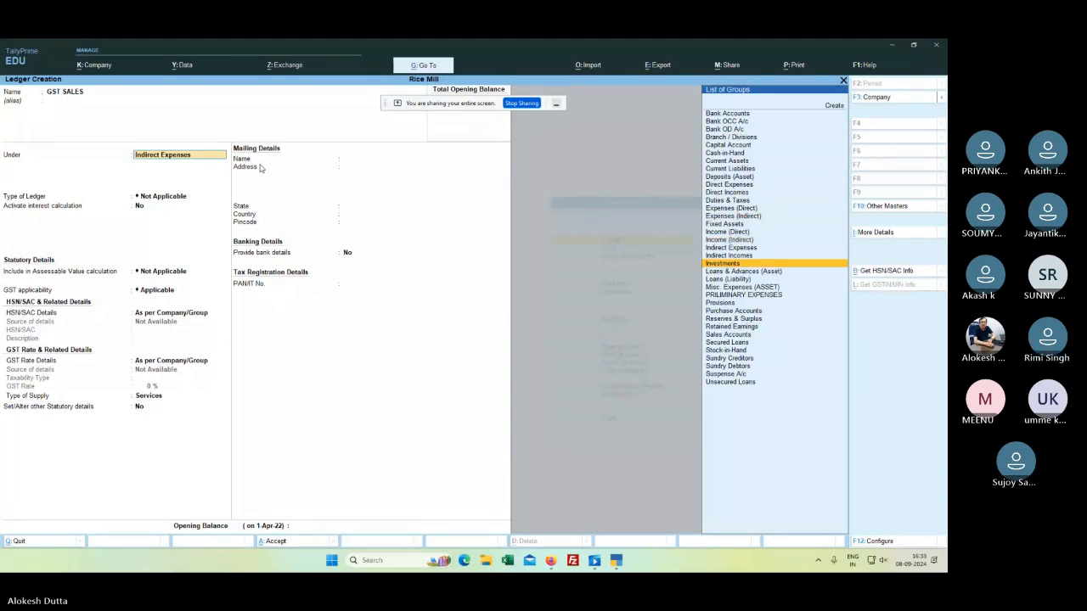
pyautogui.press('Down')
pyautogui.press('Down')
pyautogui.press('Down')
pyautogui.press('Down')
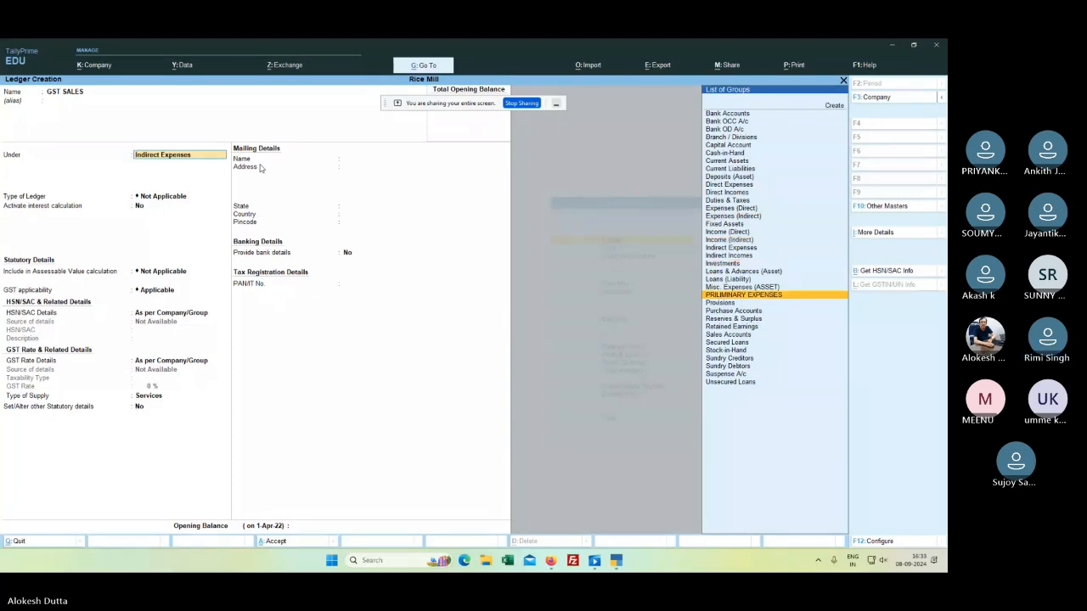
pyautogui.press('Down')
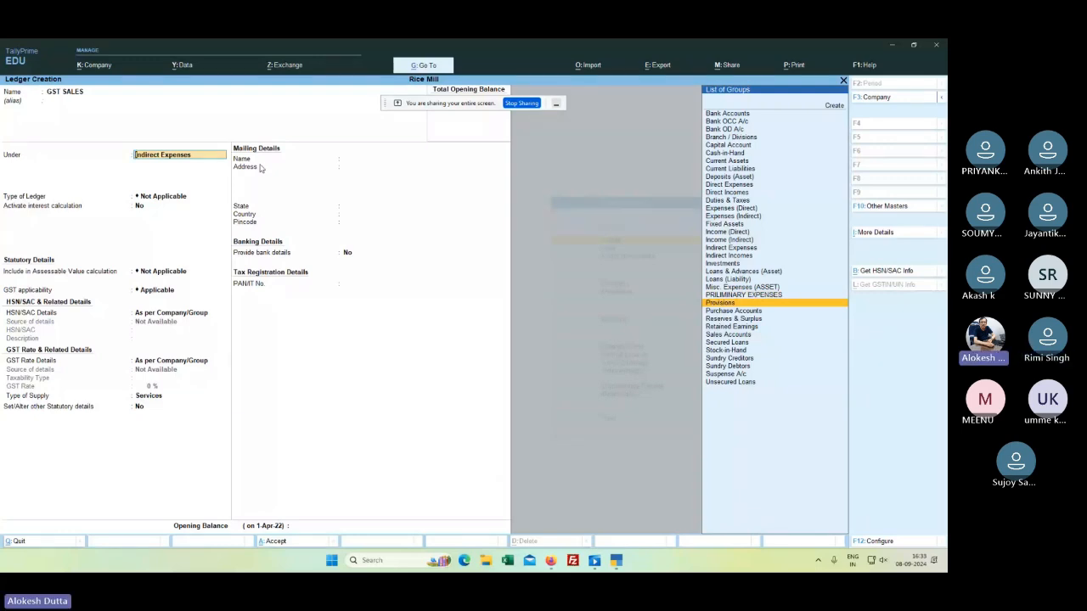
pyautogui.press('Down')
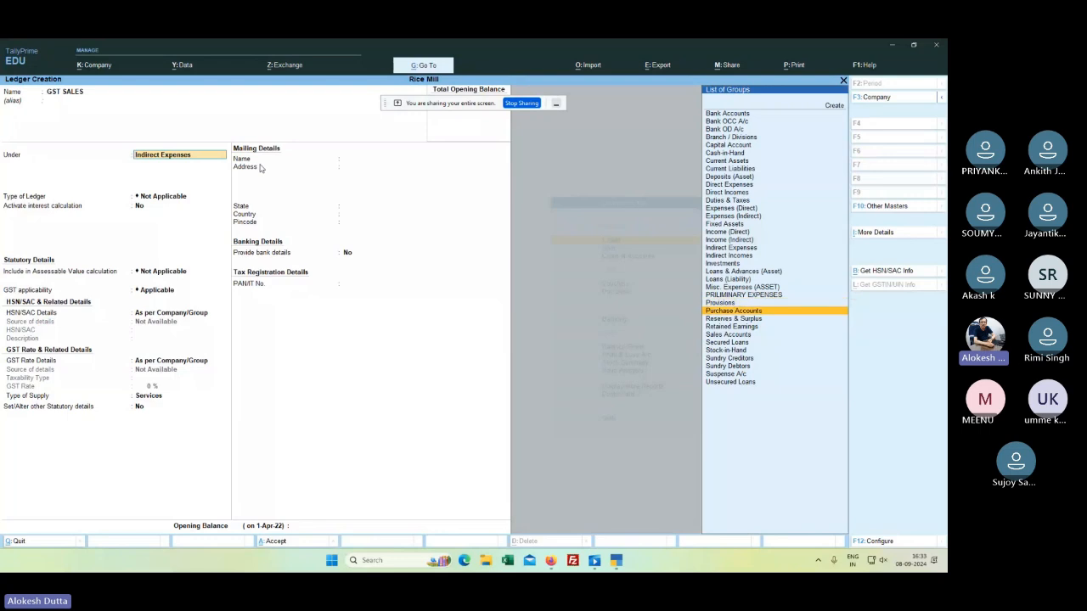
pyautogui.press('Down')
pyautogui.press('Down')
pyautogui.press('Down')
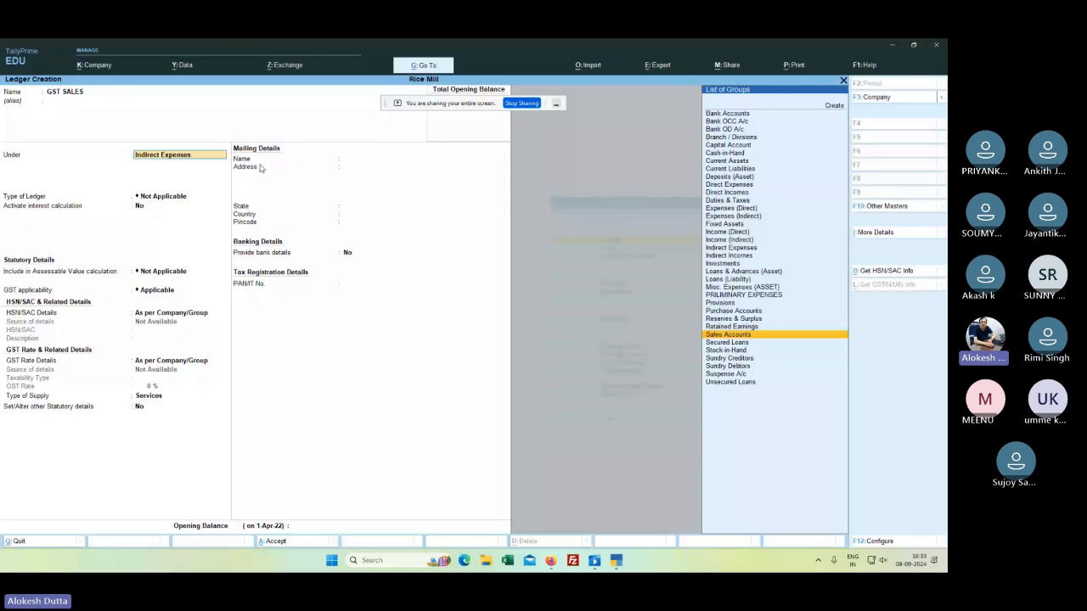
pyautogui.press('Return')
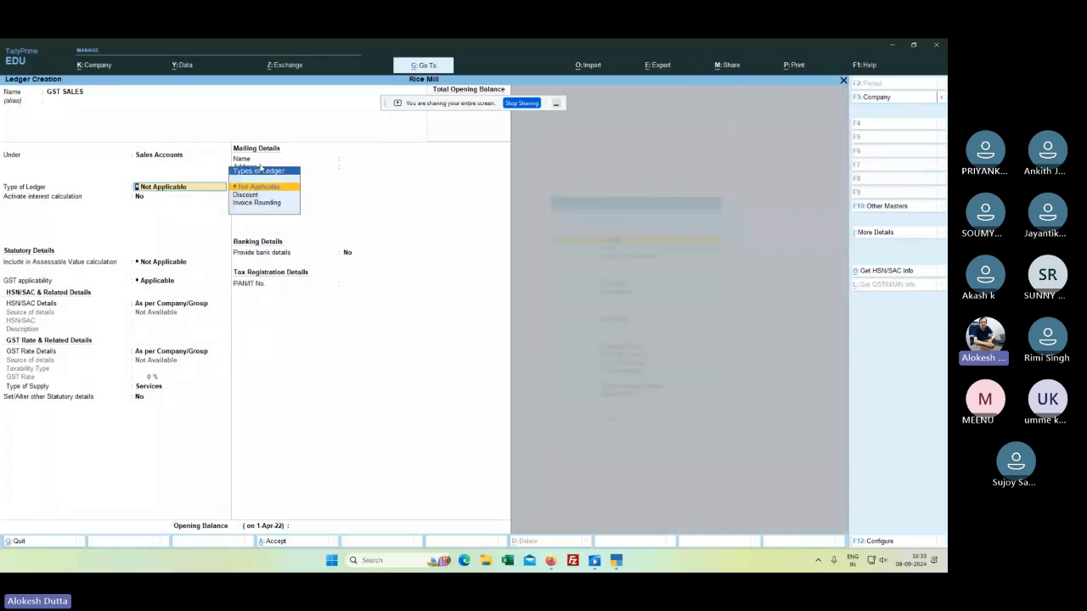
# Step: Keep GST SALES's ledger type Not Applicable and accept the ledger
pyautogui.press('Return')
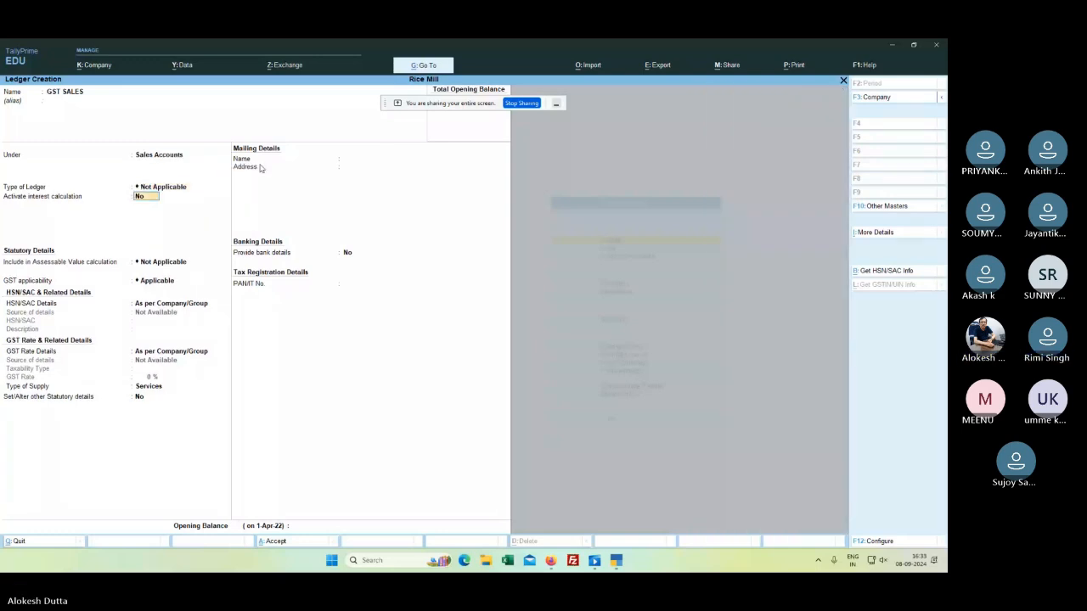
pyautogui.press('Return')
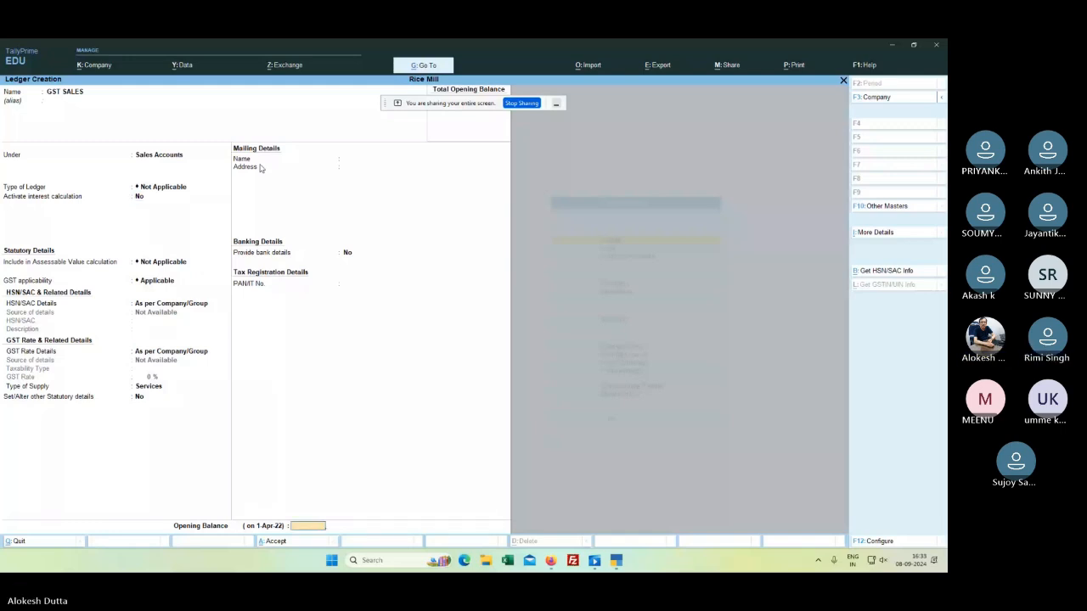
pyautogui.press('Return')
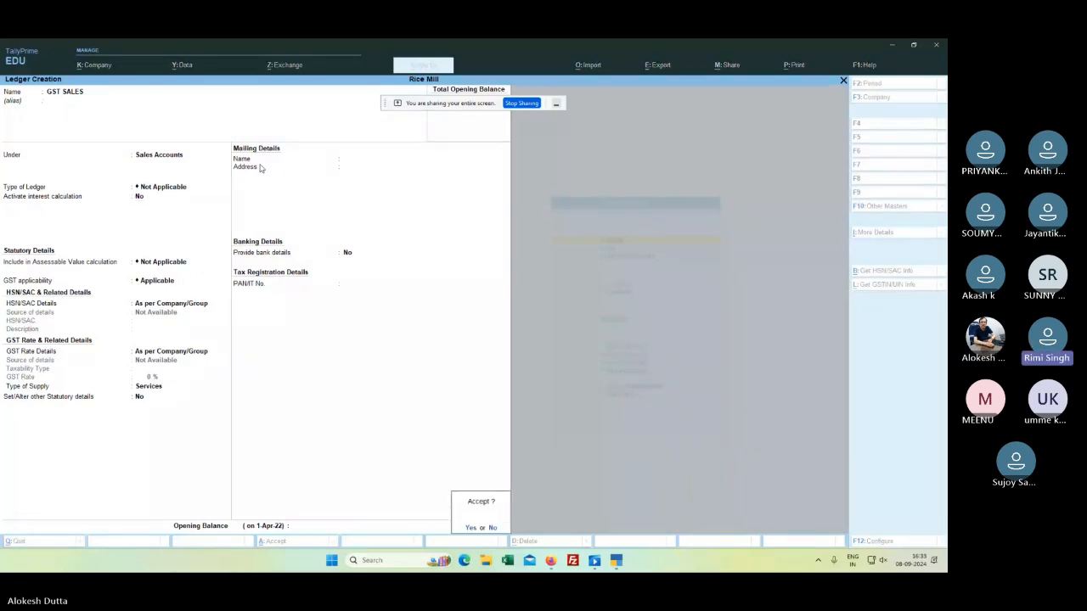
pyautogui.press('Return')
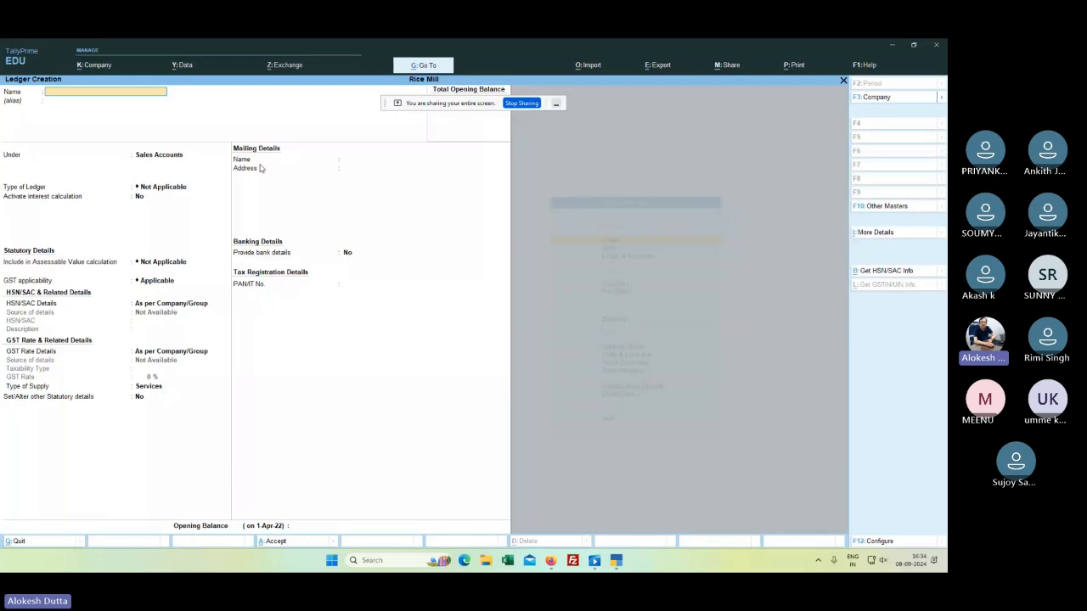
# Step: Close ledger creation and open a Payment voucher from the Gateway of Tally
pyautogui.press('Escape')
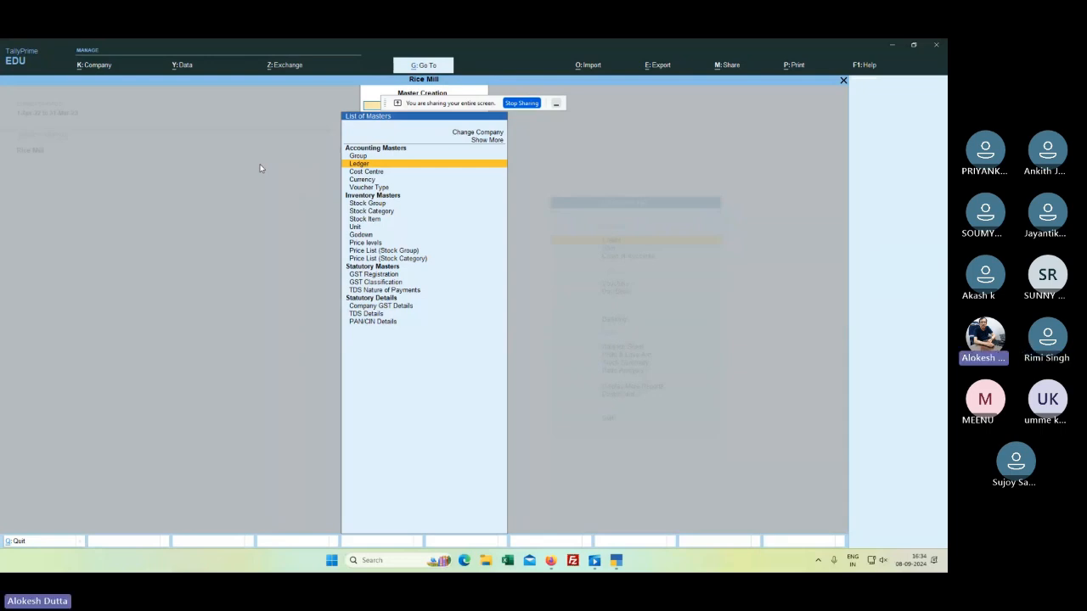
pyautogui.press('Escape')
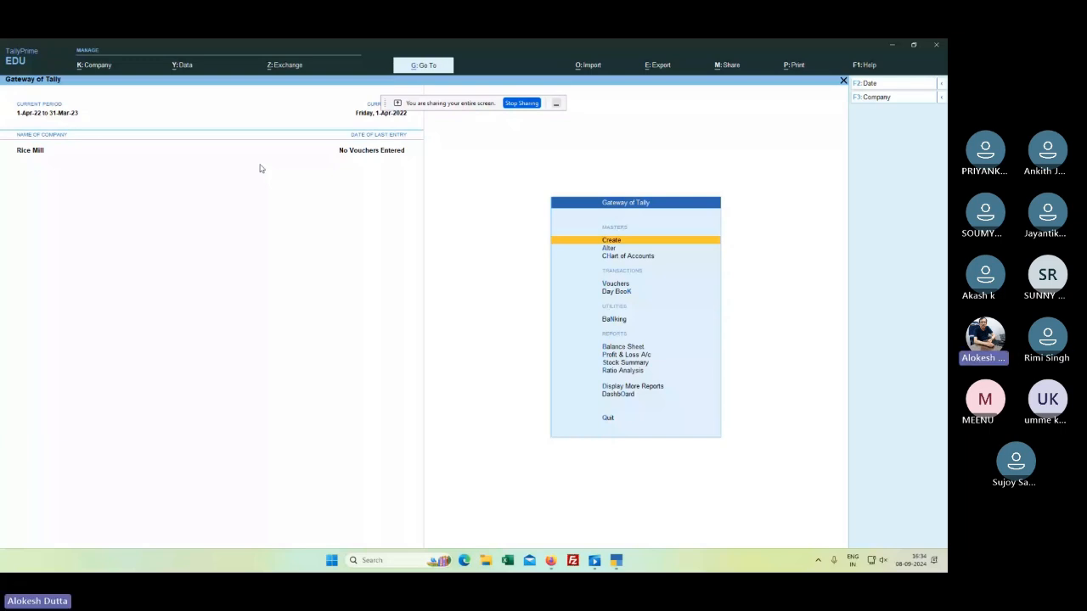
pyautogui.press('v')
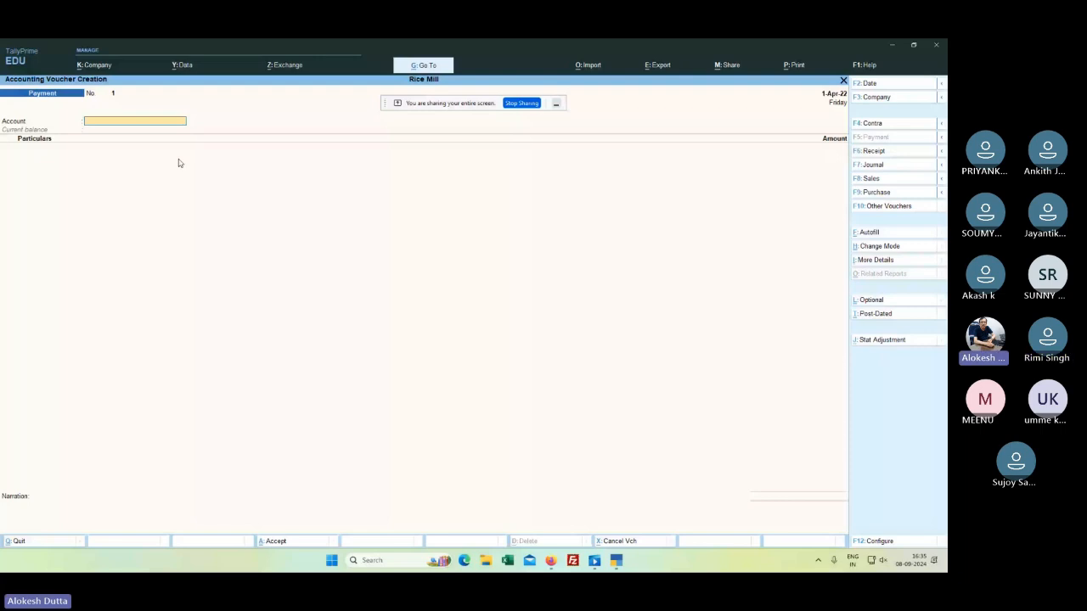
# Step: From the Payment voucher, create a 'PPSTAGE & TELEPHONE' ledger under Indirect Expenses
pyautogui.hotkey('alt', 'c')
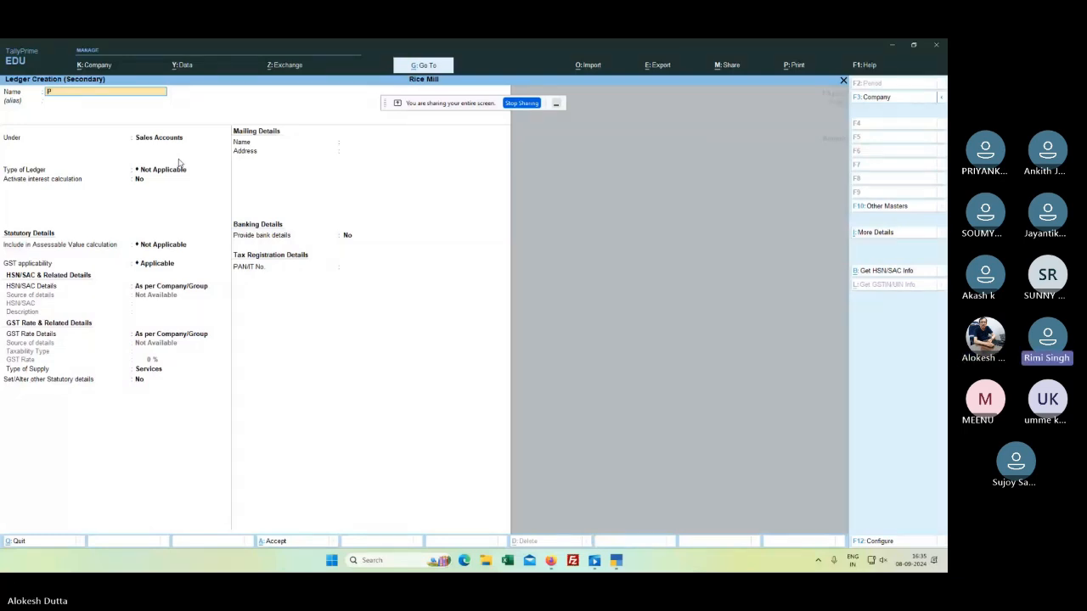
pyautogui.write('P')
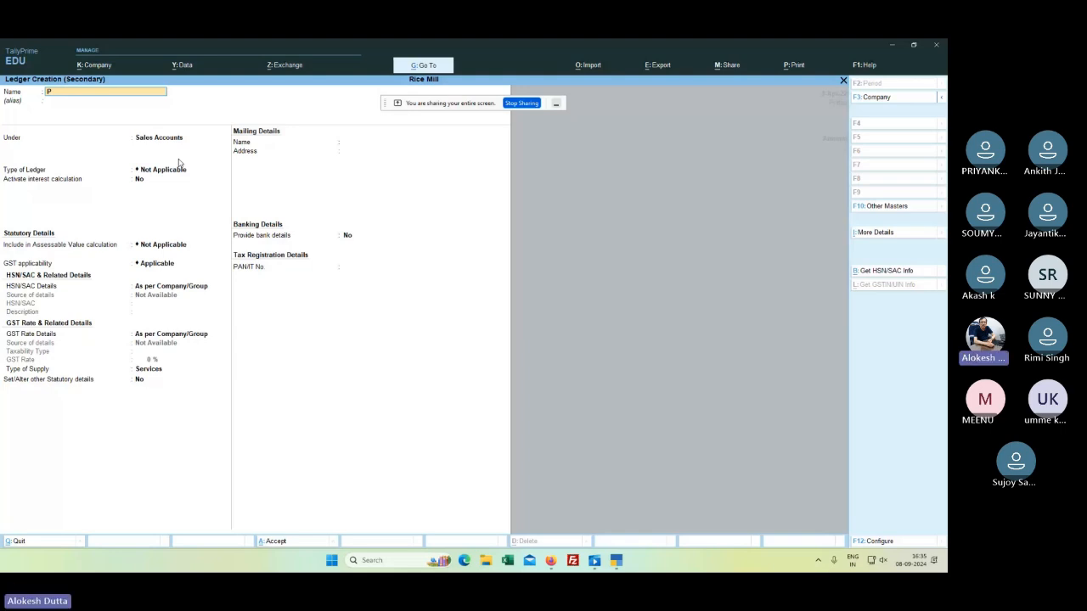
pyautogui.write('PSTAGE & TELEPHONE')
pyautogui.press('Return')
pyautogui.press('Return')
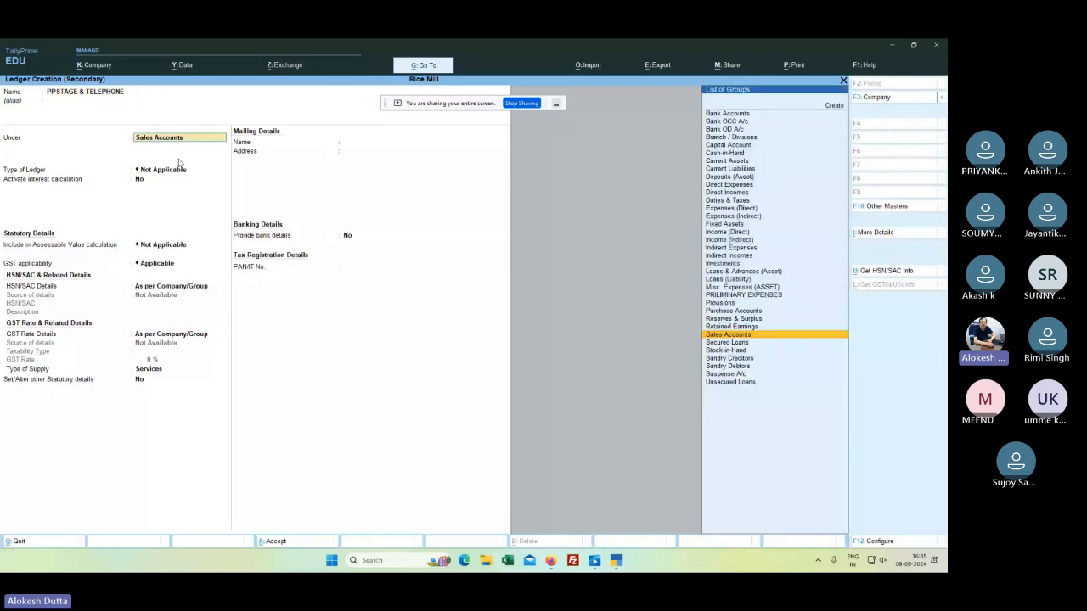
pyautogui.press('Up')
pyautogui.press('Up')
pyautogui.press('Up')
pyautogui.press('Up')
pyautogui.press('Up')
pyautogui.press('Up')
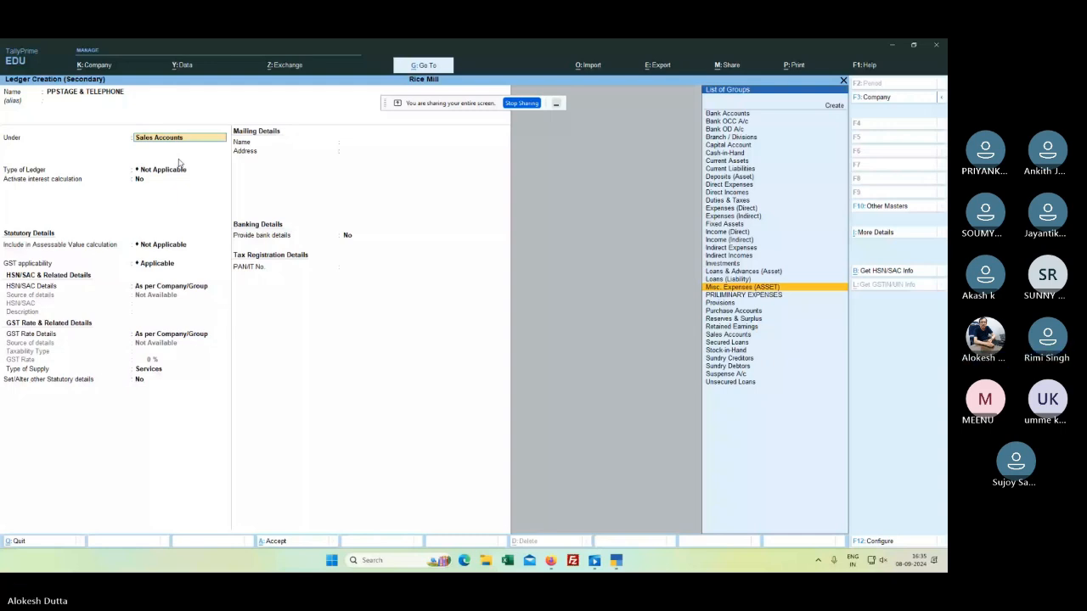
pyautogui.press('Up')
pyautogui.press('Up')
pyautogui.press('Up')
pyautogui.press('Up')
pyautogui.press('Up')
pyautogui.press('Return')
pyautogui.press('Return')
pyautogui.press('Return')
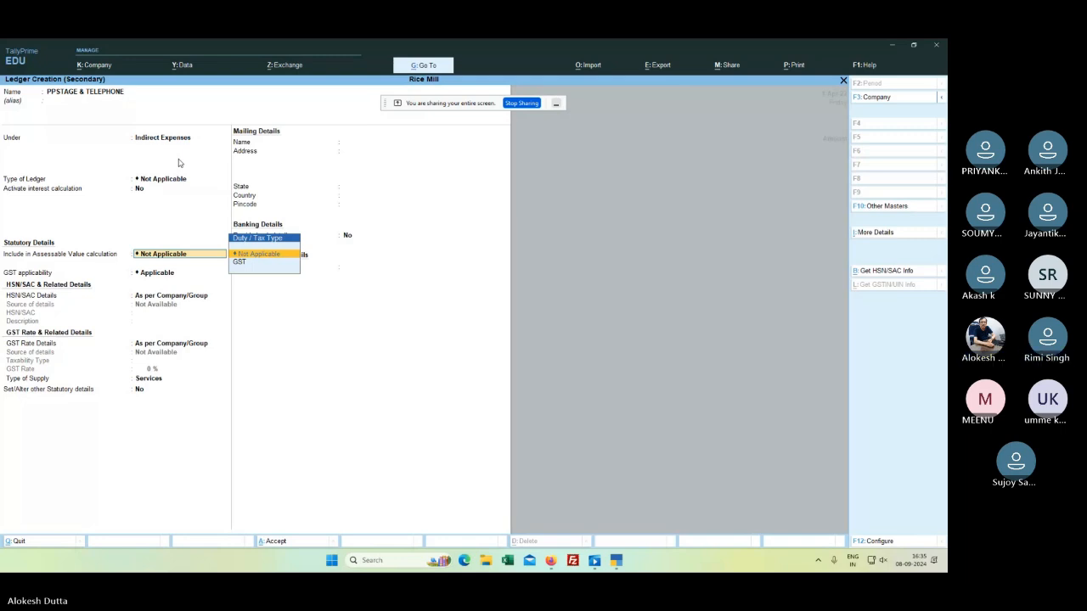
pyautogui.press('Return')
pyautogui.press('Return')
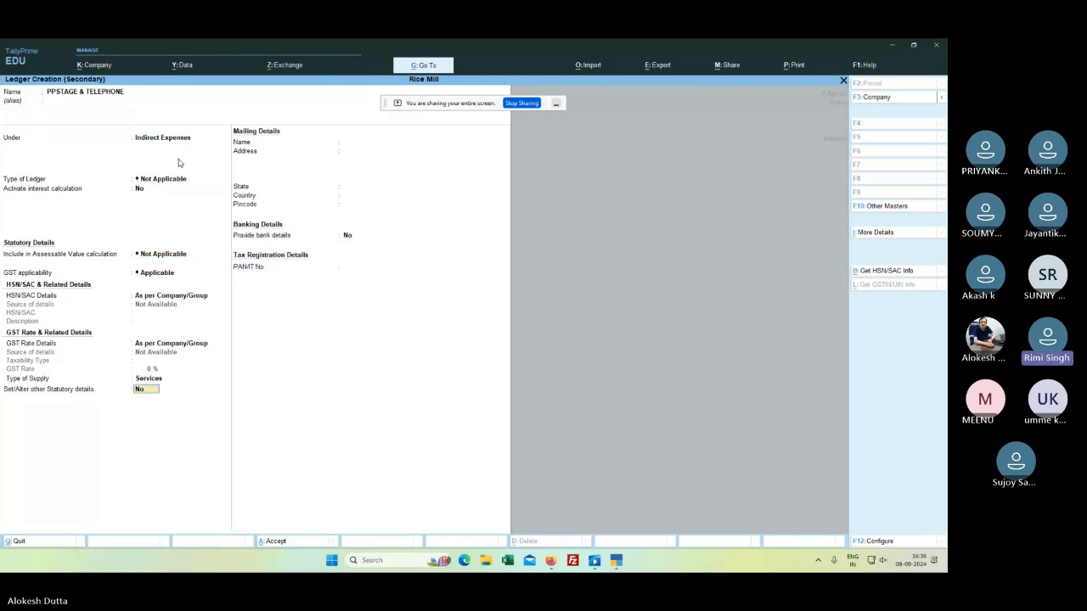
pyautogui.press('Return')
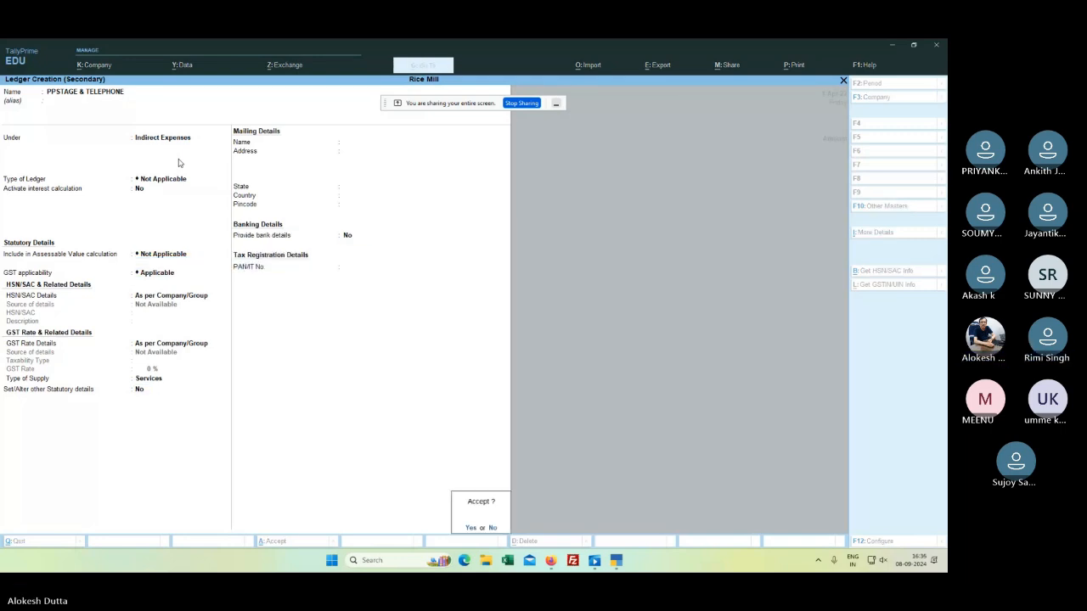
pyautogui.press('Return')
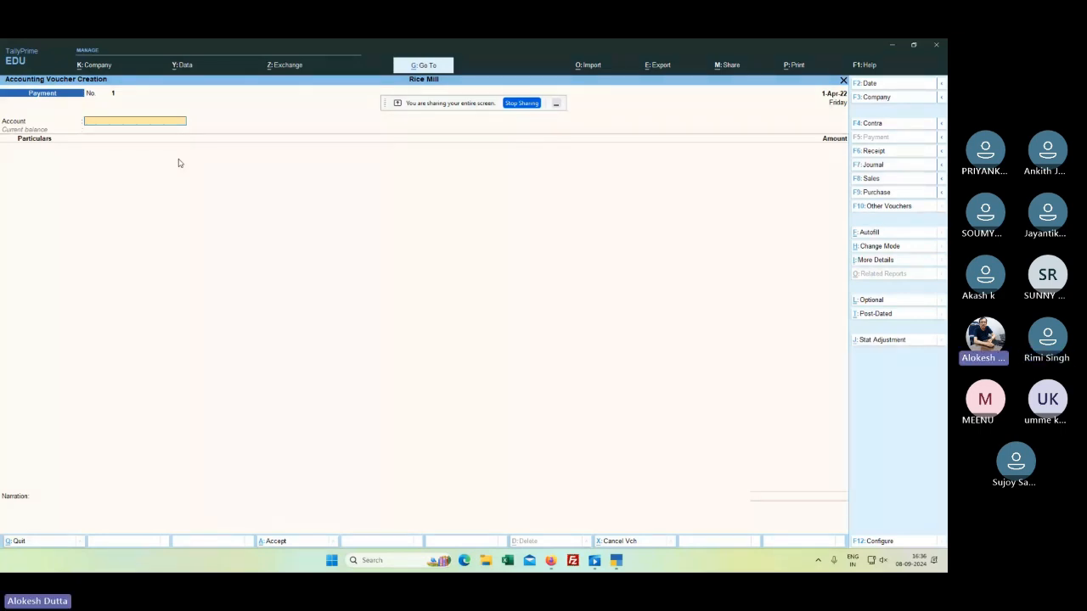
# Step: Clear the Account field and quit the unsaved Payment voucher to the Gateway of Tally
pyautogui.write('s')
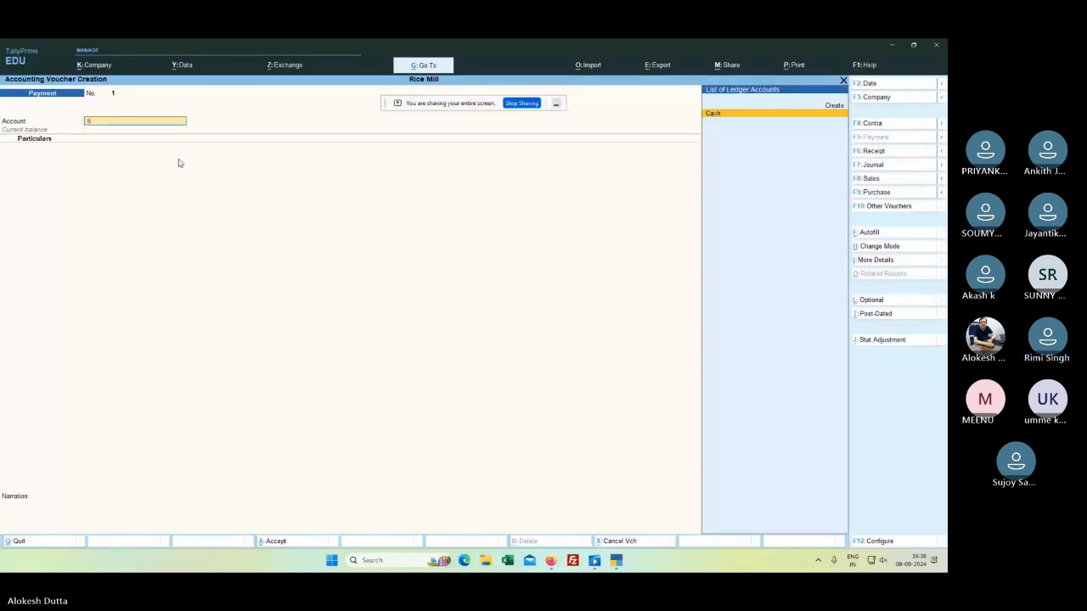
pyautogui.press('BackSpace')
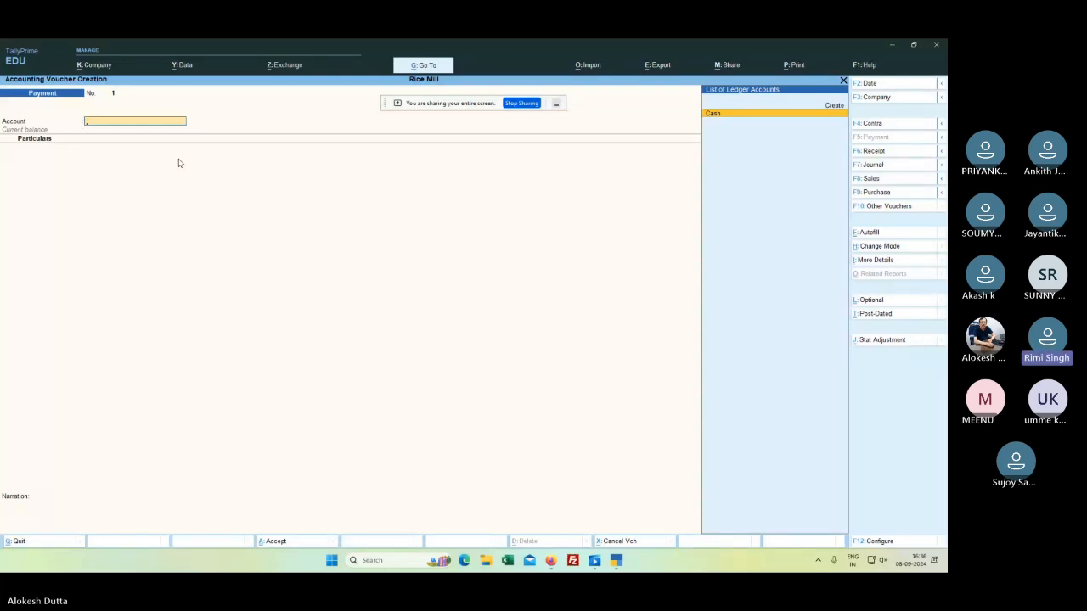
pyautogui.press('Up')
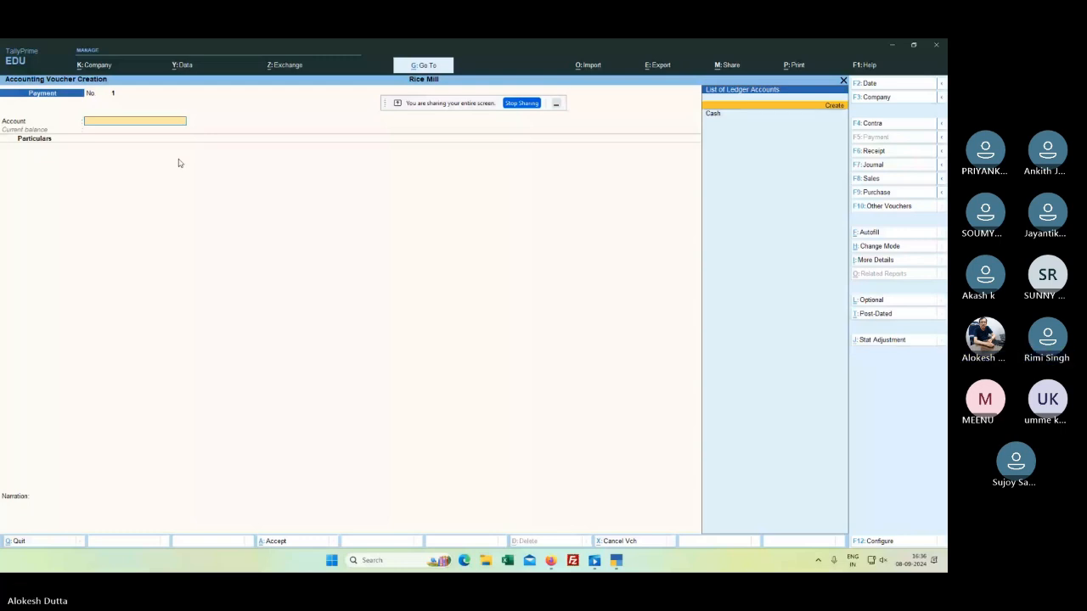
pyautogui.press('Escape')
# Step: Go from the main menu through additional reports to Account Books
pyautogui.press('Down')
pyautogui.press('Down')
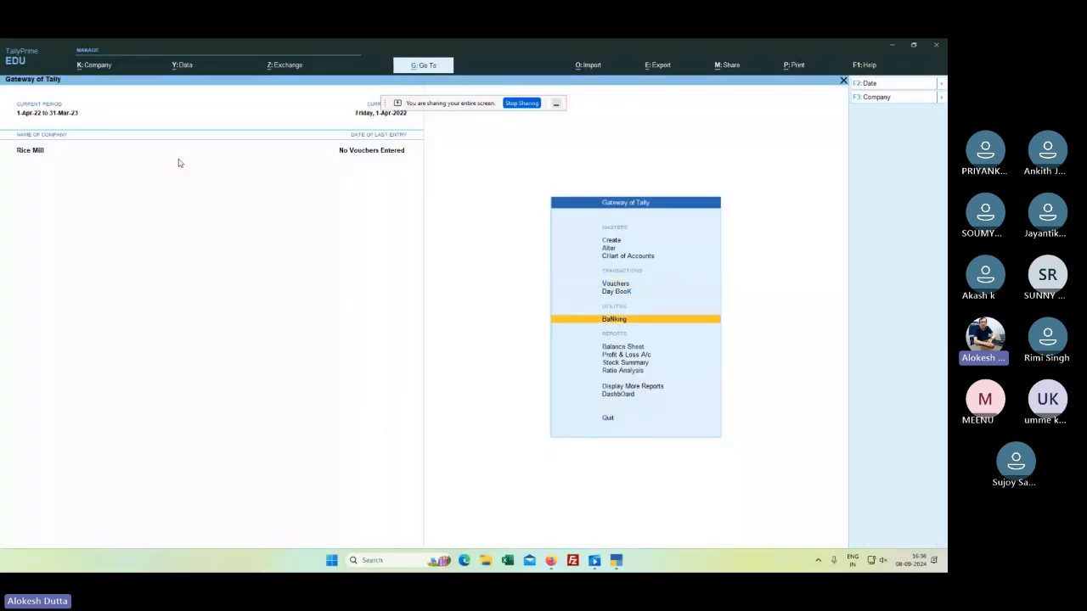
pyautogui.press('Down')
pyautogui.press('Down')
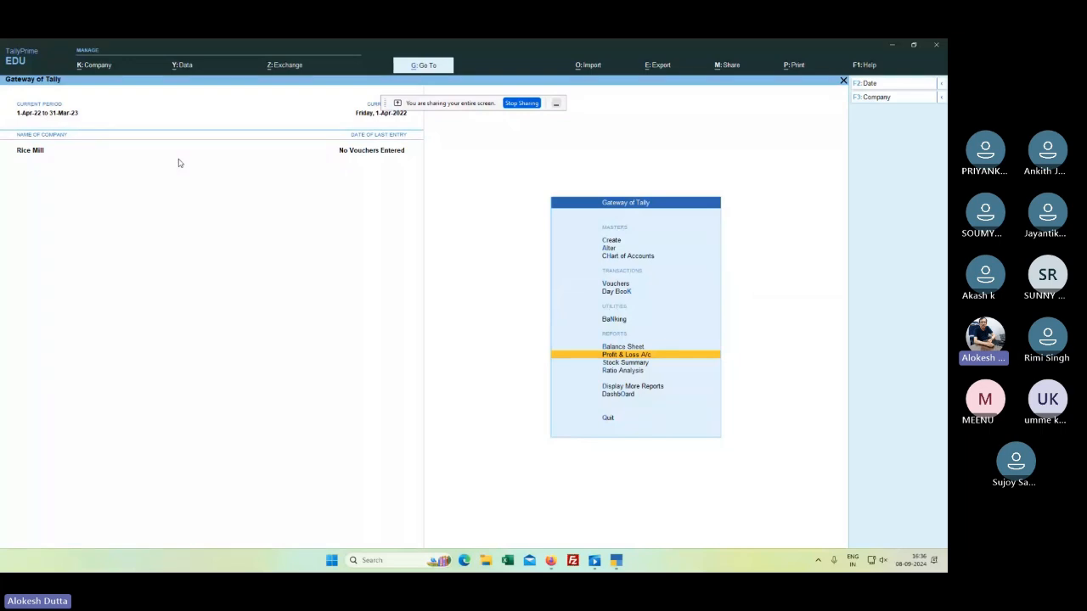
pyautogui.press('Down')
pyautogui.press('Down')
pyautogui.press('Down')
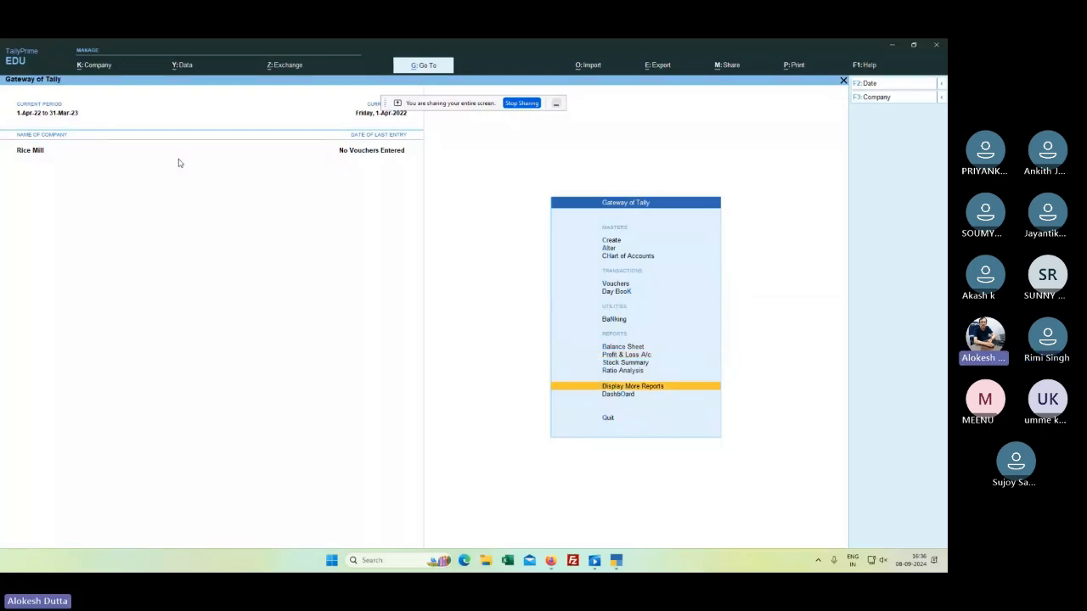
pyautogui.press('Return')
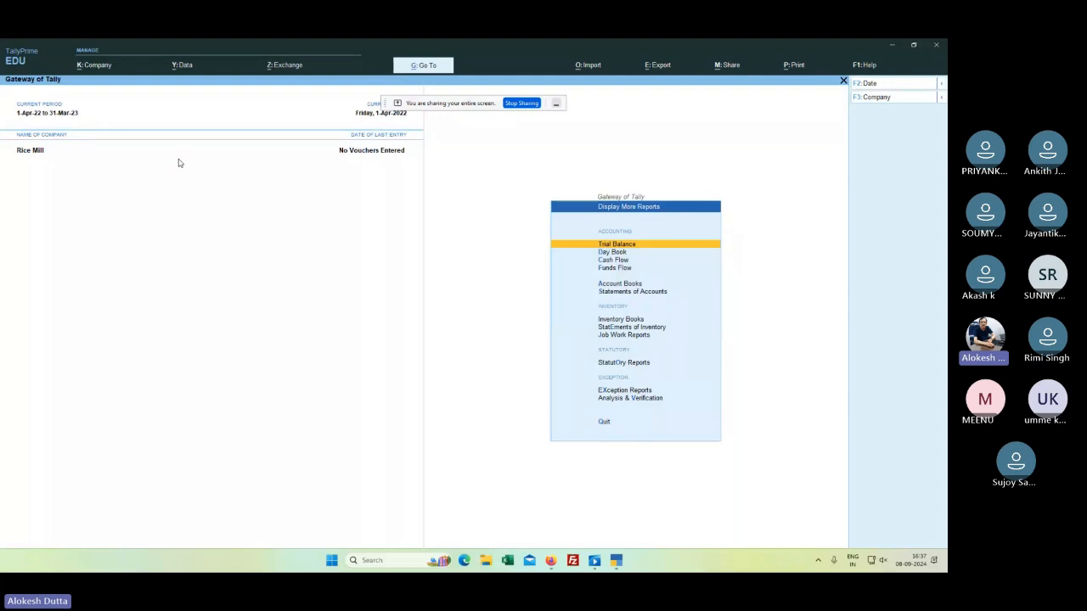
pyautogui.press('Down')
pyautogui.press('Down')
pyautogui.press('Down')
pyautogui.press('Down')
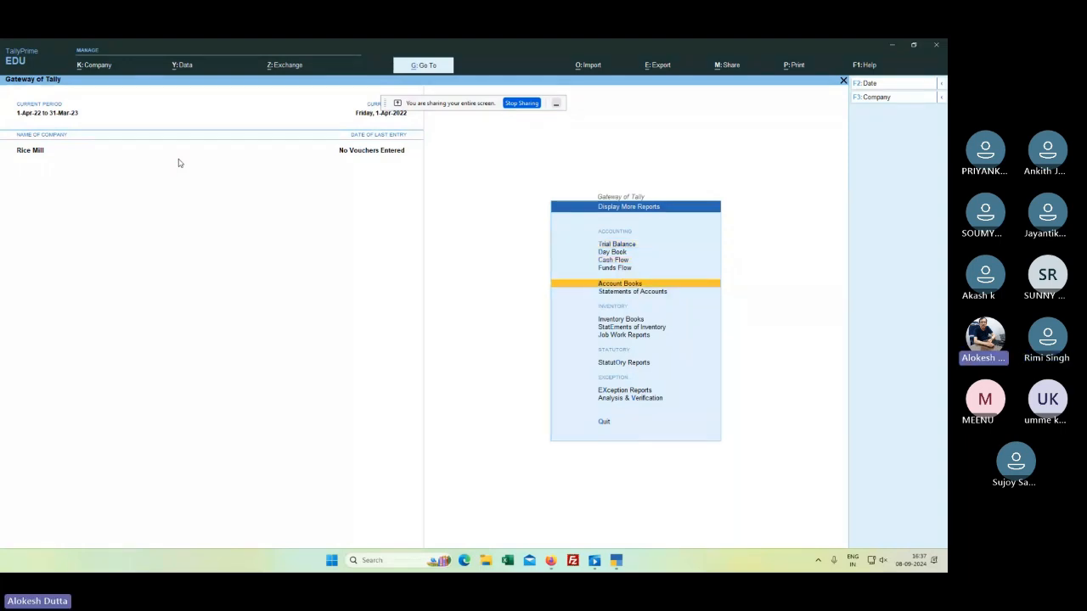
pyautogui.press('Return')
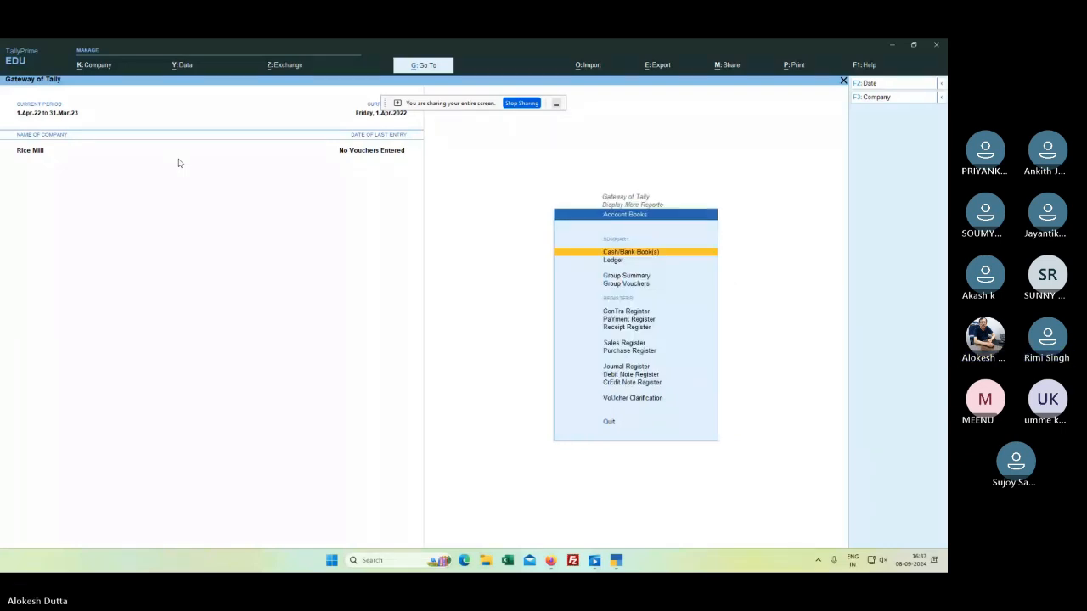
# Step: Open the Ledger report list and browse past PPSTAGE & TELEPHONE, RENT & RATES and SALARY & SIPEND
pyautogui.press('l')
pyautogui.press('Down')
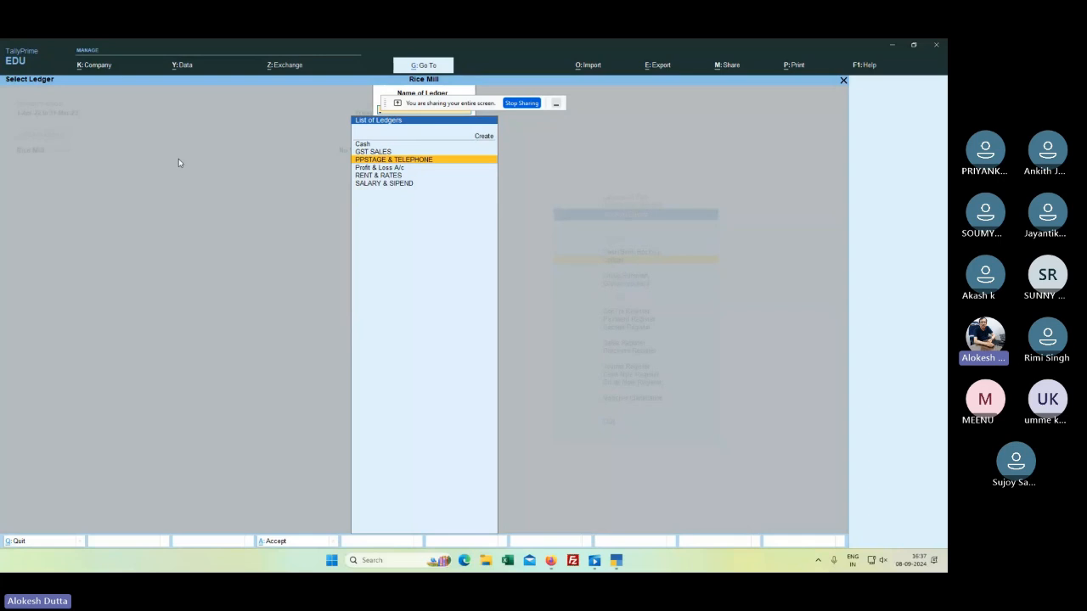
pyautogui.press('Down')
pyautogui.press('Down')
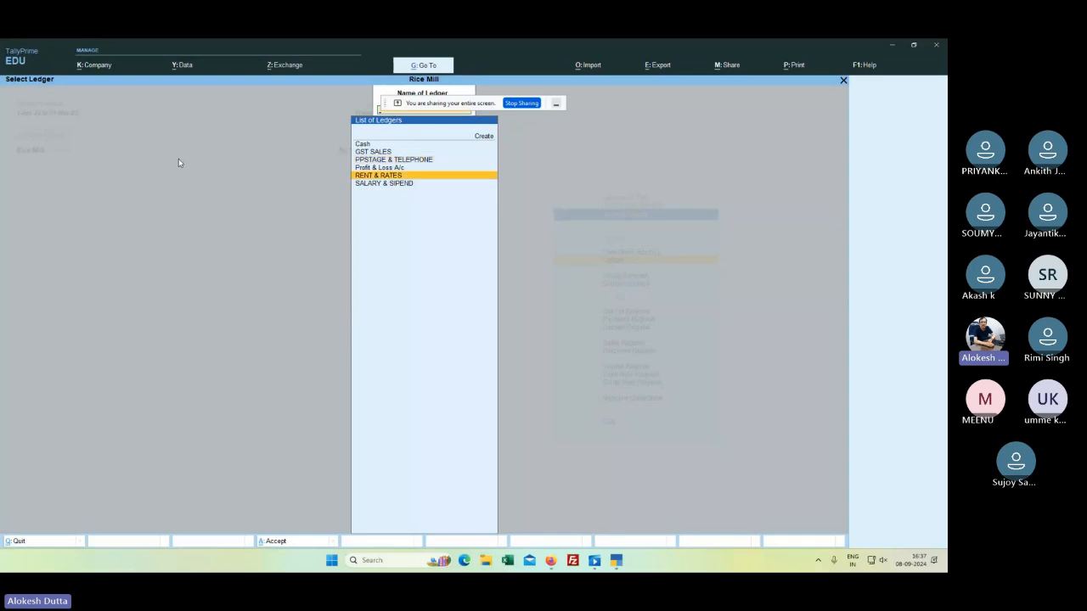
pyautogui.press('Down')
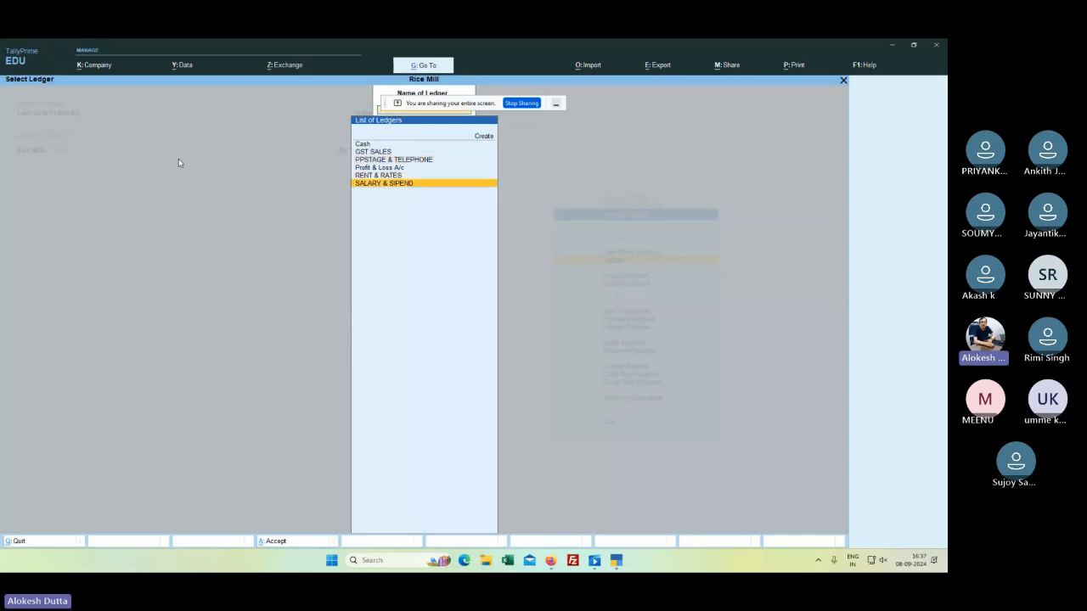
pyautogui.press('Up')
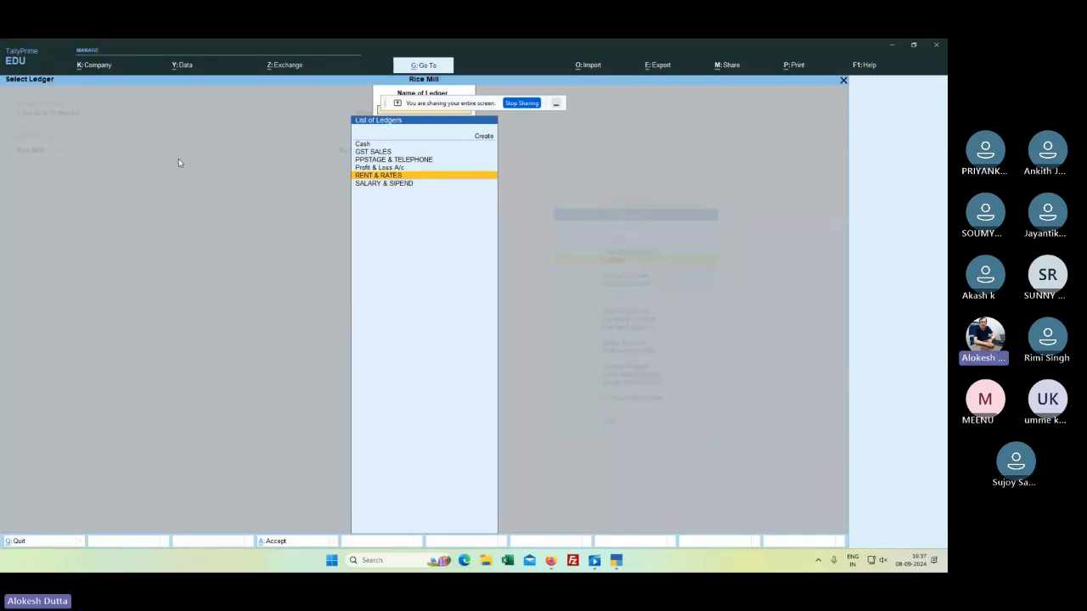
pyautogui.press('Escape')
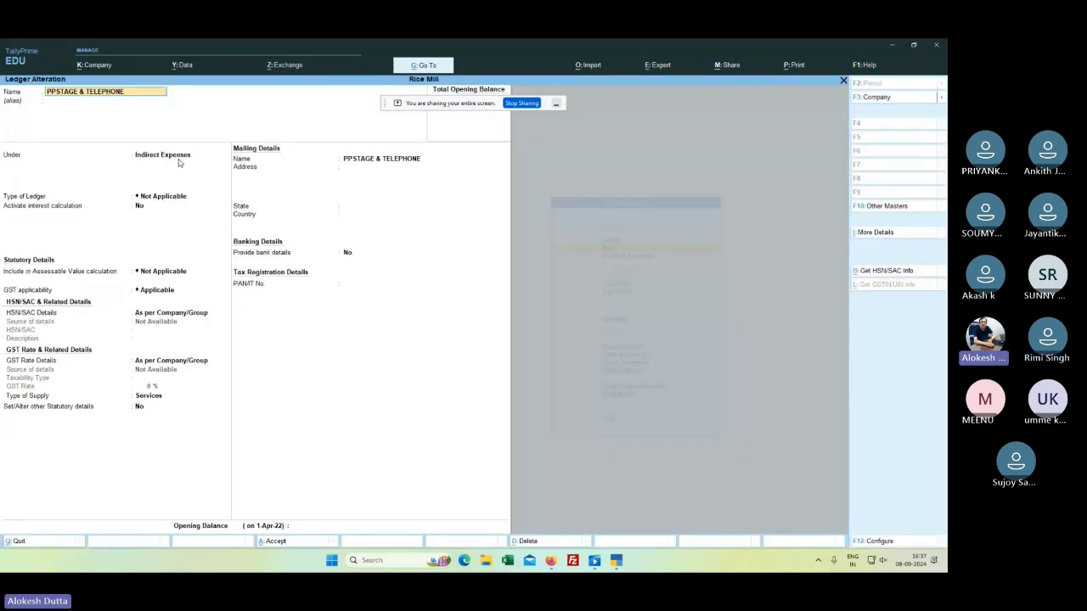
# Step: Rename the ledger PPSTAGE & TELEPHONE to 'POSTAGE & TELEPHONE' and save it
pyautogui.write('POS')
pyautogui.write('TAGE & TELEP')
pyautogui.write('HONE')
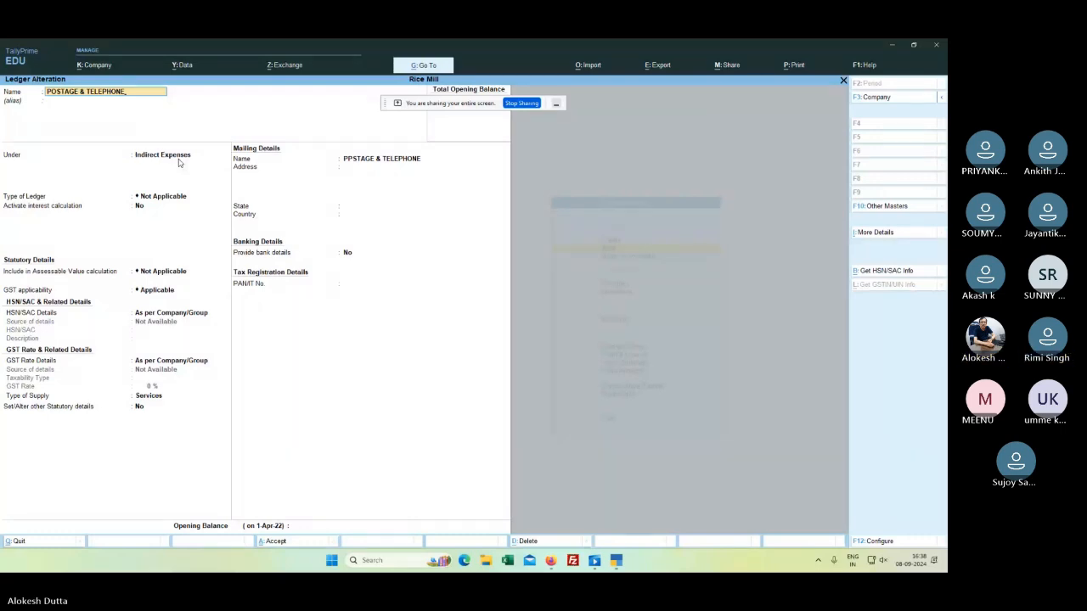
pyautogui.press('Return')
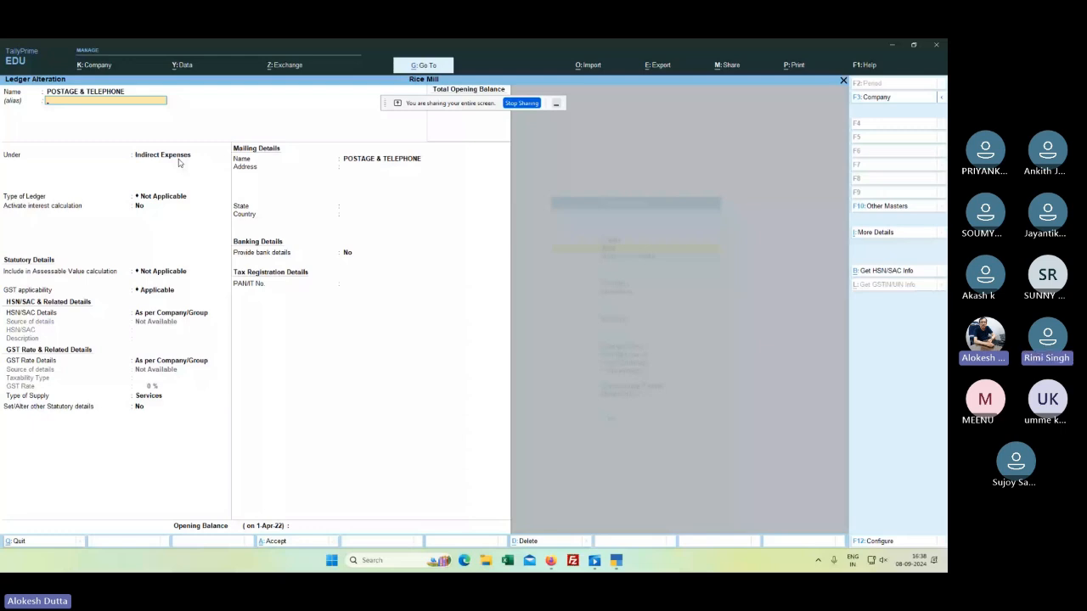
pyautogui.press('Return')
pyautogui.press('Return')
pyautogui.press('Return')
pyautogui.press('Return')
pyautogui.press('Return')
pyautogui.press('Return')
pyautogui.press('Return')
pyautogui.press('Return')
pyautogui.press('Return')
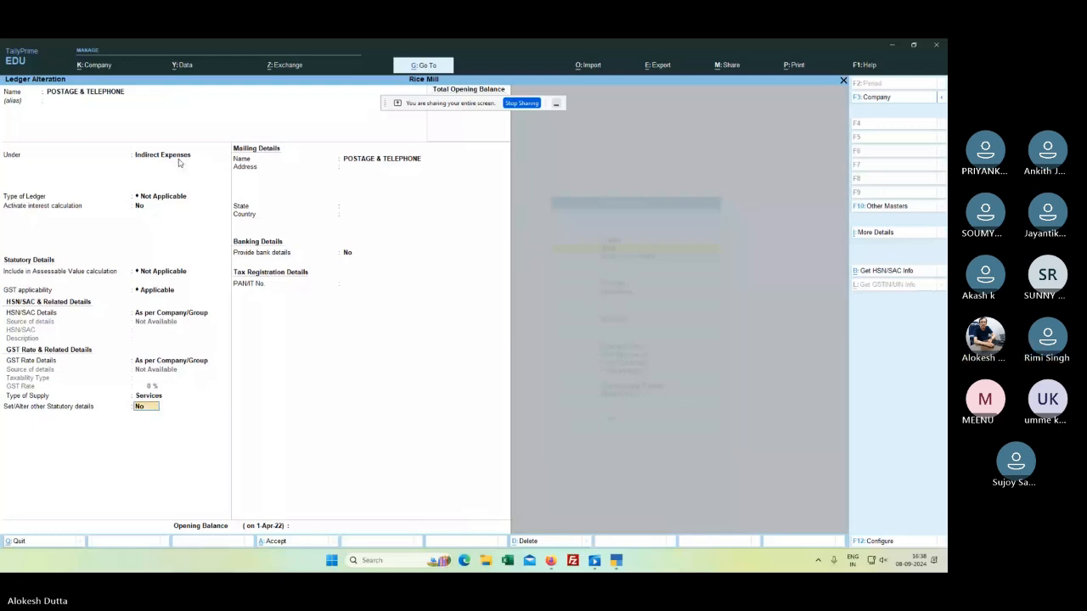
pyautogui.press('Return')
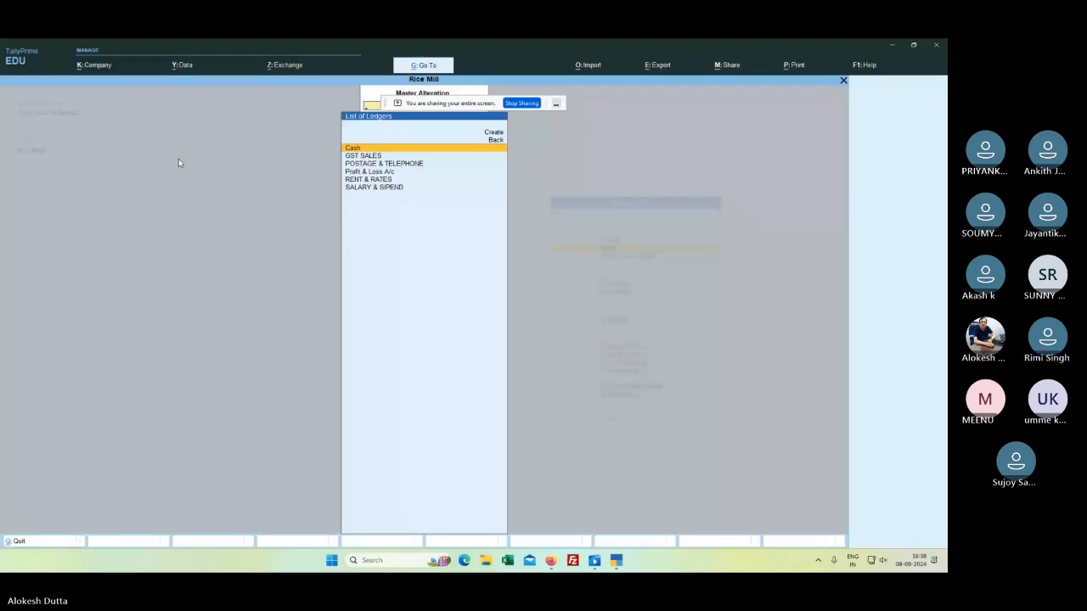
# Step: Start a new ledger via Create > Ledger and enter the proprietor's capital account name
pyautogui.press('Escape')
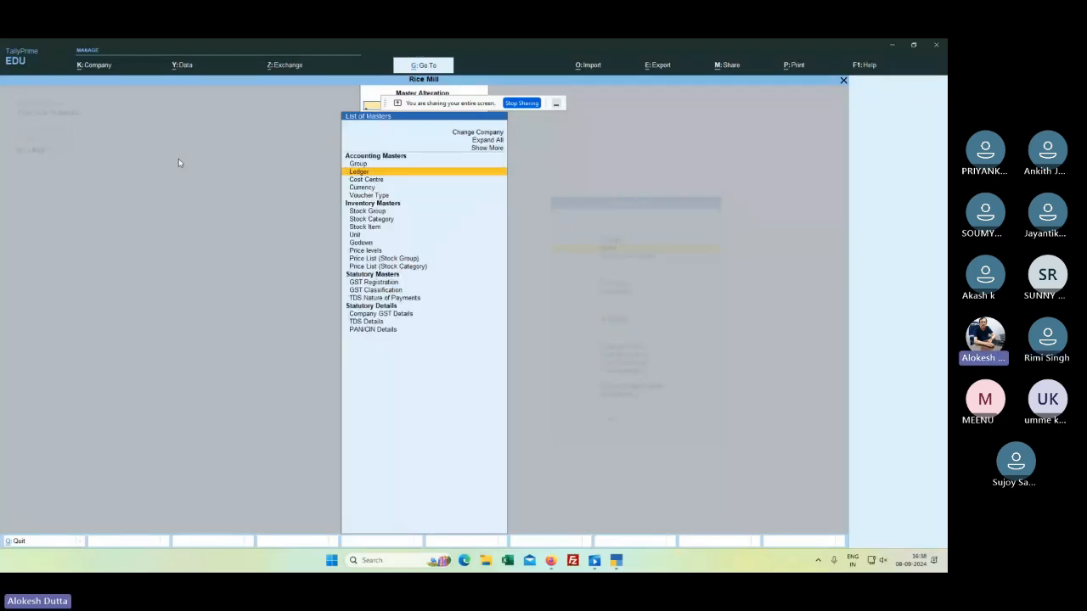
pyautogui.press('Escape')
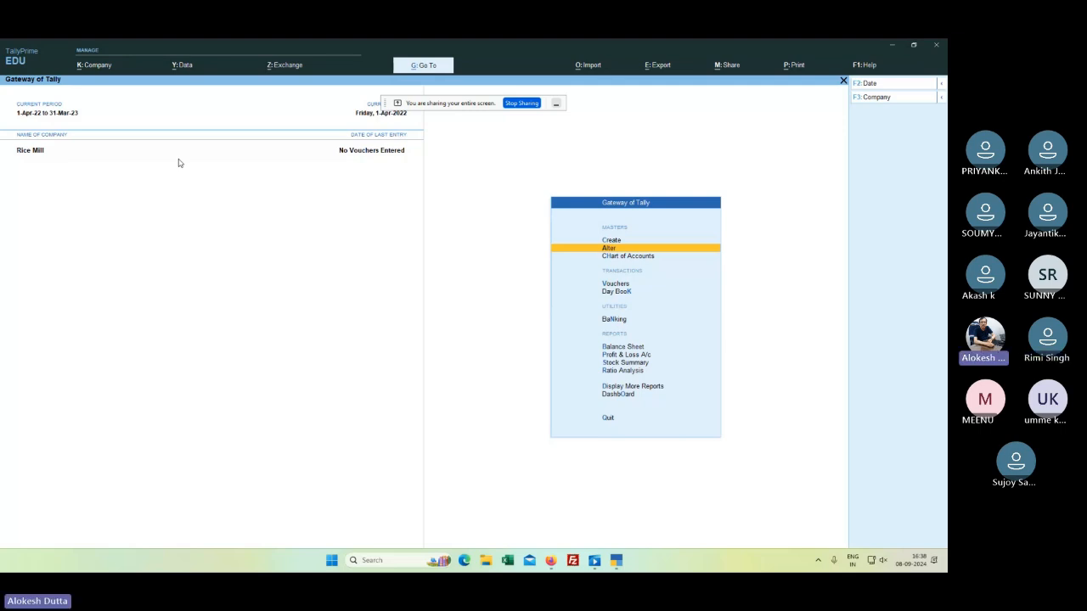
pyautogui.press('Up')
pyautogui.press('Return')
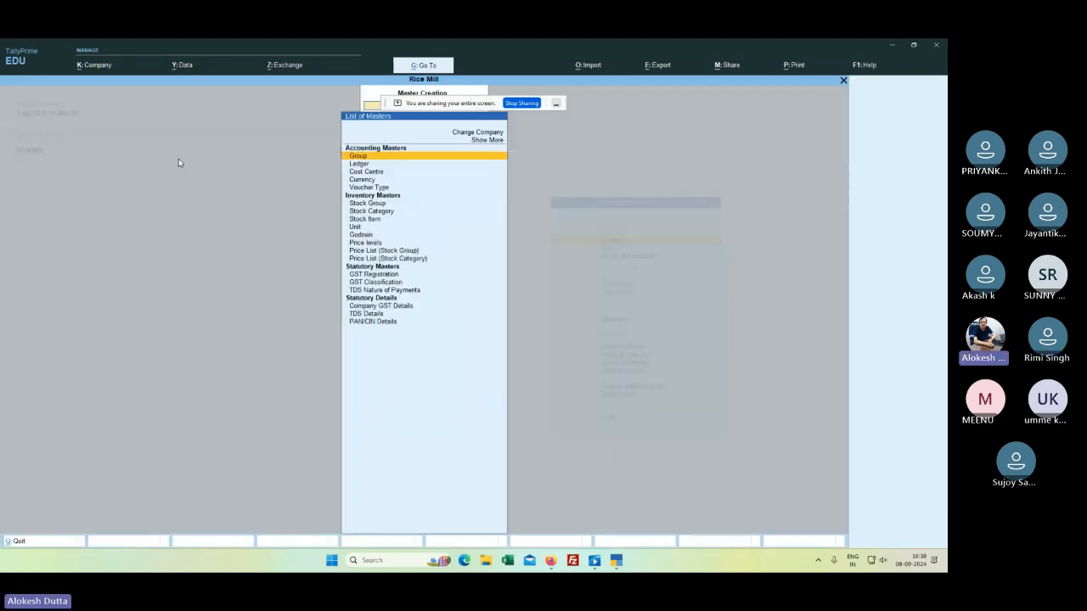
pyautogui.press('Down')
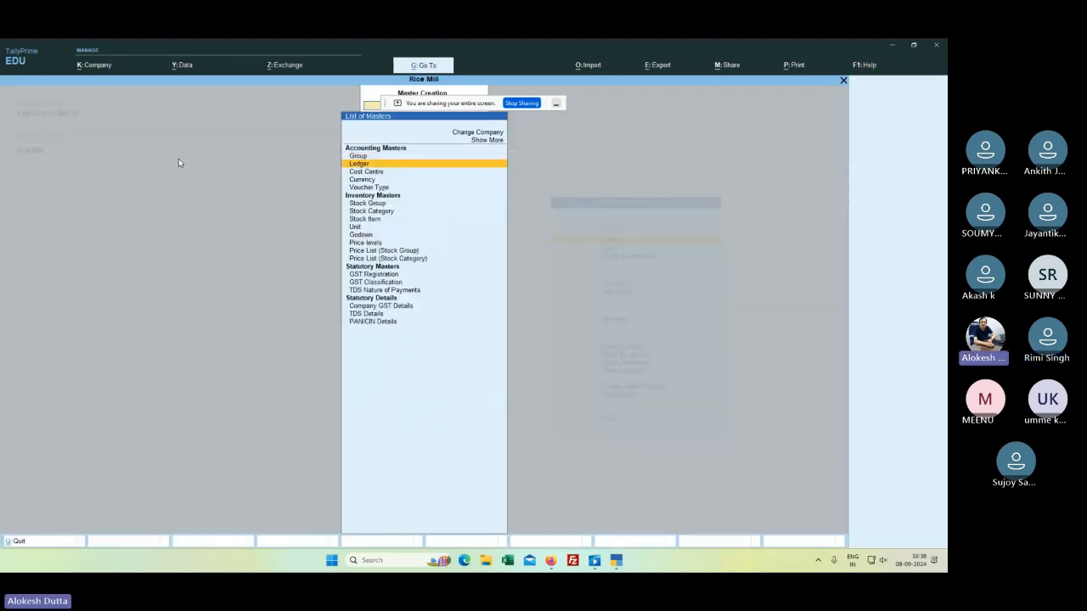
pyautogui.press('Return')
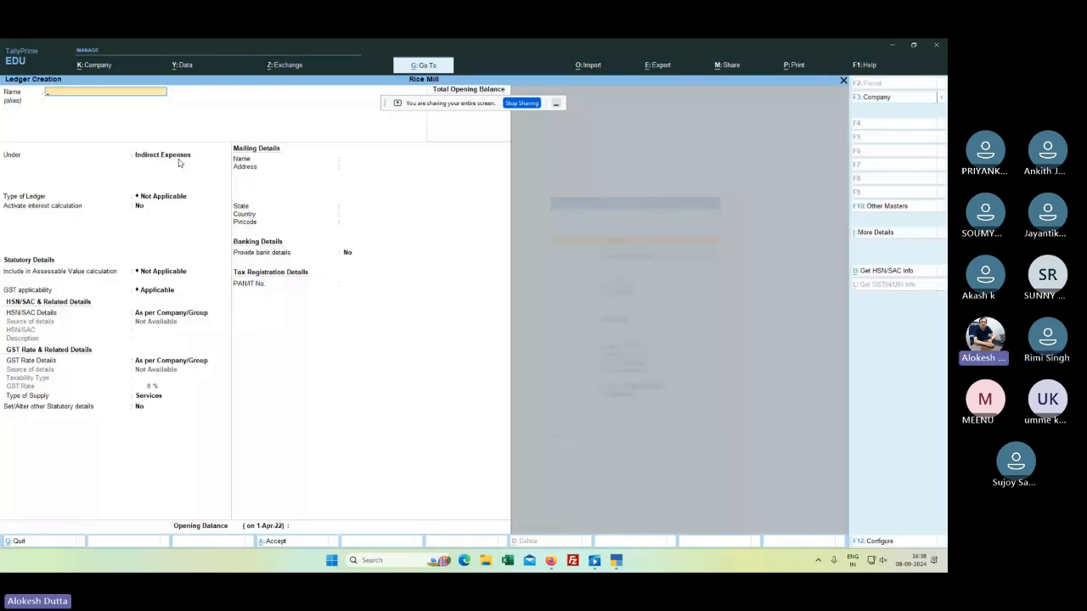
pyautogui.press('Return')
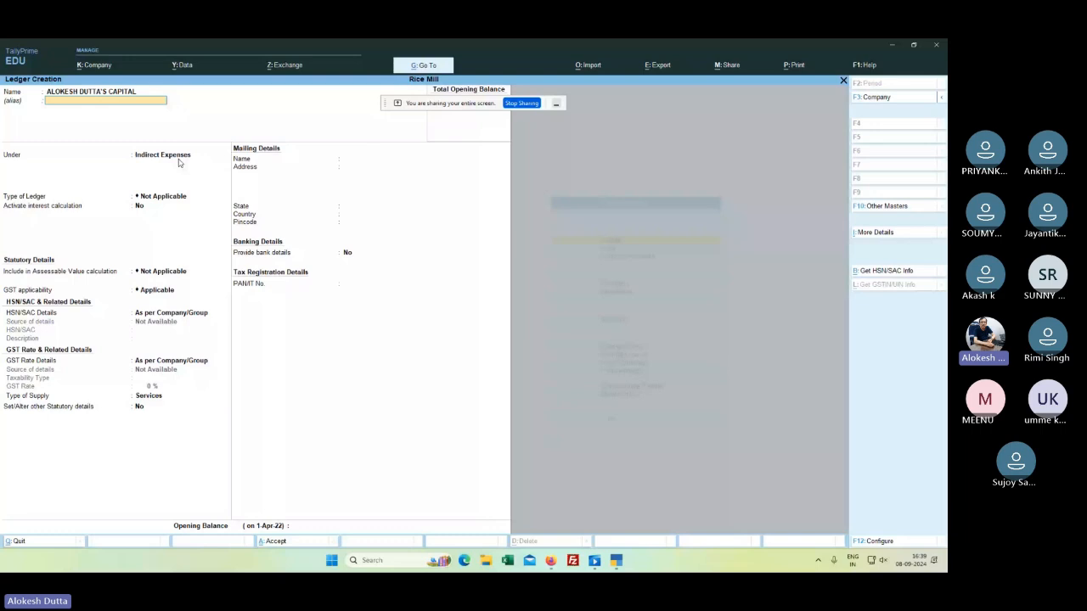
# Step: Place the proprietor's capital ledger under Capital Account, skip remaining fields and save it
pyautogui.press('Return')
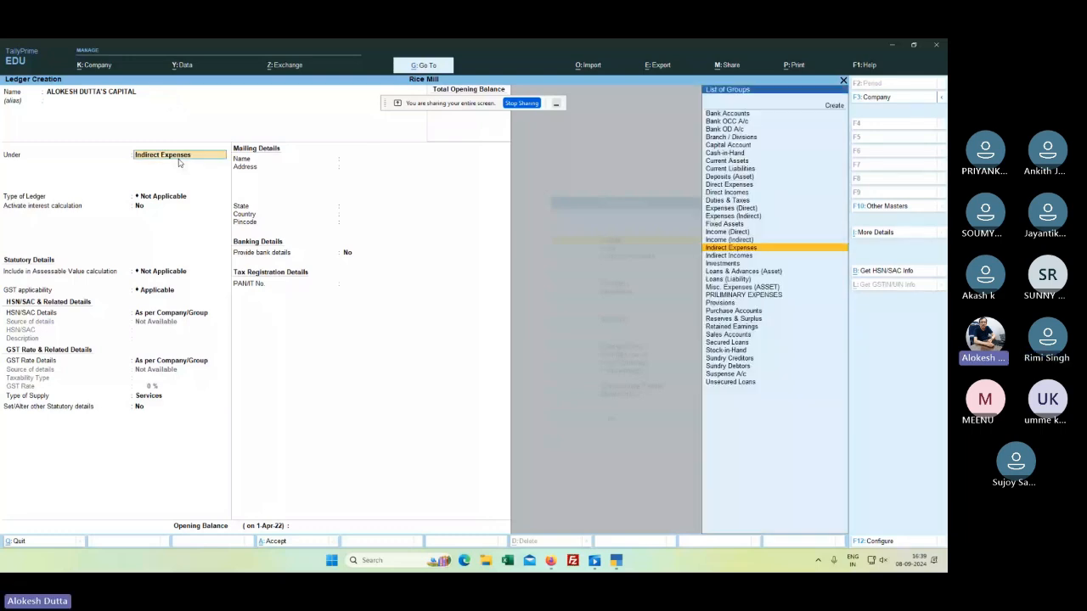
pyautogui.press('Down')
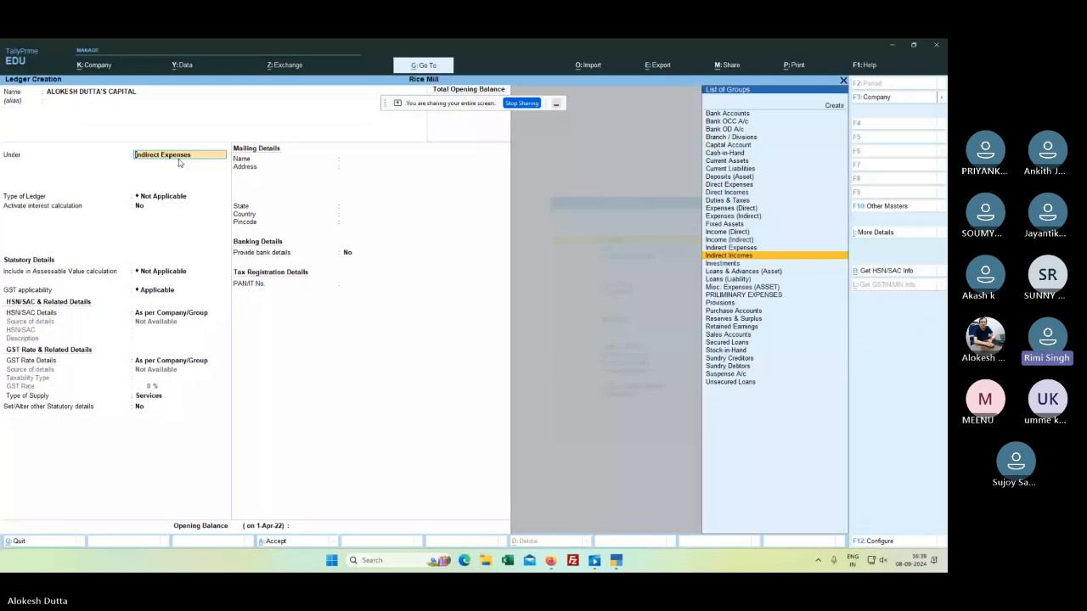
pyautogui.press('Up')
pyautogui.press('Up')
pyautogui.press('Up')
pyautogui.press('Up')
pyautogui.press('Up')
pyautogui.press('Up')
pyautogui.press('Up')
pyautogui.press('Up')
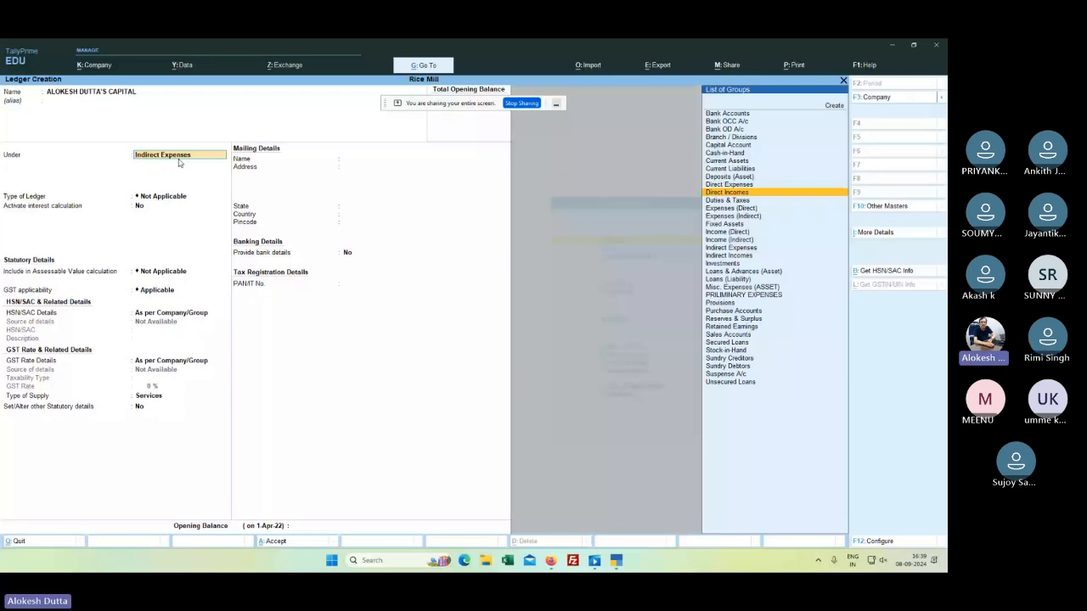
pyautogui.press('Up')
pyautogui.press('Up')
pyautogui.press('Up')
pyautogui.press('Up')
pyautogui.press('Up')
pyautogui.press('Up')
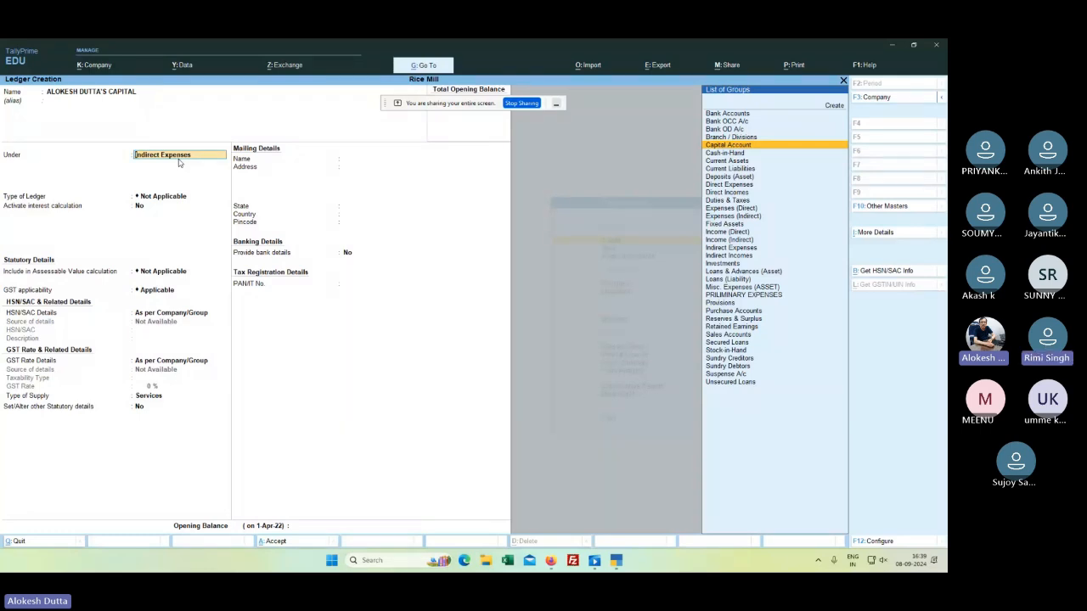
pyautogui.press('Return')
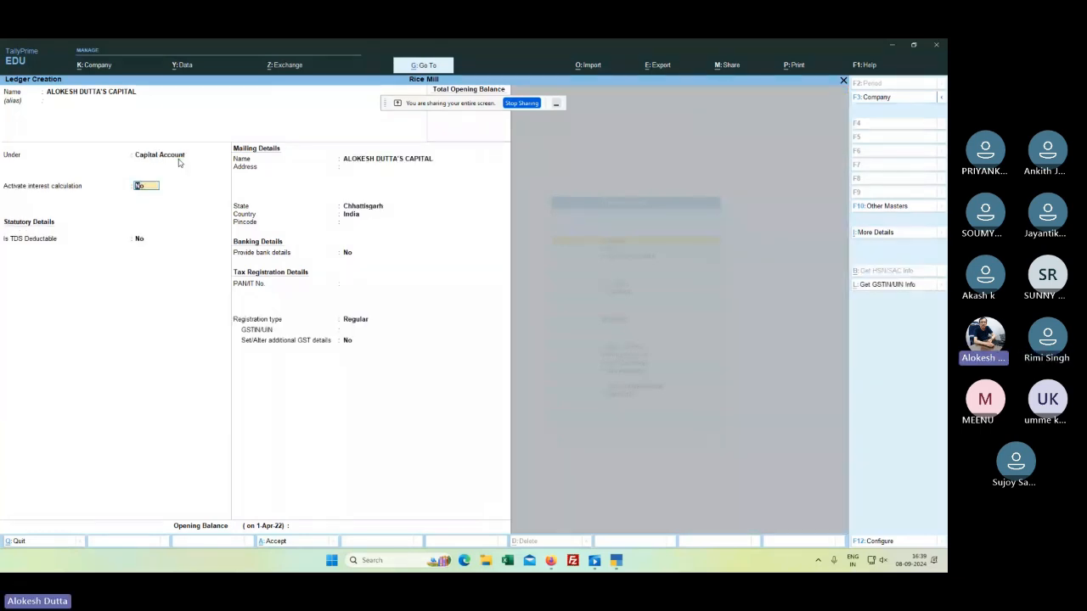
pyautogui.press('Return')
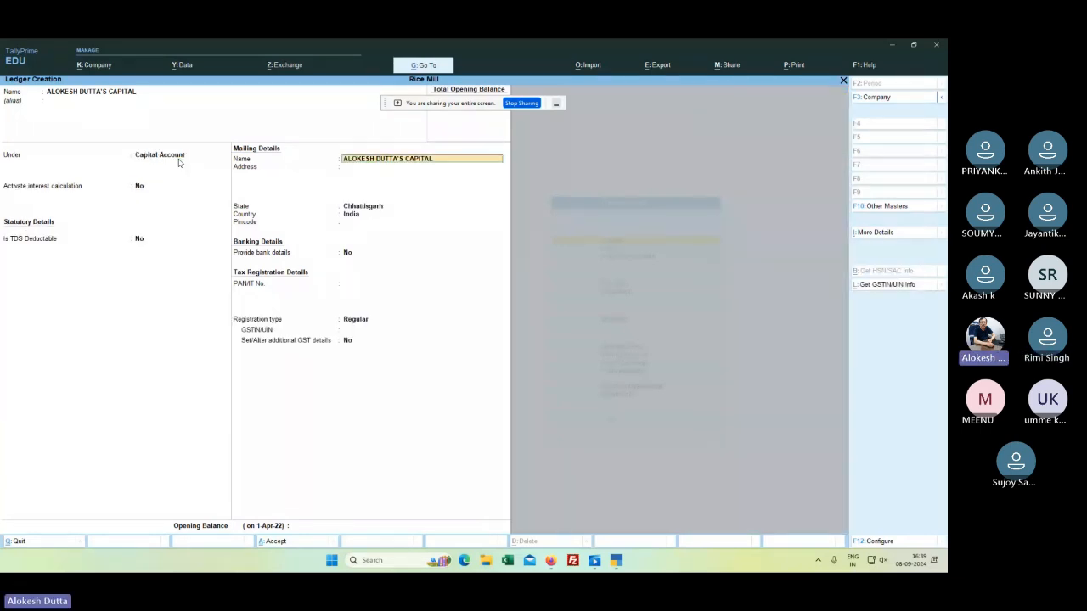
pyautogui.press('Return')
pyautogui.press('Return')
pyautogui.press('Return')
pyautogui.press('Return')
pyautogui.press('Return')
pyautogui.press('Return')
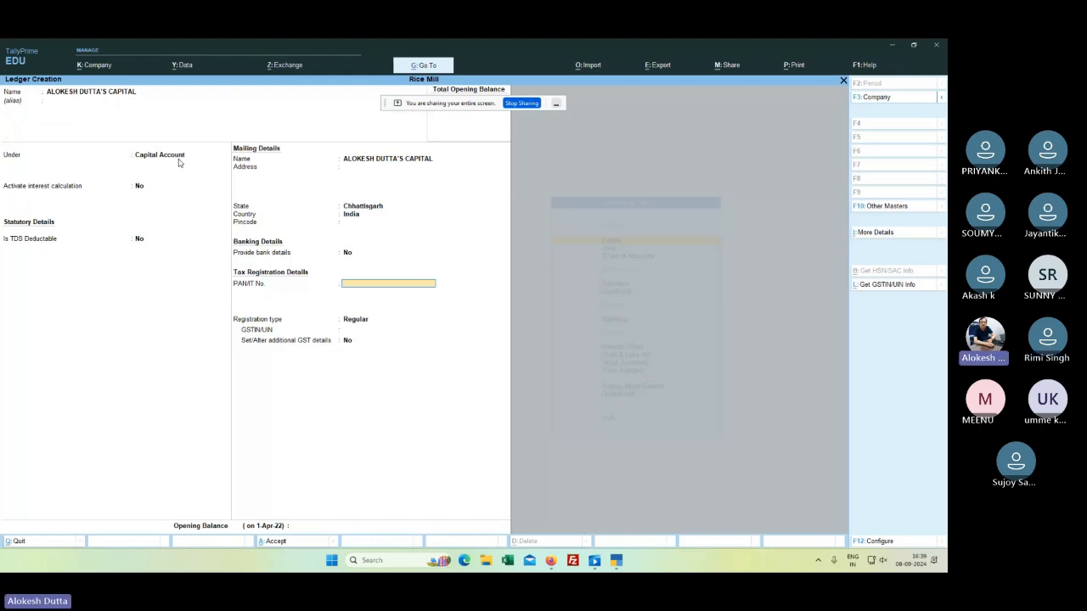
pyautogui.press('Return')
pyautogui.press('Return')
pyautogui.press('Return')
pyautogui.press('Return')
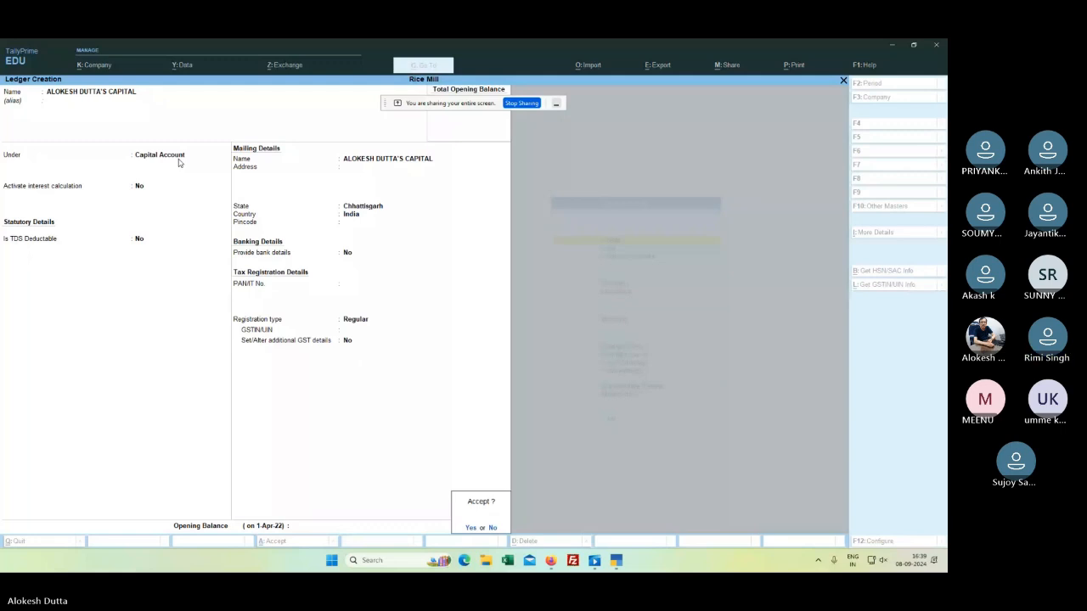
pyautogui.press('Return')
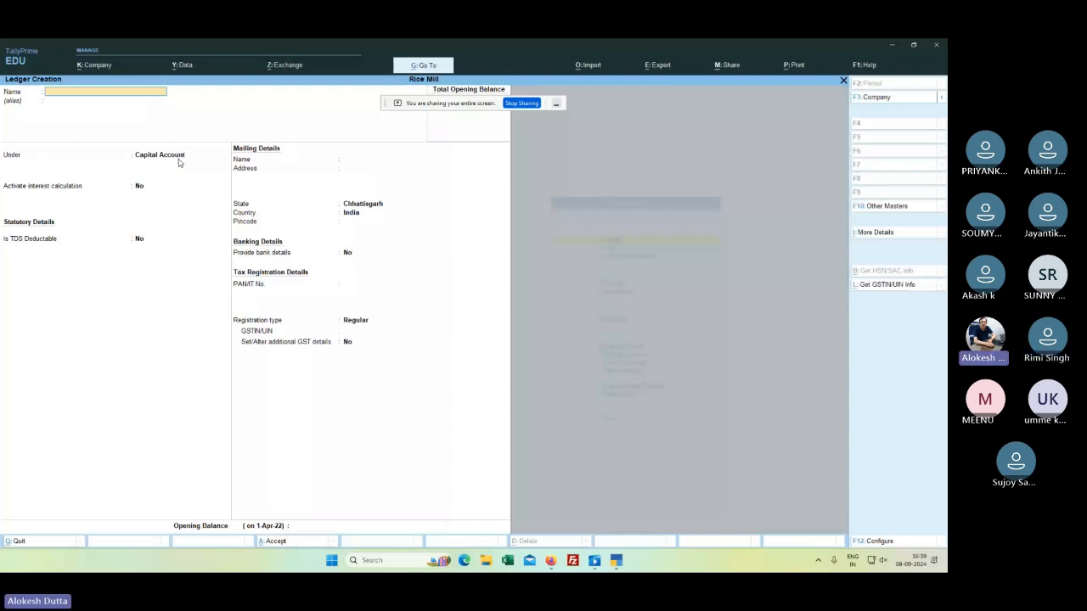
# Step: Open voucher entry and switch to a Receipt voucher No. 1 dated 1-Apr-22
pyautogui.press('Escape')
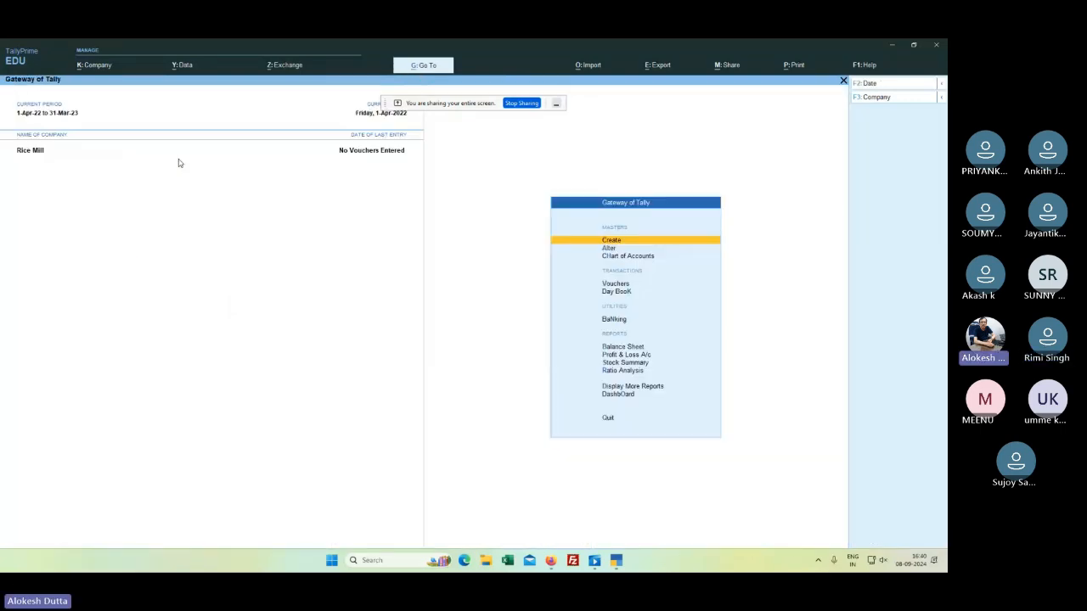
pyautogui.press('Down')
pyautogui.press('Down')
pyautogui.press('Down')
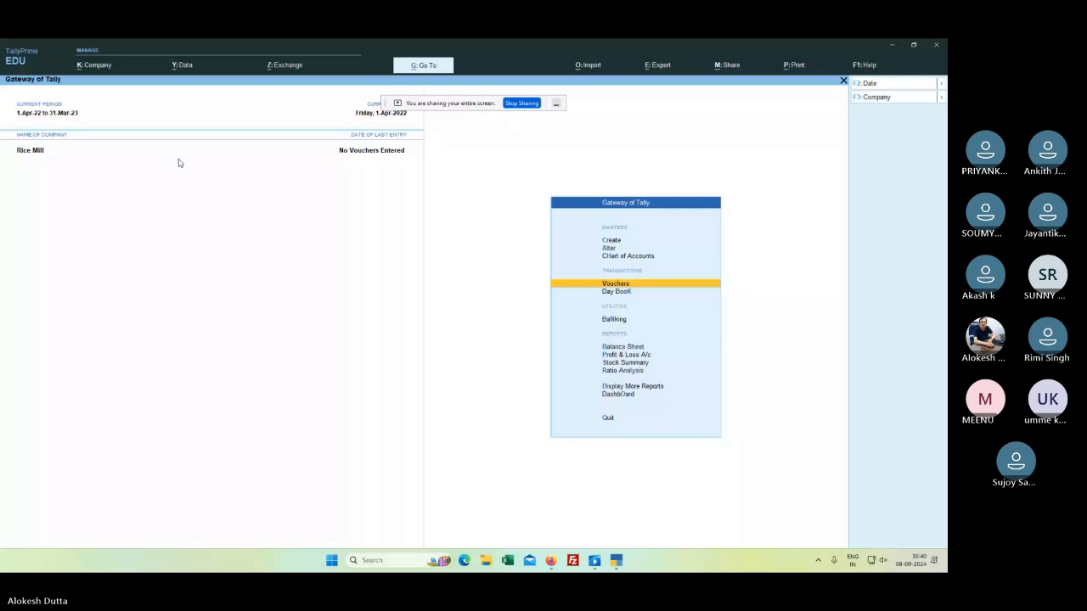
pyautogui.press('Return')
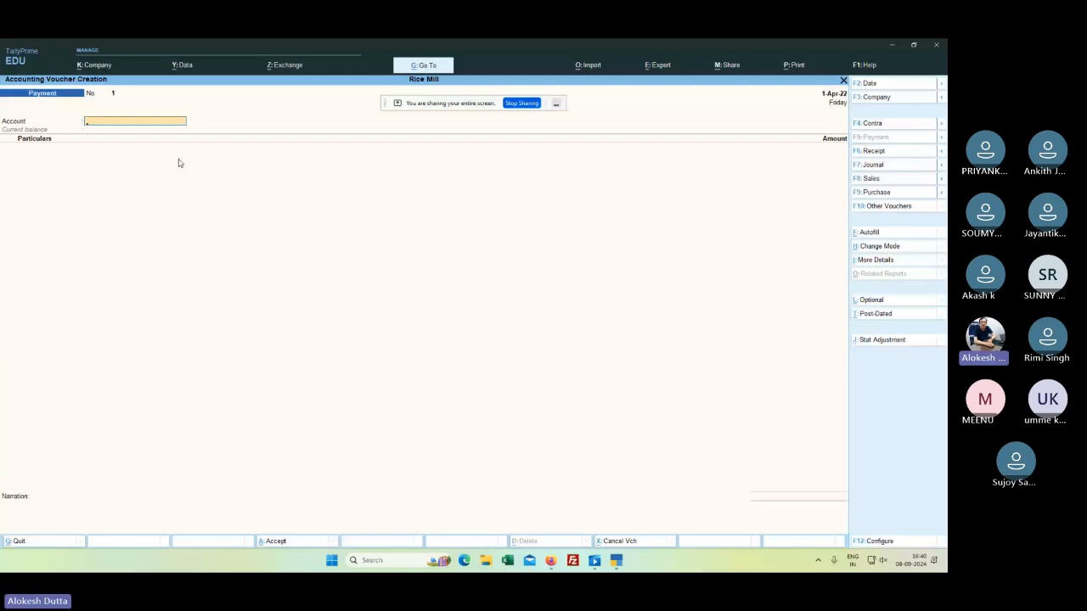
pyautogui.click(868, 154)
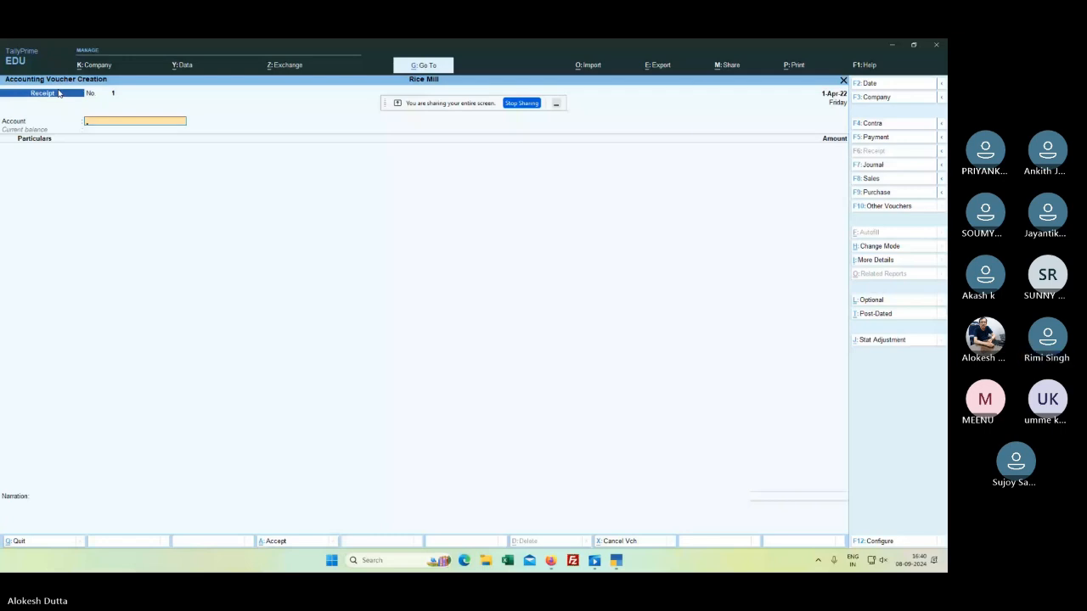
pyautogui.write('a')
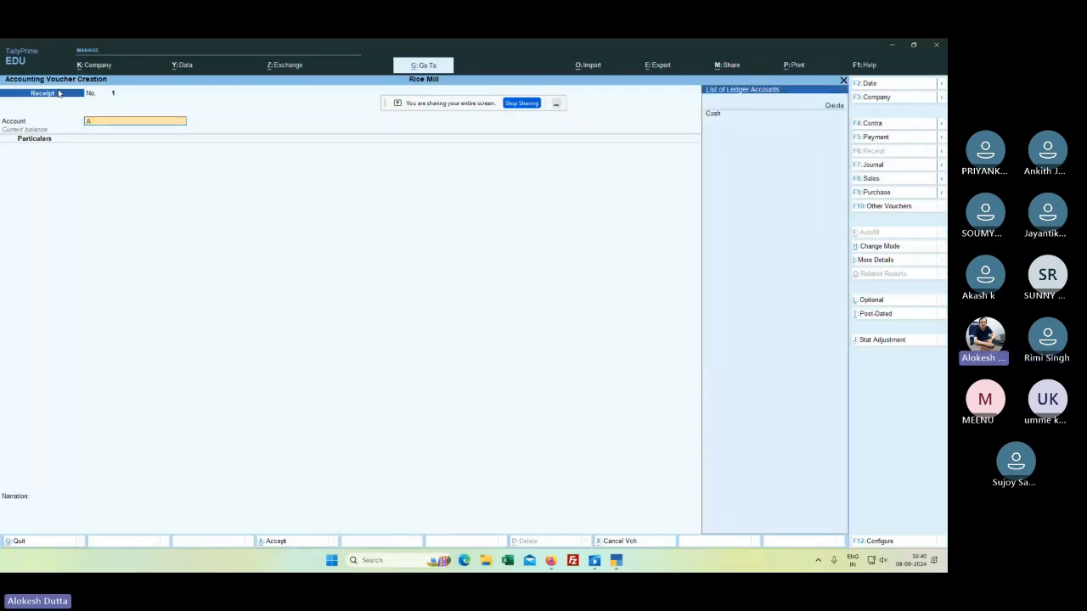
pyautogui.press('Return')
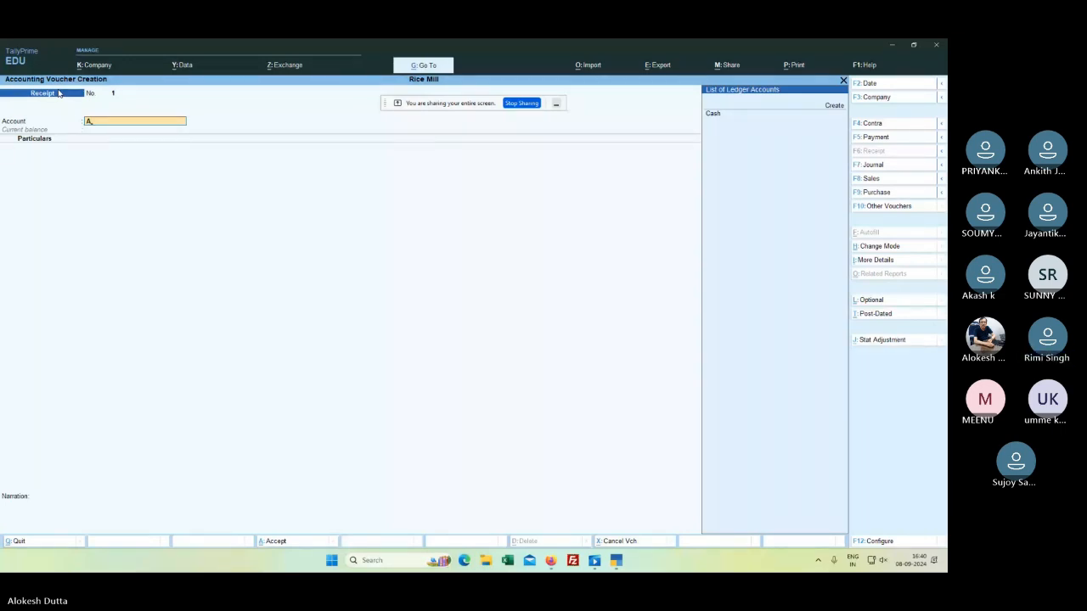
pyautogui.press('BackSpace')
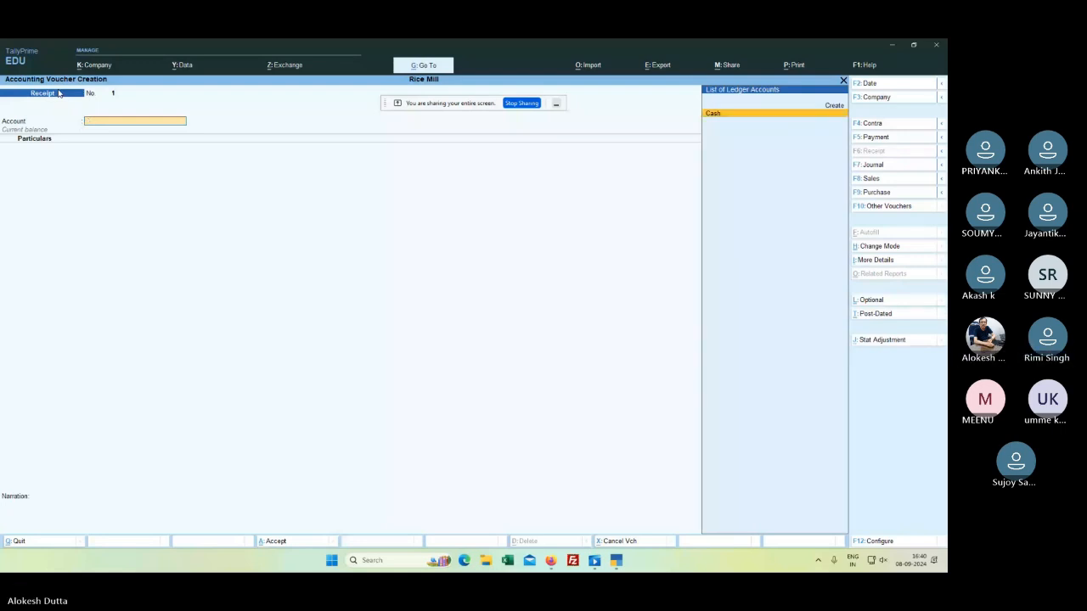
pyautogui.press('Return')
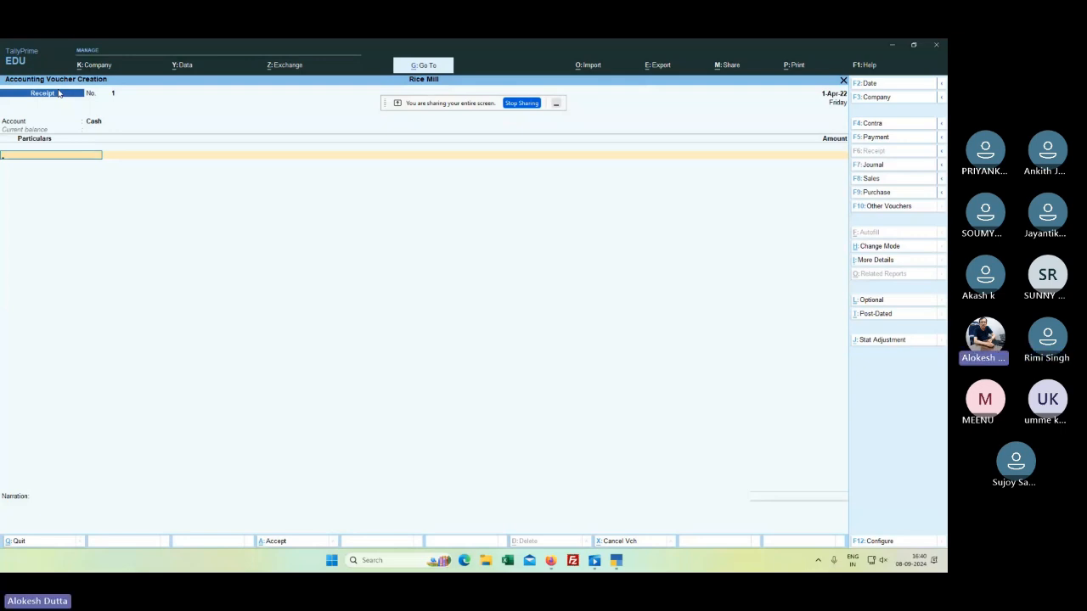
pyautogui.press('Return')
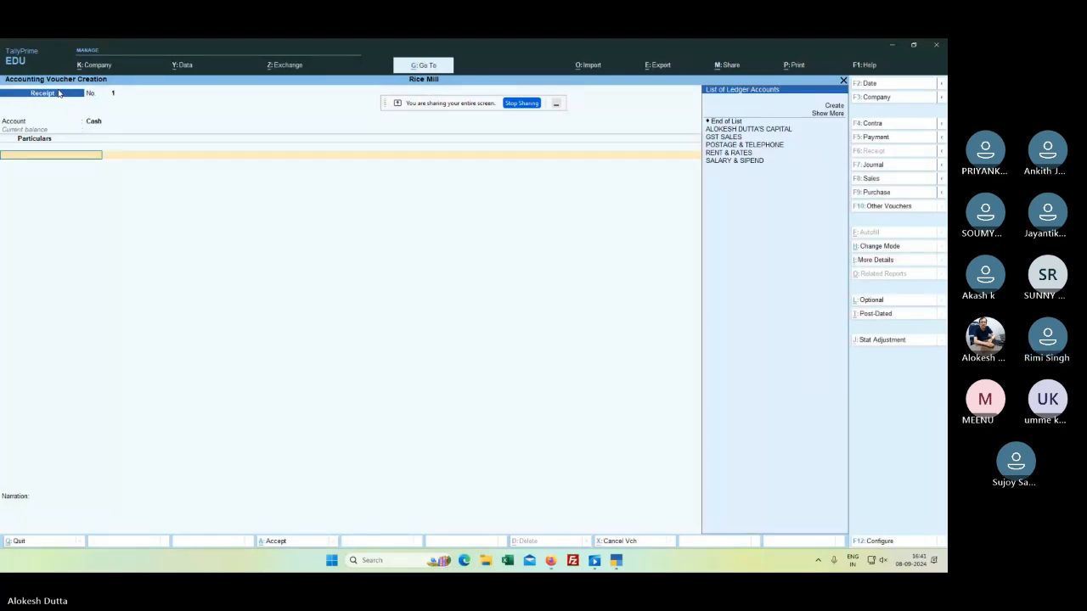
pyautogui.press('Escape')
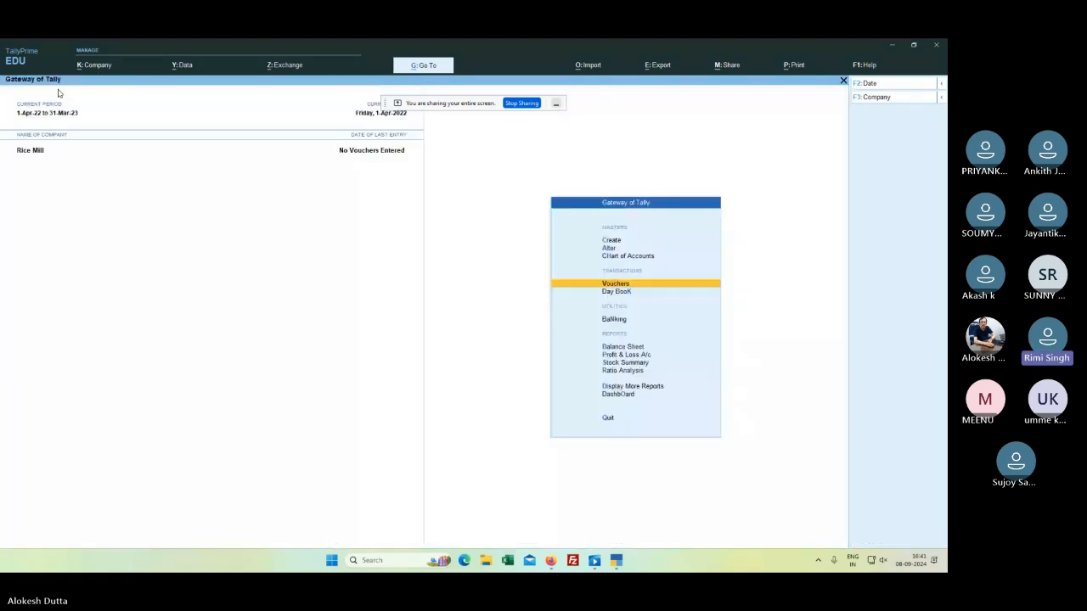
pyautogui.press('Return')
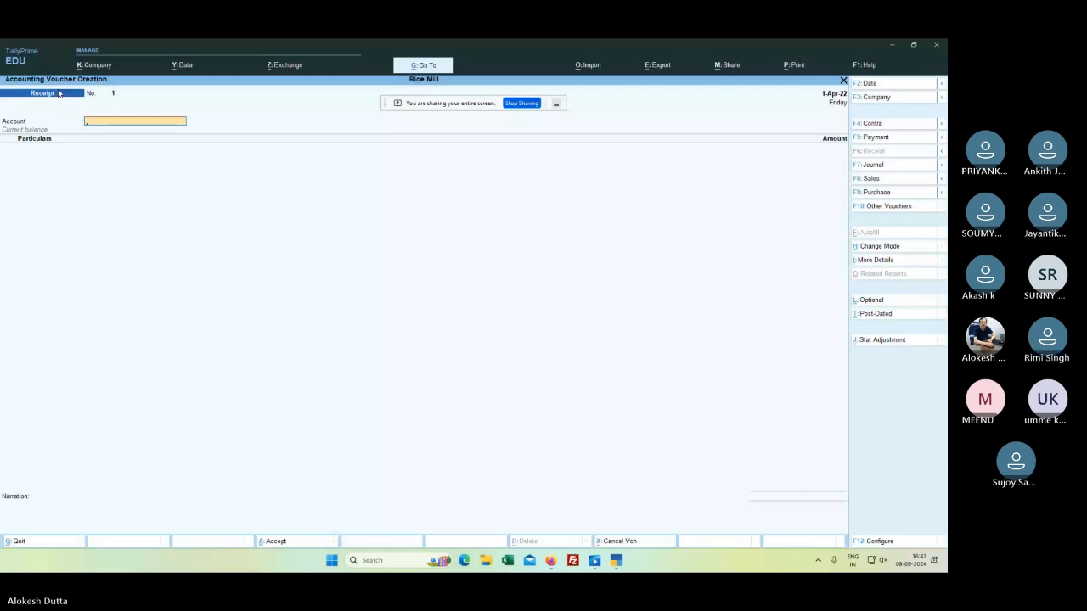
pyautogui.click(875, 166)
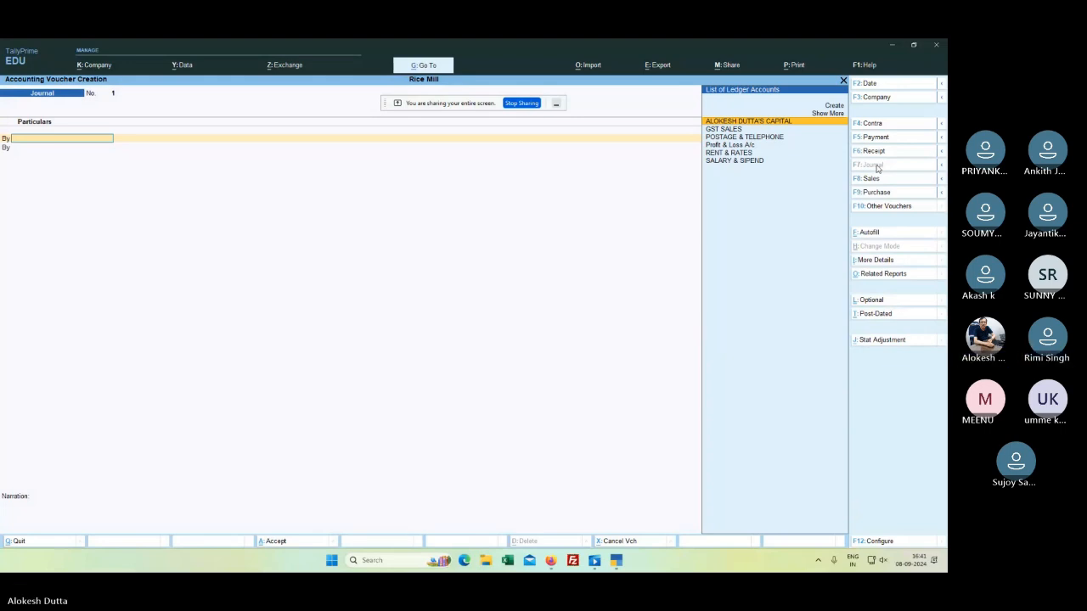
pyautogui.click(879, 153)
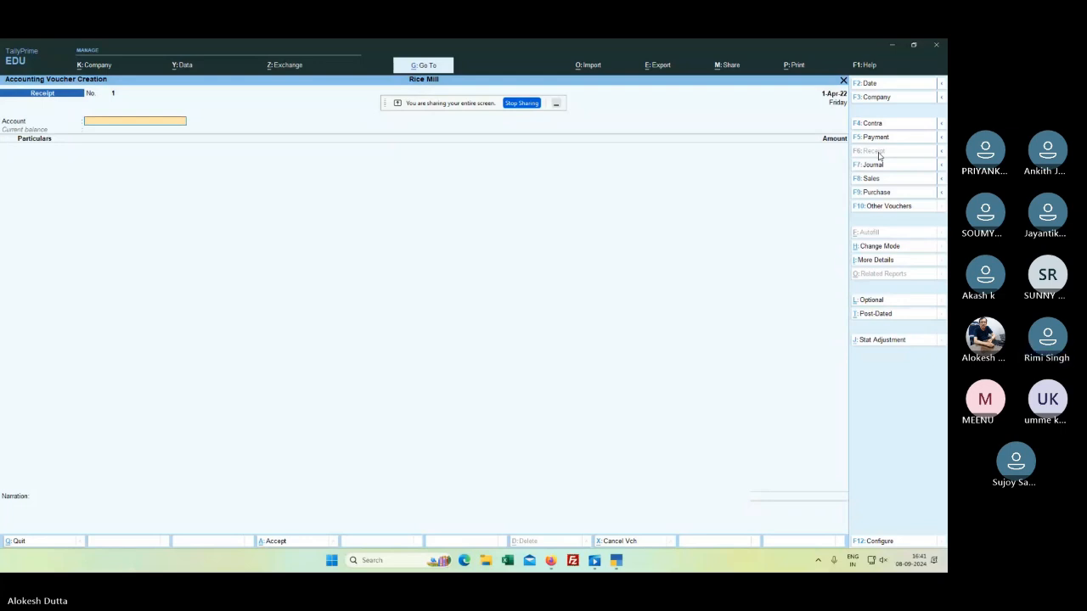
pyautogui.write('A')
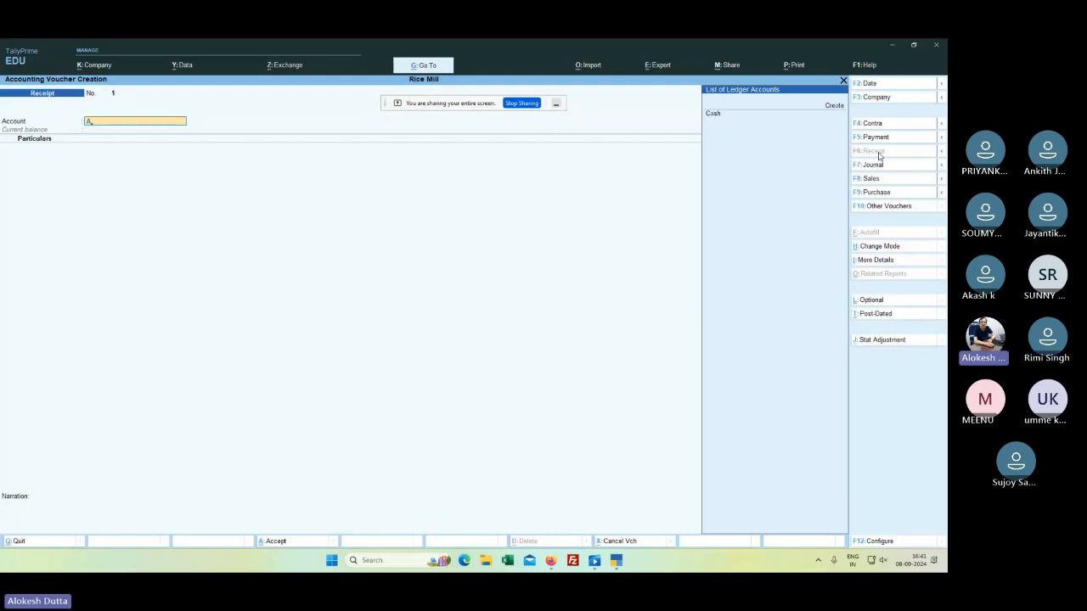
pyautogui.write('ca')
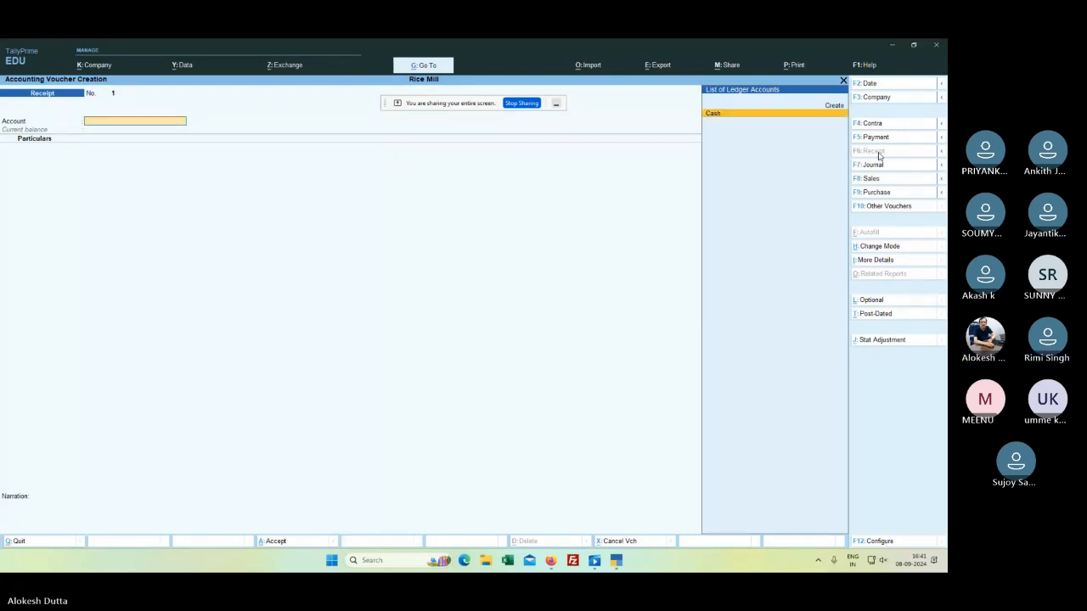
pyautogui.press('BackSpace')
pyautogui.press('BackSpace')
pyautogui.write('A')
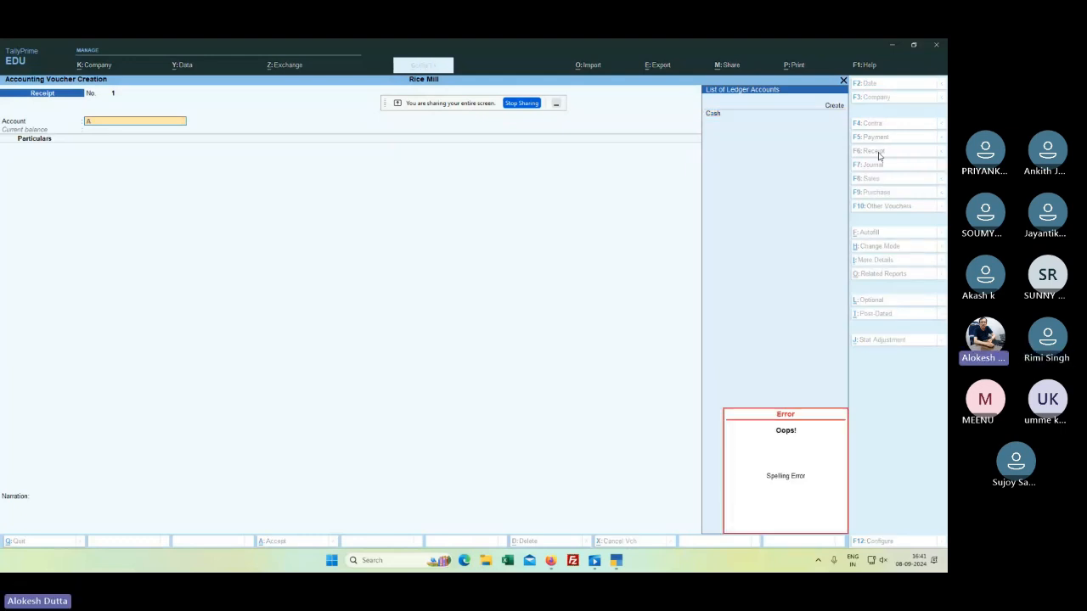
pyautogui.write('SH')
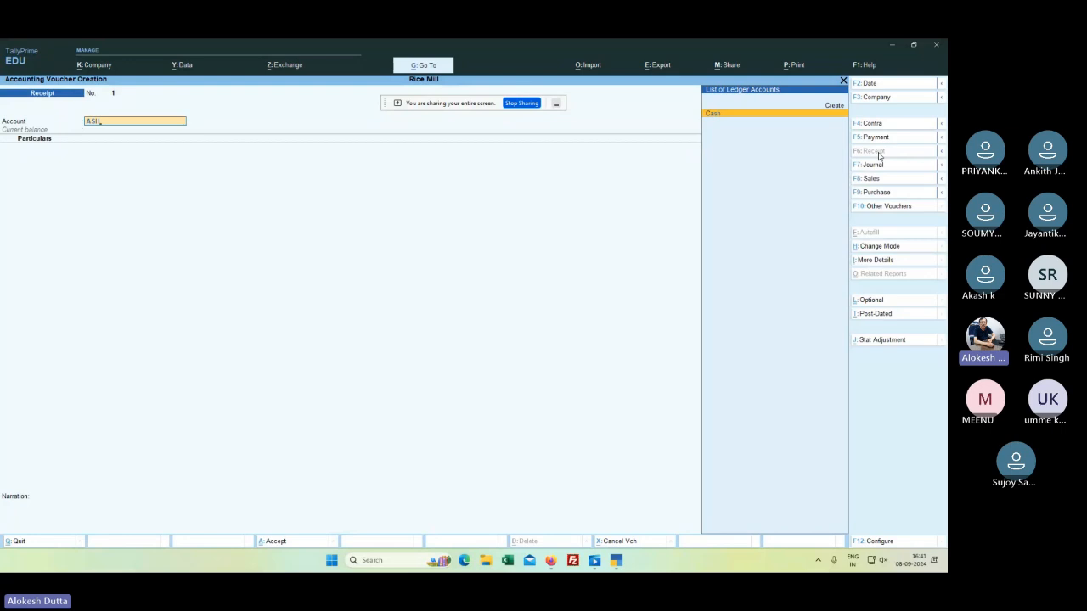
pyautogui.press('Return')
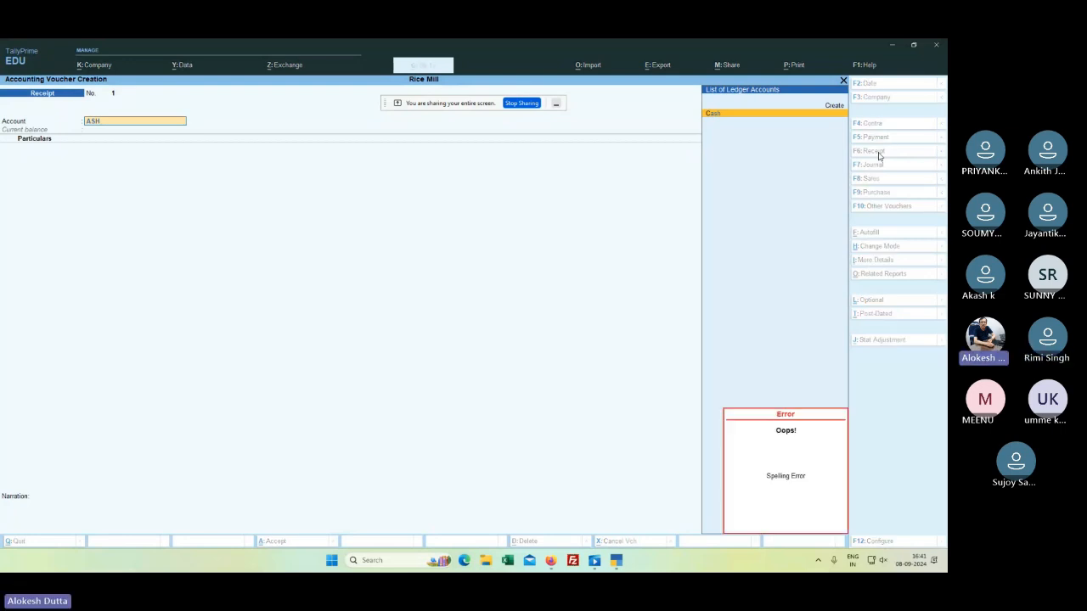
pyautogui.press('Return')
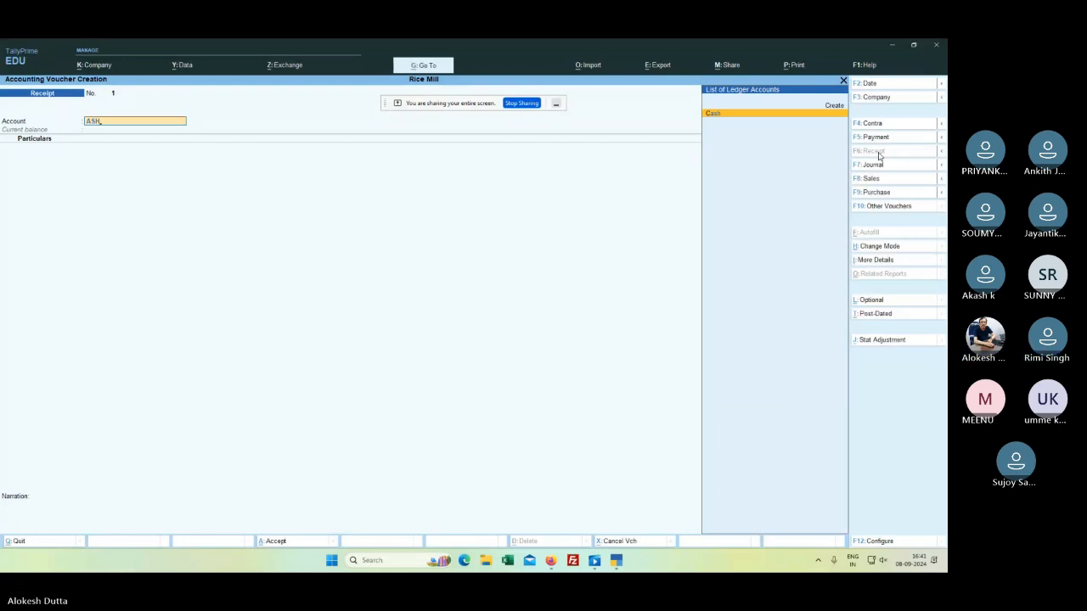
pyautogui.press('Return')
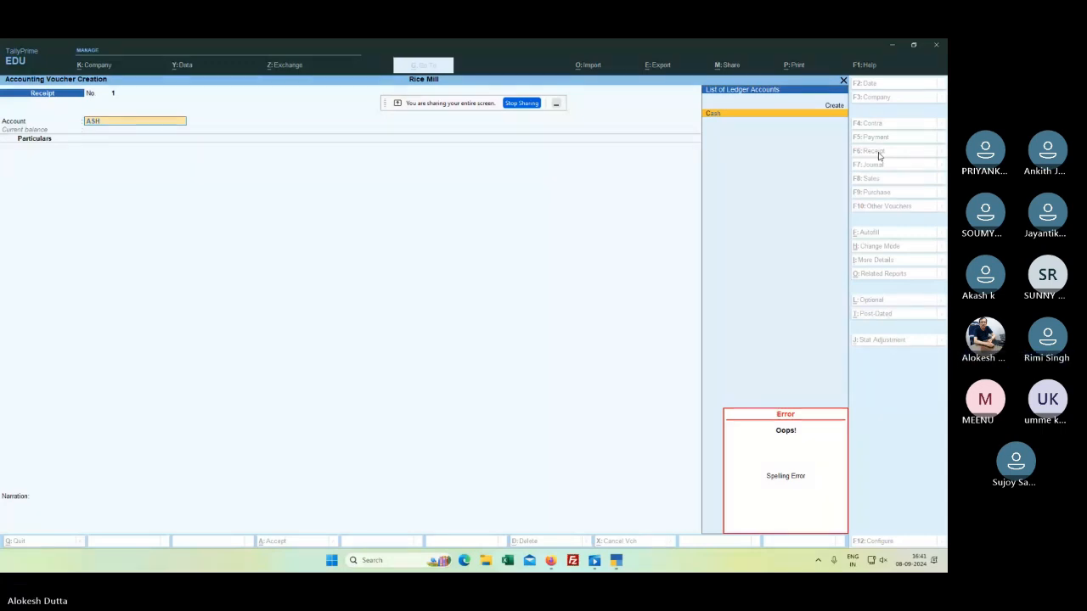
pyautogui.press('Escape')
pyautogui.press('Escape')
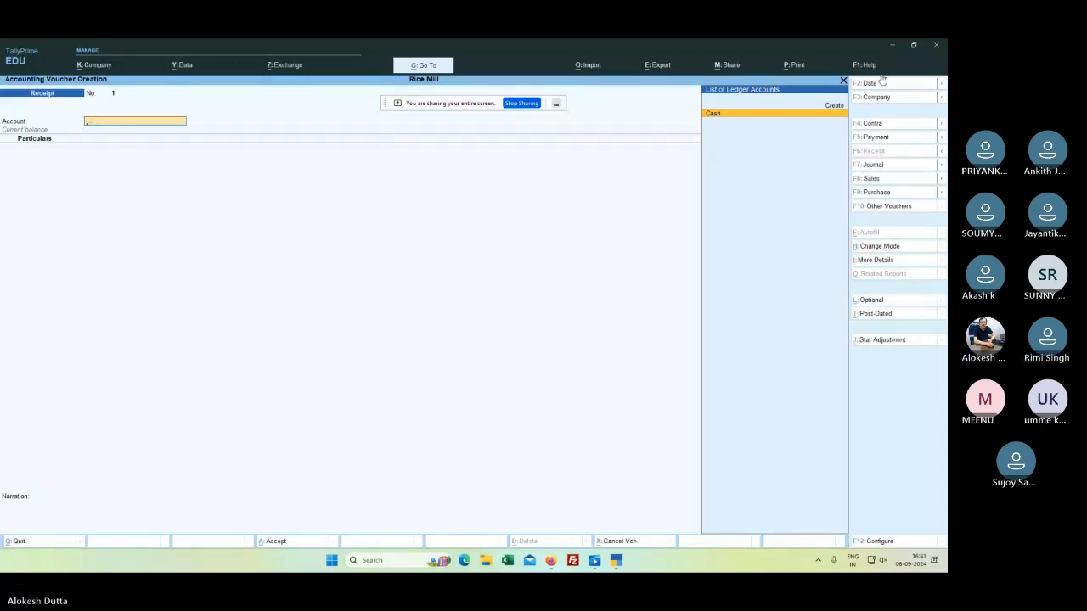
# Step: Try re-creating the proprietor's capital ledger, then back out because the name already exists
pyautogui.click(834, 105)
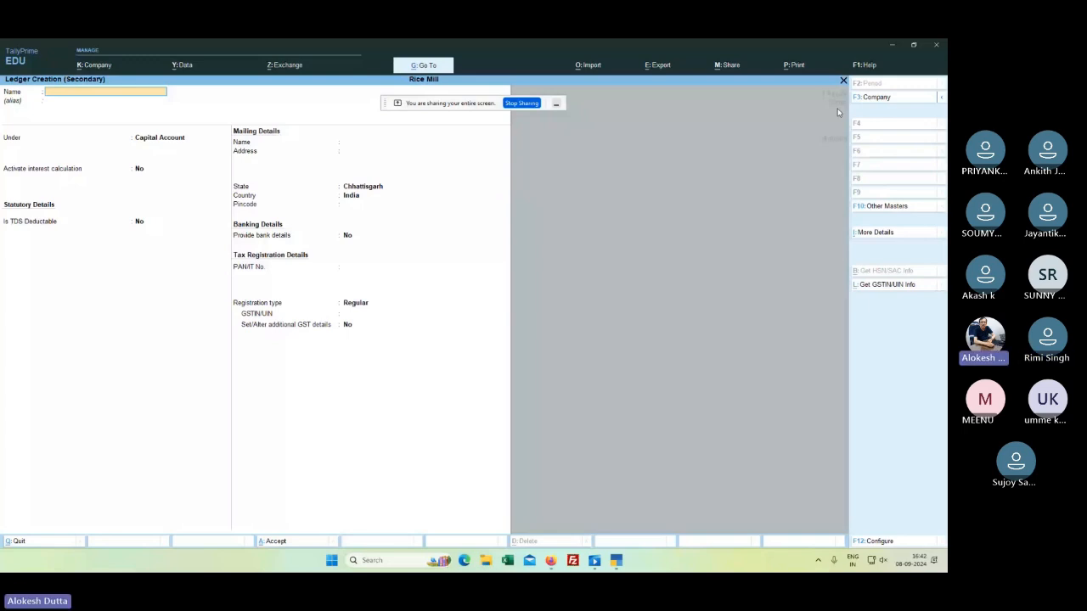
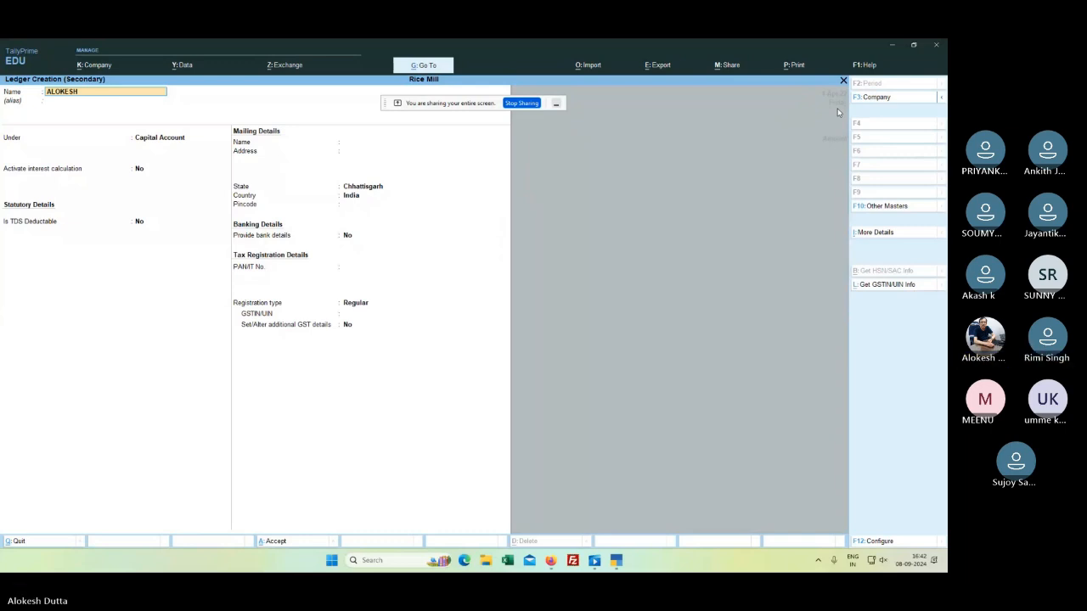
pyautogui.press('Return')
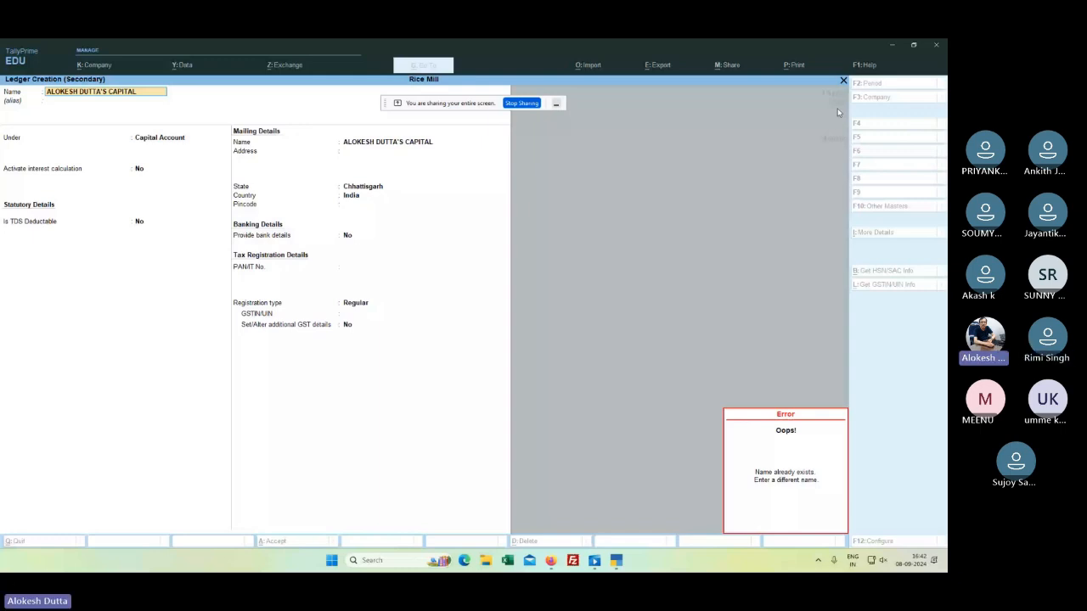
pyautogui.press('Escape')
pyautogui.press('Escape')
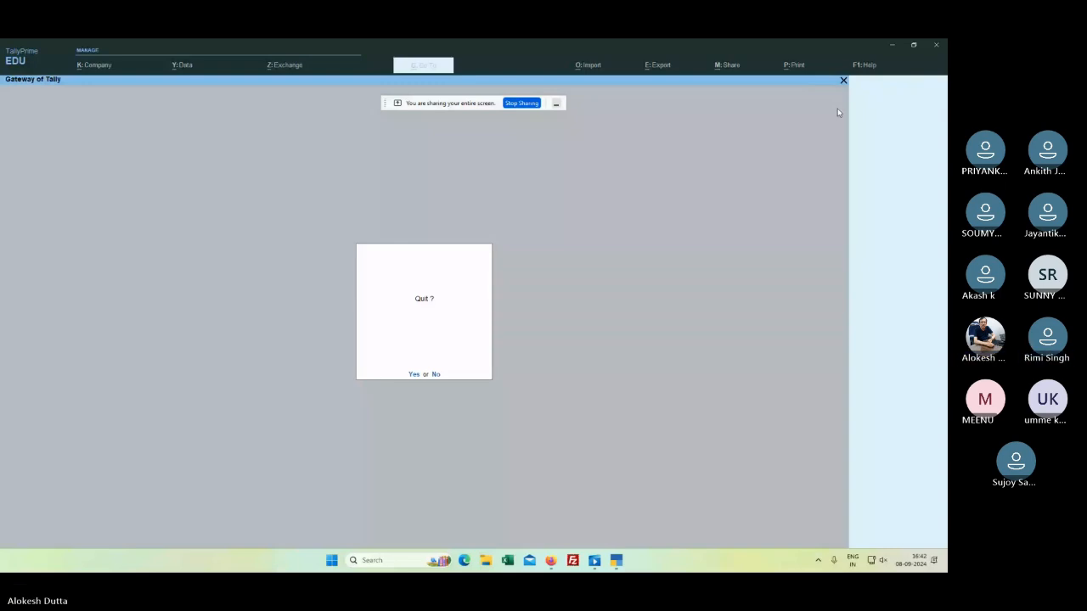
# Step: Quit and relaunch TallyPrime, reopen Rice Mill and start a Payment voucher
pyautogui.press('Return')
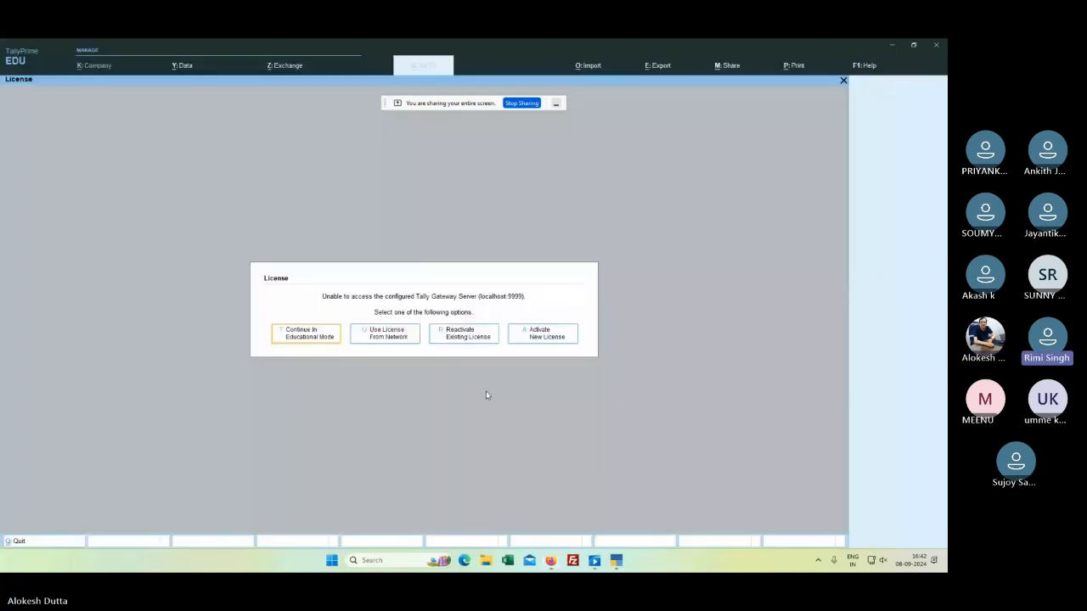
pyautogui.click(326, 334)
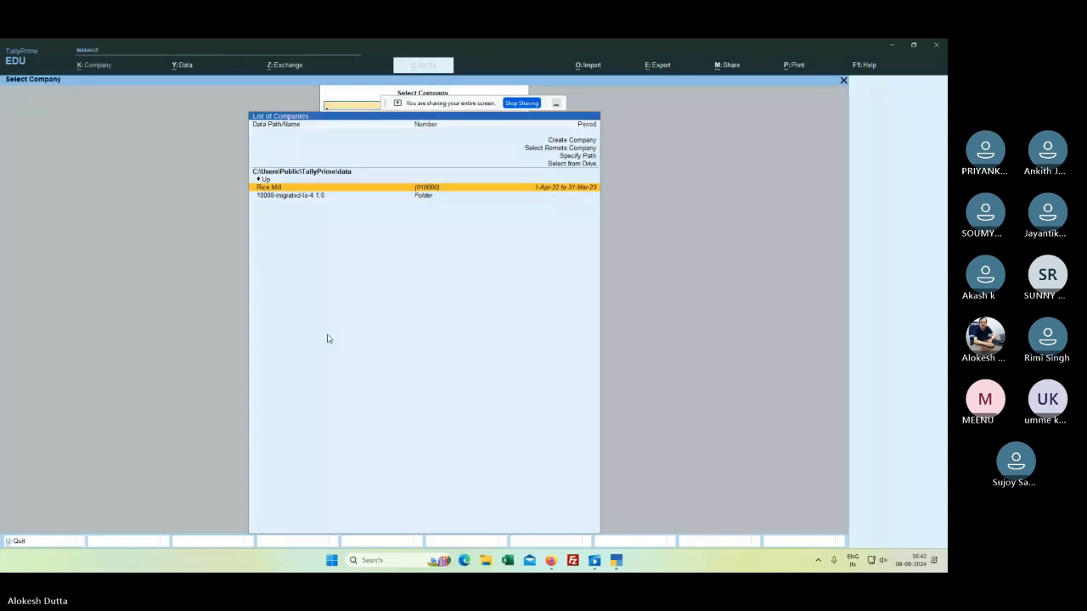
pyautogui.press('Return')
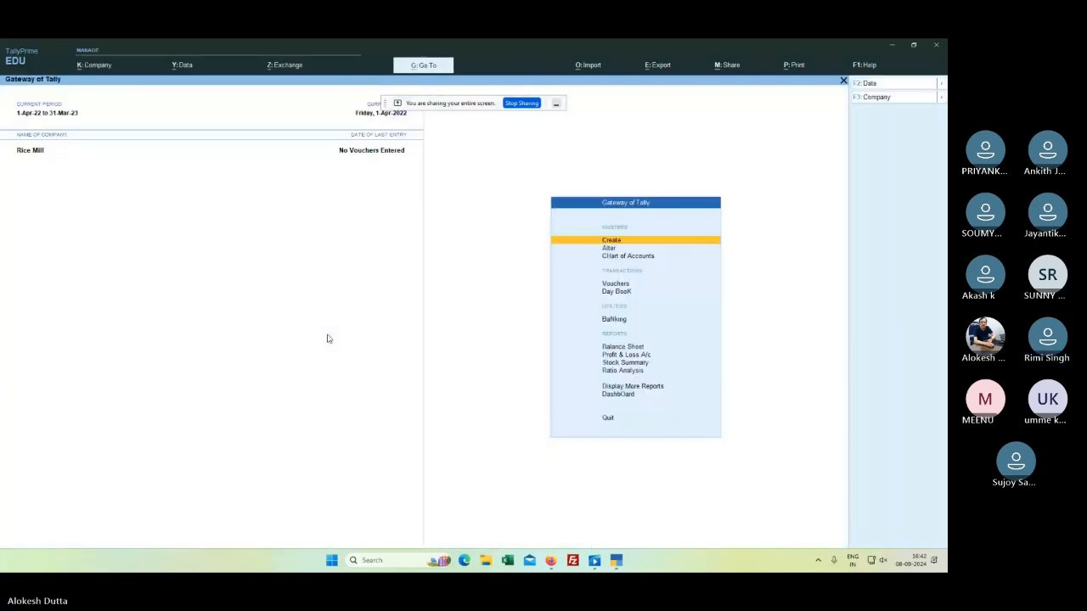
pyautogui.press('Down')
pyautogui.press('Down')
pyautogui.press('Down')
pyautogui.press('Down')
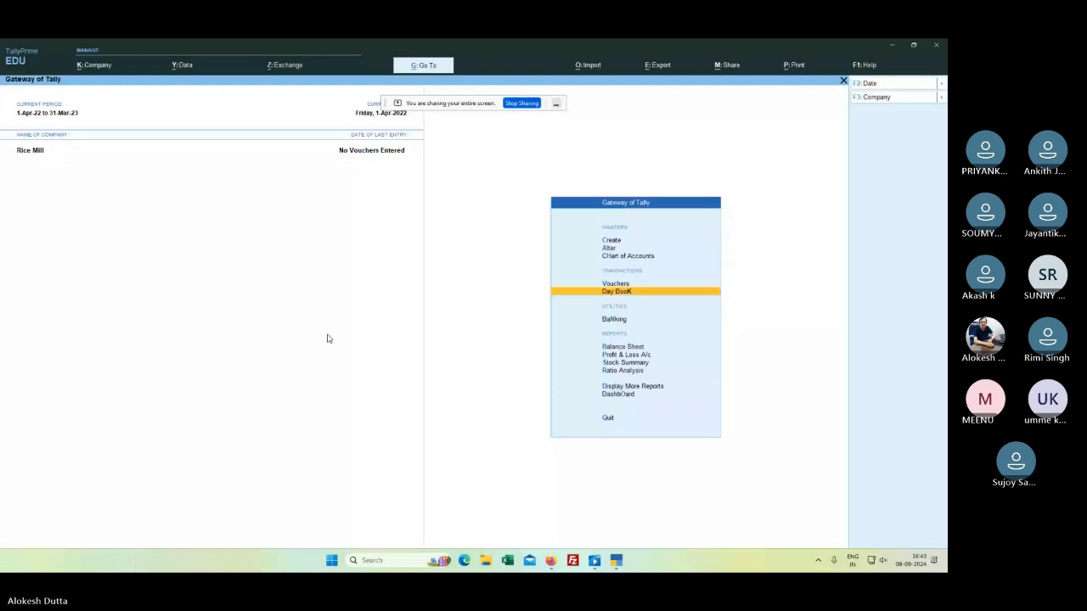
pyautogui.press('Up')
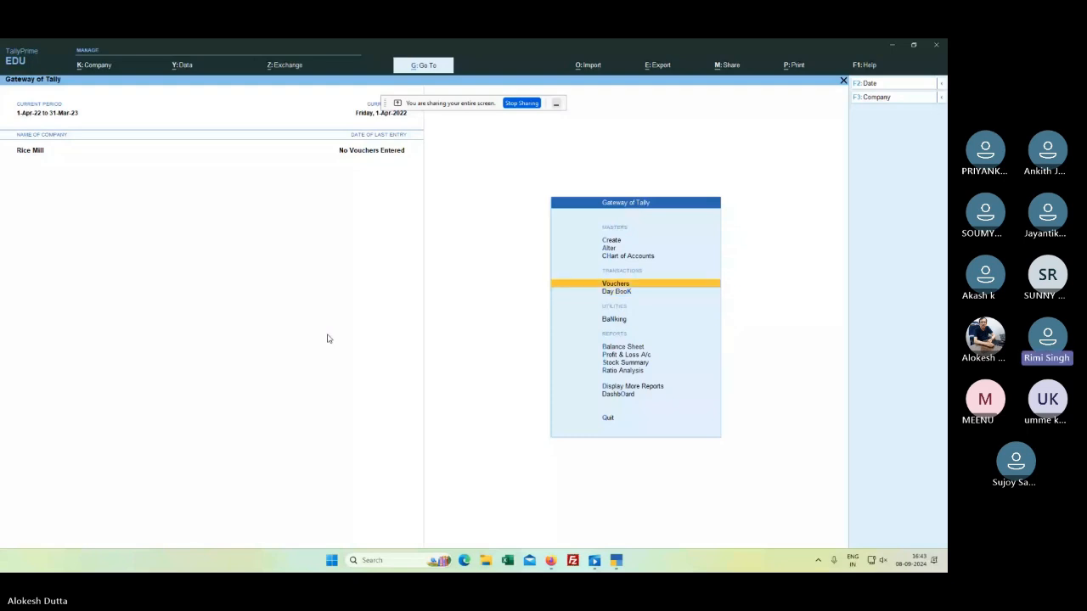
pyautogui.press('Return')
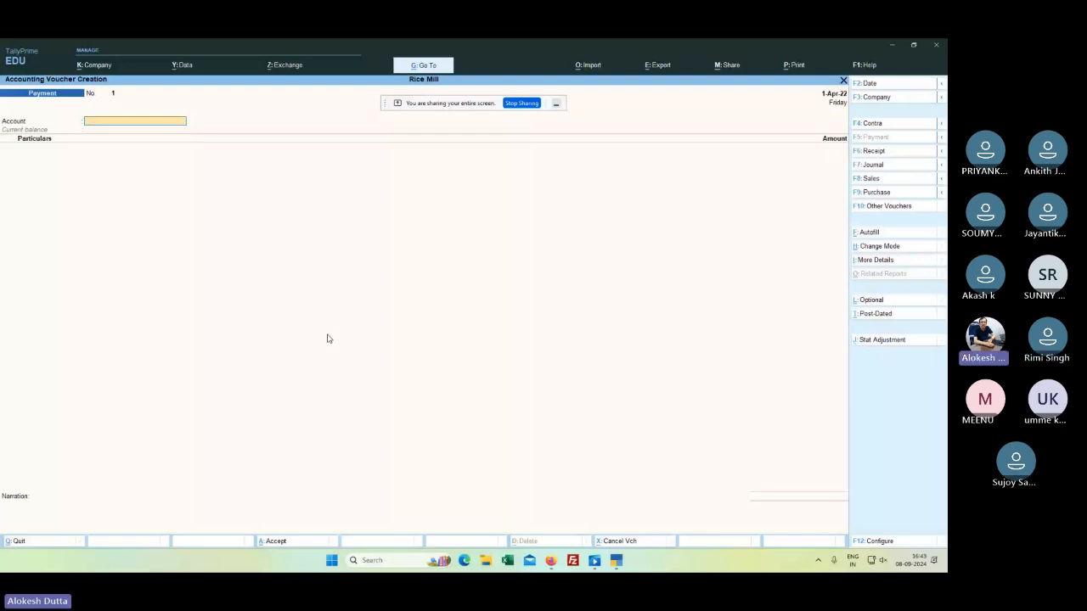
# Step: Abandon the blank Payment voucher without saving and return to the Gateway of Tally
pyautogui.write('R')
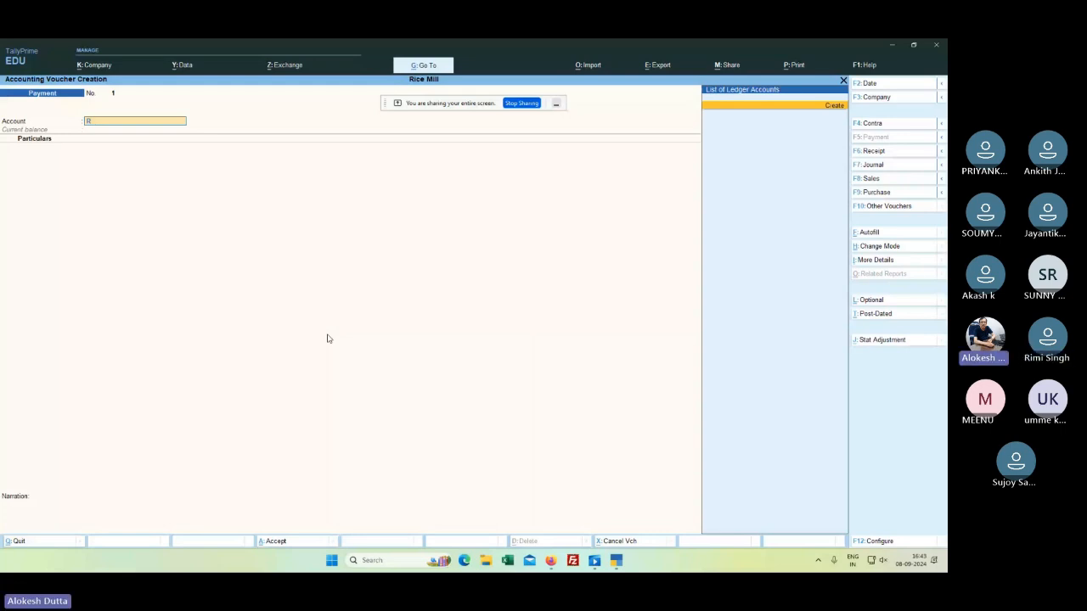
pyautogui.press('Return')
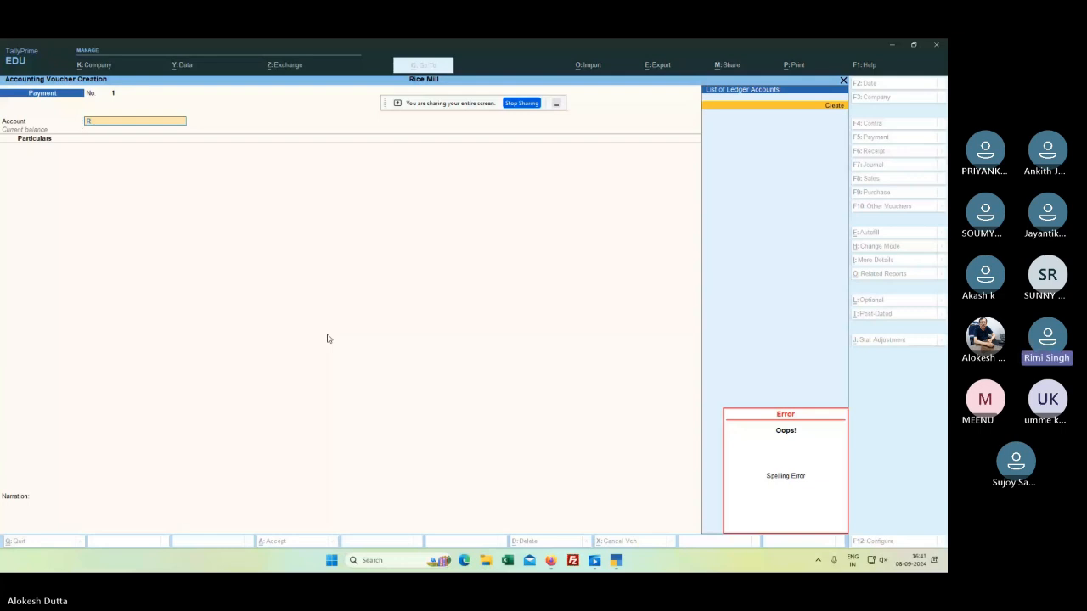
pyautogui.press('BackSpace')
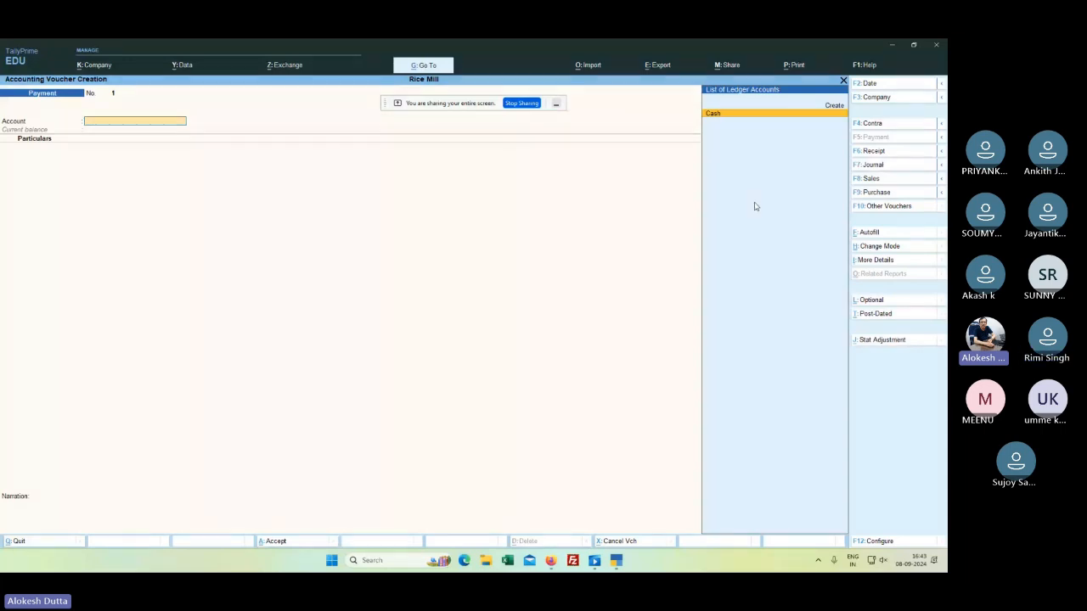
pyautogui.press('Escape')
pyautogui.press('y')
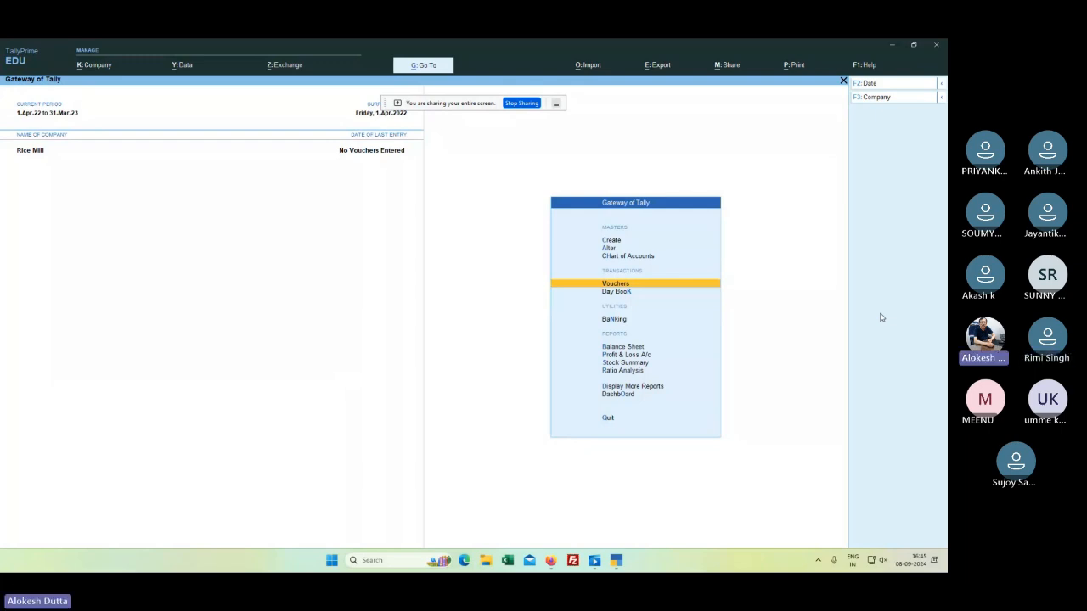
pyautogui.press('Down')
pyautogui.press('Down')
pyautogui.press('Down')
pyautogui.press('Down')
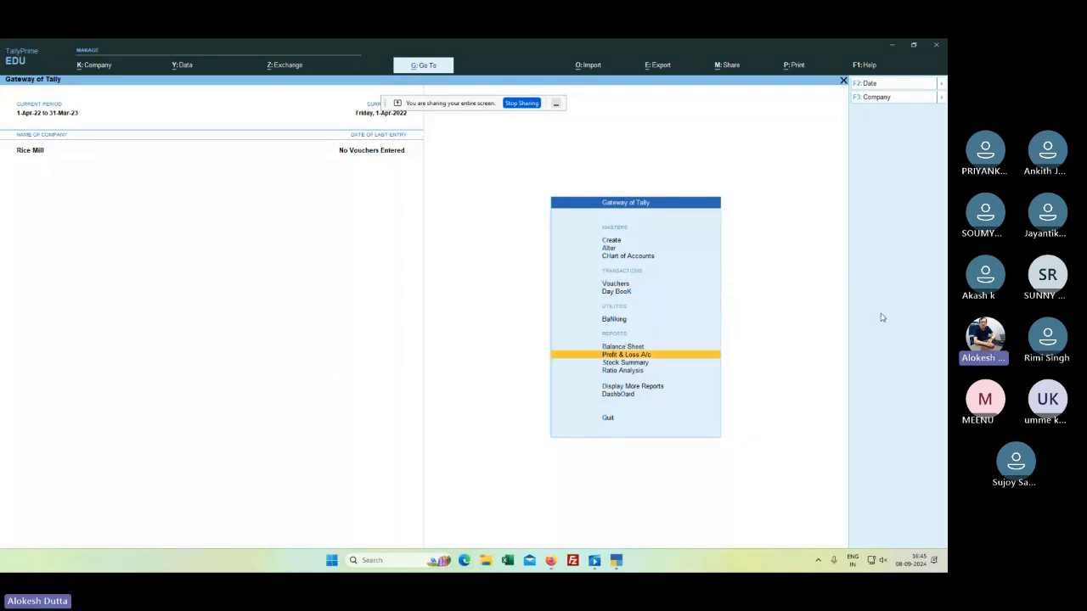
pyautogui.press('Down')
pyautogui.press('Down')
pyautogui.press('Down')
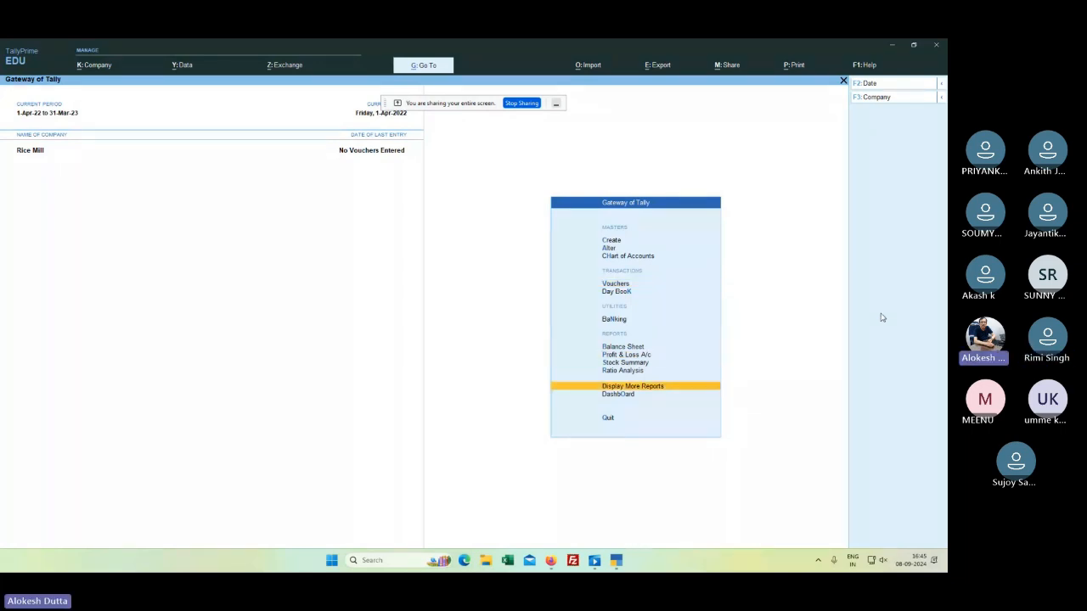
pyautogui.press('Return')
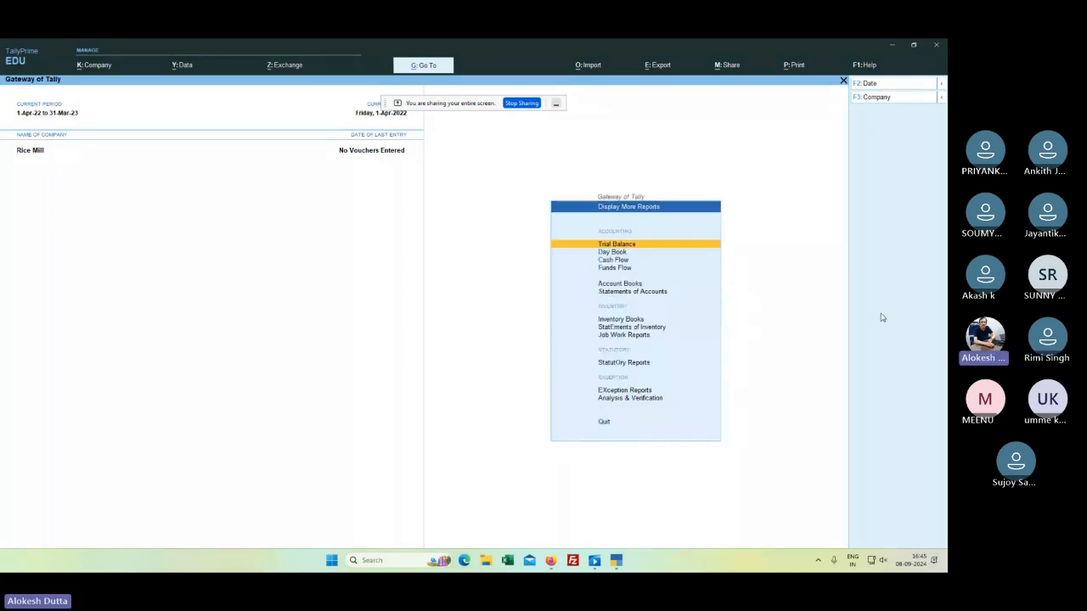
pyautogui.press('Down')
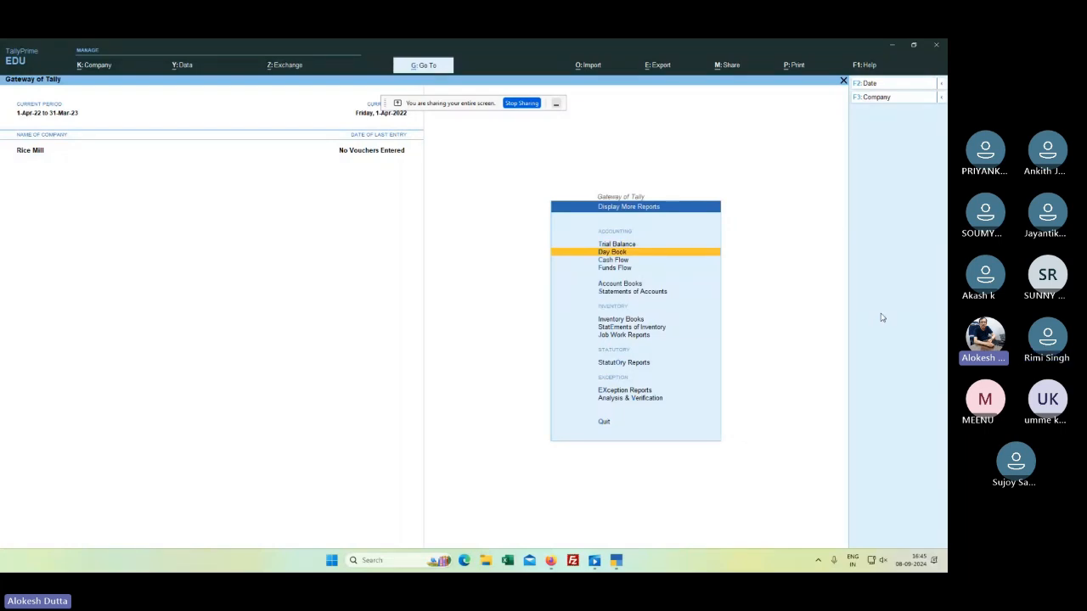
pyautogui.press('Down')
pyautogui.press('Down')
pyautogui.press('Down')
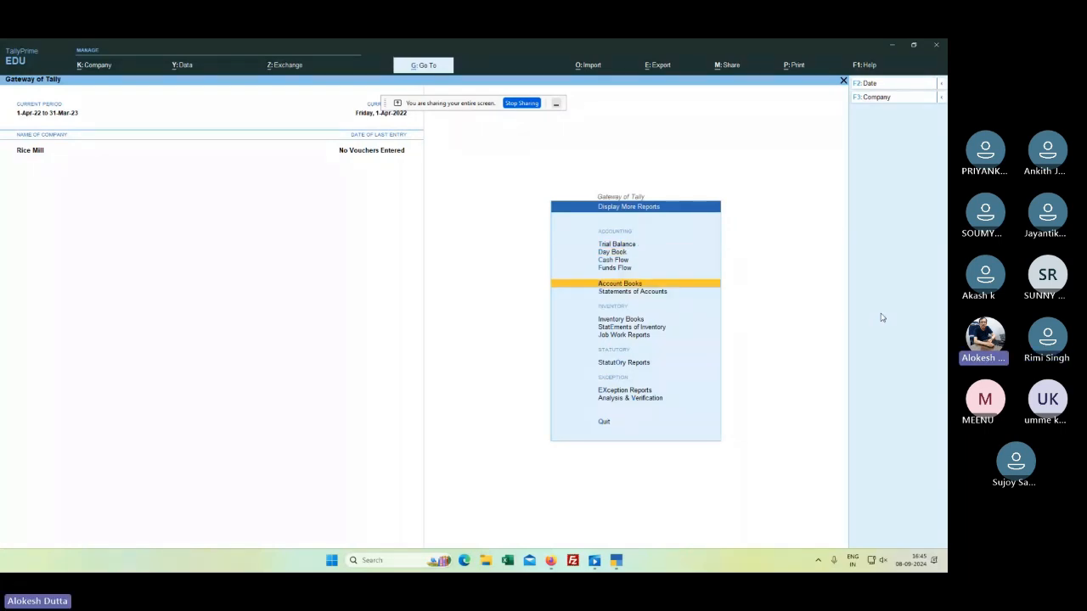
pyautogui.press('Return')
pyautogui.press('Down')
pyautogui.press('Return')
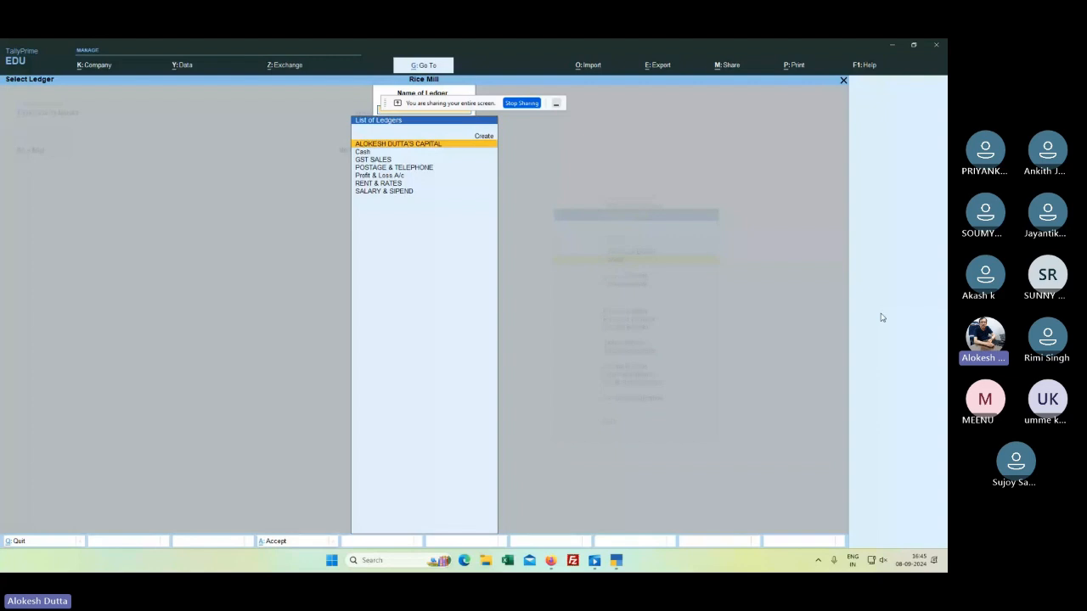
pyautogui.press('Escape')
pyautogui.press('Escape')
pyautogui.press('Escape')
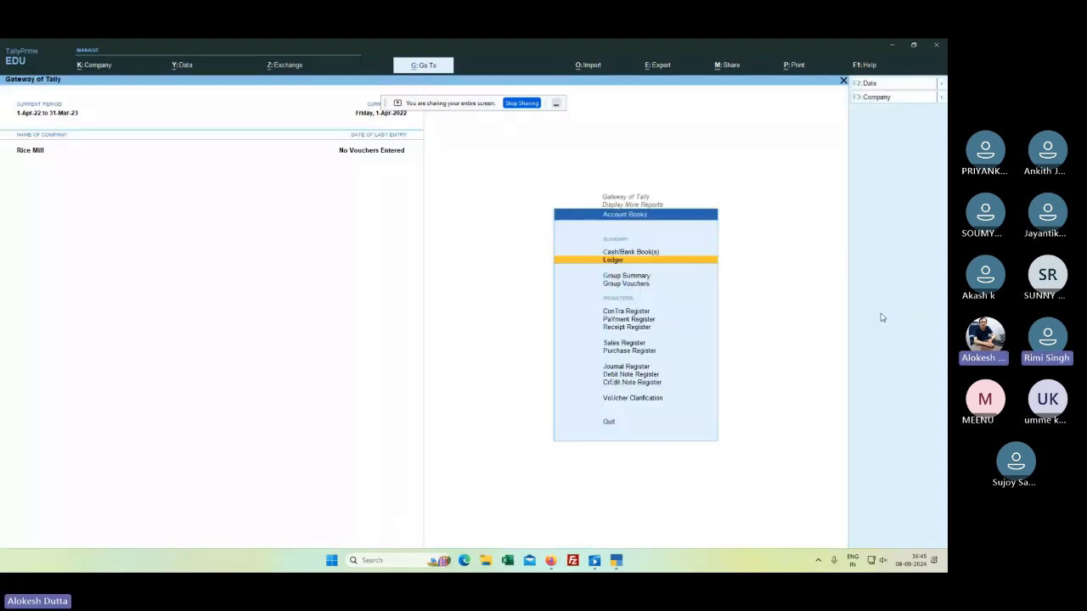
pyautogui.press('Up')
pyautogui.press('Up')
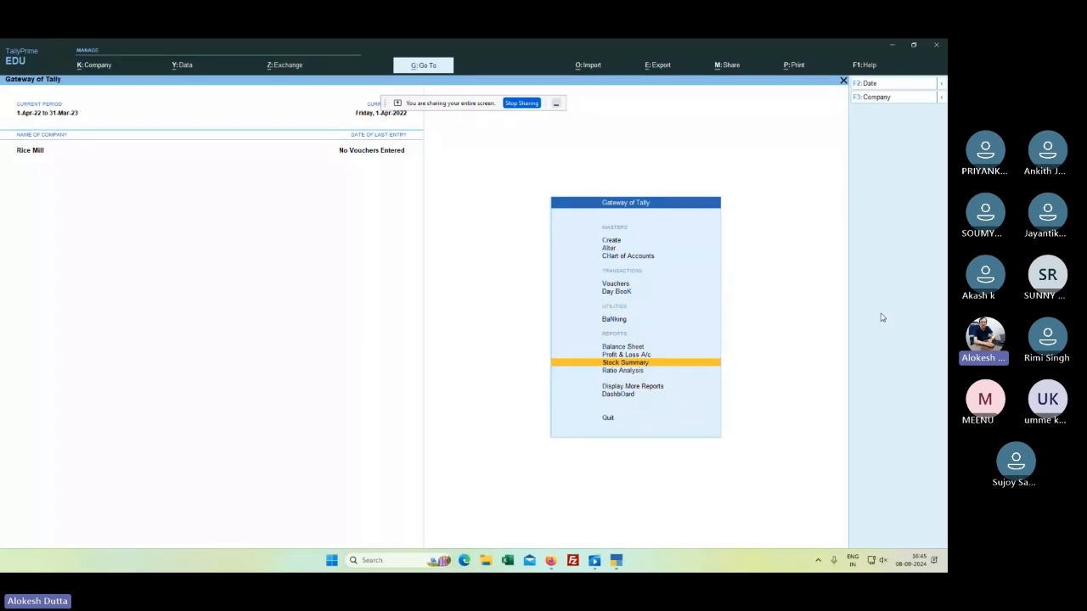
pyautogui.press('Up')
pyautogui.press('Up')
pyautogui.press('Up')
pyautogui.press('Up')
# Step: Start a new Payment voucher and clear the mistyped account entry and spelling warning
pyautogui.press('v')
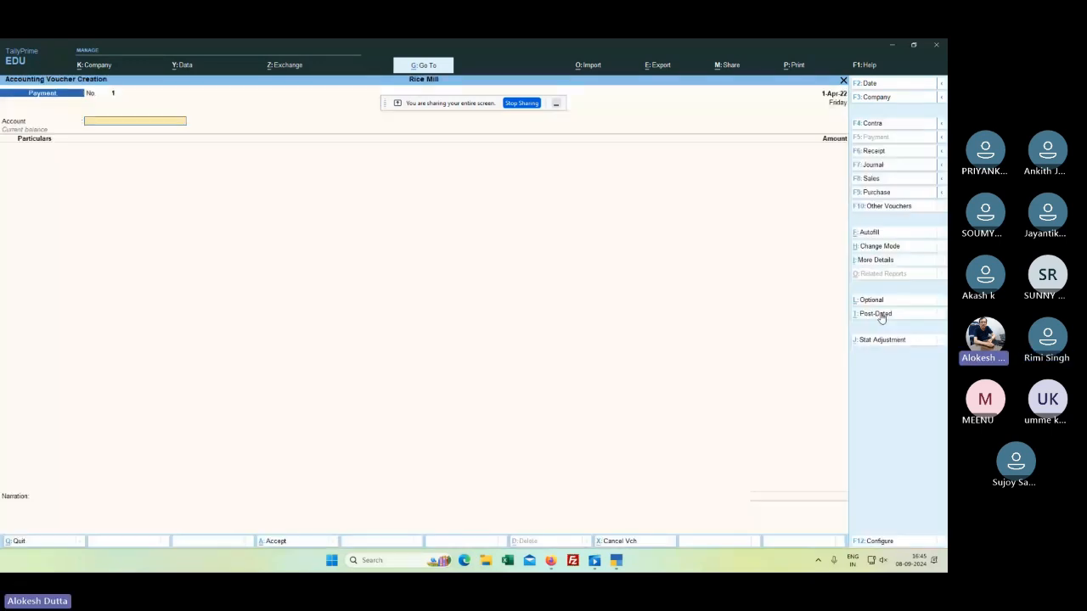
pyautogui.write('R')
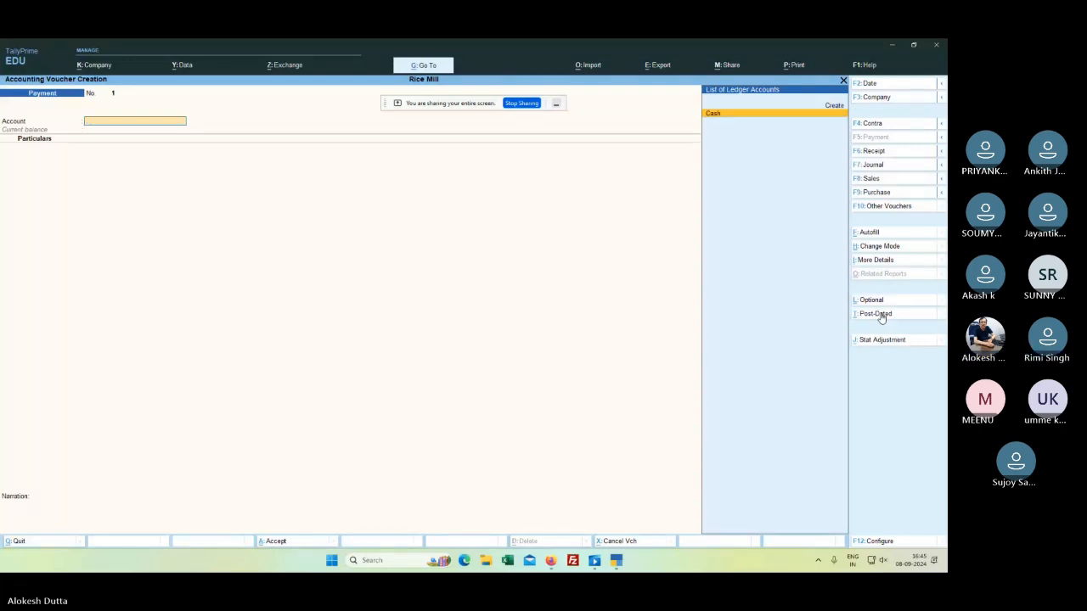
pyautogui.press('BackSpace')
pyautogui.press('Return')
pyautogui.write('REN')
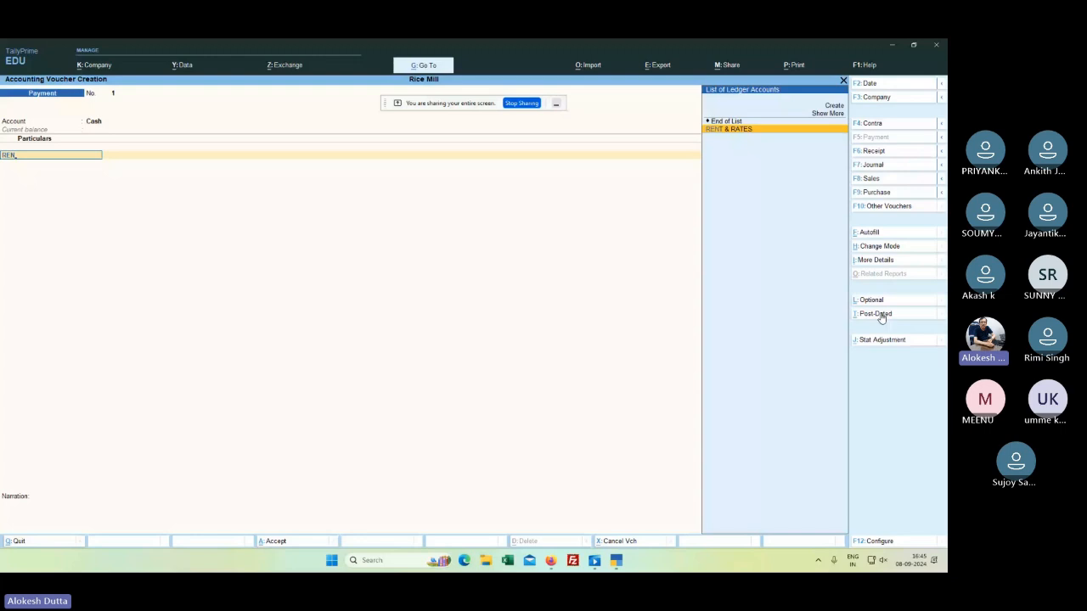
pyautogui.press('BackSpace')
pyautogui.press('BackSpace')
pyautogui.press('BackSpace')
pyautogui.press('BackSpace')
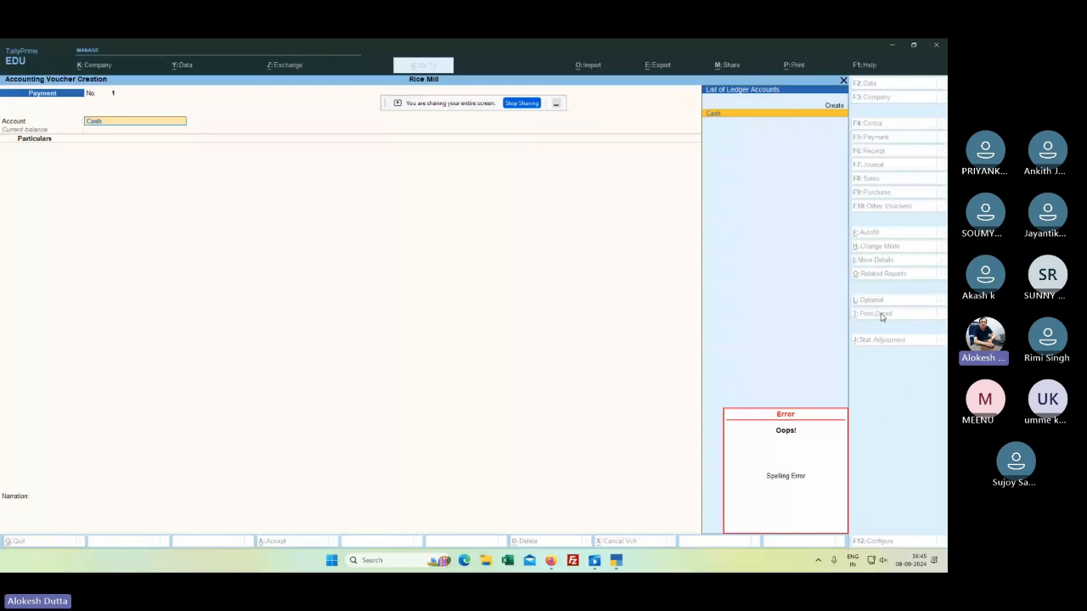
pyautogui.press('Escape')
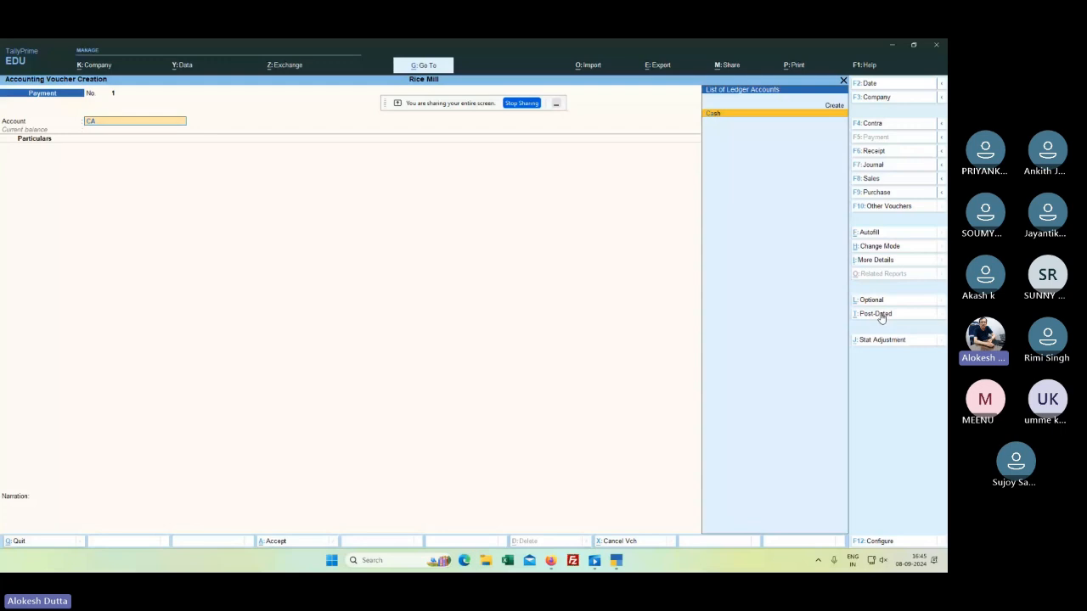
# Step: Choose Cash as the account and POSTAGE & TELEPHONE as the first particular
pyautogui.write('S')
pyautogui.press('Return')
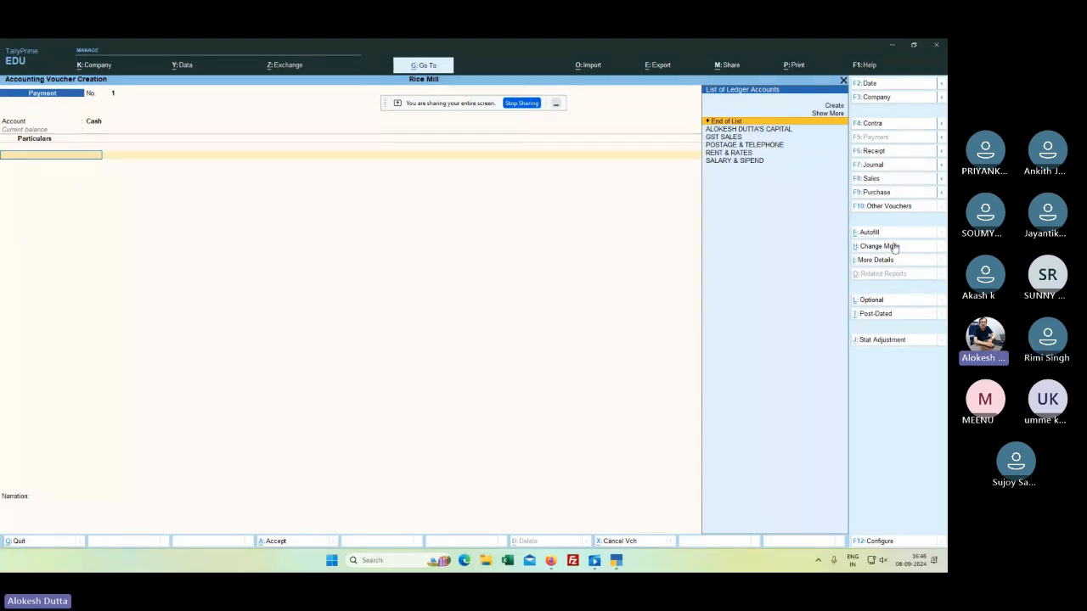
pyautogui.press('Down')
pyautogui.press('Down')
pyautogui.press('Down')
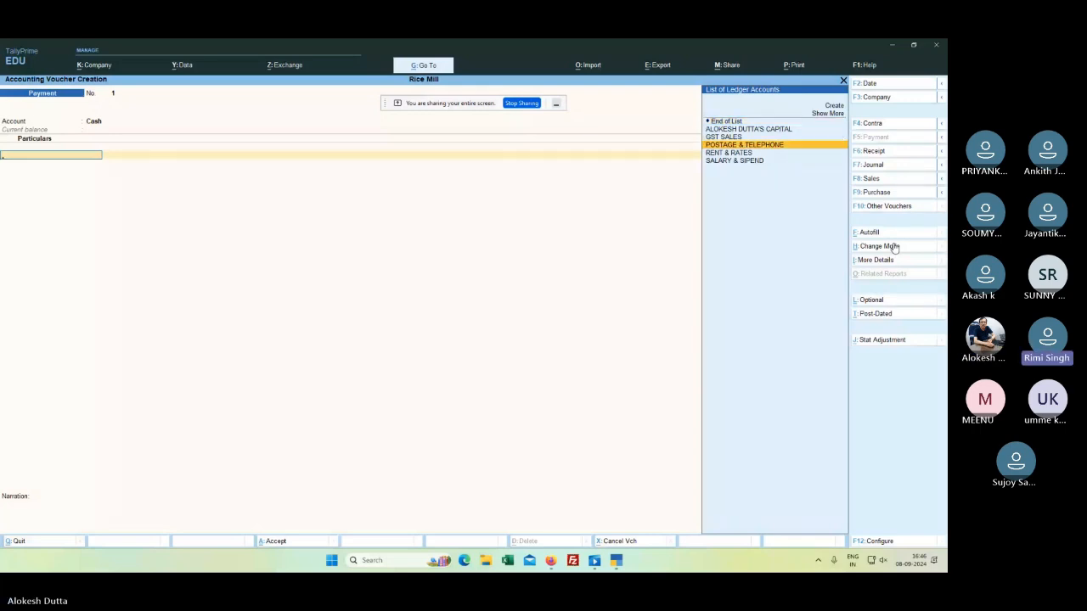
pyautogui.press('Return')
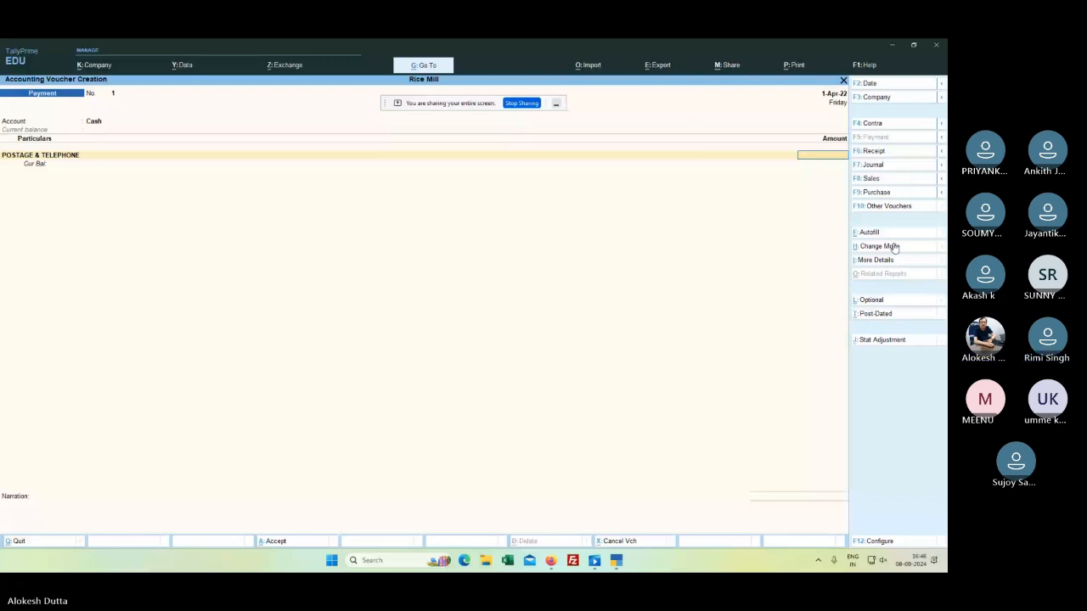
# Step: Enter 500 for postage and allocate it to a new cost centre XYZ
pyautogui.write('500')
pyautogui.press('Return')
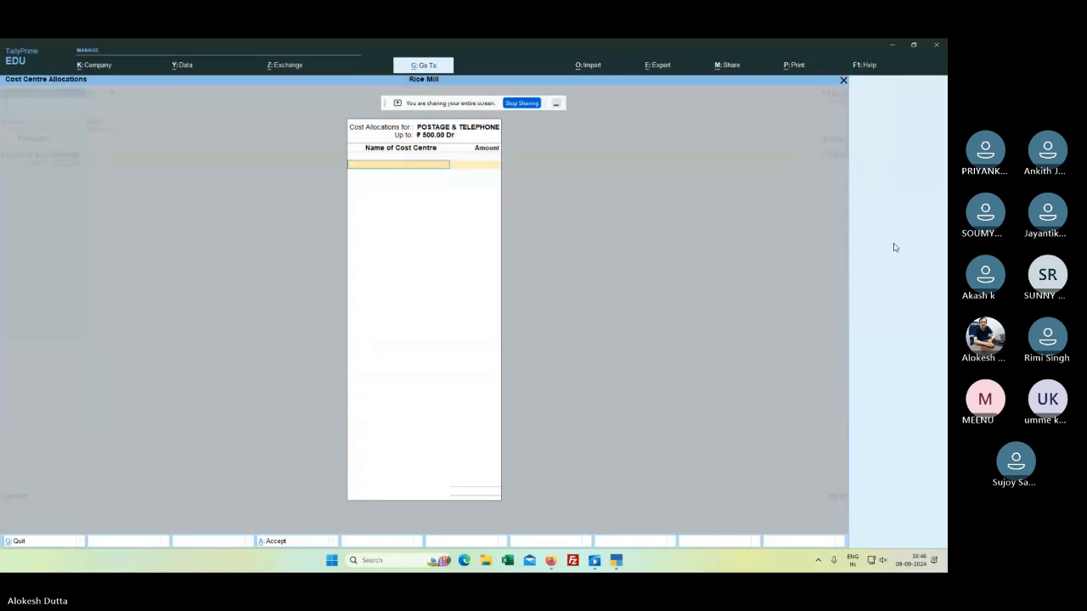
pyautogui.hotkey('alt', 'c')
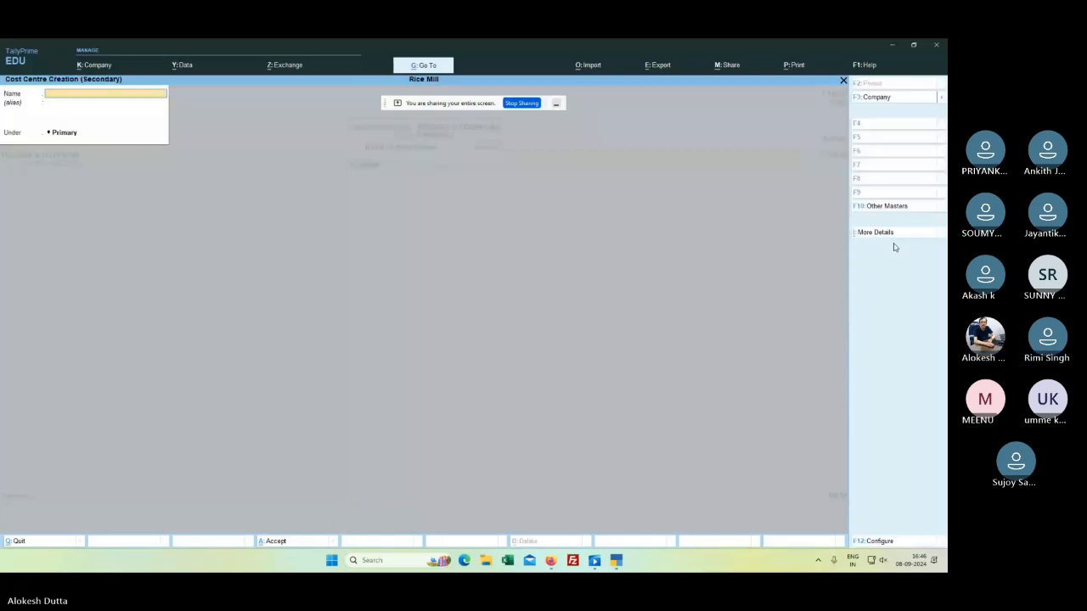
pyautogui.write('XYZ')
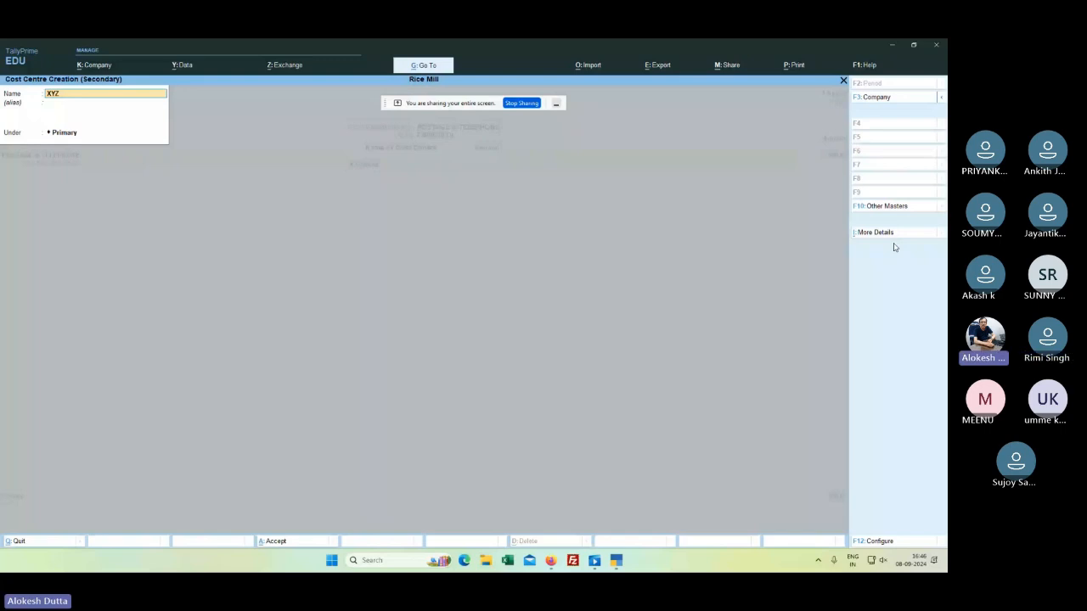
pyautogui.press('Return')
pyautogui.press('Return')
pyautogui.press('Return')
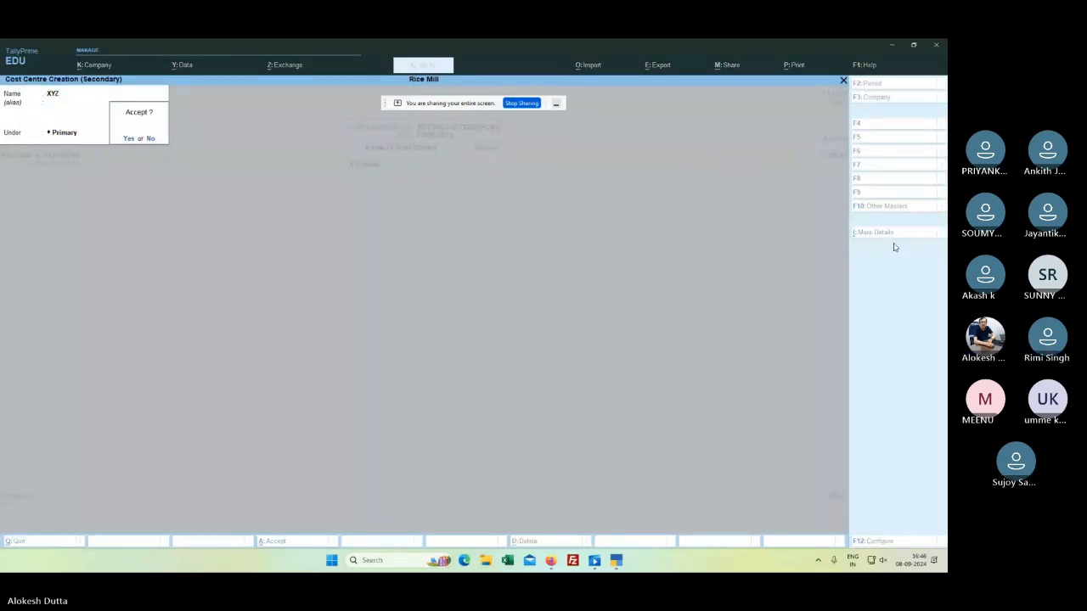
pyautogui.press('Return')
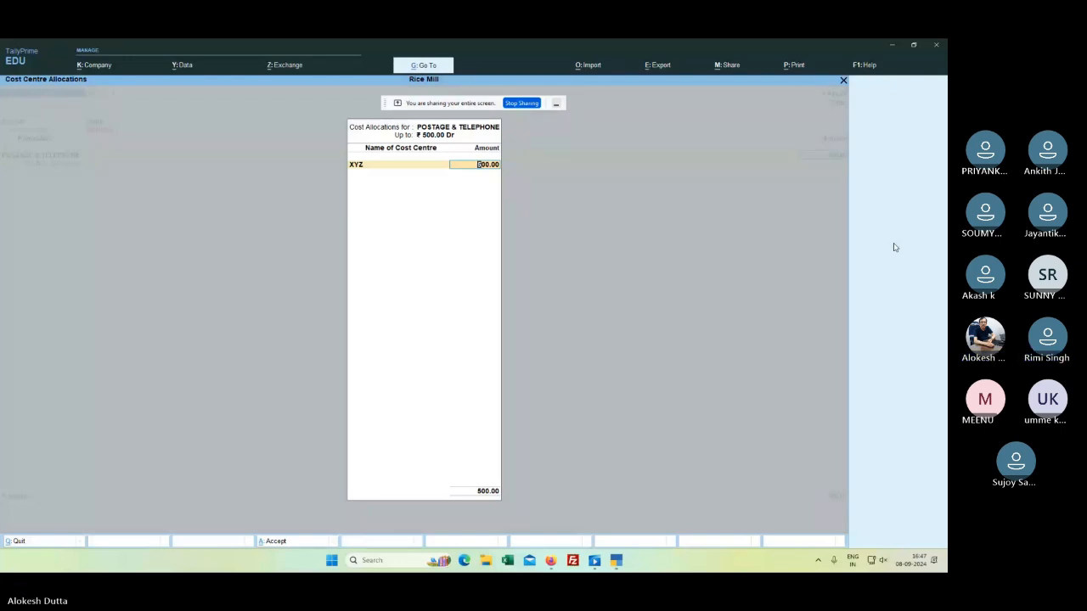
pyautogui.press('Return')
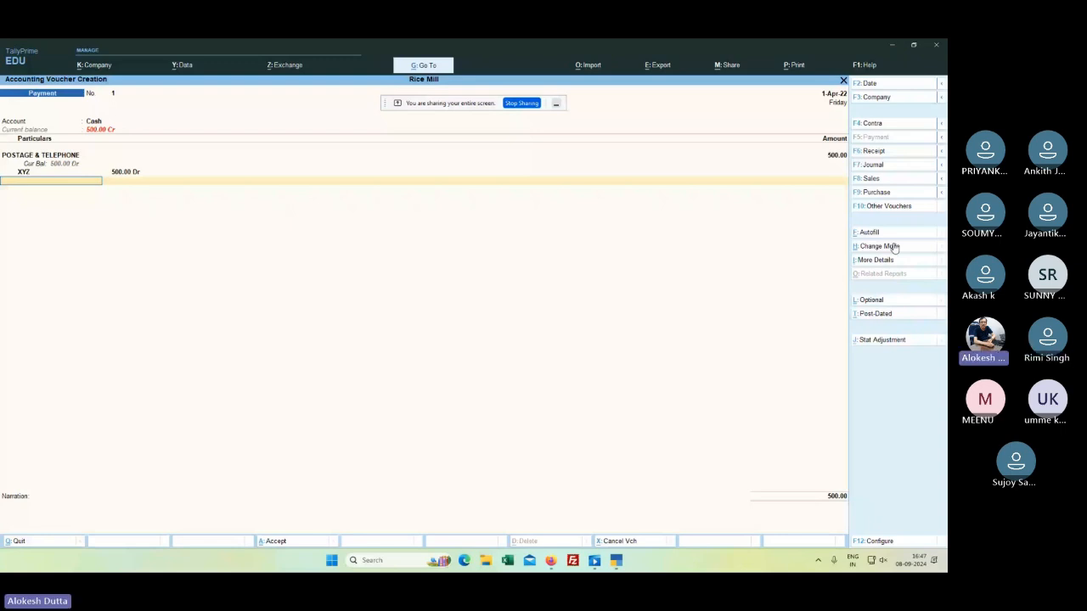
# Step: Save Payment voucher No. 1 and return to the Gateway of Tally
pyautogui.press('Return')
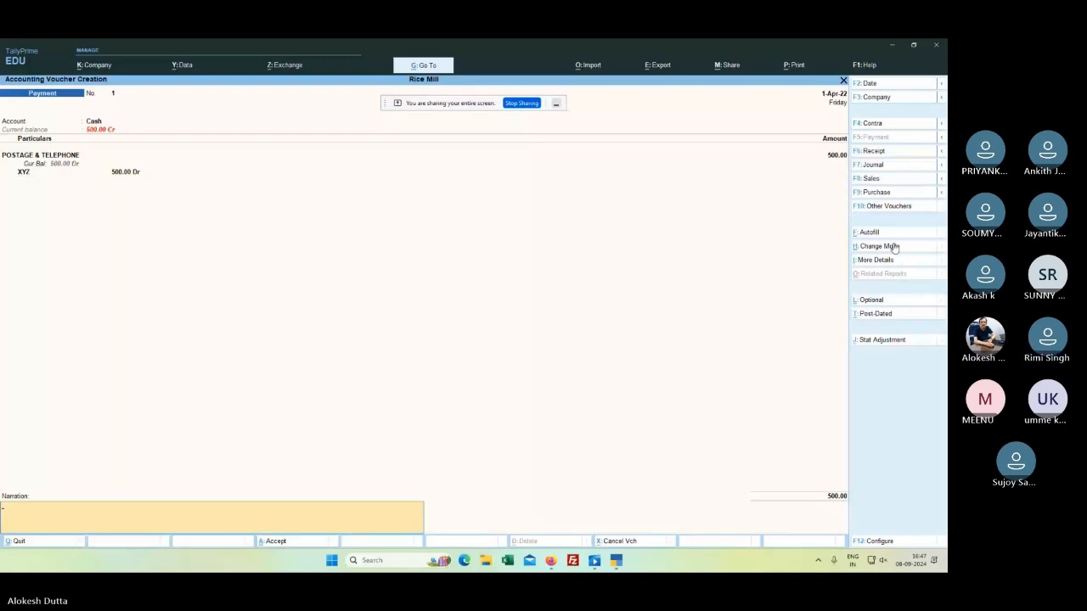
pyautogui.press('Return')
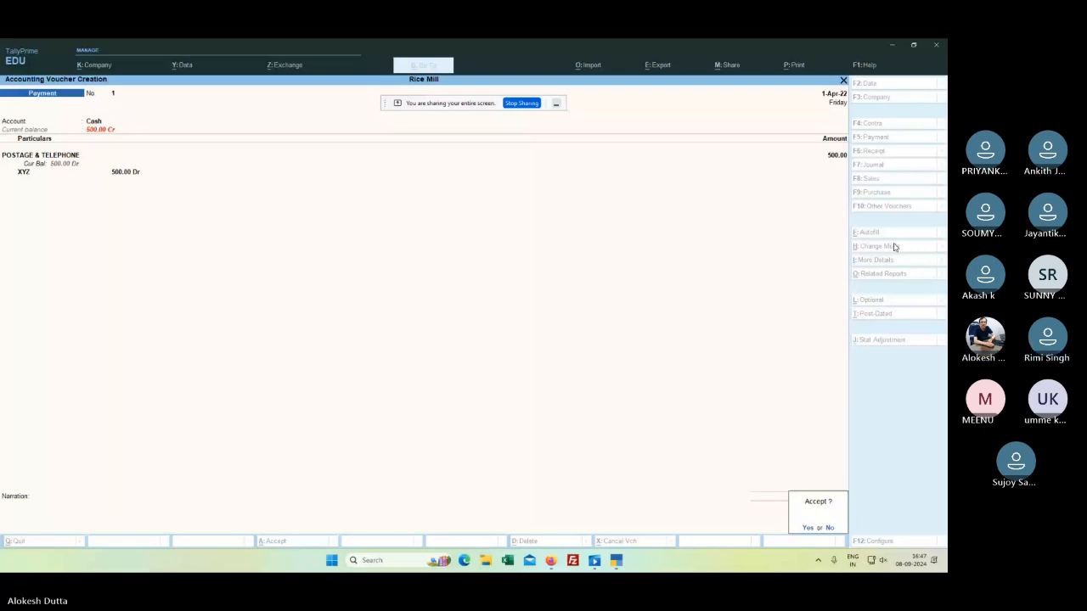
pyautogui.press('Return')
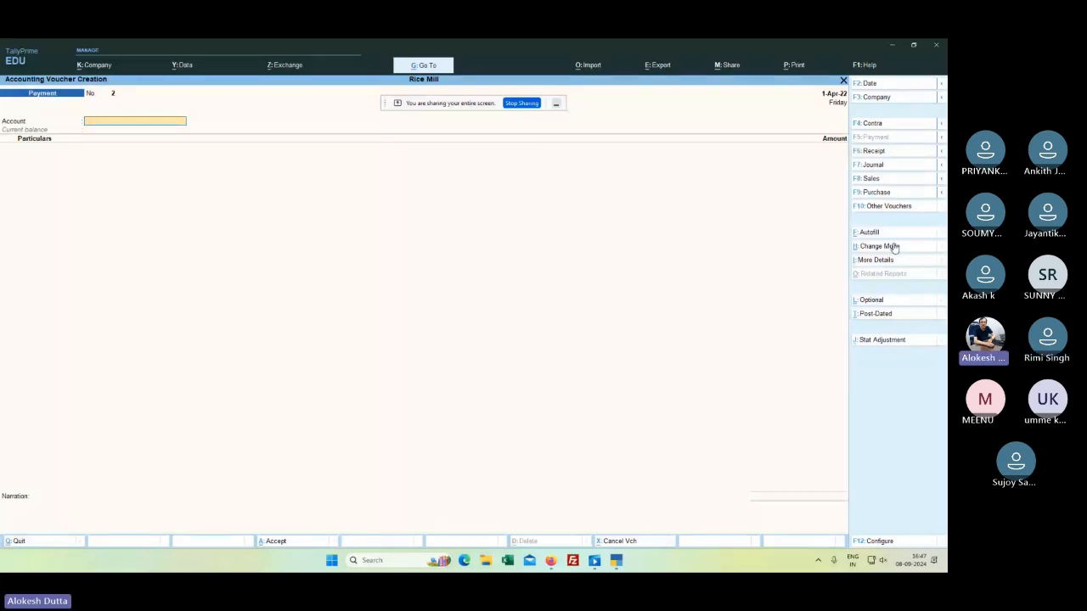
pyautogui.press('Escape')
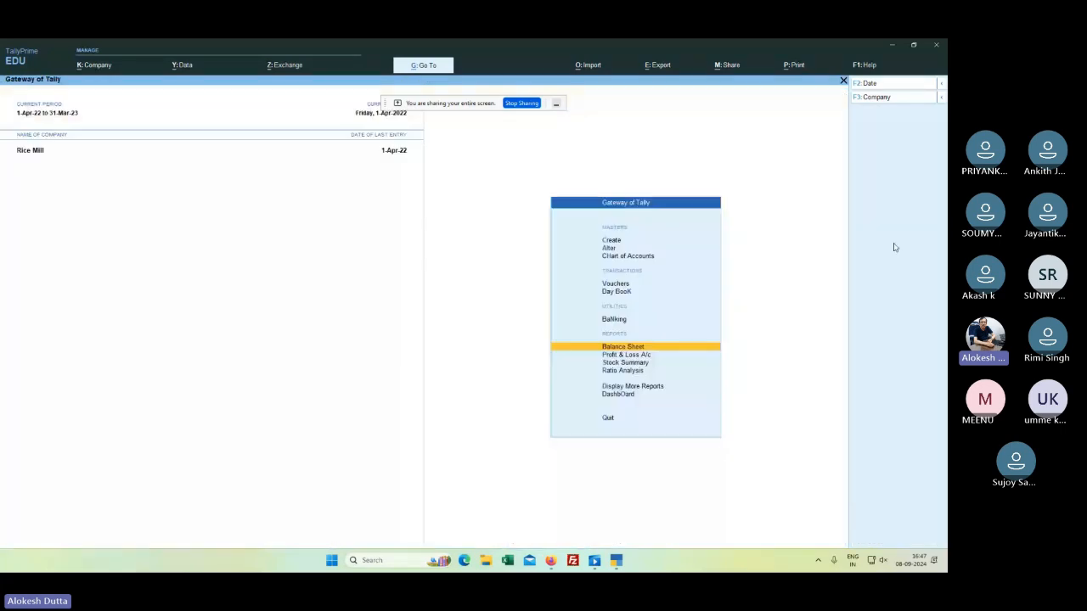
pyautogui.press('Down')
pyautogui.press('Down')
pyautogui.press('Down')
pyautogui.press('Down')
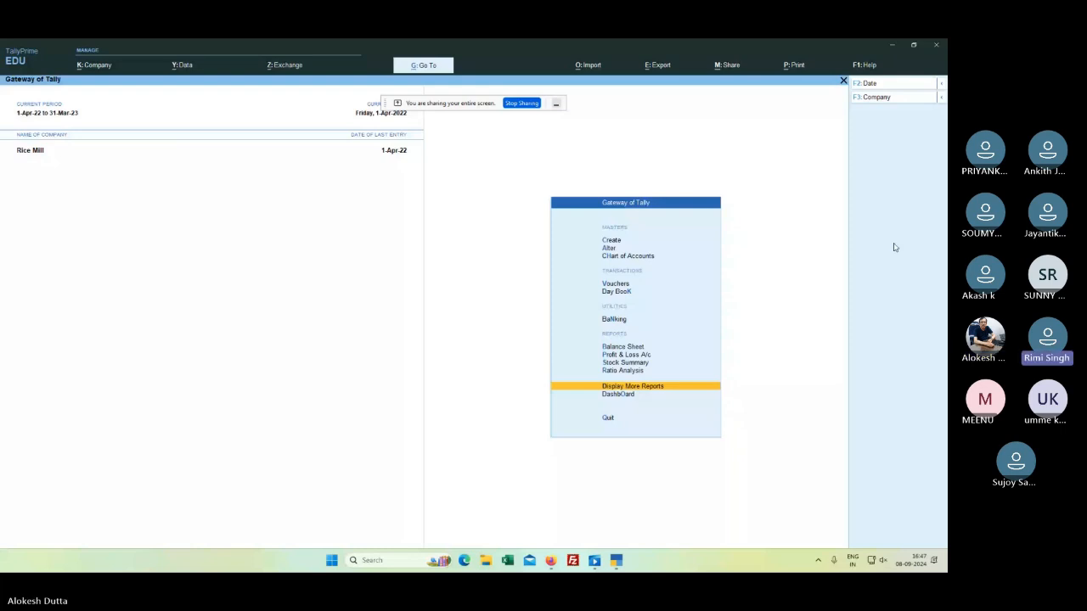
pyautogui.press('p')
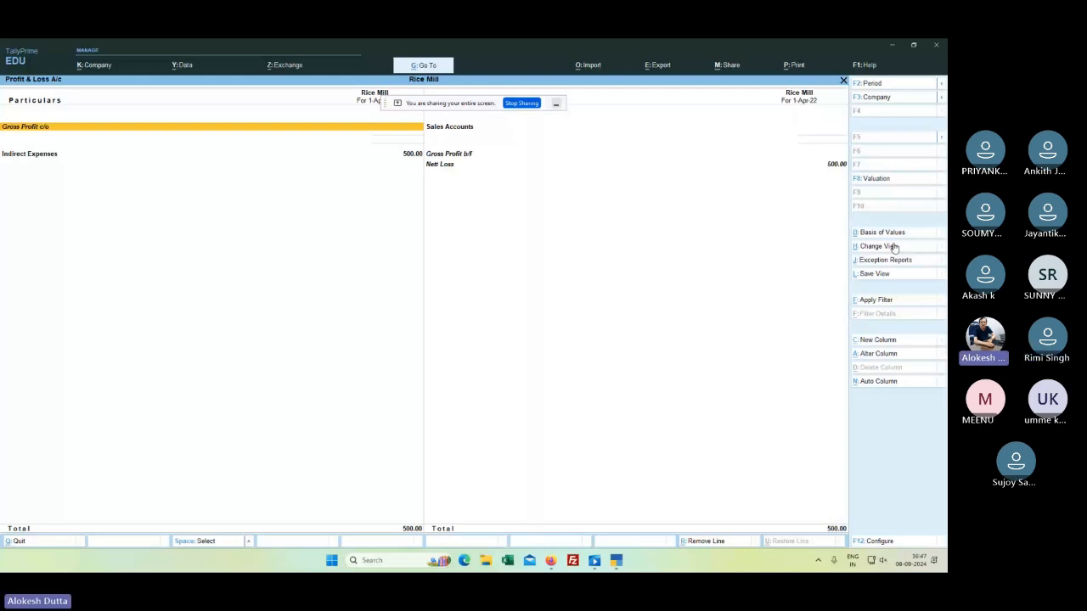
pyautogui.press('Down')
pyautogui.press('Return')
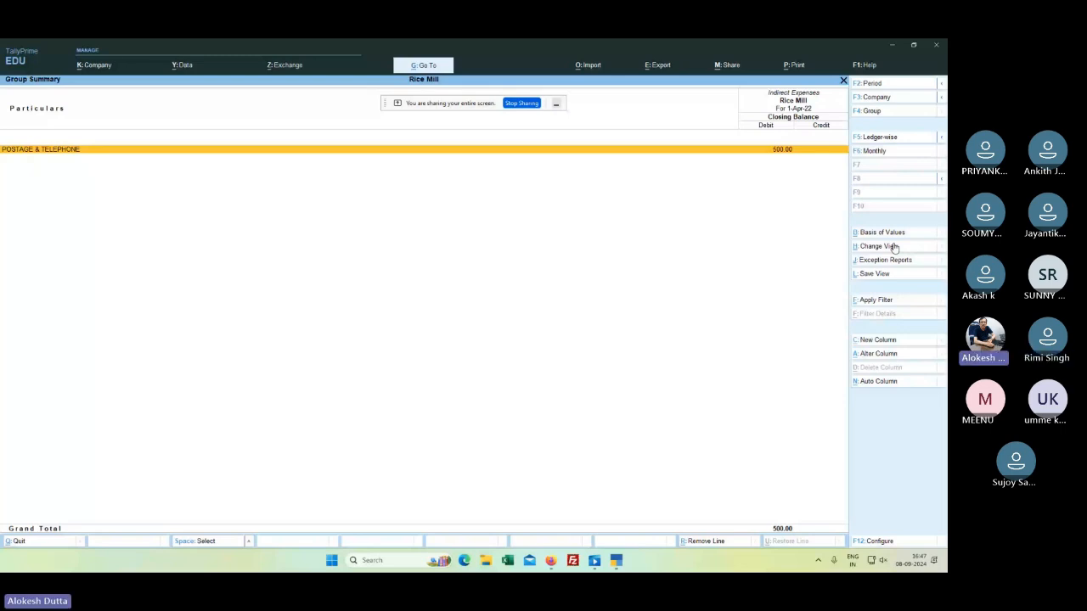
pyautogui.press('Escape')
pyautogui.press('Escape')
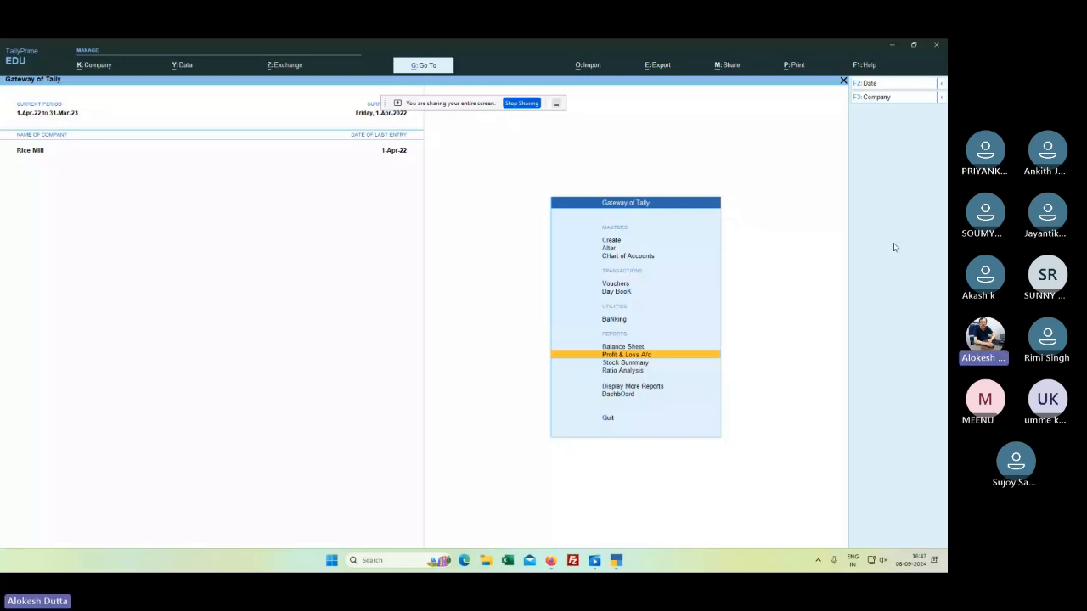
# Step: Create and save an AXIS BANK ledger under Bank Accounts for Rice Mill
pyautogui.press('Home')
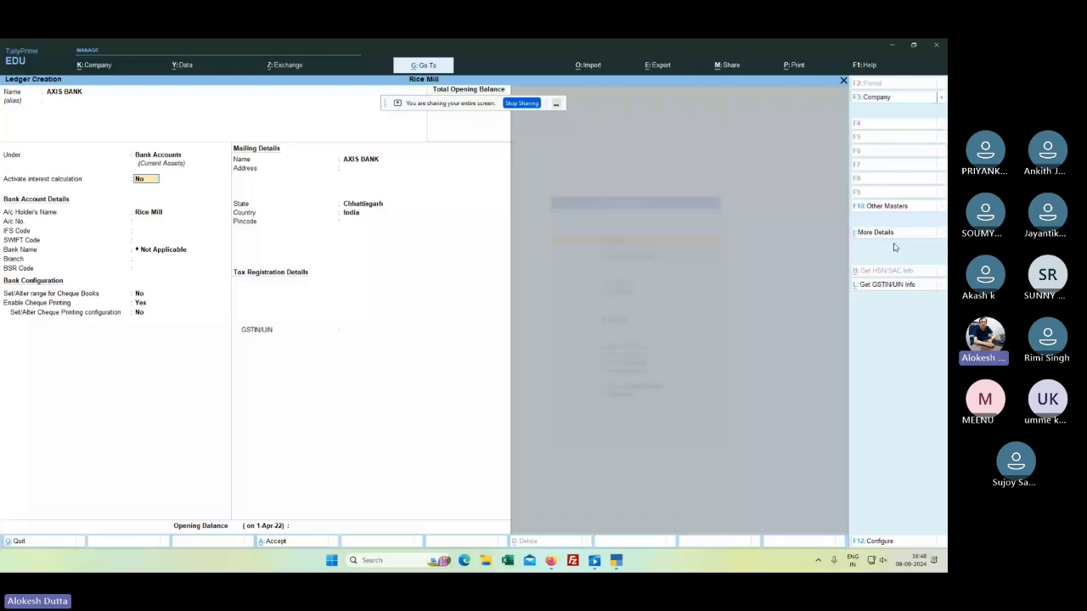
pyautogui.press('Return')
pyautogui.press('Return')
pyautogui.press('Return')
pyautogui.press('Return')
pyautogui.press('Return')
pyautogui.press('Return')
pyautogui.press('Return')
pyautogui.press('Return')
pyautogui.press('Return')
pyautogui.press('Return')
pyautogui.press('Return')
pyautogui.press('Return')
pyautogui.press('Return')
pyautogui.press('Return')
pyautogui.press('Return')
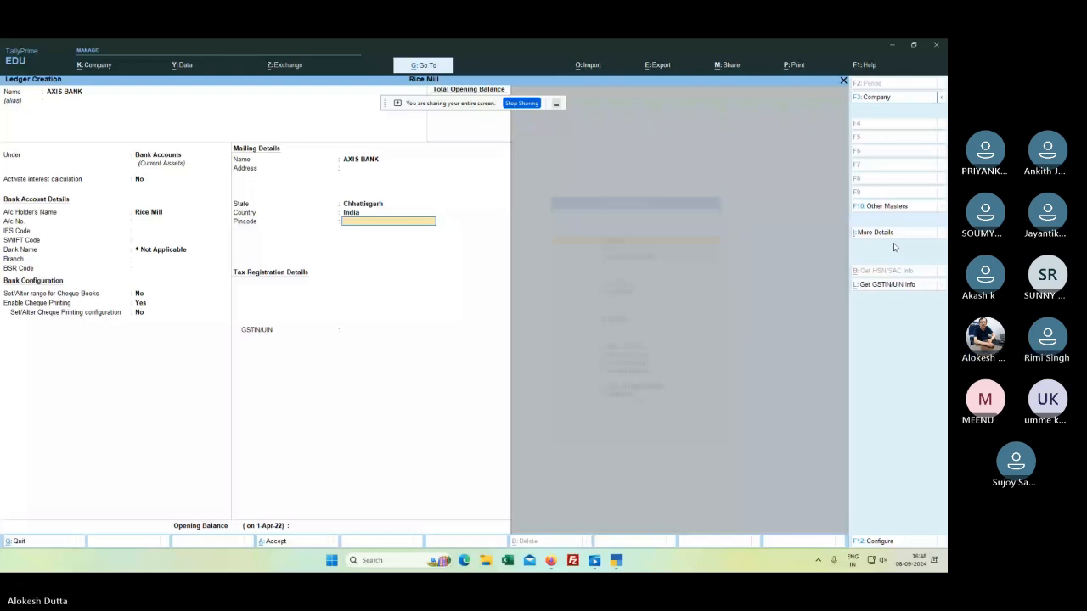
pyautogui.hotkey('ctrl', 'a')
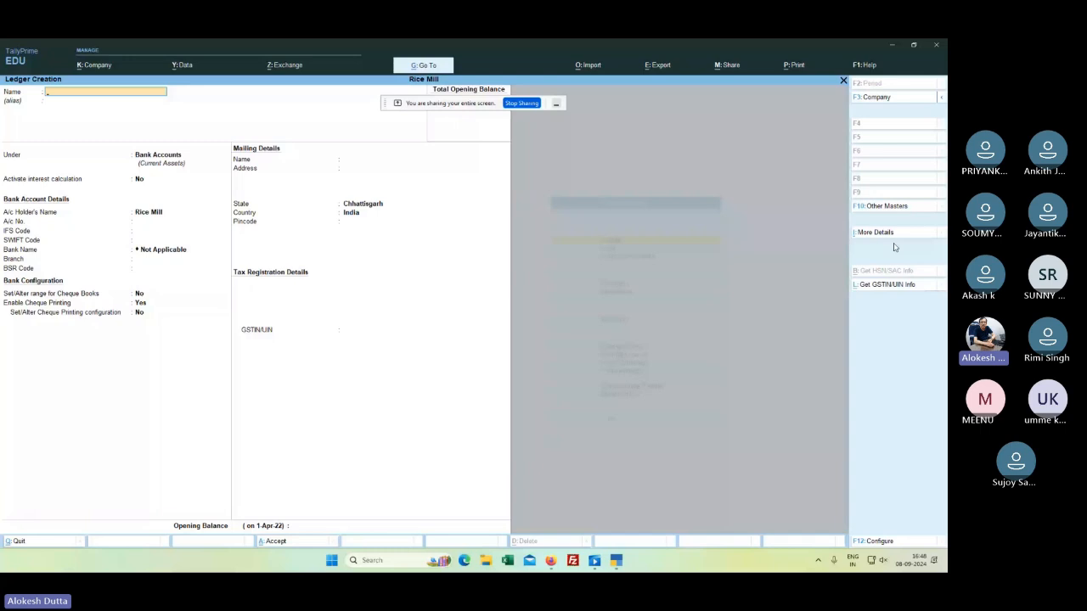
pyautogui.press('Escape')
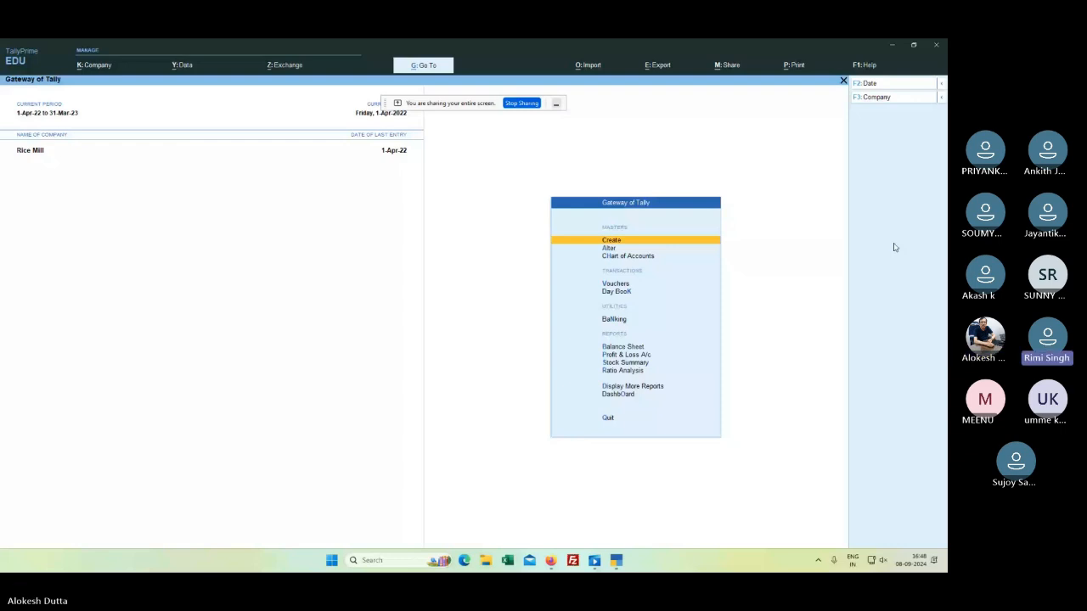
pyautogui.press('v')
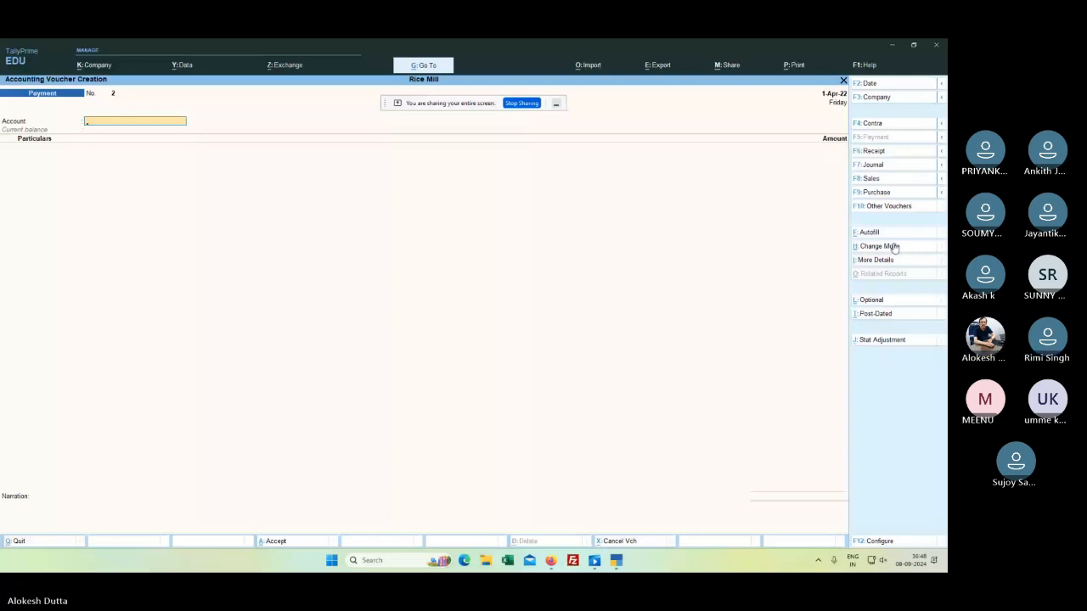
# Step: Enter Payment voucher No. 2 from AXIS BANK to the proprietor's capital for 10,00,000
pyautogui.write('A')
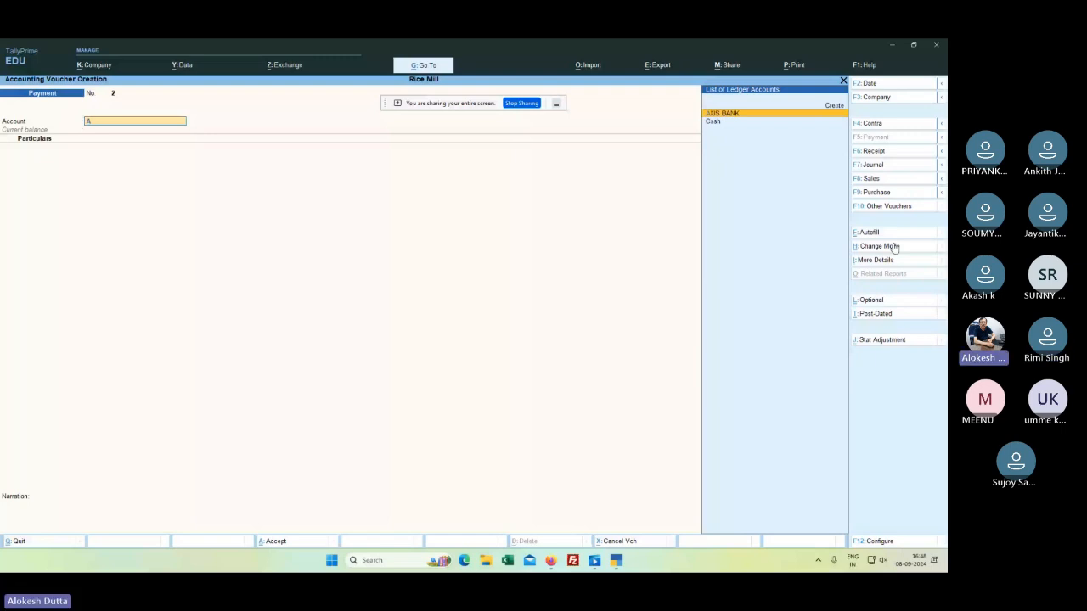
pyautogui.press('Return')
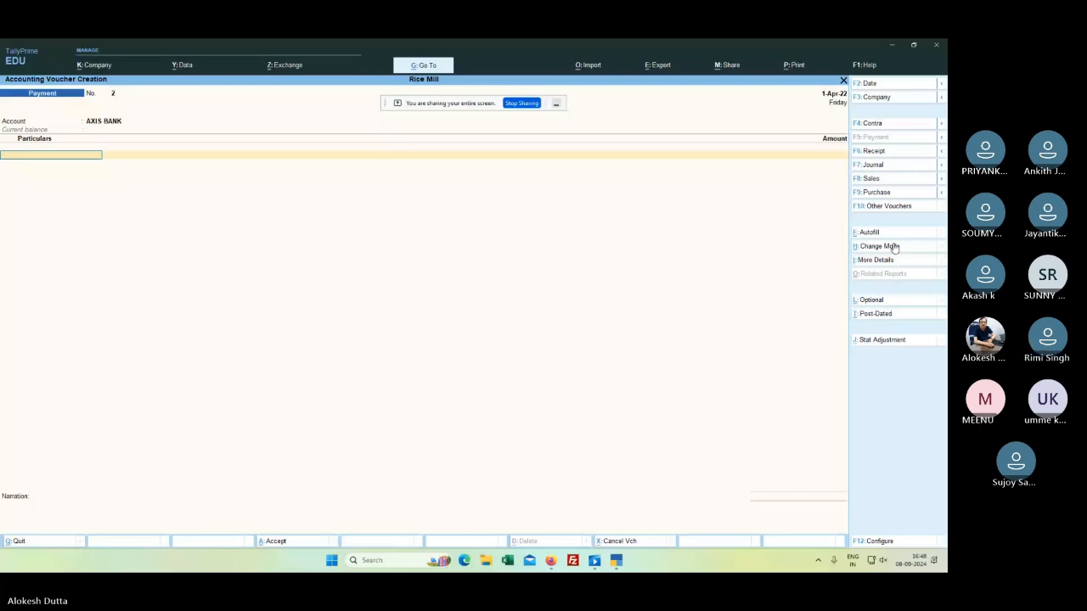
pyautogui.write('A')
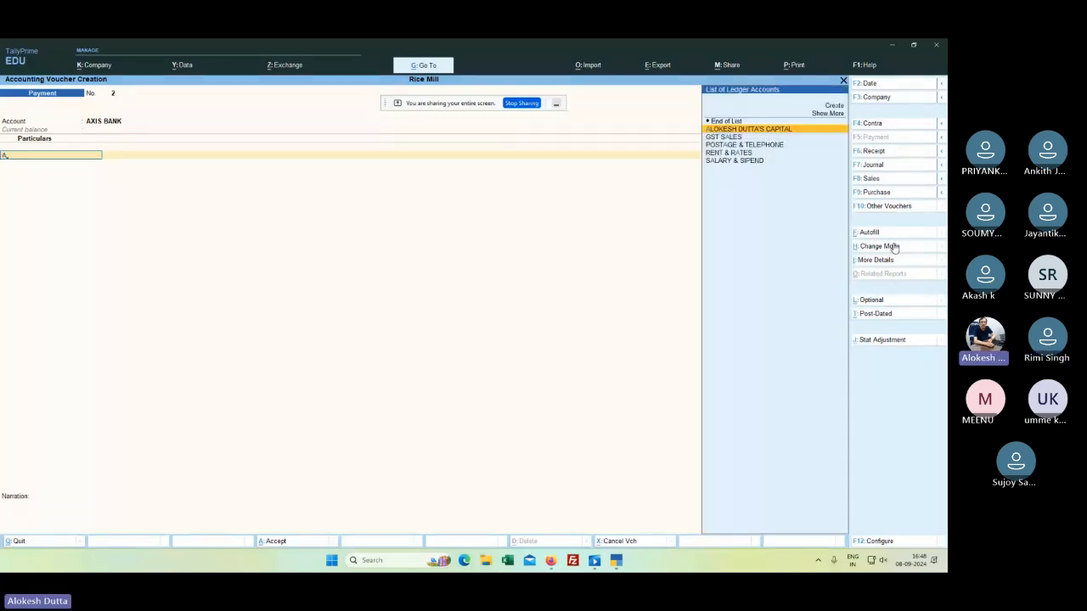
pyautogui.press('Return')
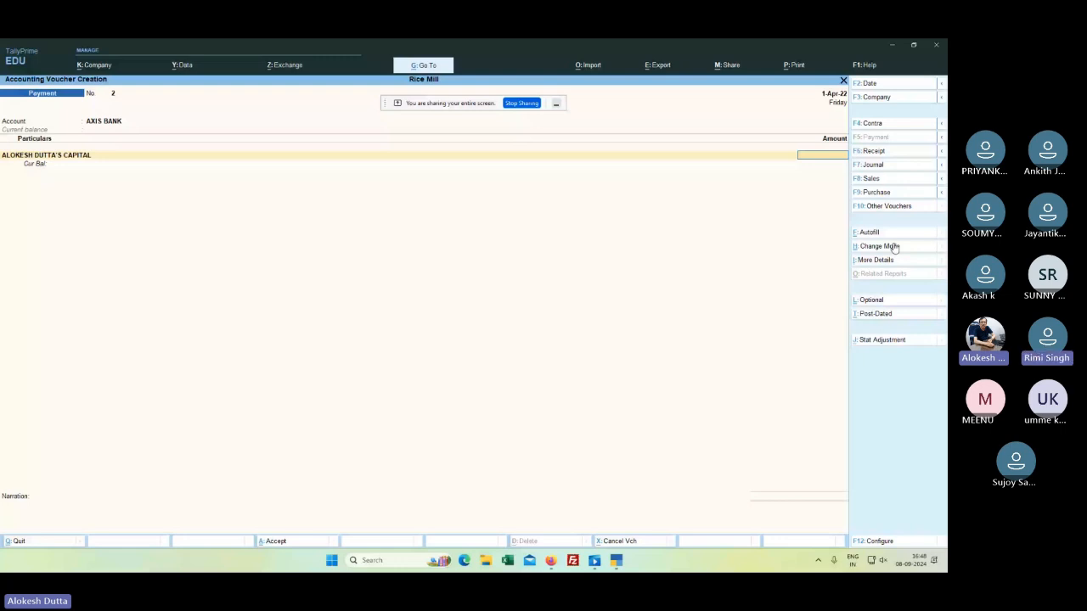
pyautogui.write('10')
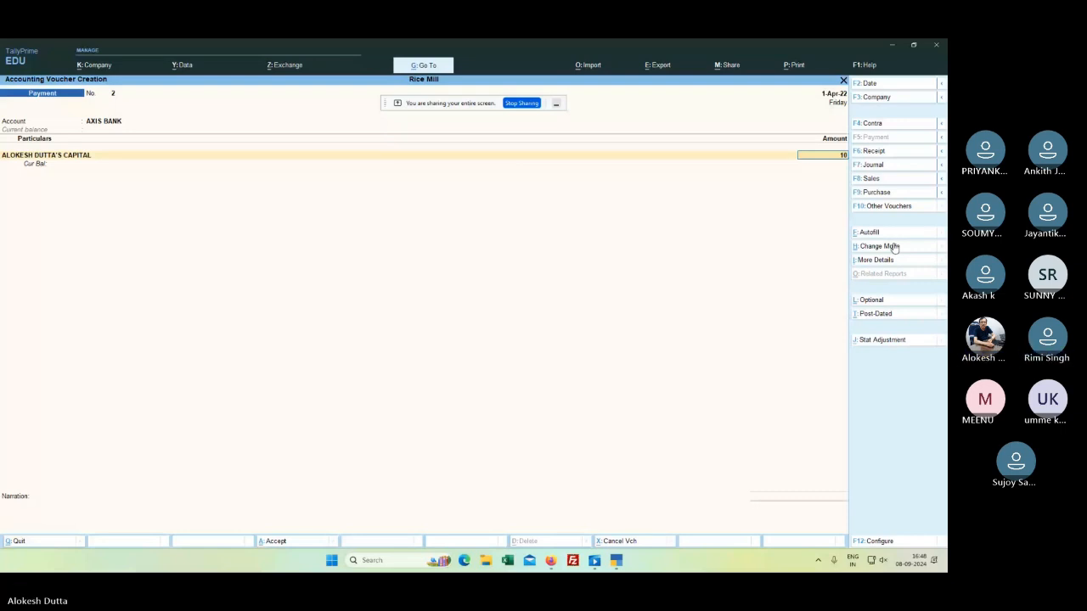
pyautogui.press('Return')
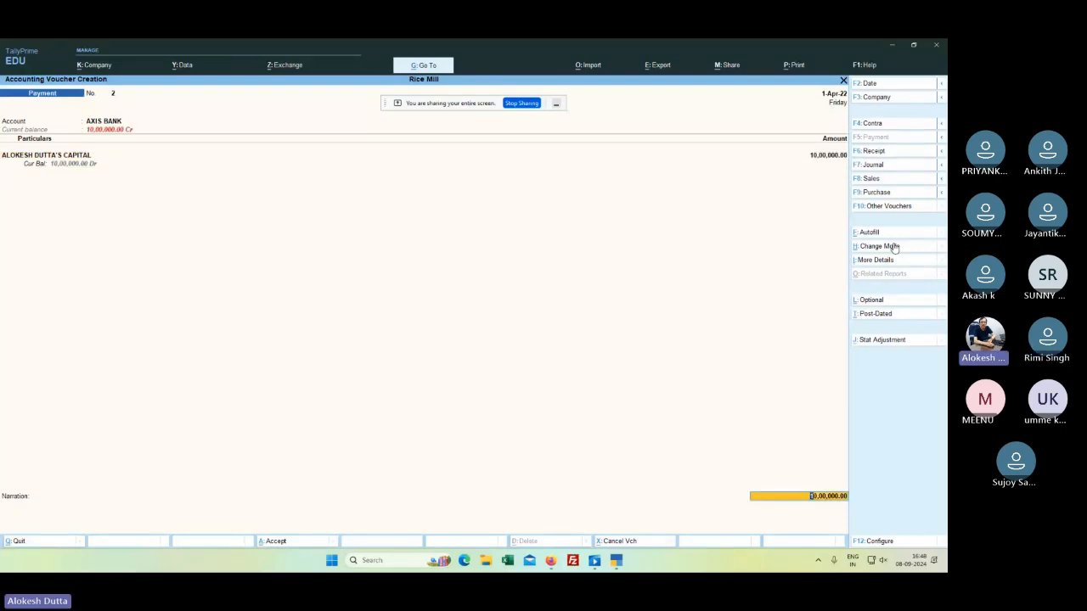
# Step: Accept the cheque bank allocation and save the payment voucher
pyautogui.press('Return')
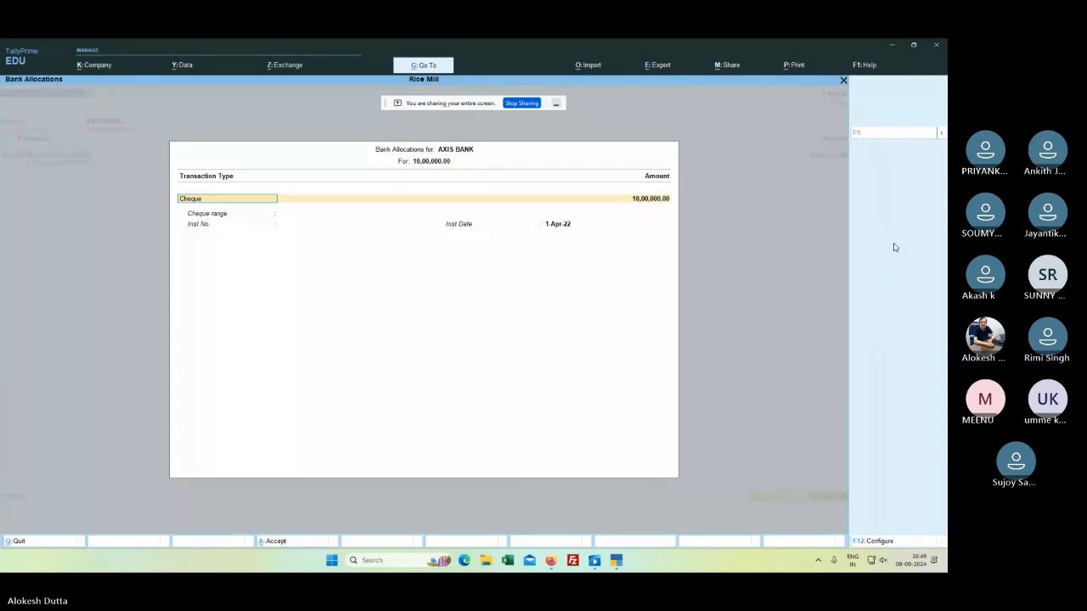
pyautogui.hotkey('ctrl', 'a')
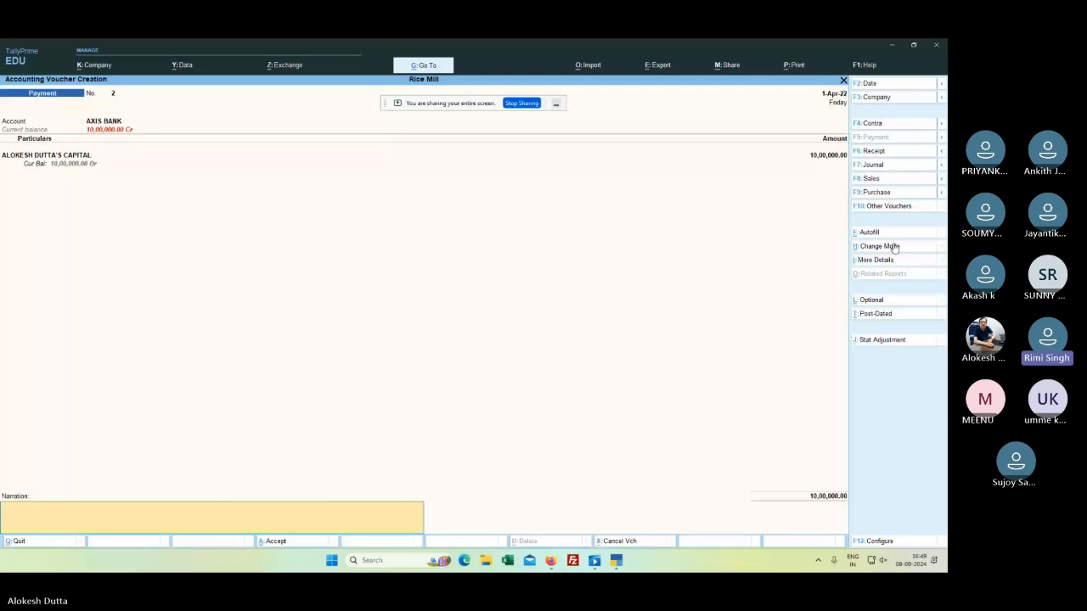
pyautogui.press('Return')
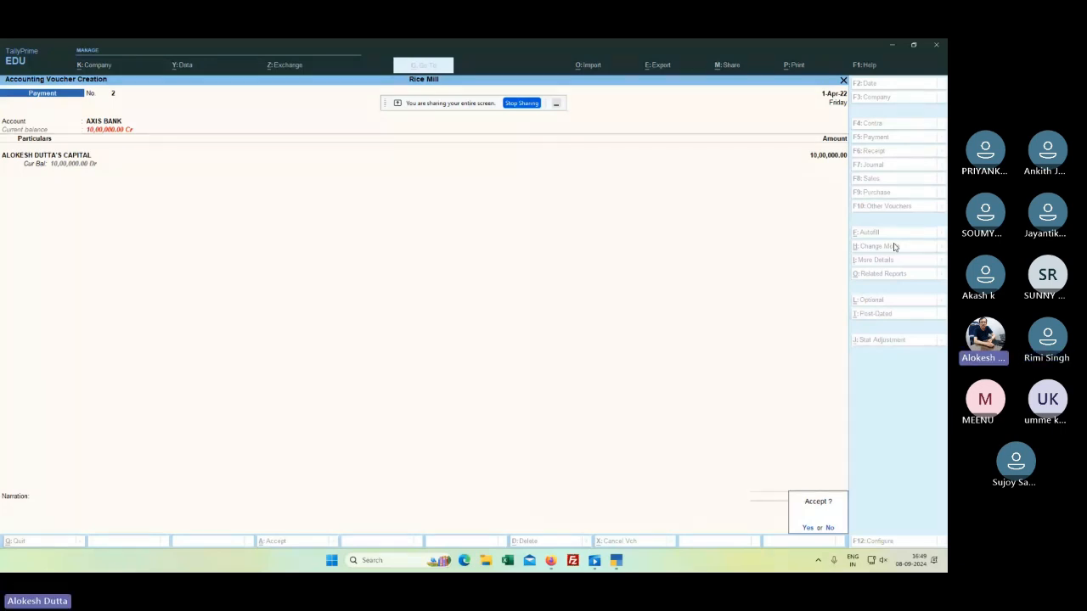
pyautogui.press('Return')
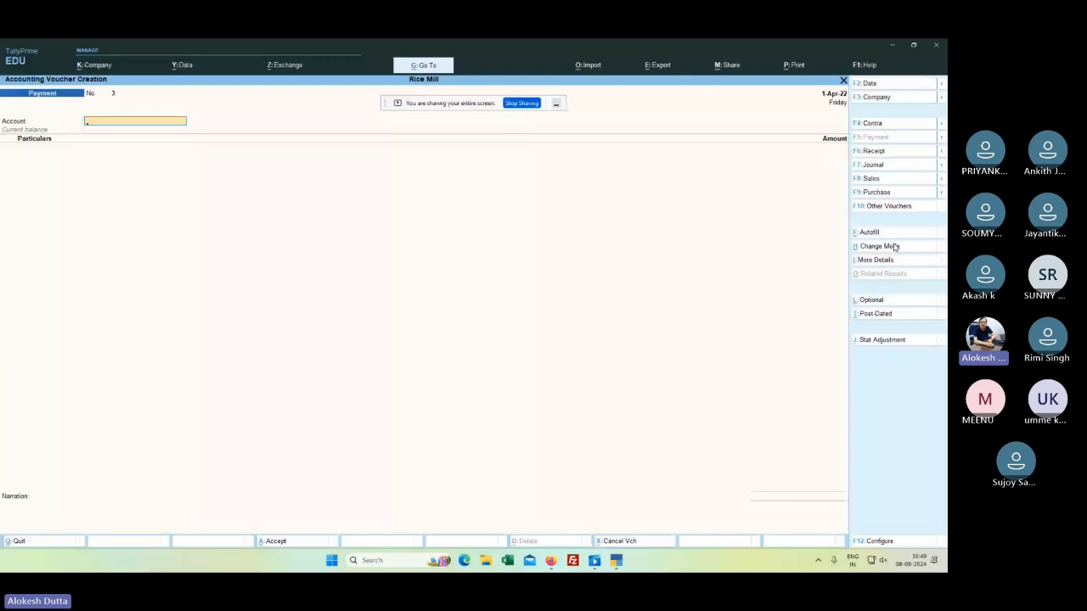
pyautogui.press('Escape')
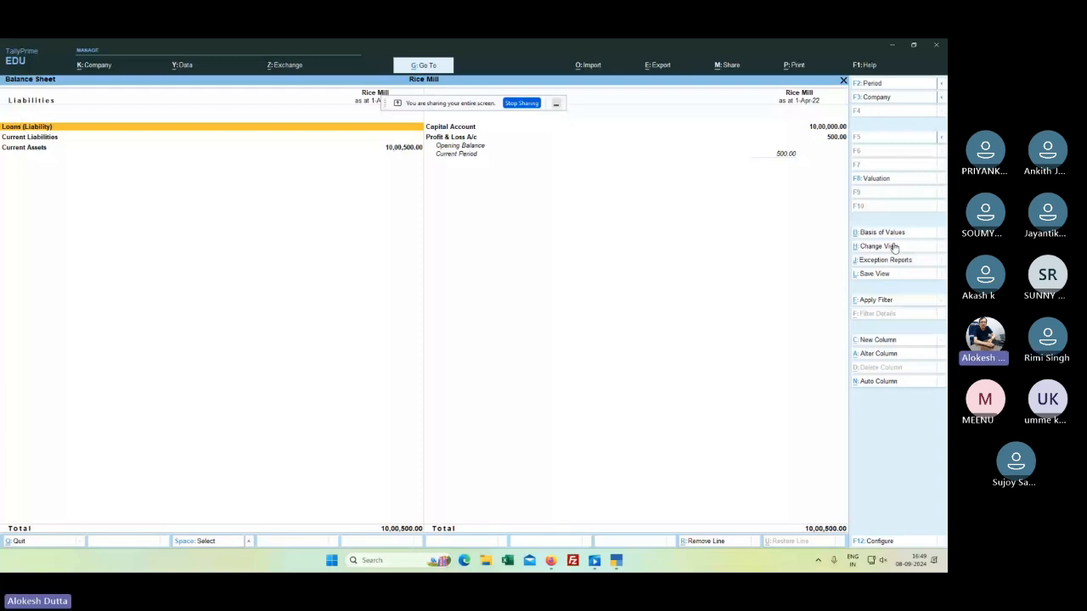
# Step: Drill into Current Assets > Bank Accounts to confirm AXIS BANK holds 10,00,000.00
pyautogui.press('Right')
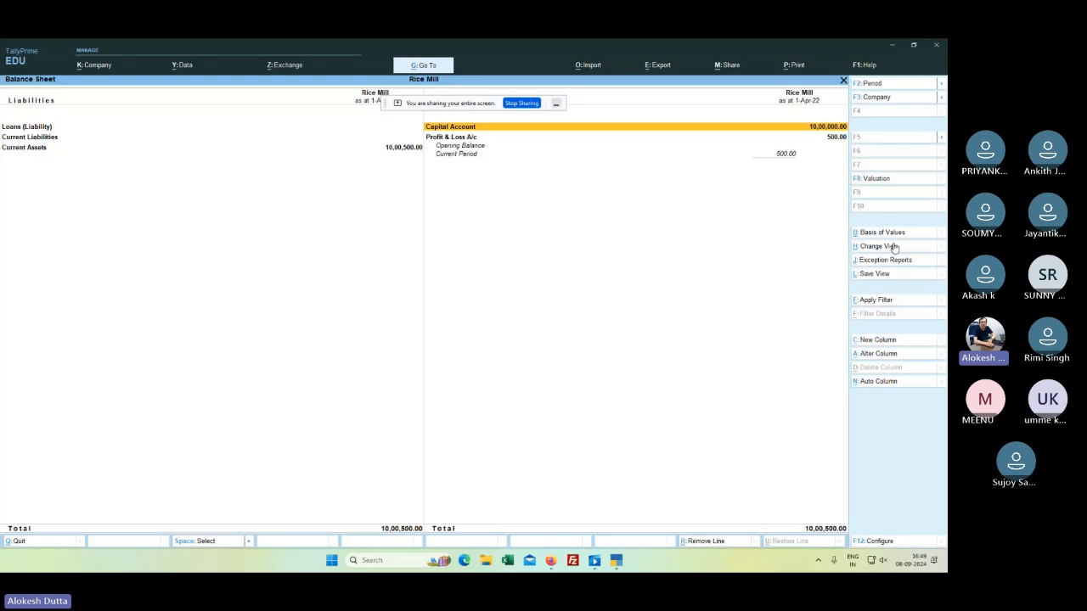
pyautogui.press('Down')
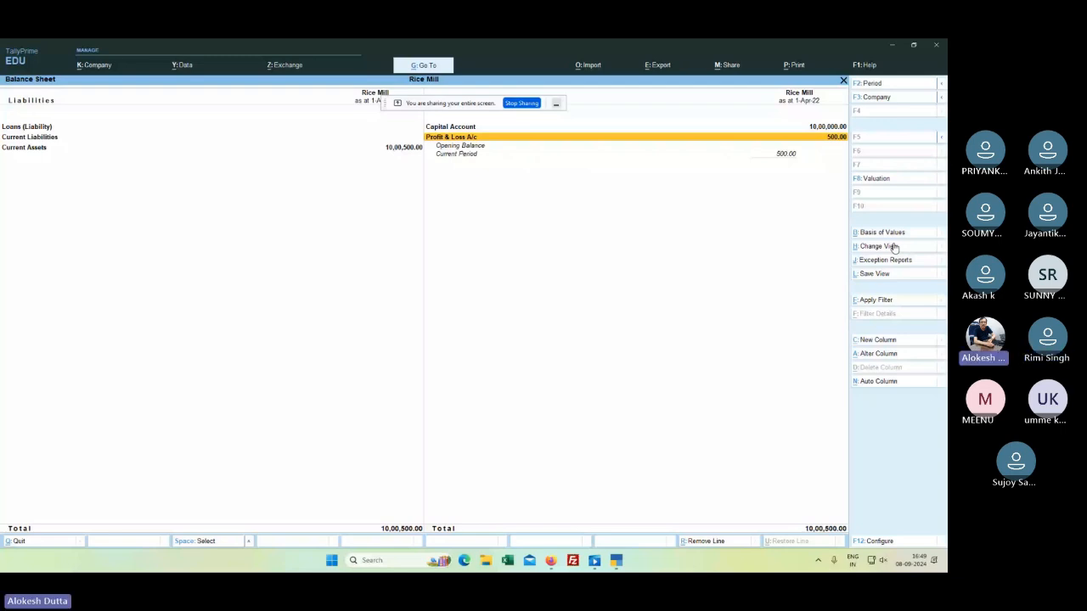
pyautogui.press('Up')
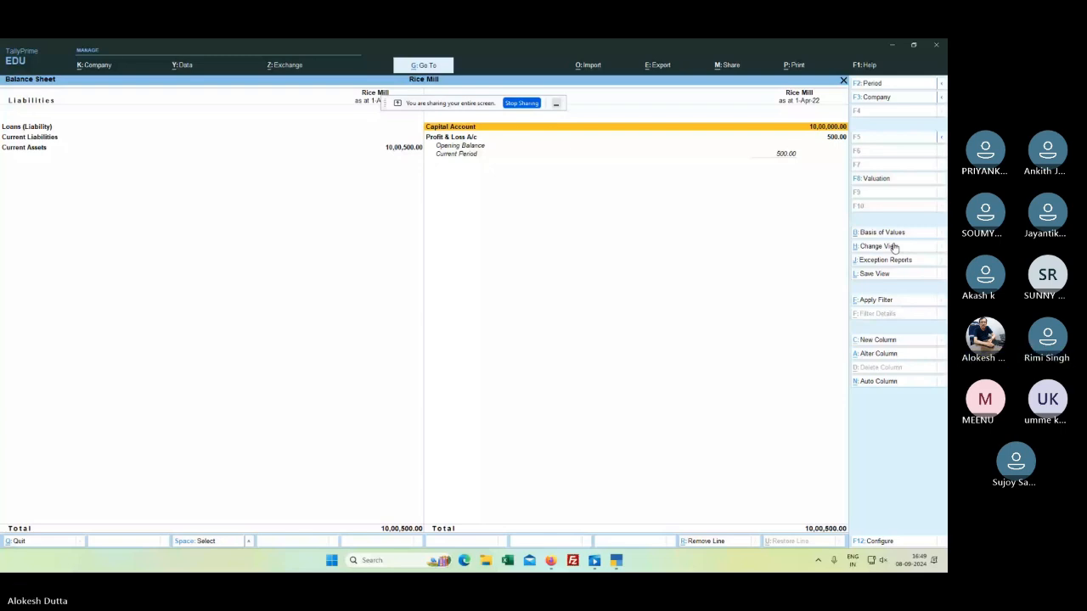
pyautogui.press('Left')
pyautogui.press('Return')
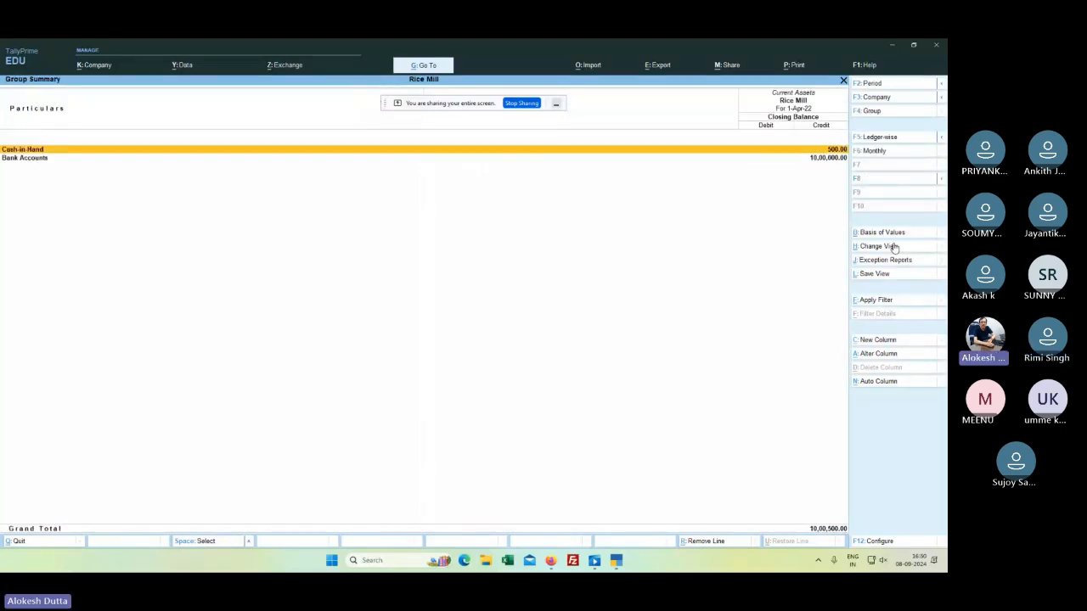
pyautogui.press('Down')
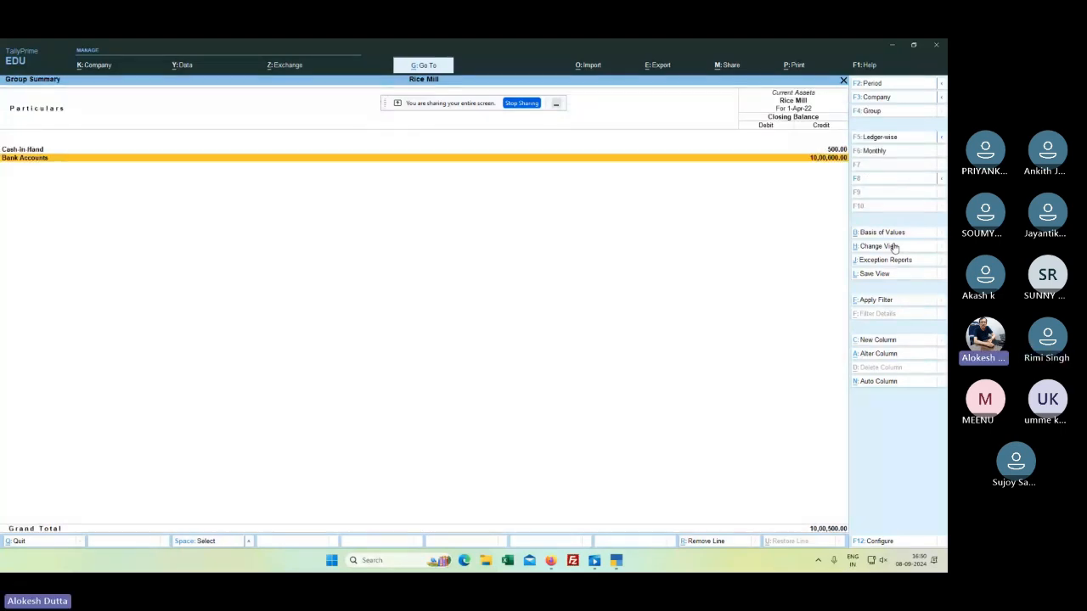
pyautogui.press('Return')
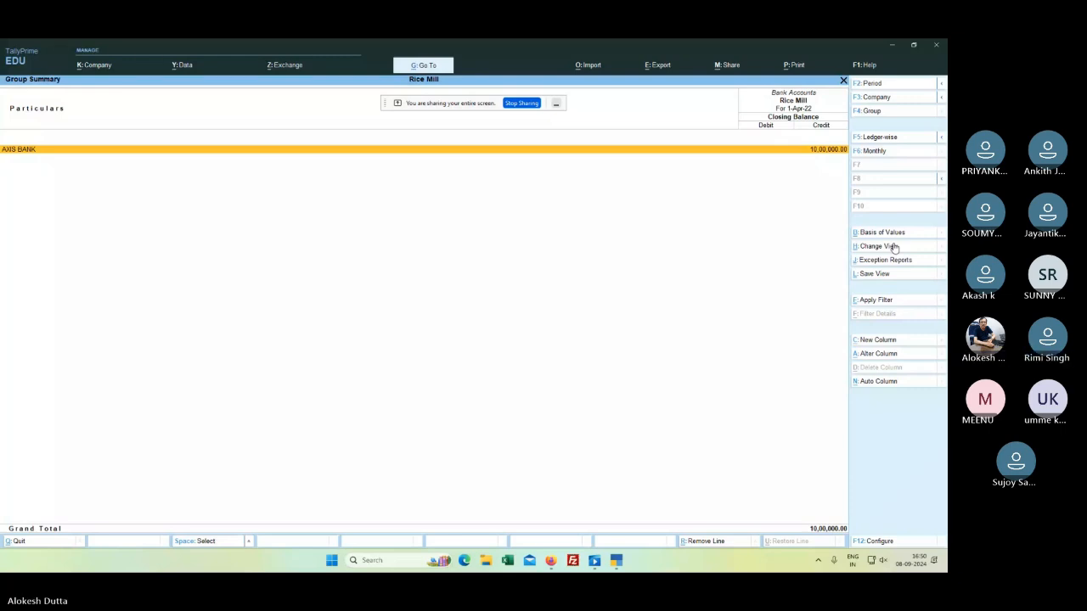
pyautogui.press('Escape')
pyautogui.press('Escape')
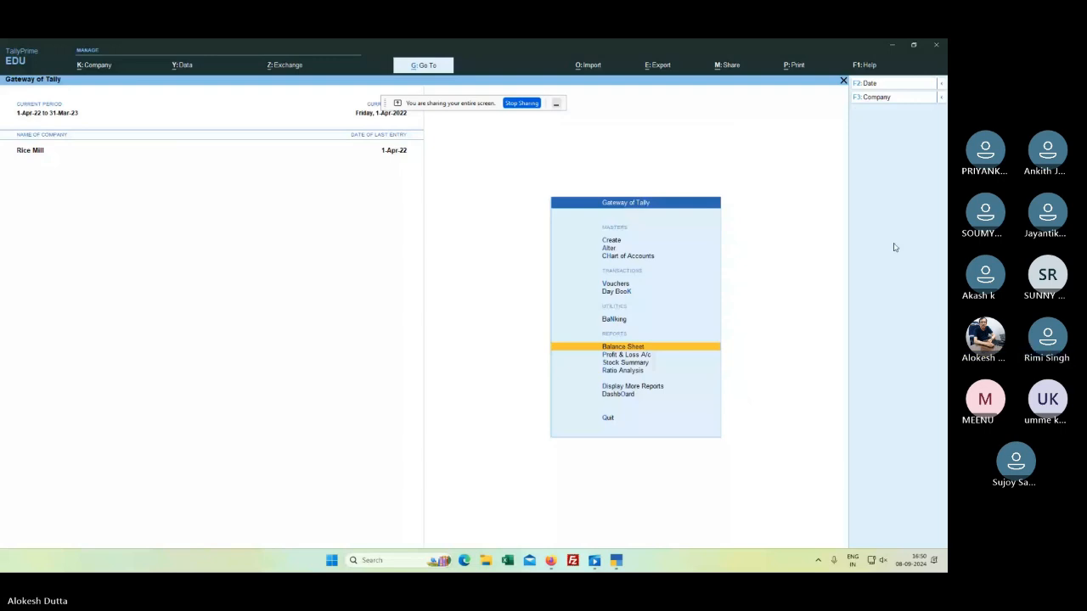
# Step: Open the AXIS BANK ledger report and reopen its Payment voucher No. 2 for alteration
pyautogui.press('Down')
pyautogui.press('Down')
pyautogui.press('Down')
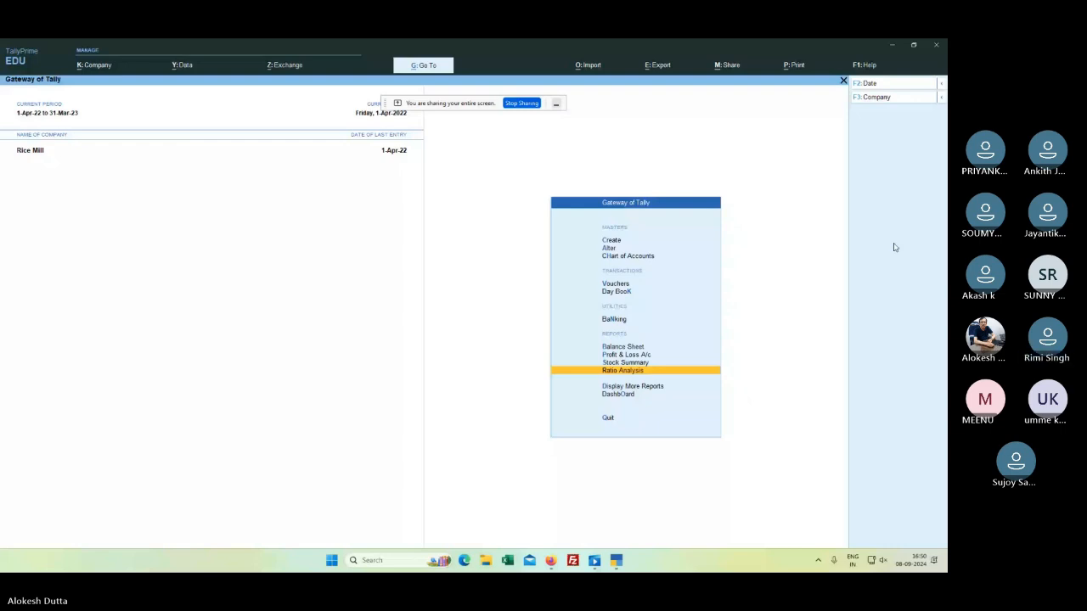
pyautogui.press('Down')
pyautogui.press('Return')
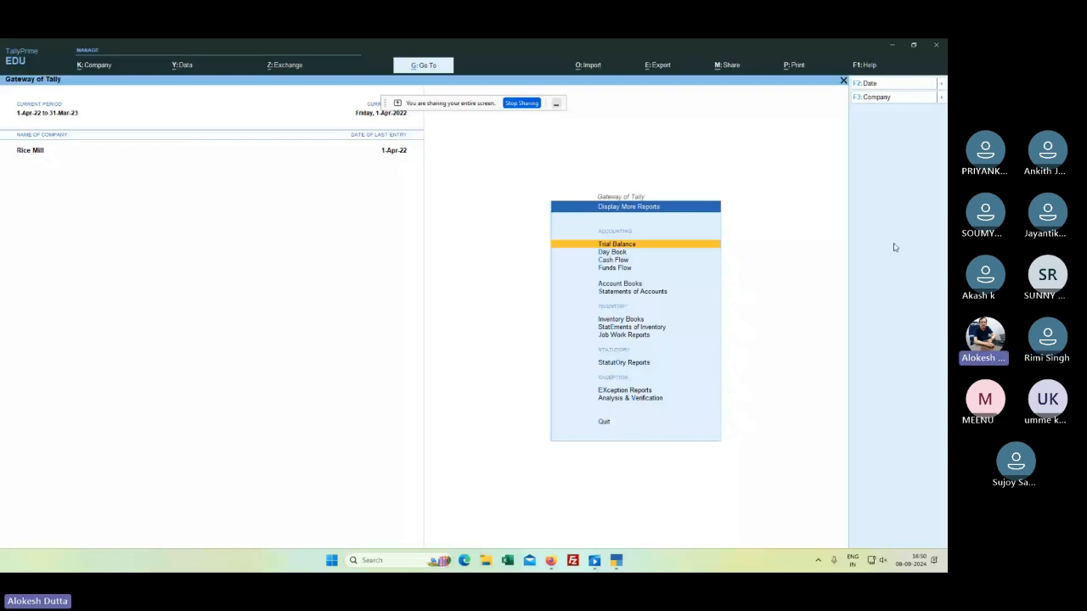
pyautogui.press('a')
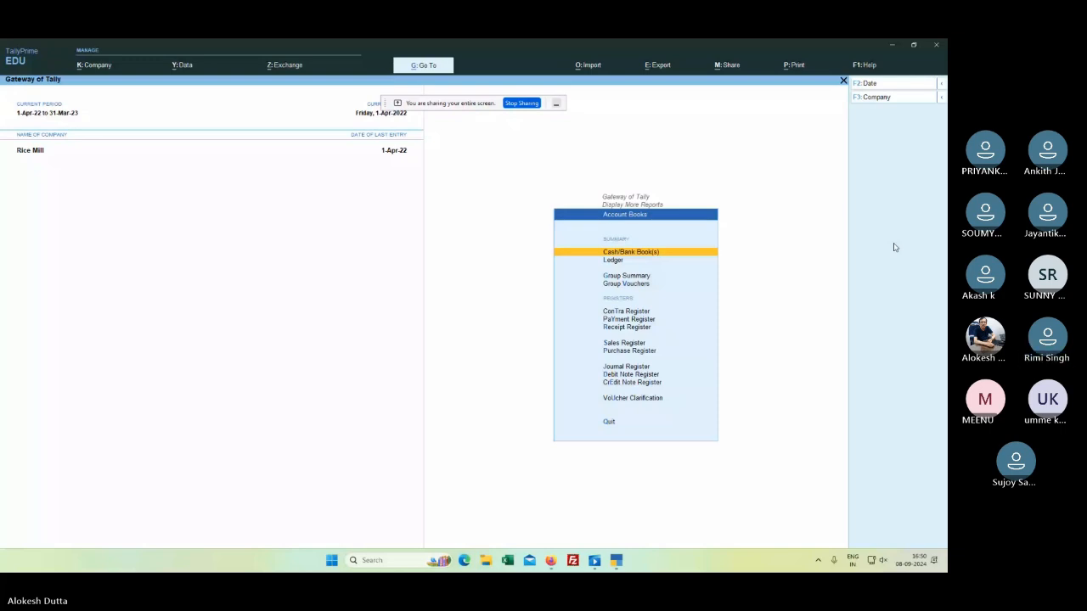
pyautogui.press('l')
pyautogui.press('Down')
pyautogui.press('Return')
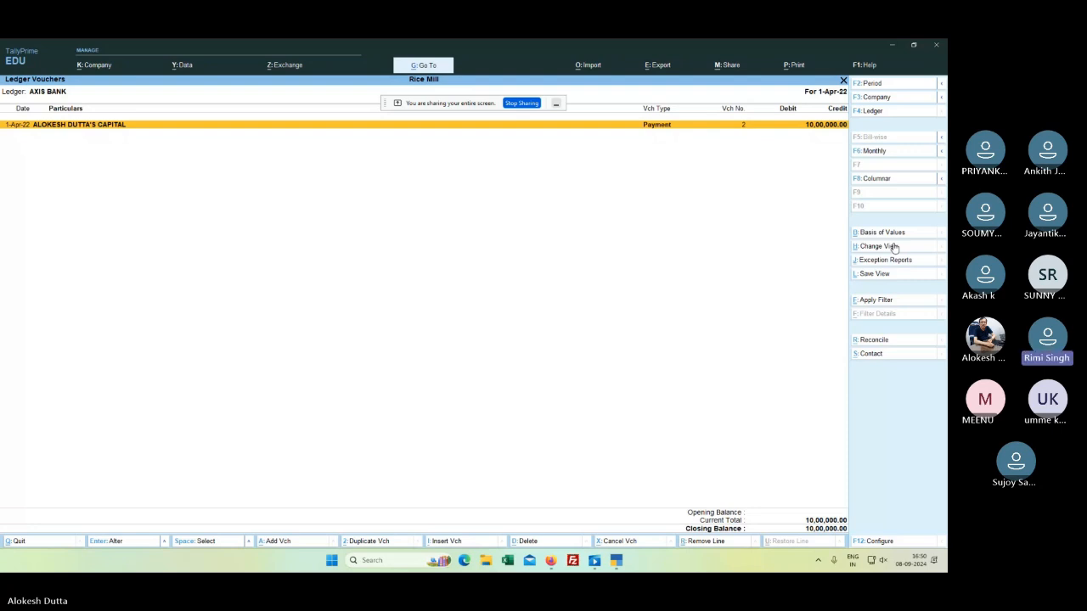
pyautogui.press('Return')
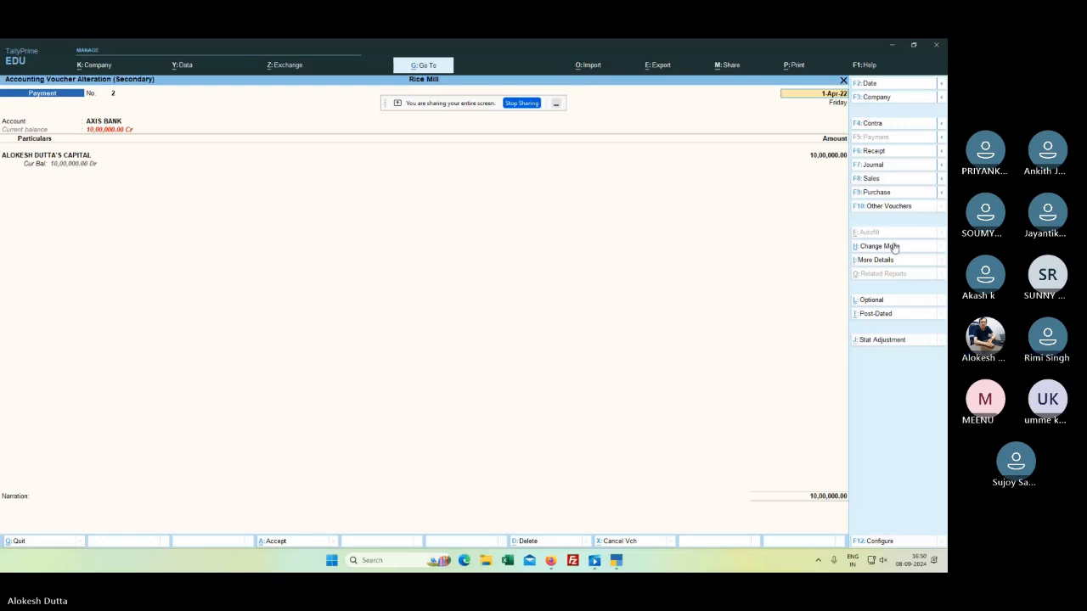
# Step: Convert the 10,00,000 AXIS BANK entry into Receipt voucher No. 1 and save it
pyautogui.press('Return')
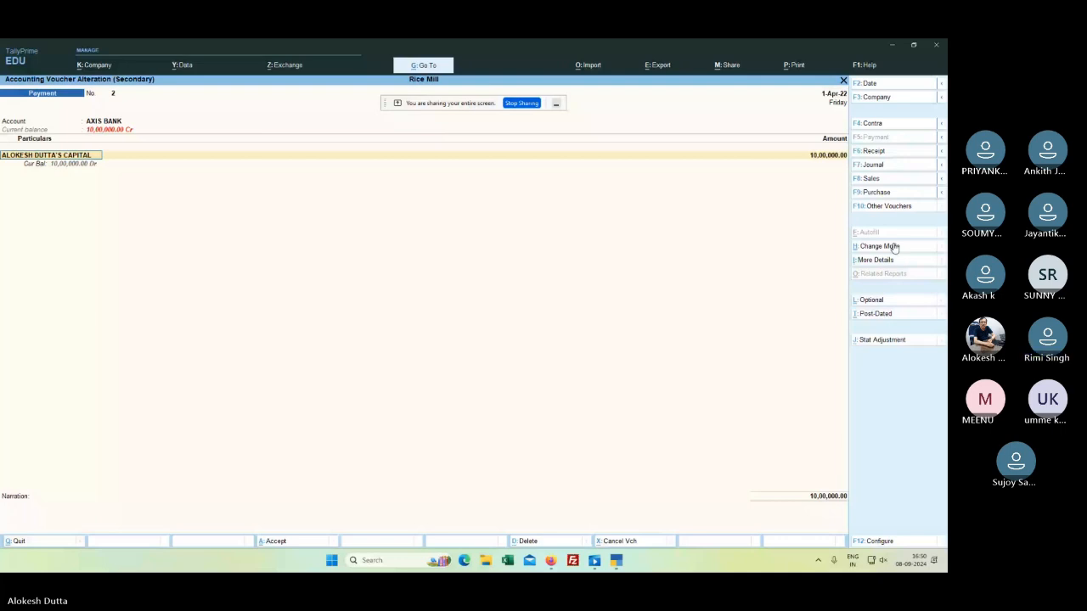
pyautogui.write('A')
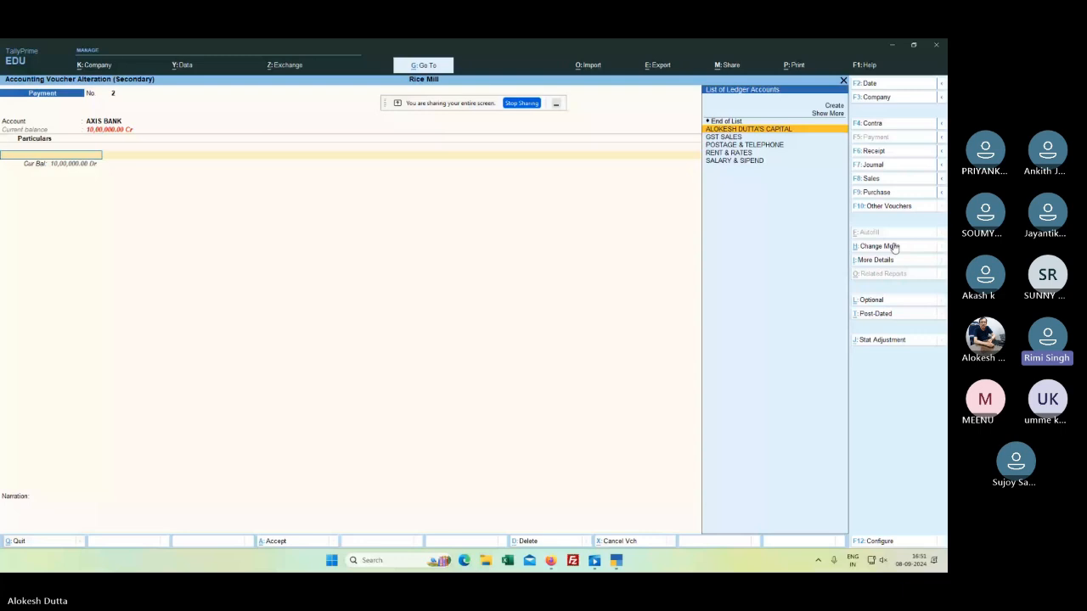
pyautogui.click(894, 248)
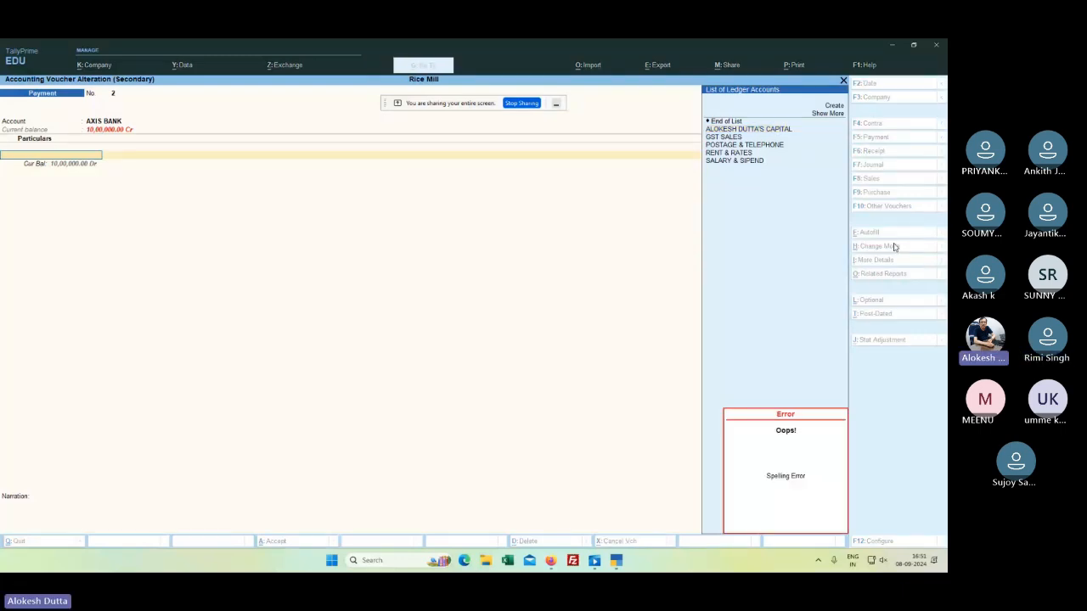
pyautogui.click(874, 152)
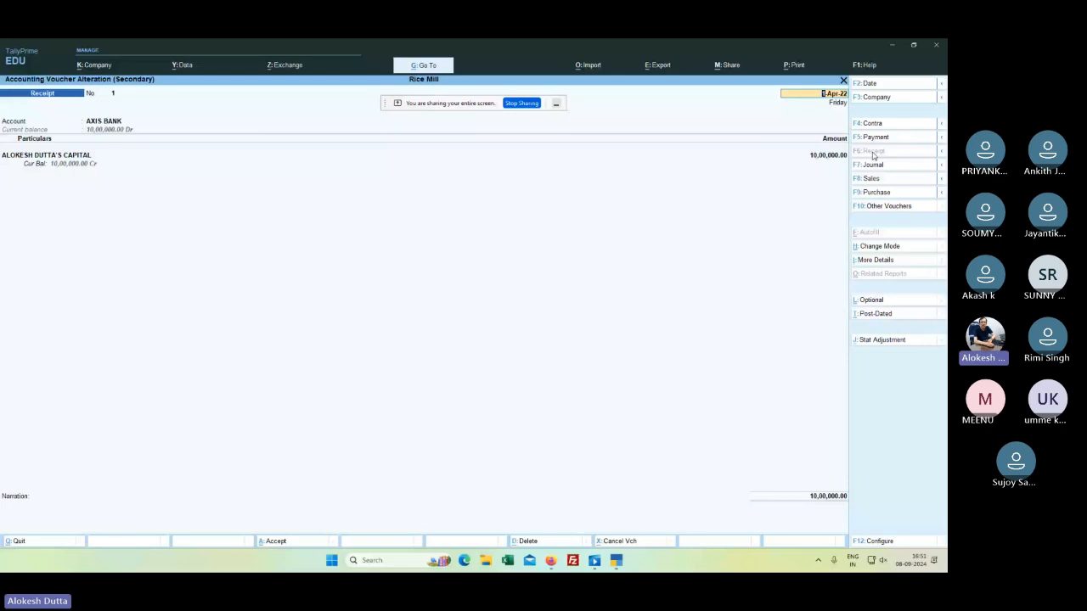
pyautogui.press('Return')
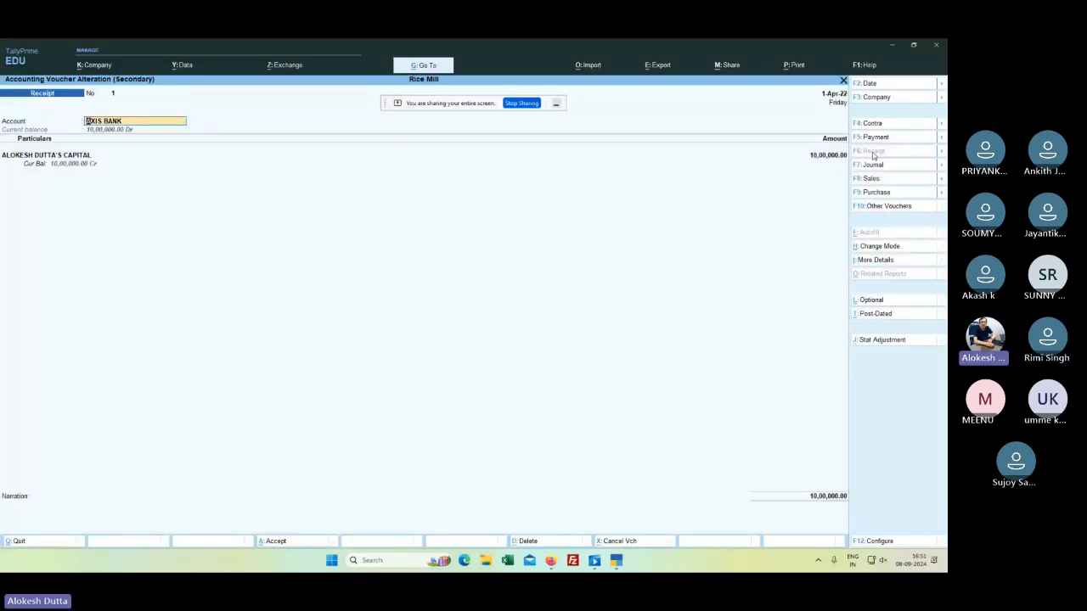
pyautogui.press('Return')
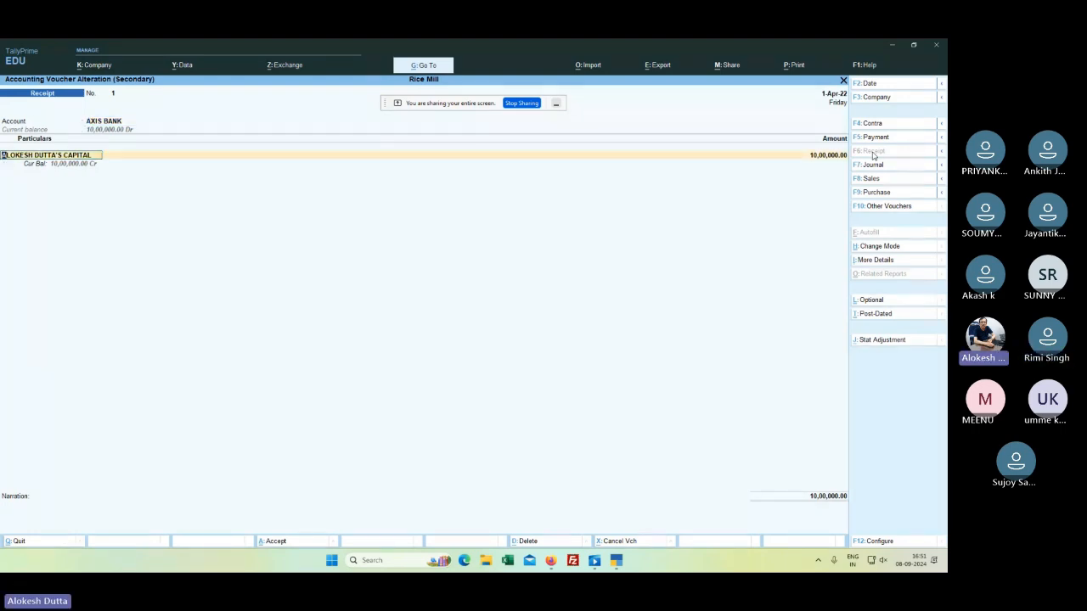
pyautogui.press('Return')
pyautogui.press('Return')
pyautogui.press('Return')
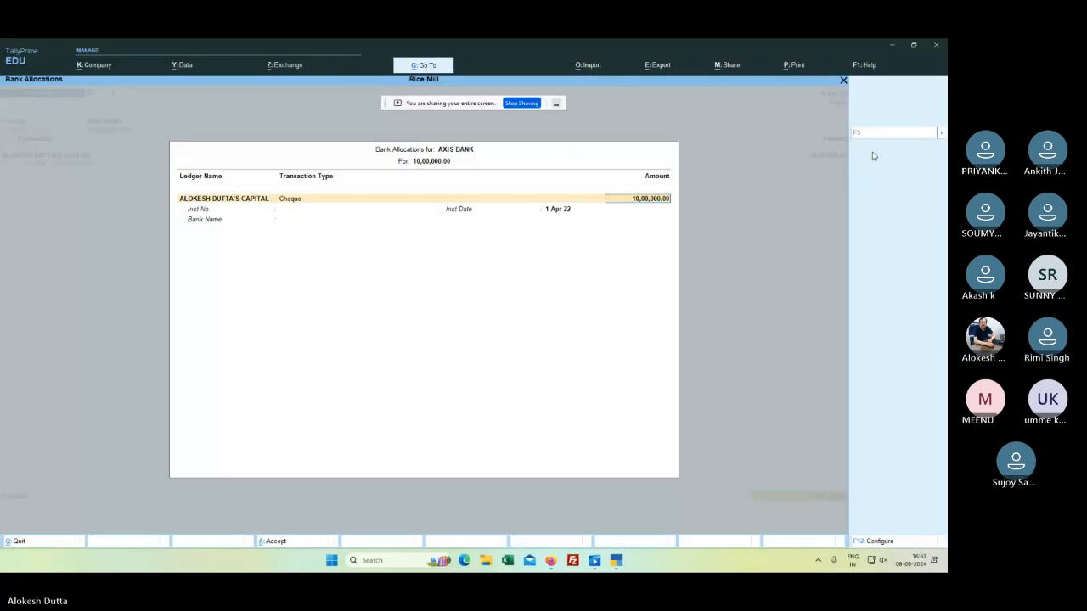
pyautogui.press('Return')
pyautogui.press('Return')
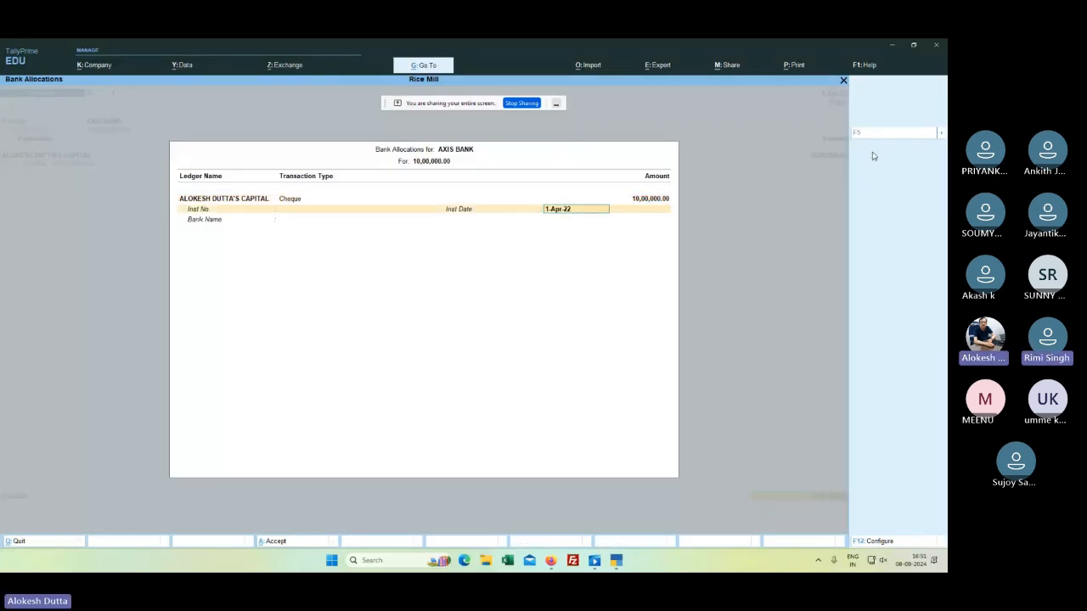
pyautogui.press('Return')
pyautogui.press('Return')
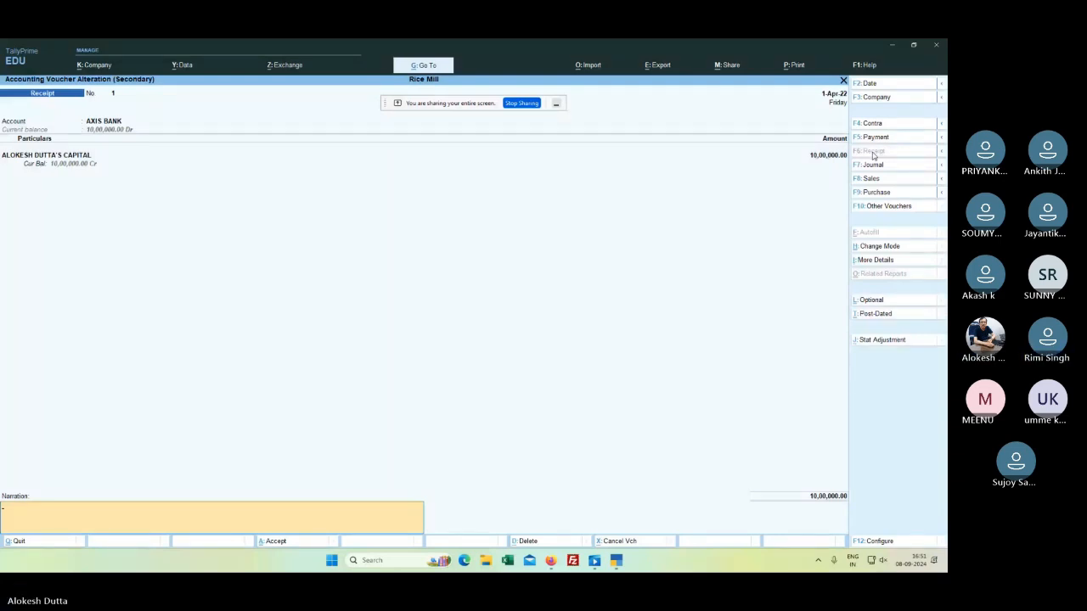
pyautogui.press('Return')
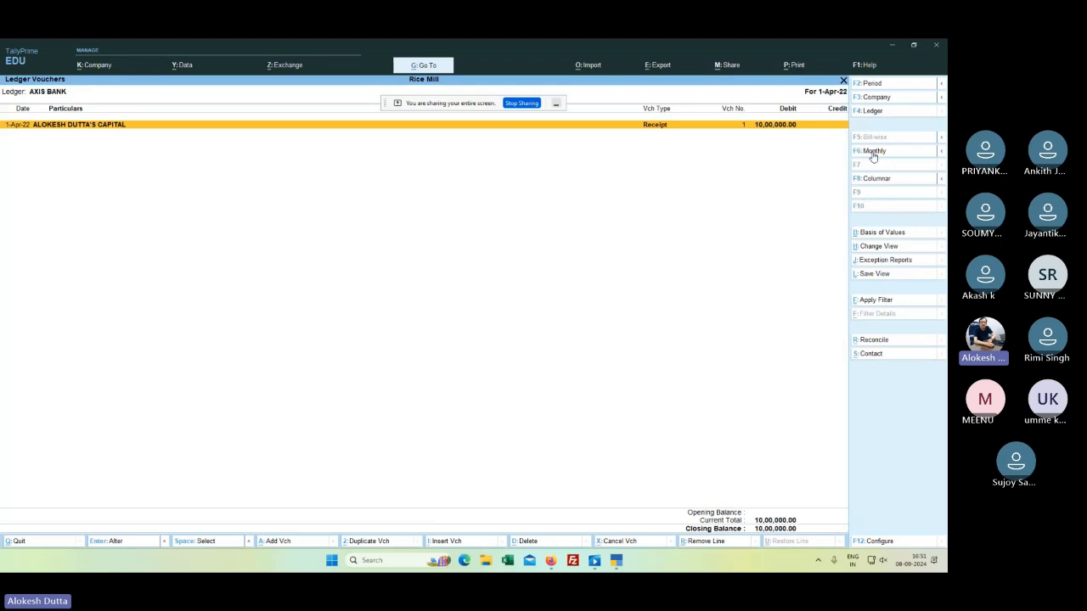
pyautogui.press('Escape')
pyautogui.press('Escape')
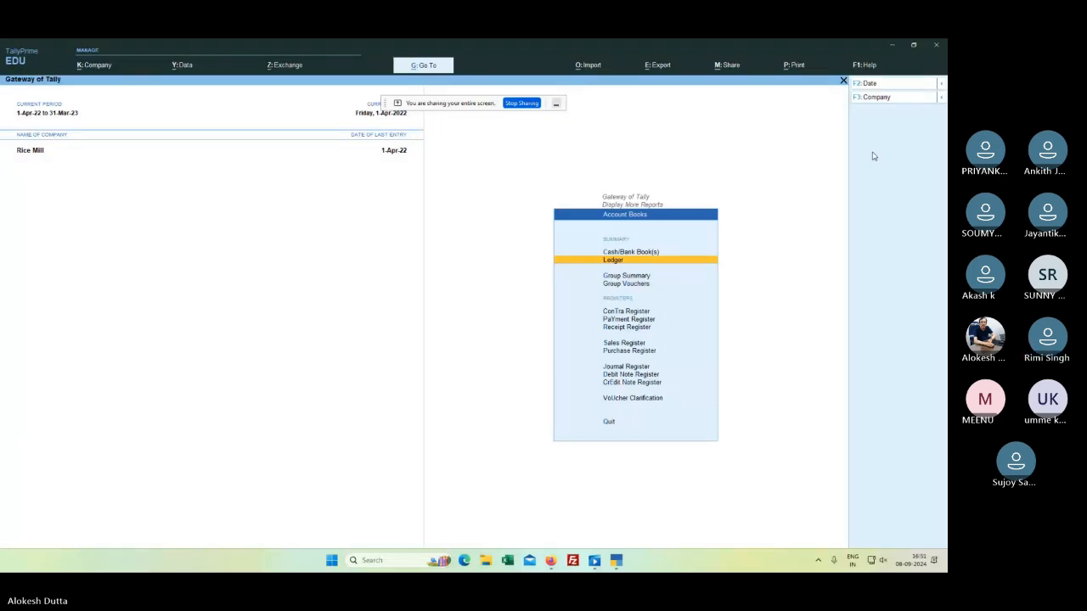
pyautogui.press('Escape')
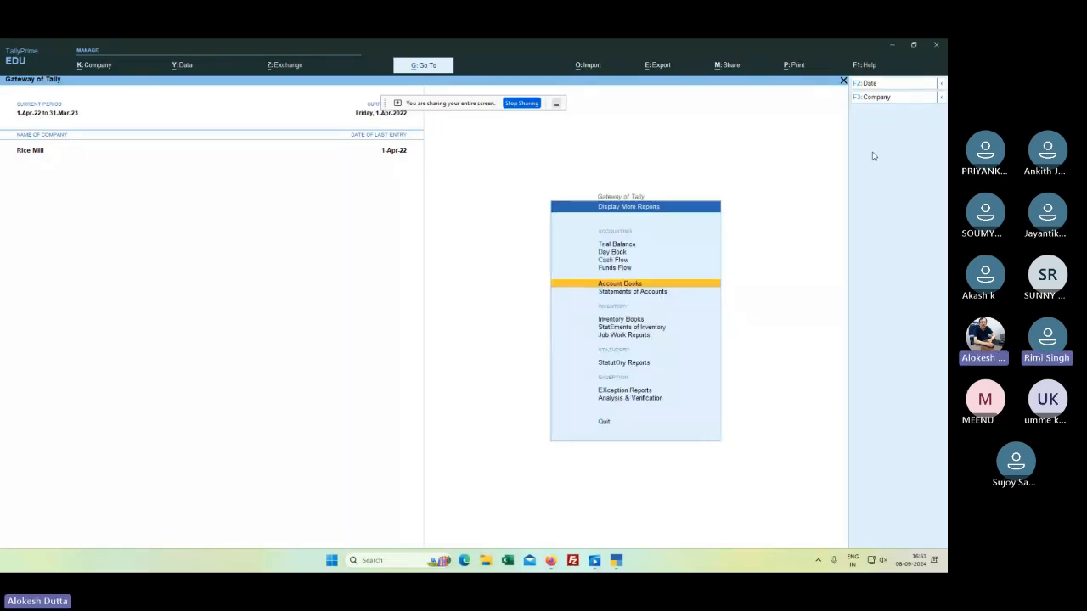
pyautogui.press('Escape')
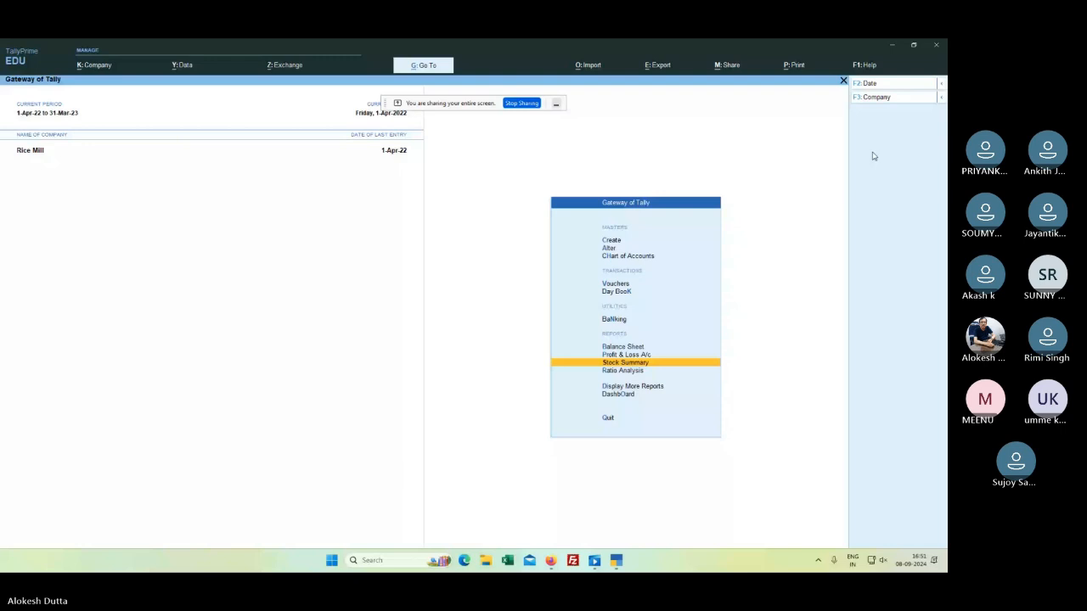
pyautogui.press('b')
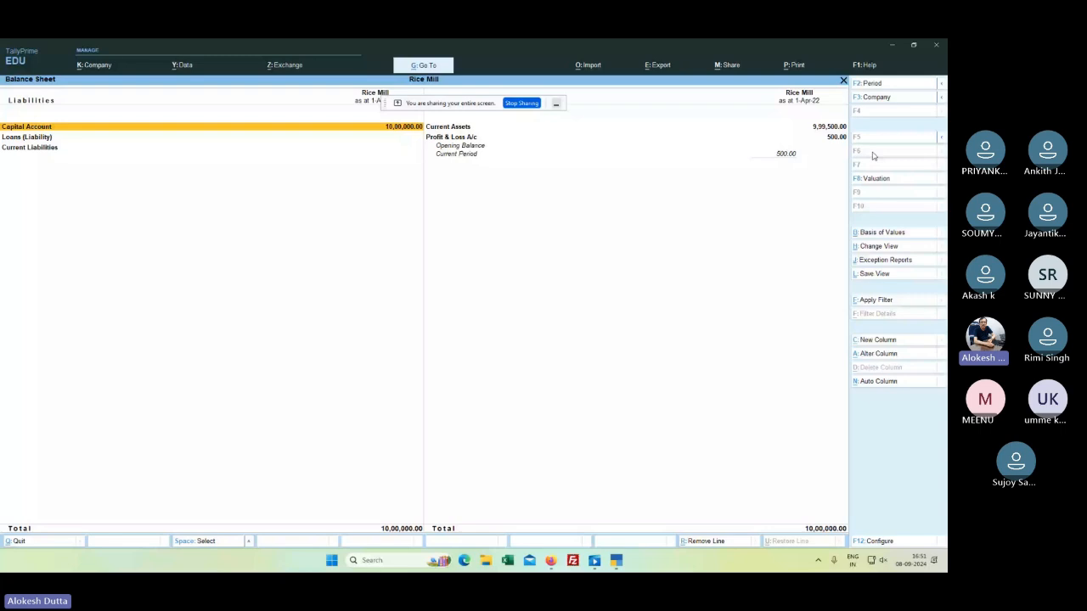
pyautogui.press('Right')
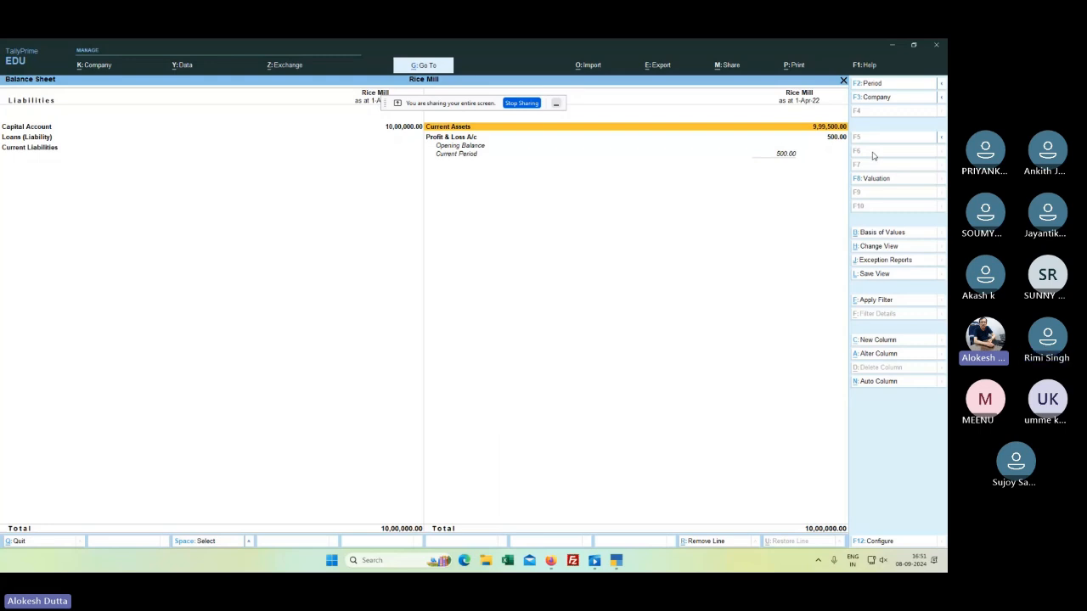
# Step: Drill into the Cash ledger's April vouchers, showing the 500.00 Postage & Telephone payment
pyautogui.press('Return')
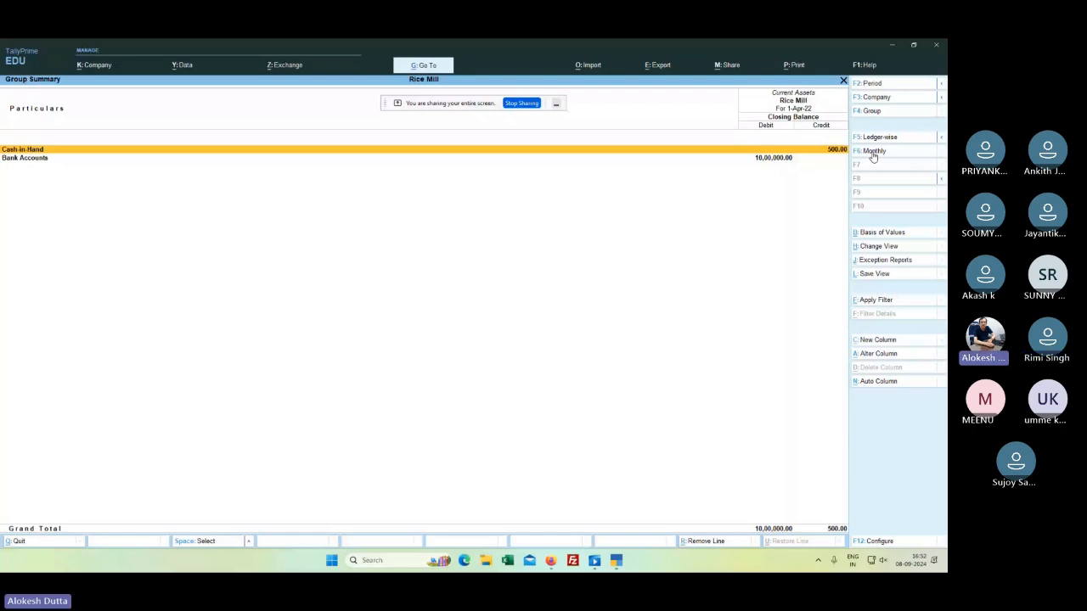
pyautogui.press('Return')
pyautogui.press('Return')
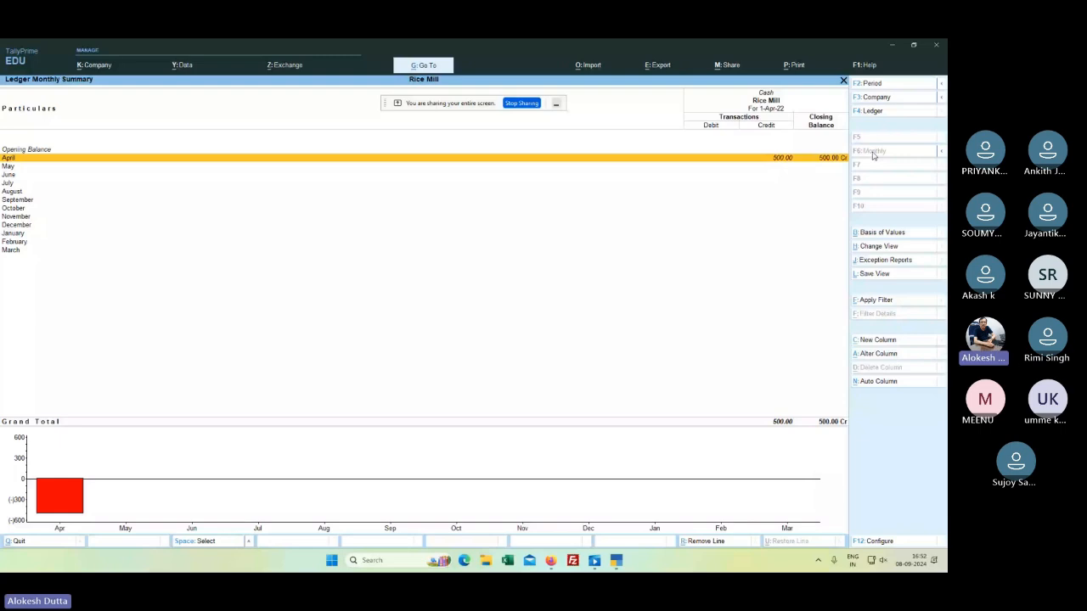
pyautogui.press('Return')
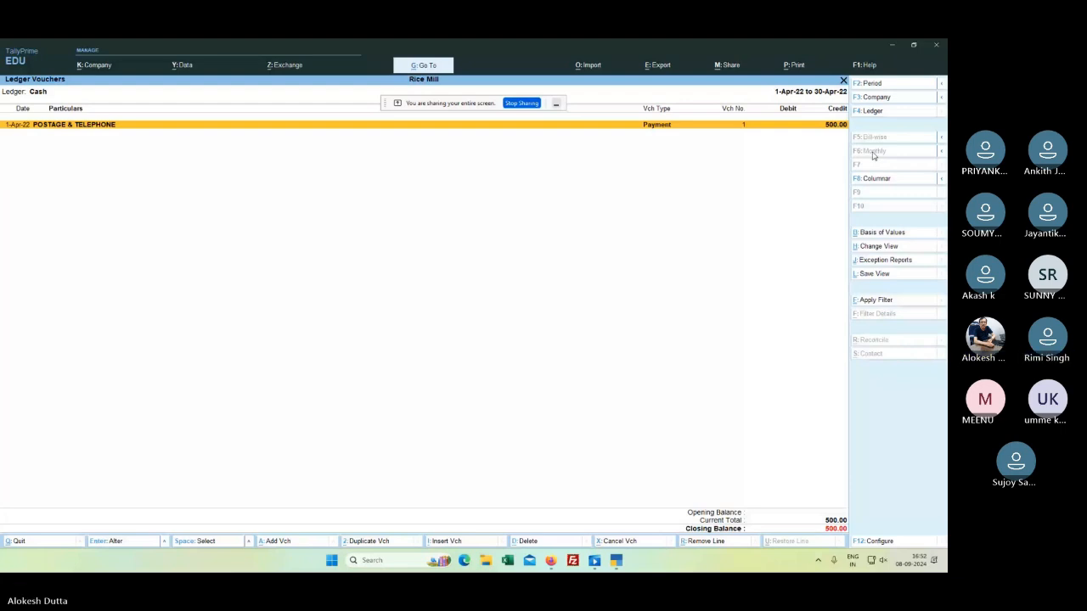
pyautogui.press('Escape')
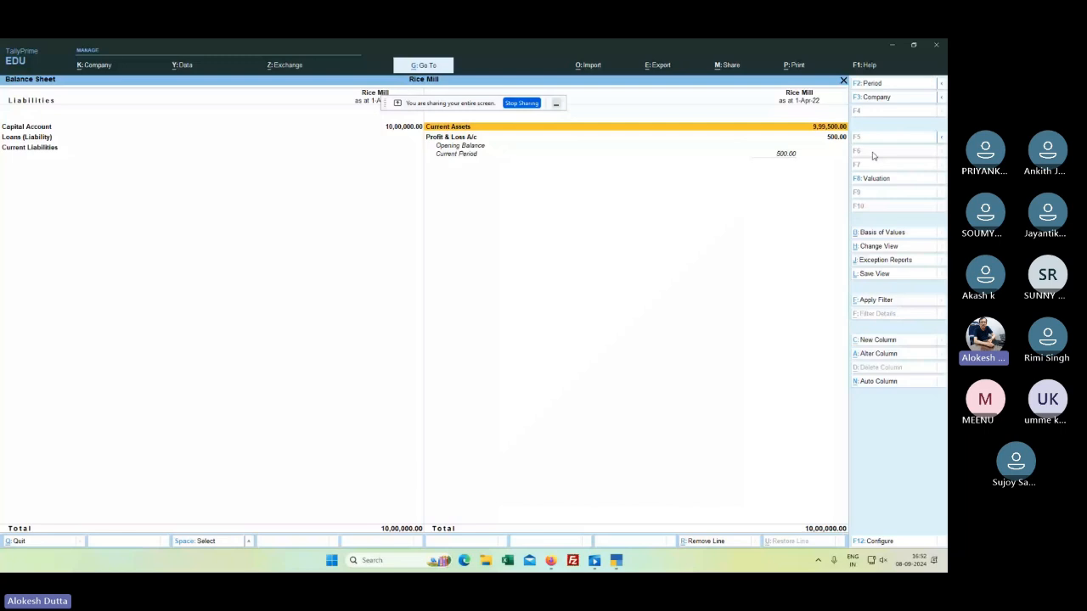
pyautogui.press('Escape')
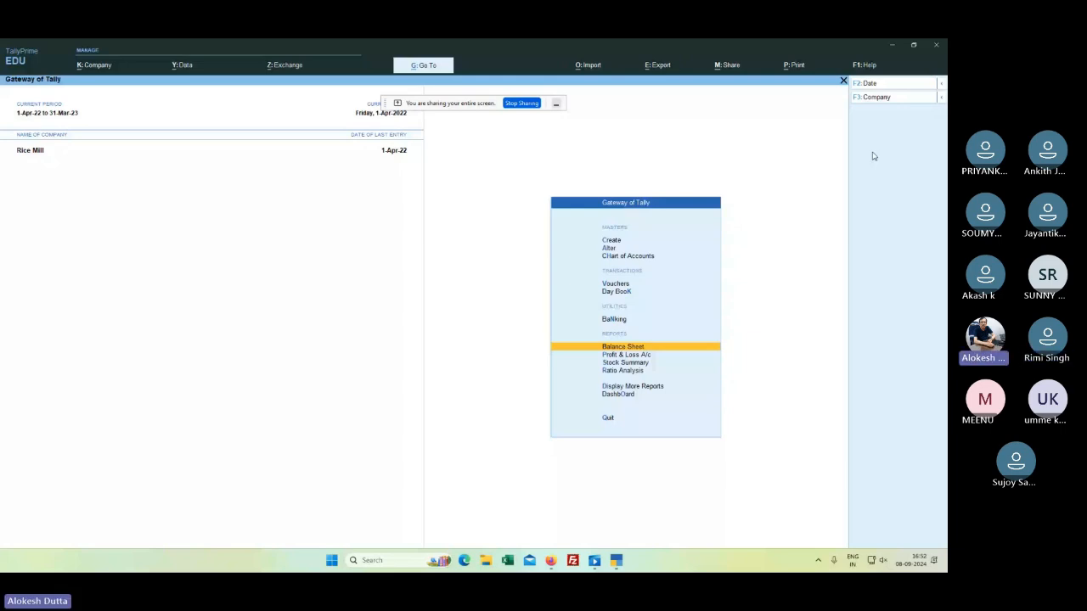
# Step: Start Contra voucher No. 1 with AXIS BANK as account and Cash for 1,00,000.00
pyautogui.press('v')
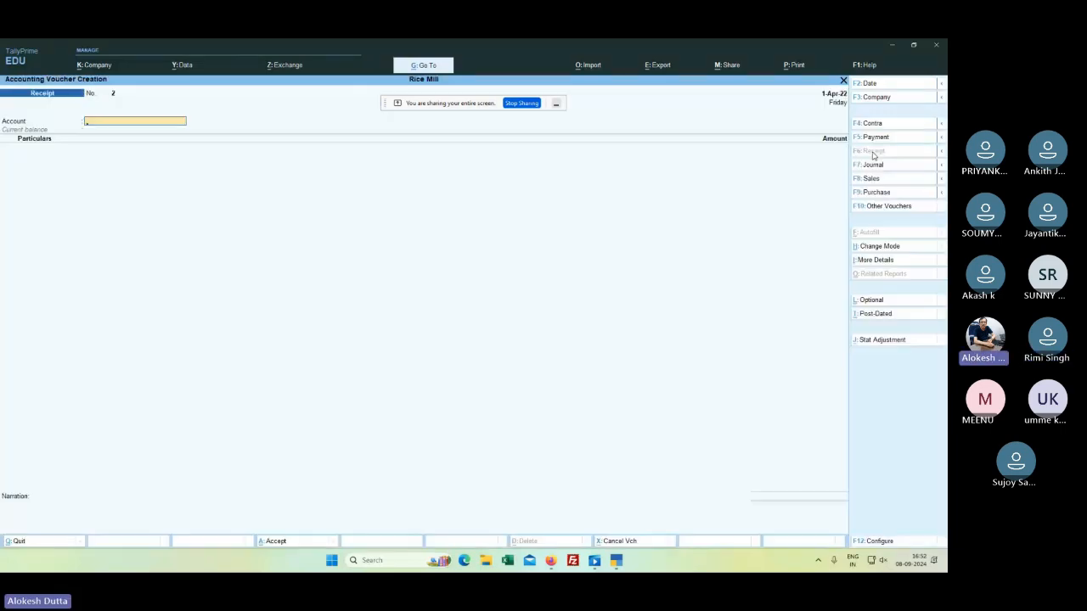
pyautogui.click(874, 124)
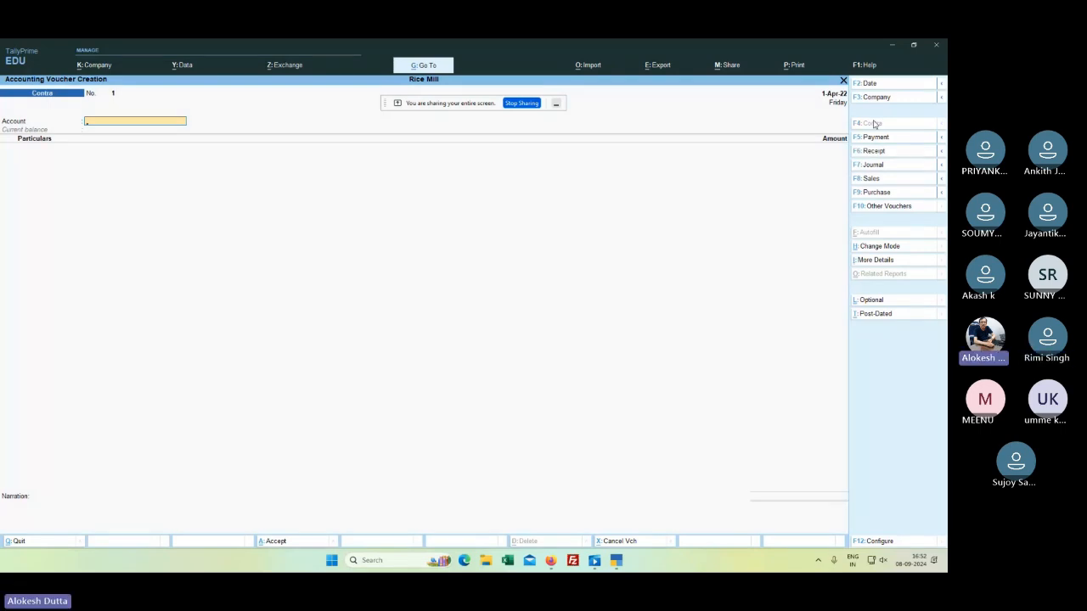
pyautogui.write('A')
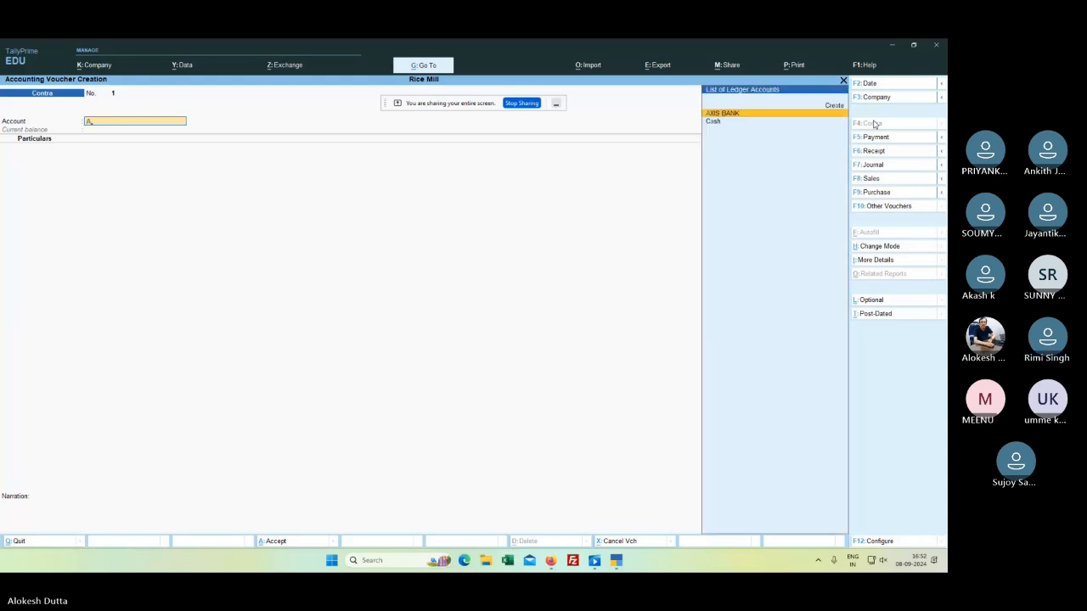
pyautogui.press('Return')
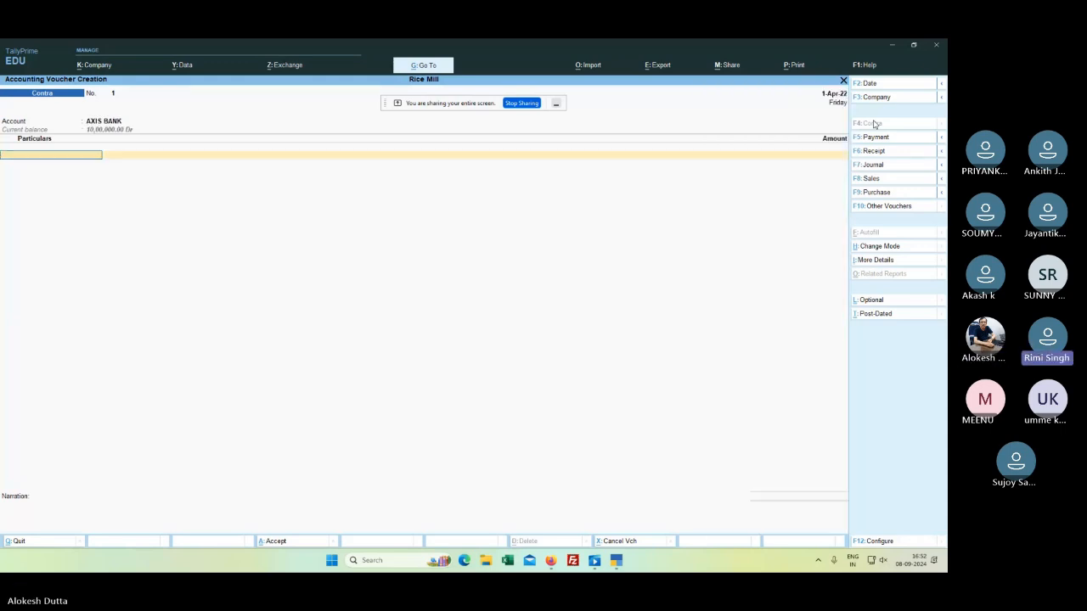
pyautogui.write('s')
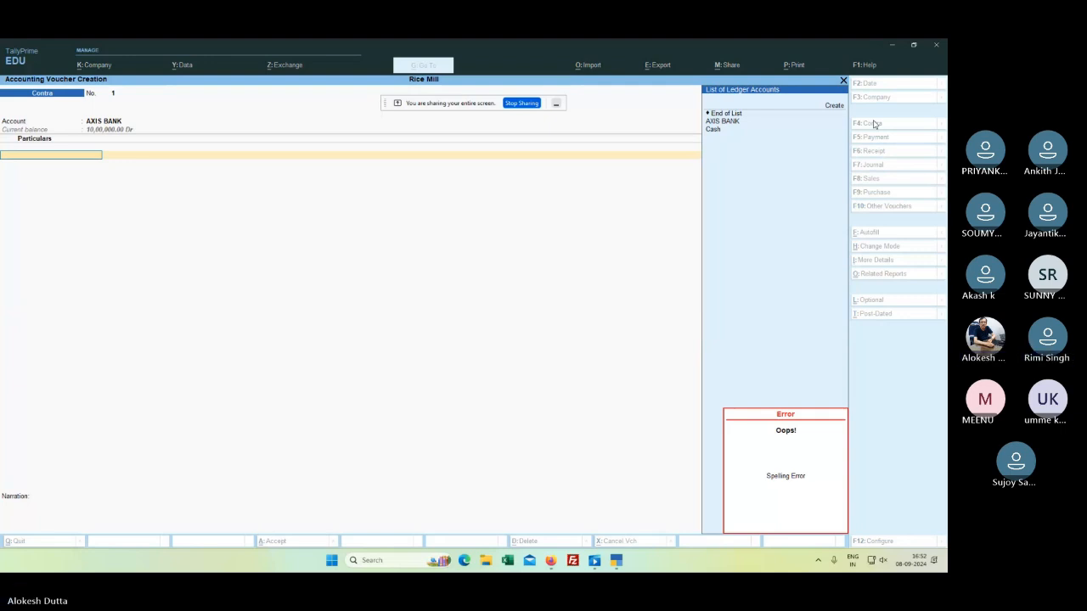
pyautogui.write('c')
pyautogui.press('Return')
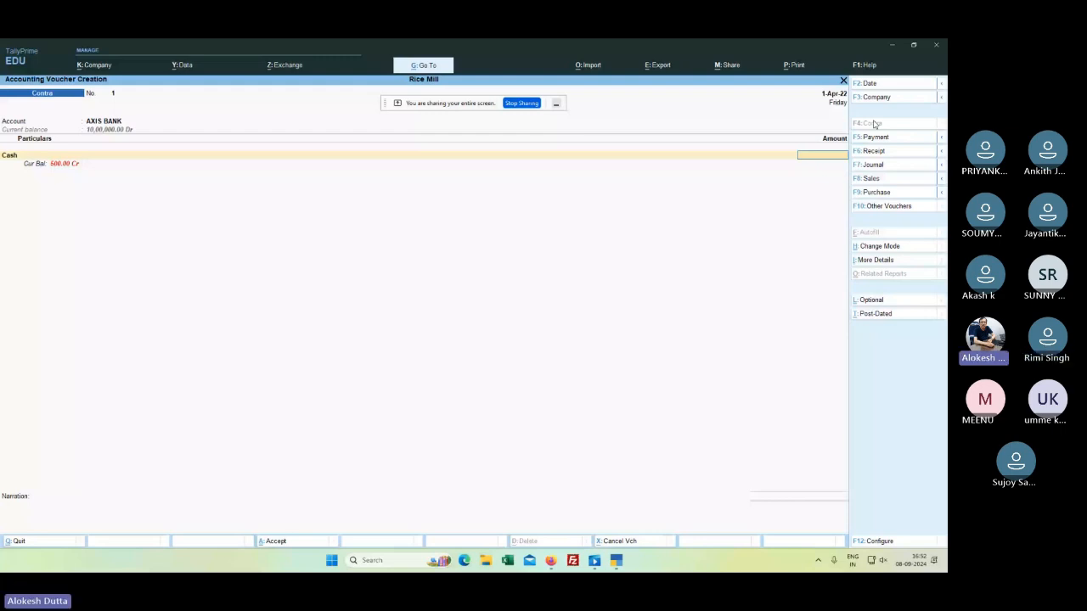
pyautogui.write('100000')
pyautogui.press('Return')
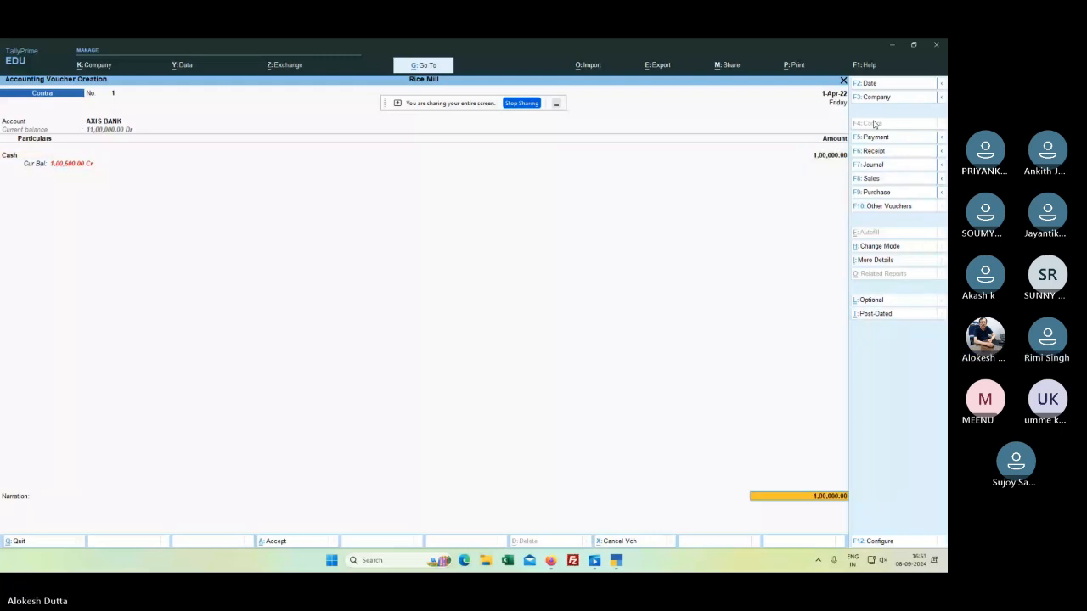
pyautogui.press('Return')
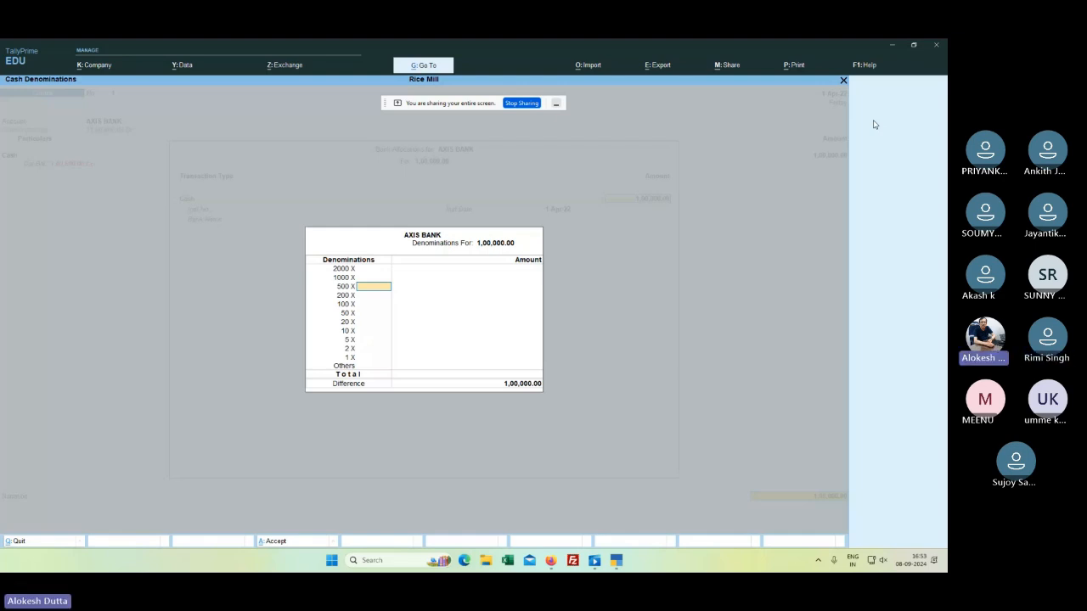
pyautogui.press('Return')
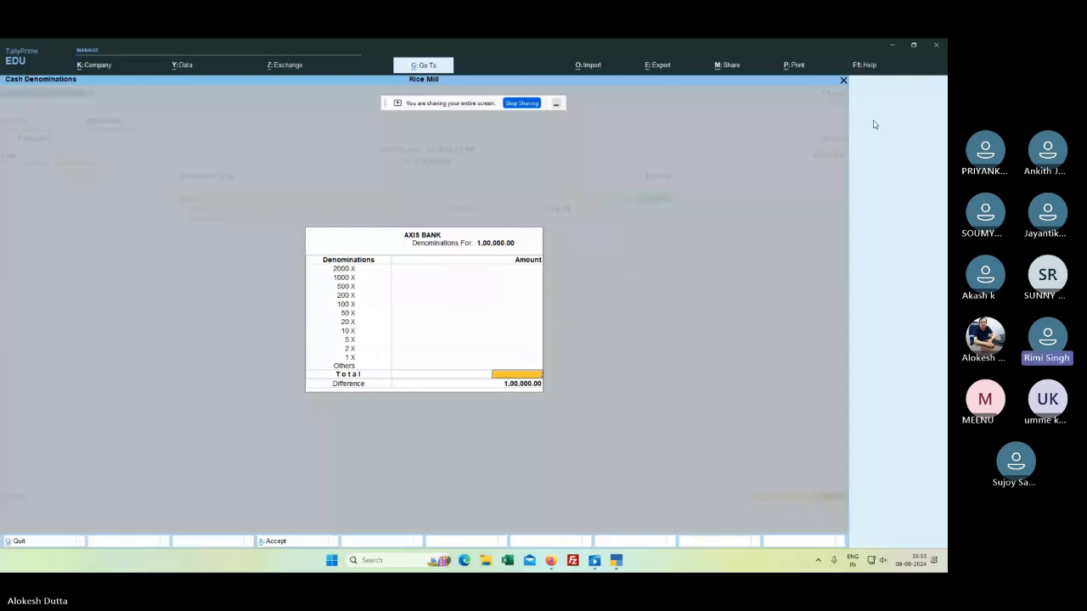
pyautogui.press('Return')
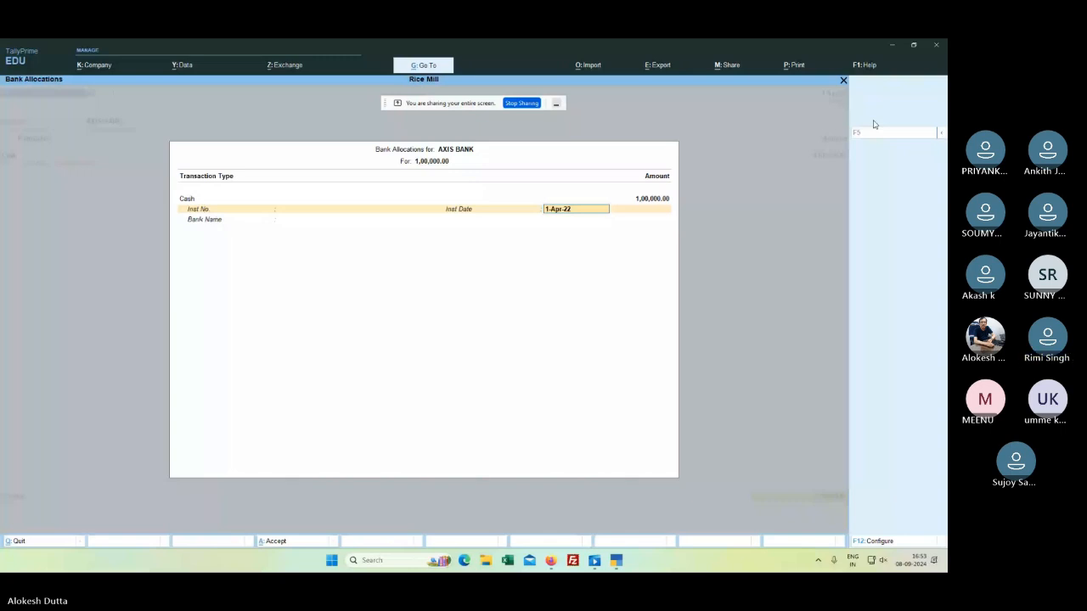
pyautogui.press('Return')
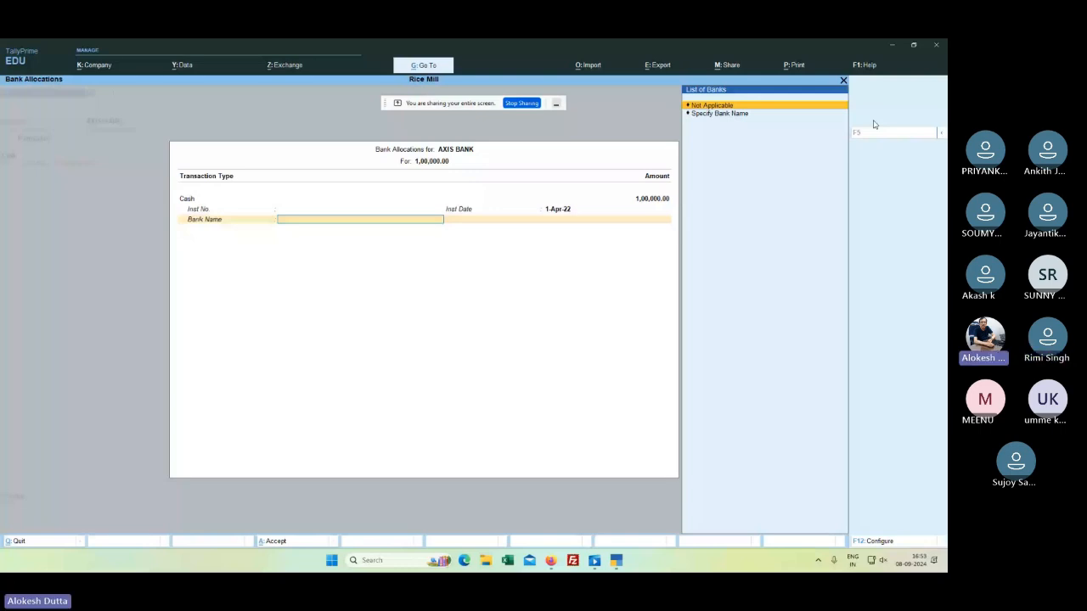
pyautogui.press('Return')
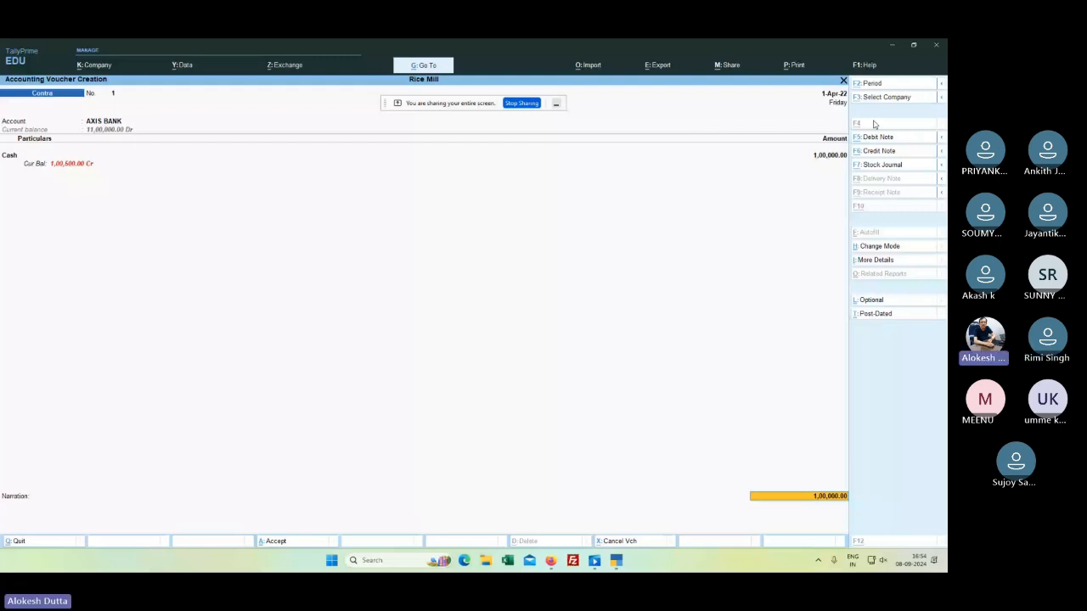
# Step: Enter instrument number 456879 in the Contra voucher's bank allocation
pyautogui.press('Return')
pyautogui.hotkey('ctrl', 'a')
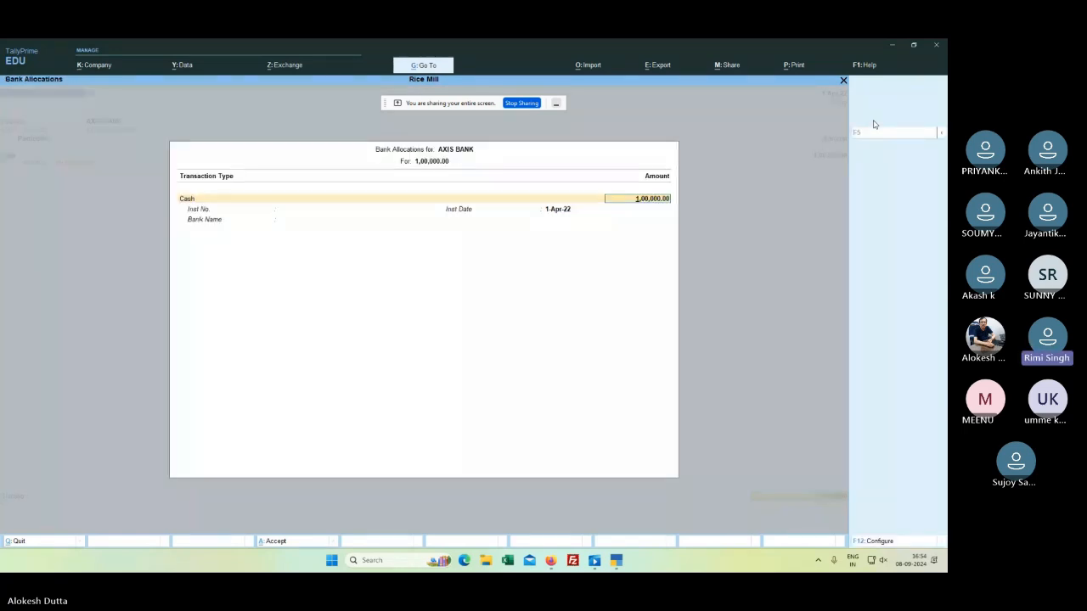
pyautogui.press('Return')
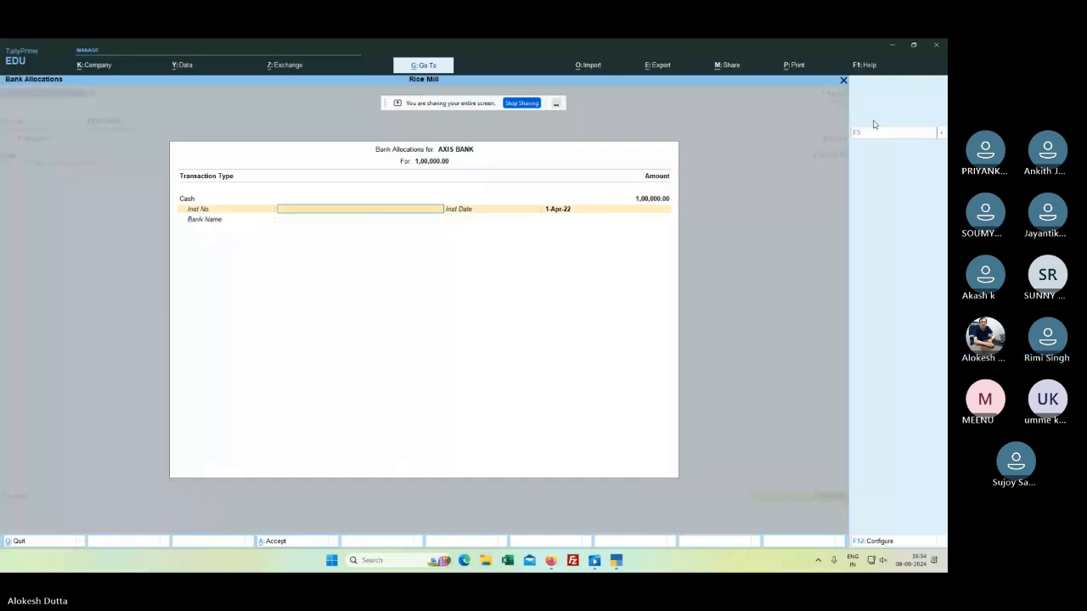
pyautogui.write('456879')
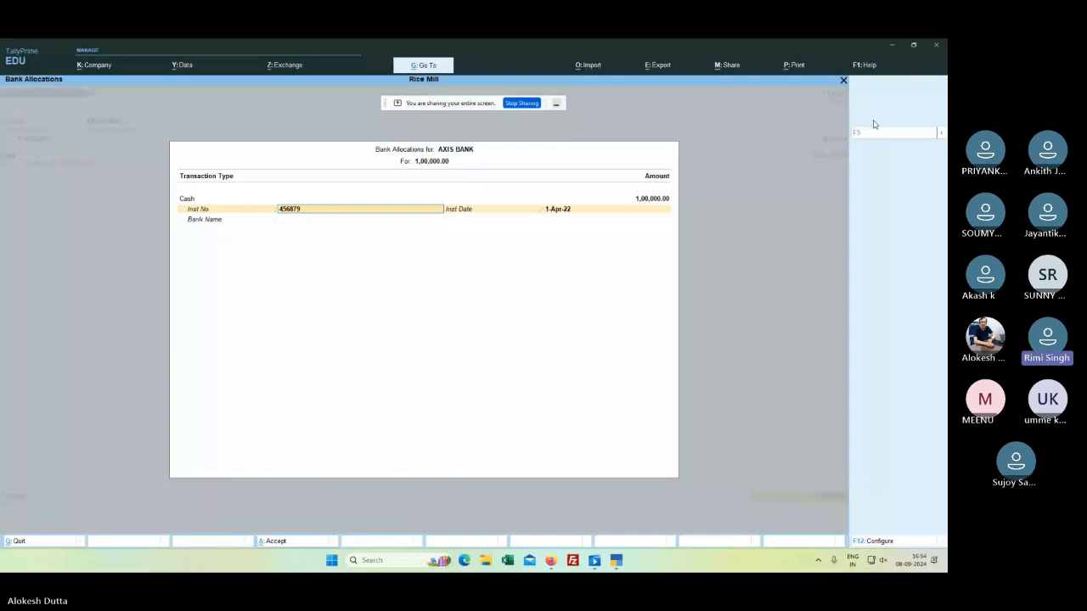
pyautogui.press('Return')
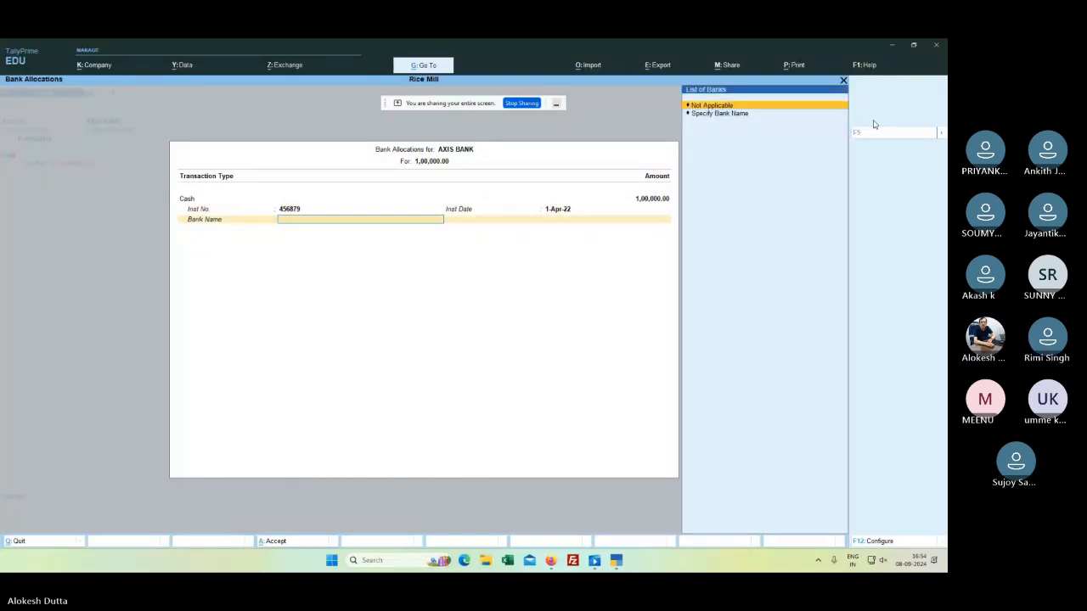
# Step: Save Contra voucher No. 1 and check the Balance Sheet still totals 10,00,000.00
pyautogui.write('C')
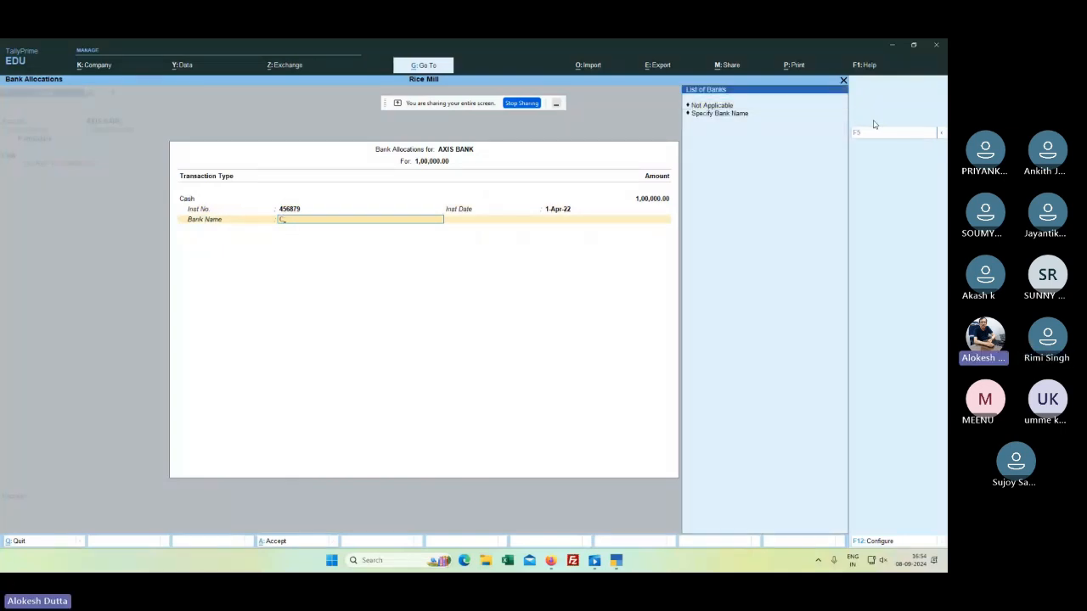
pyautogui.press('BackSpace')
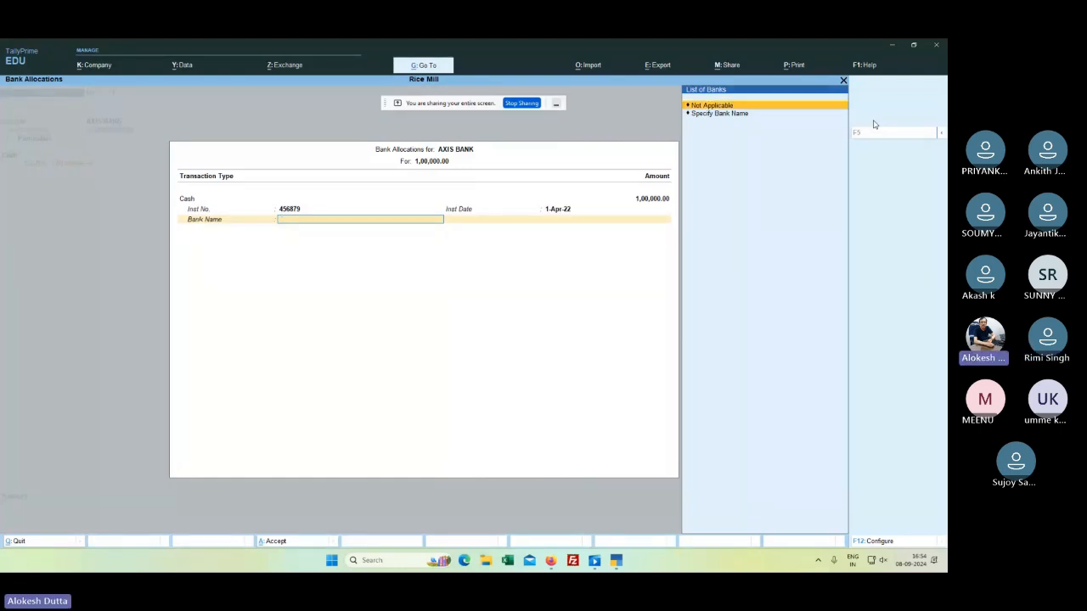
pyautogui.press('BackSpace')
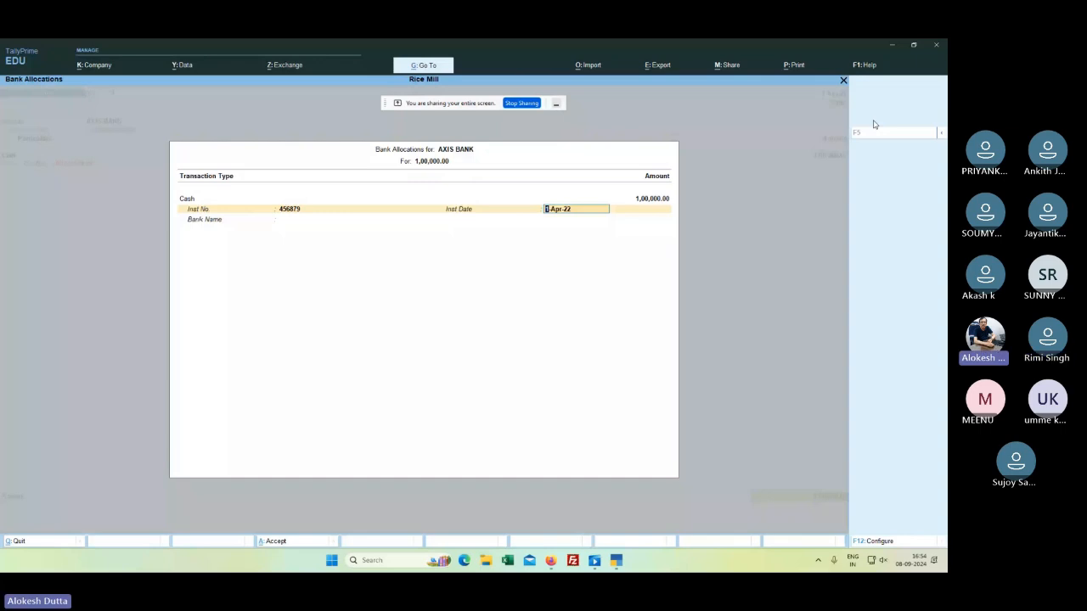
pyautogui.hotkey('ctrl', 'a')
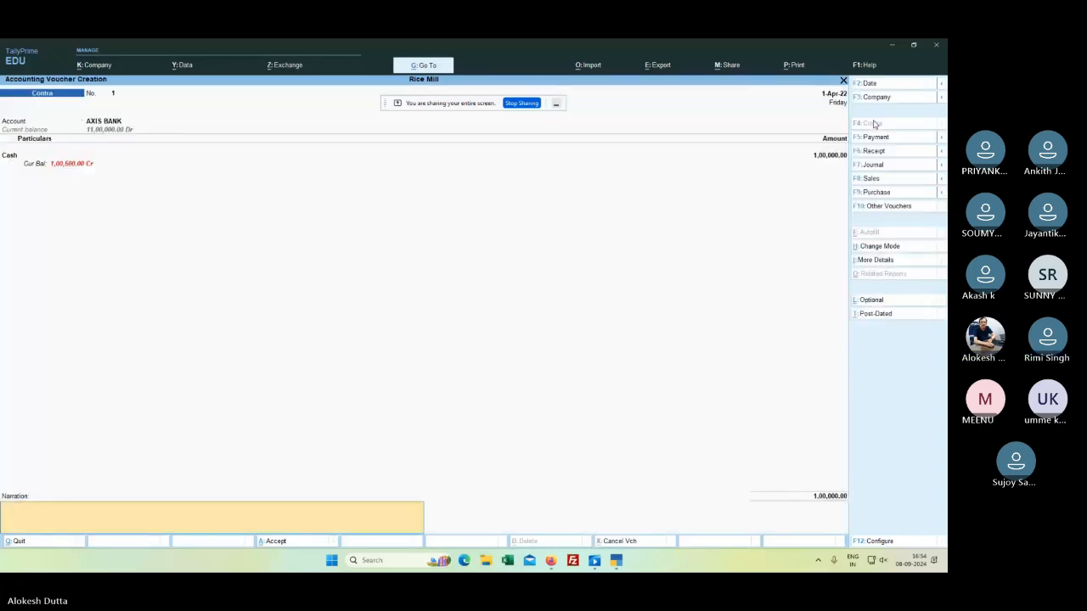
pyautogui.press('Return')
pyautogui.press('Return')
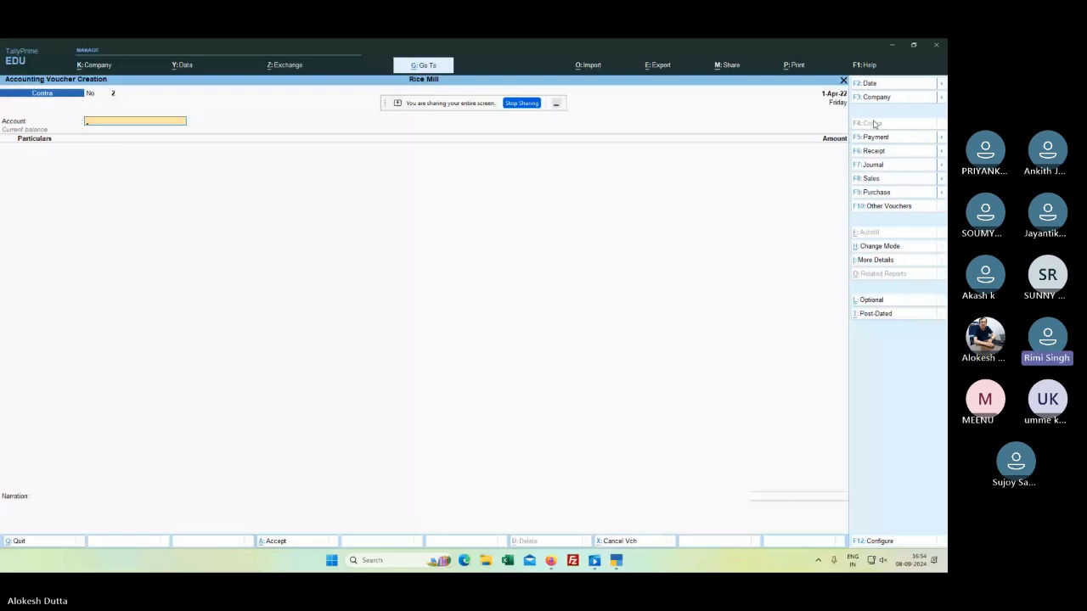
pyautogui.press('Escape')
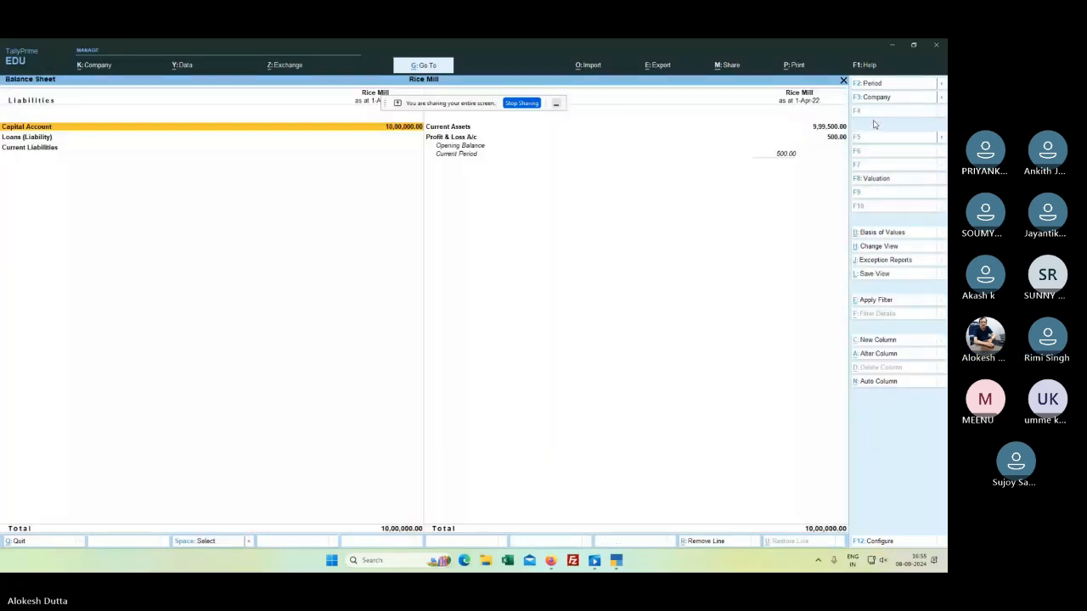
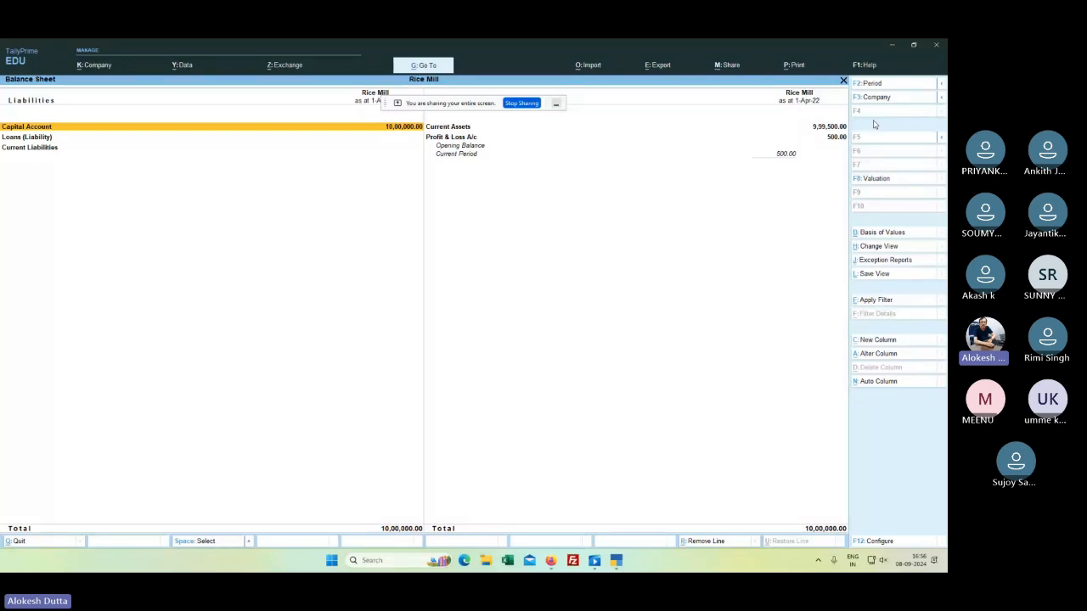
# Step: Start Contra voucher No. 2 with Cash as account and AXIS BANK for 1,00,000
pyautogui.press('Escape')
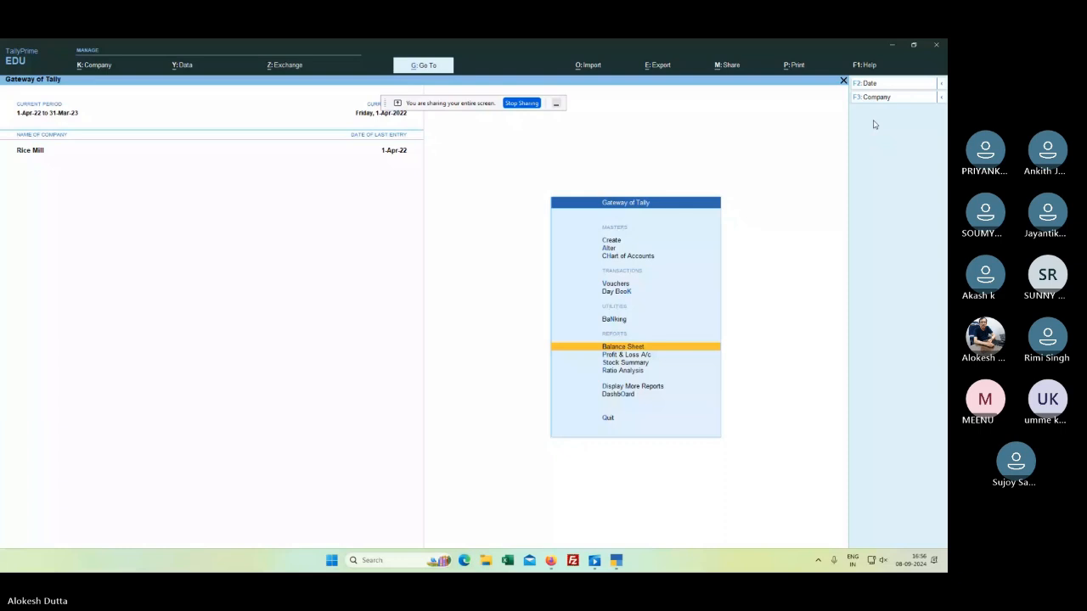
pyautogui.press('v')
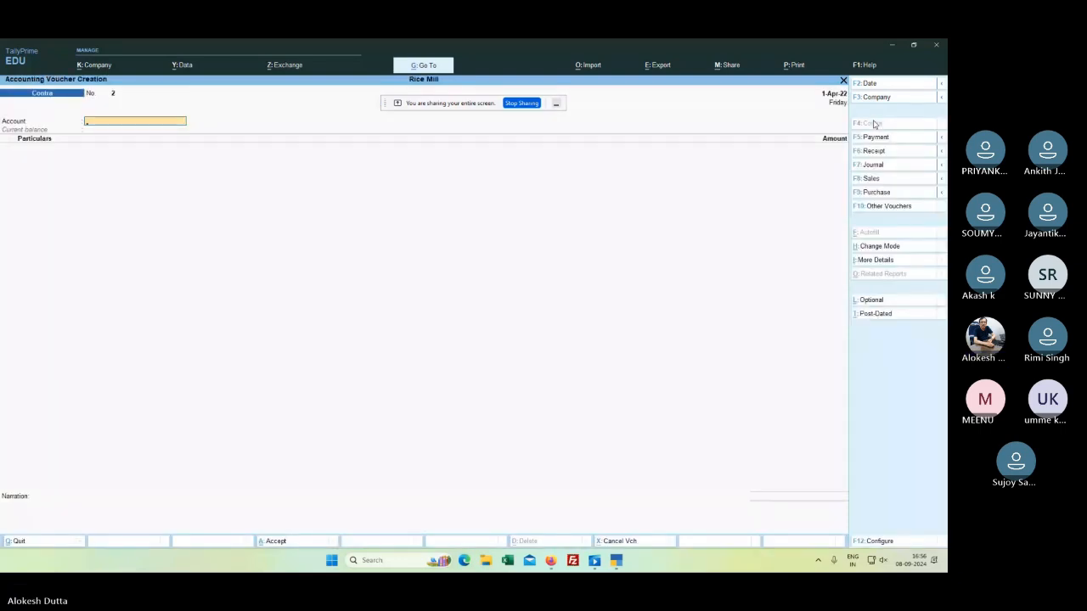
pyautogui.write('C')
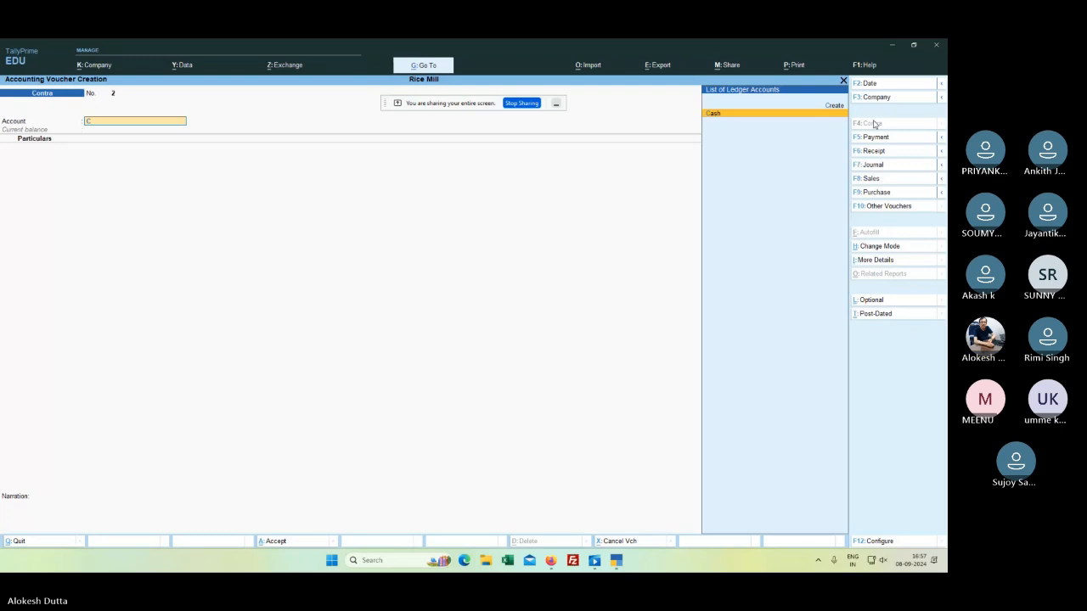
pyautogui.press('Return')
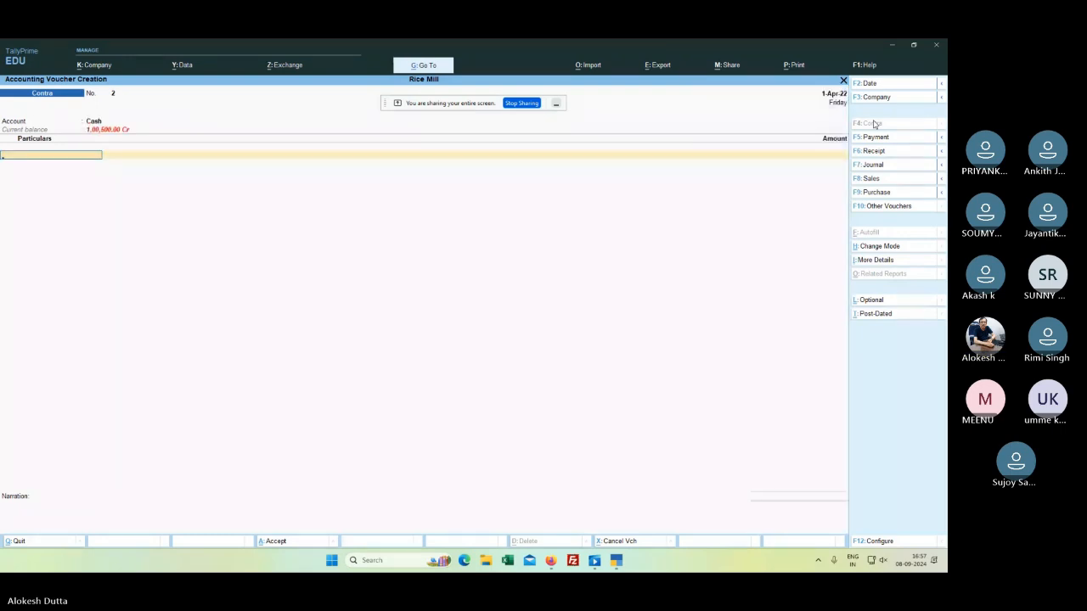
pyautogui.write('A')
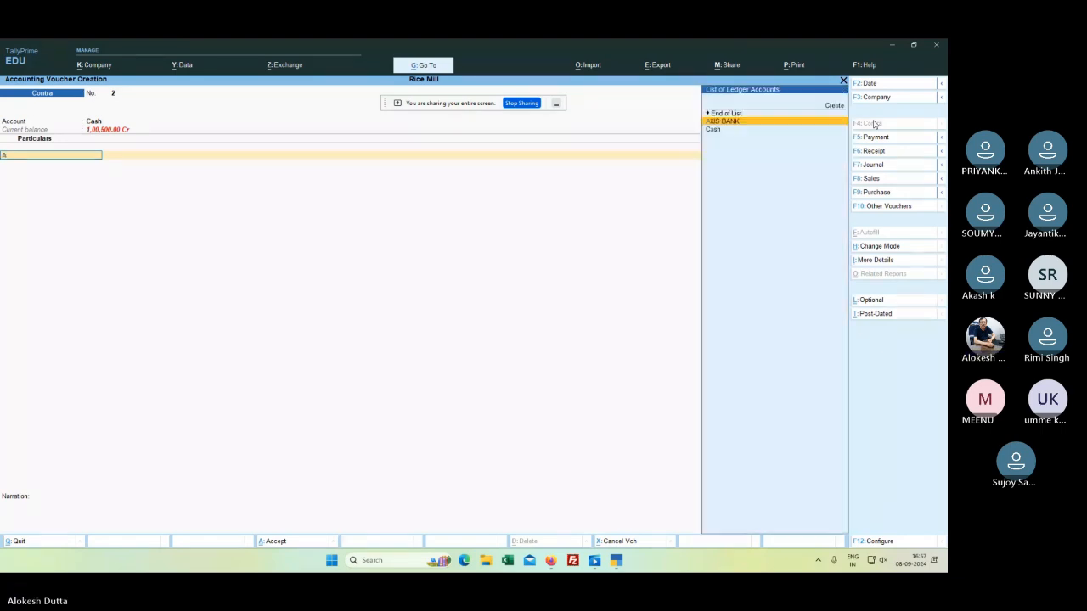
pyautogui.press('Return')
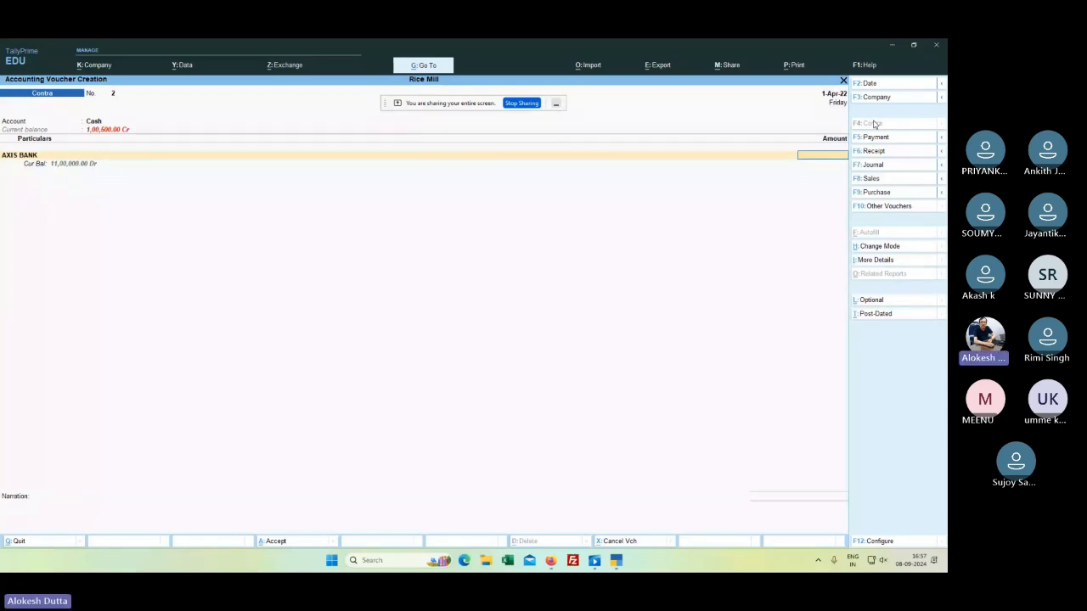
pyautogui.write('100000')
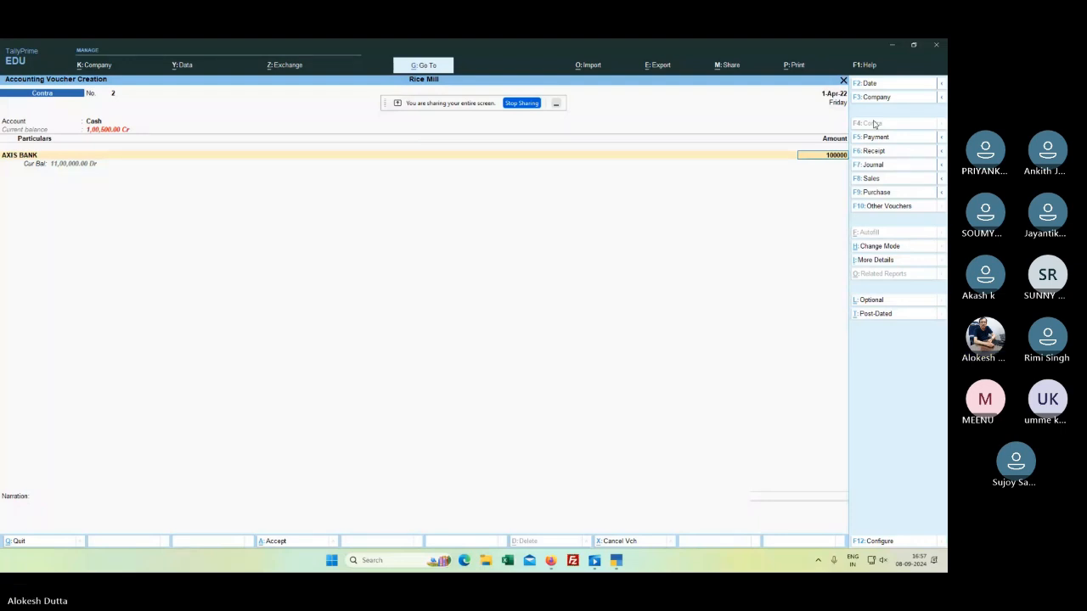
pyautogui.press('Return')
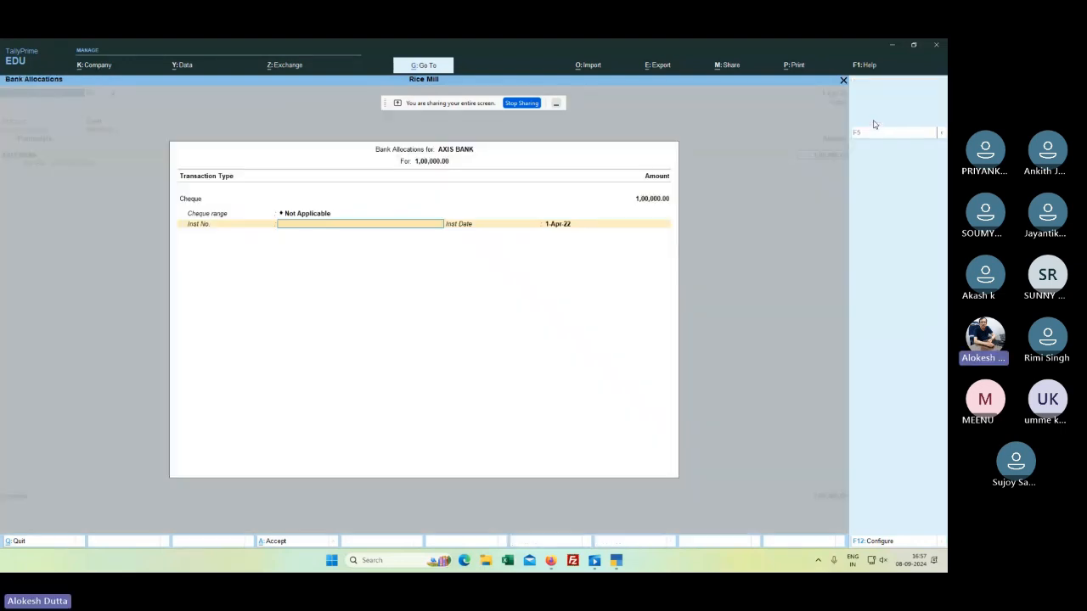
# Step: Accept the bank allocation and save Contra voucher No. 2
pyautogui.hotkey('ctrl', 'a')
pyautogui.press('Return')
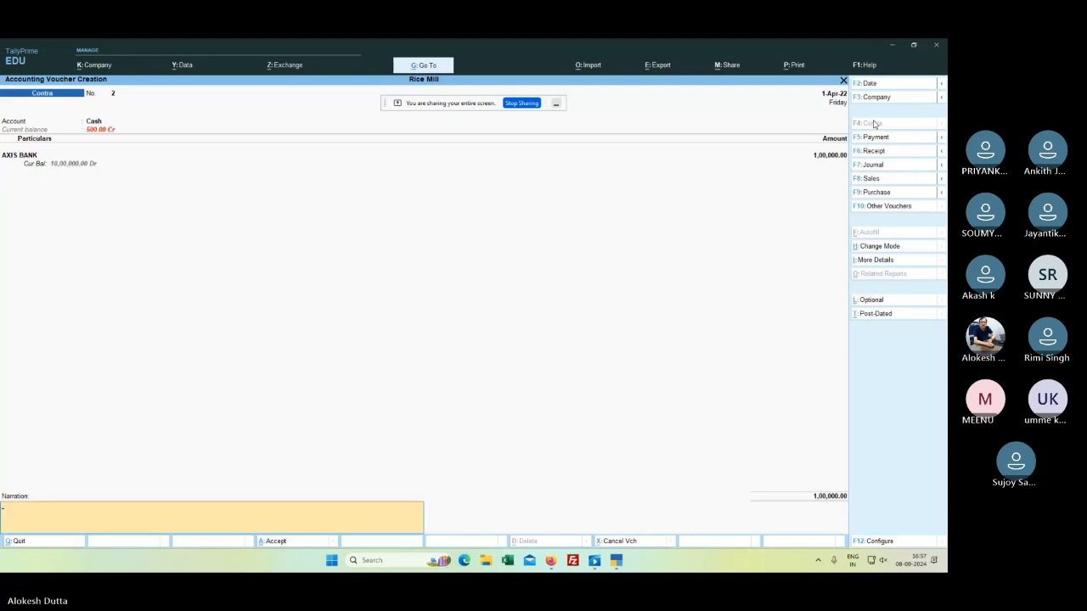
pyautogui.press('Return')
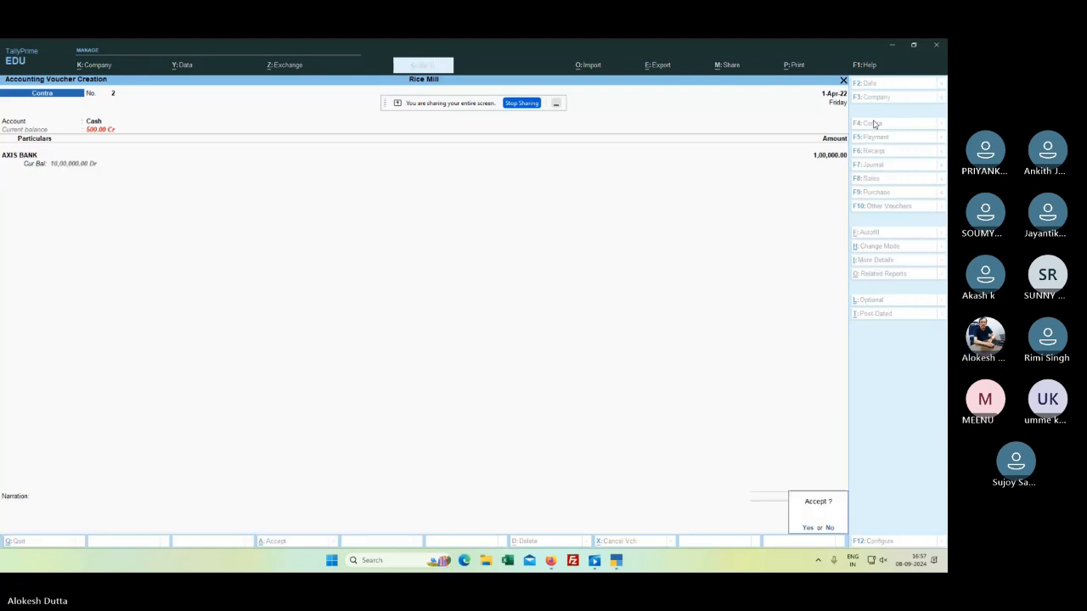
pyautogui.press('Return')
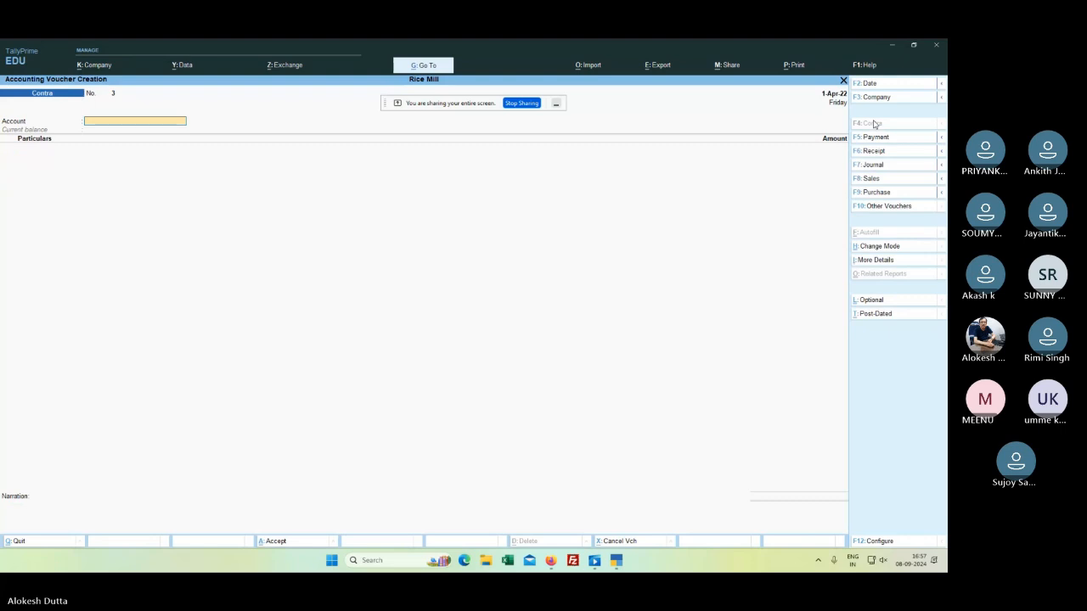
pyautogui.press('Escape')
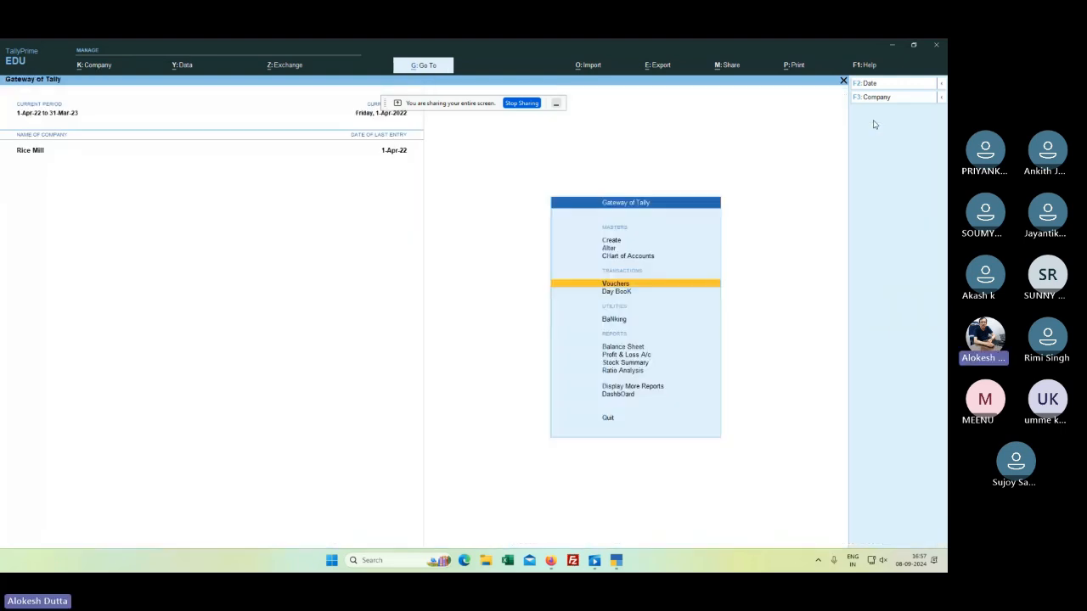
pyautogui.press('Down')
pyautogui.press('Down')
pyautogui.press('Down')
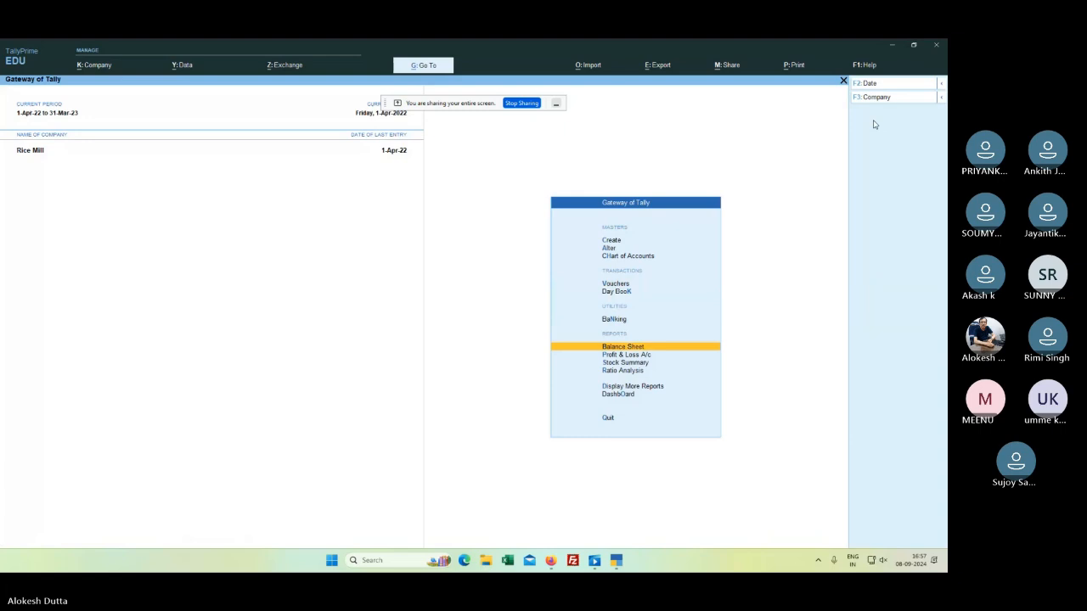
pyautogui.press('Return')
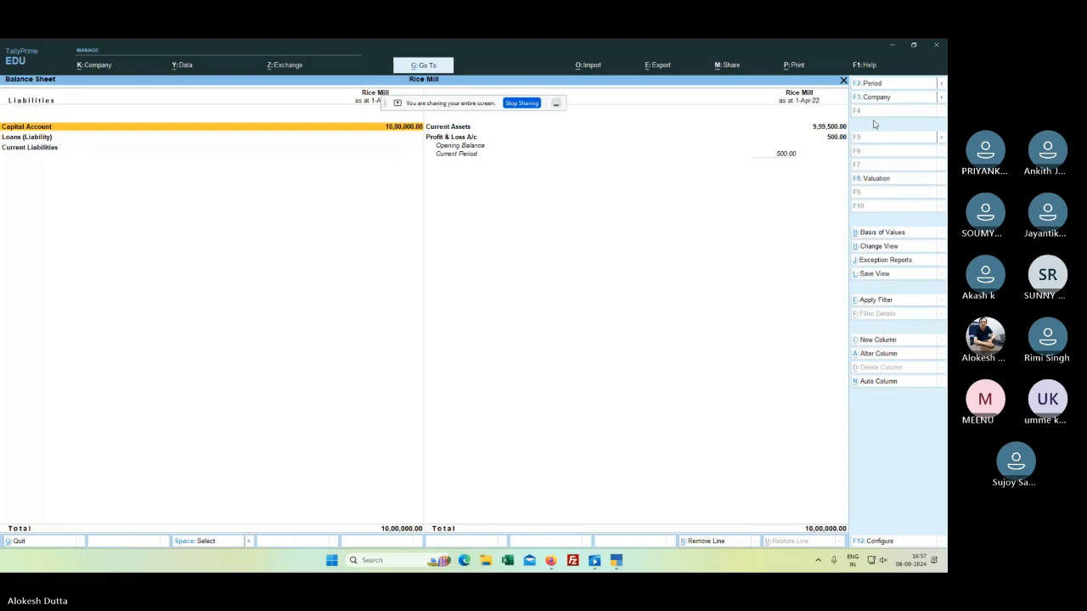
pyautogui.press('Escape')
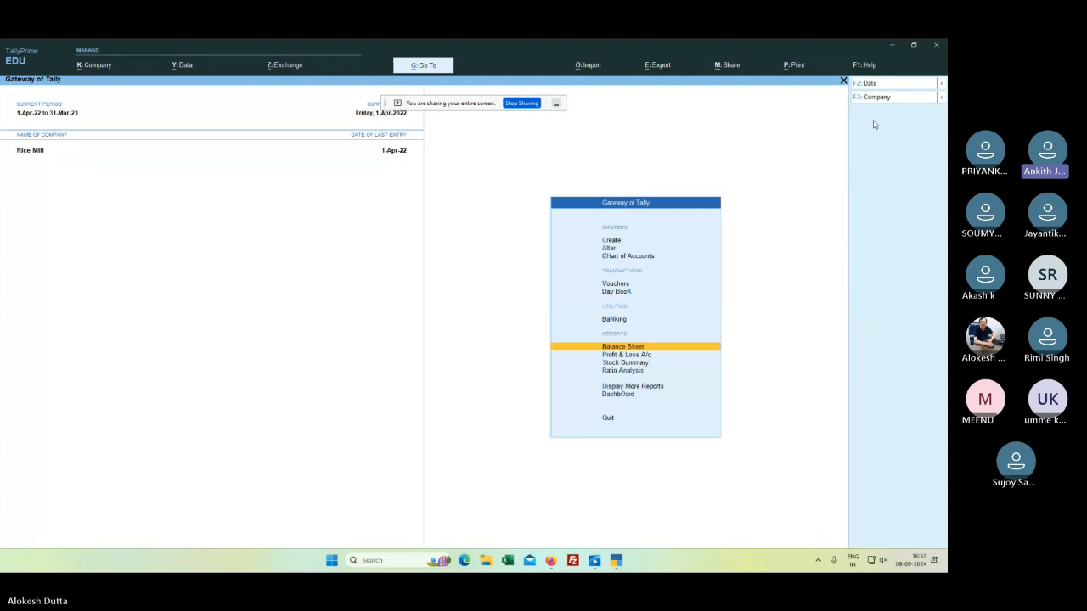
pyautogui.press('Up')
pyautogui.press('Up')
pyautogui.press('Up')
pyautogui.press('Return')
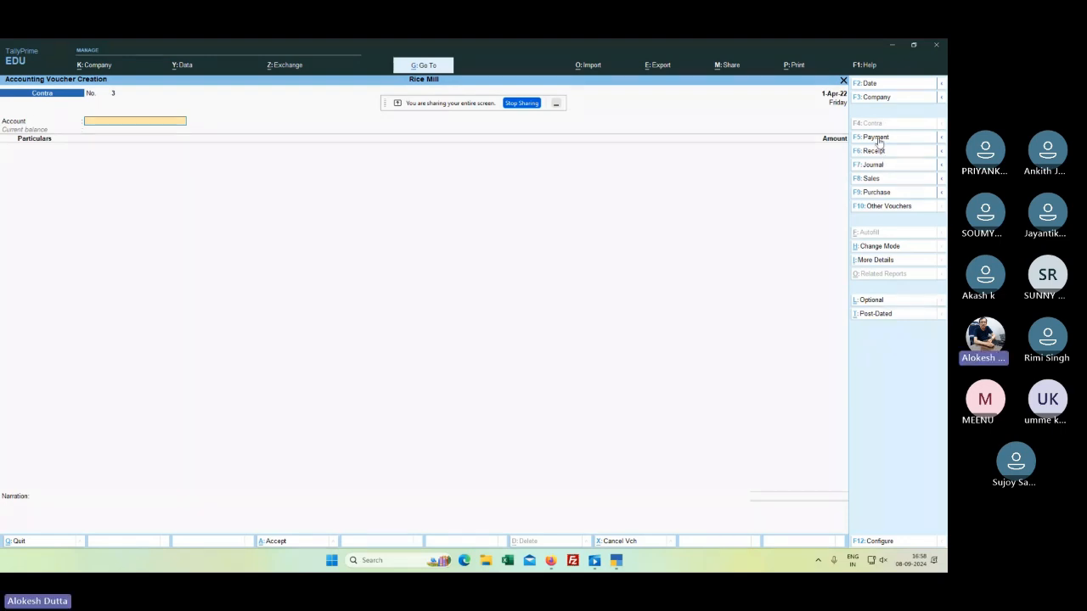
# Step: Record Receipt voucher No. 2 of 1,00,000 from the proprietor's capital into Cash, then quit to the Gateway
pyautogui.click(879, 150)
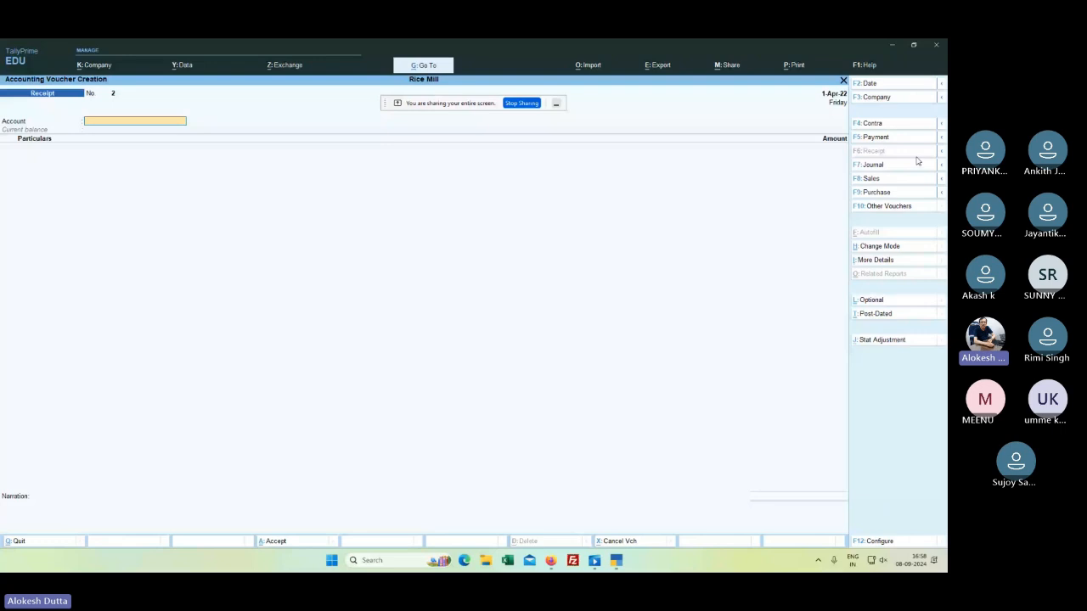
pyautogui.write('C')
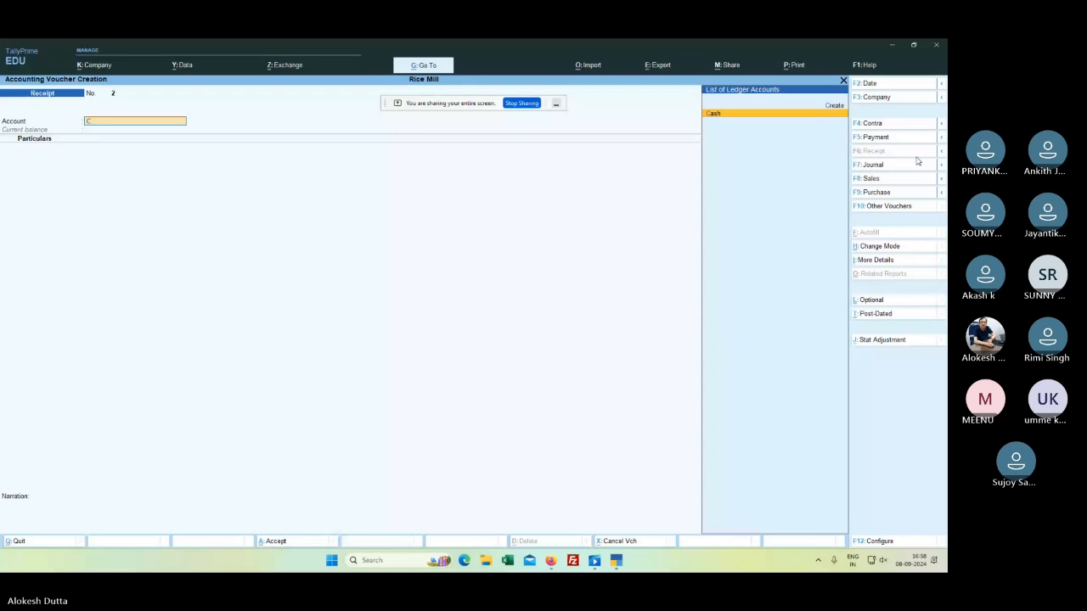
pyautogui.press('Return')
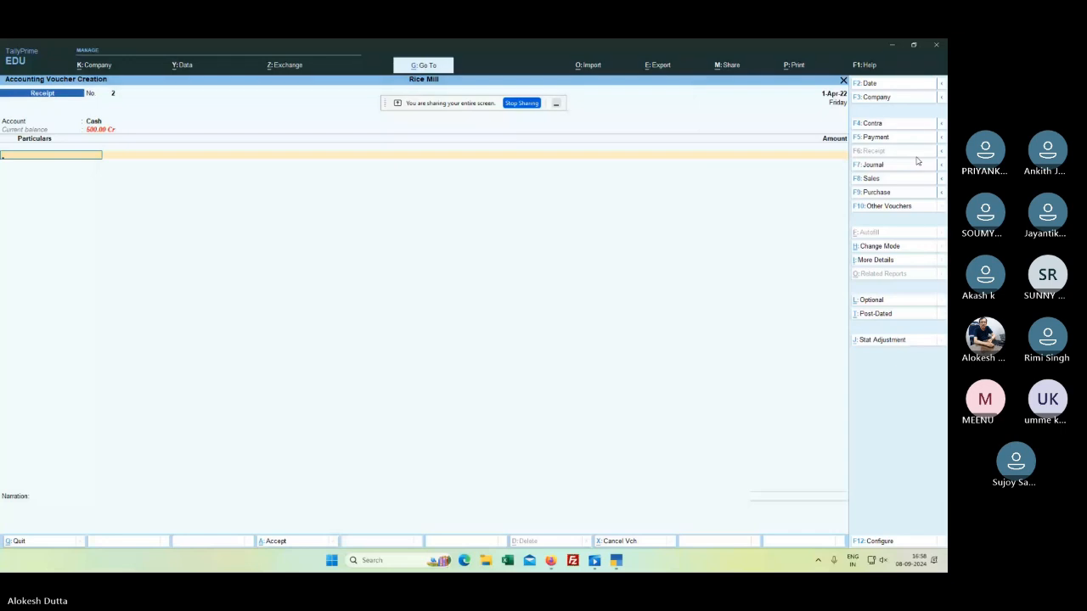
pyautogui.write('A')
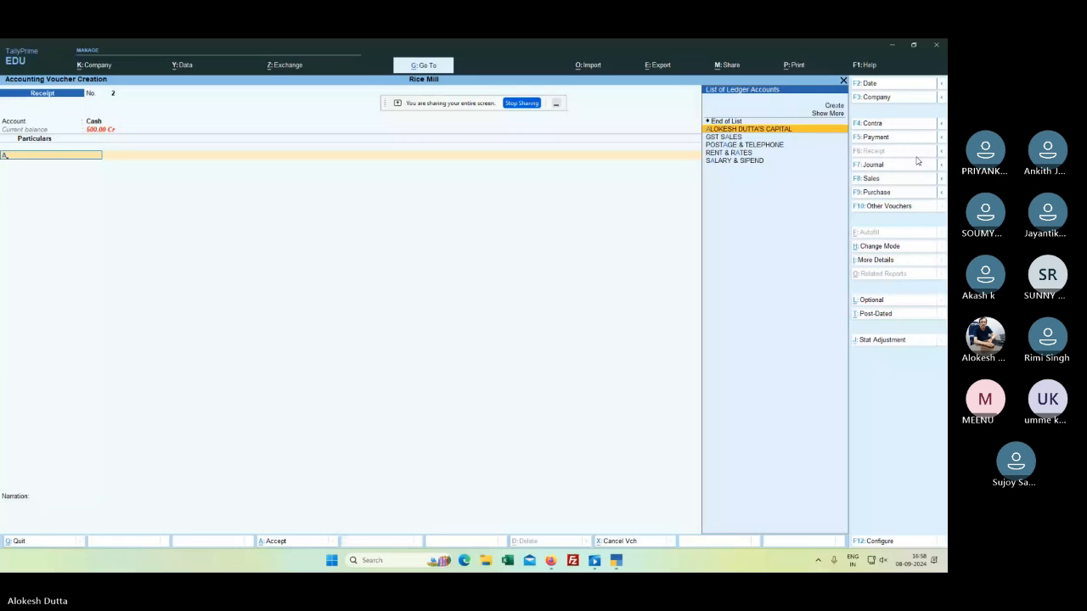
pyautogui.press('Return')
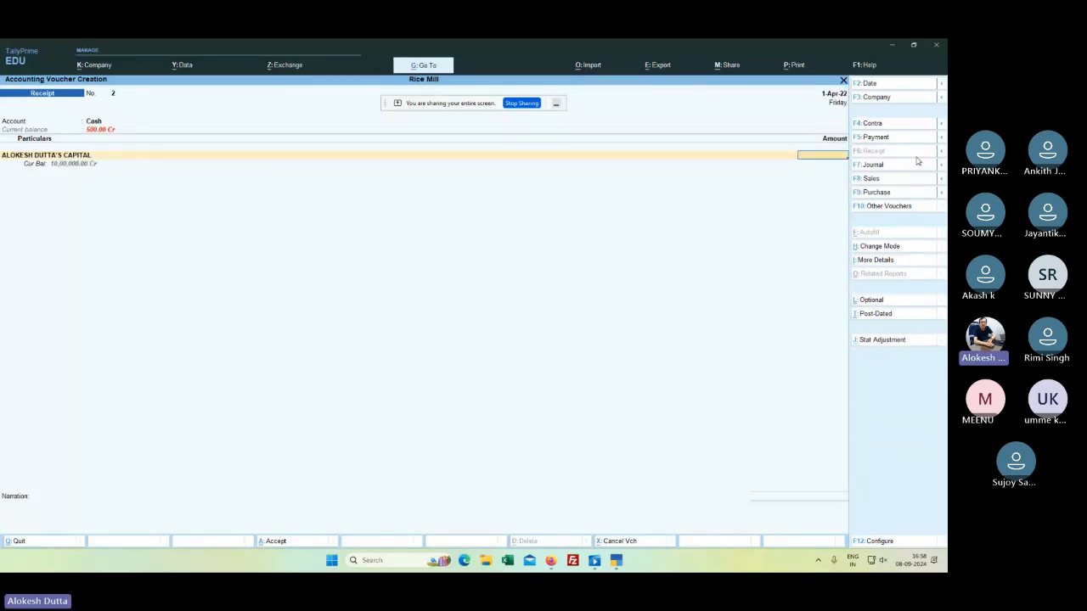
pyautogui.write('100000')
pyautogui.press('Return')
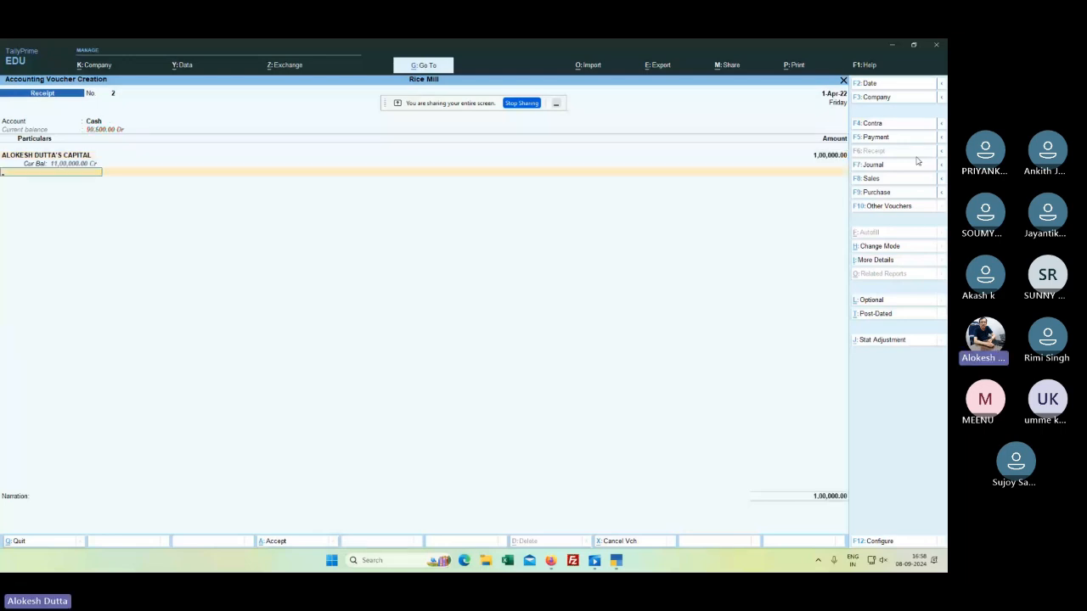
pyautogui.press('Return')
pyautogui.press('Return')
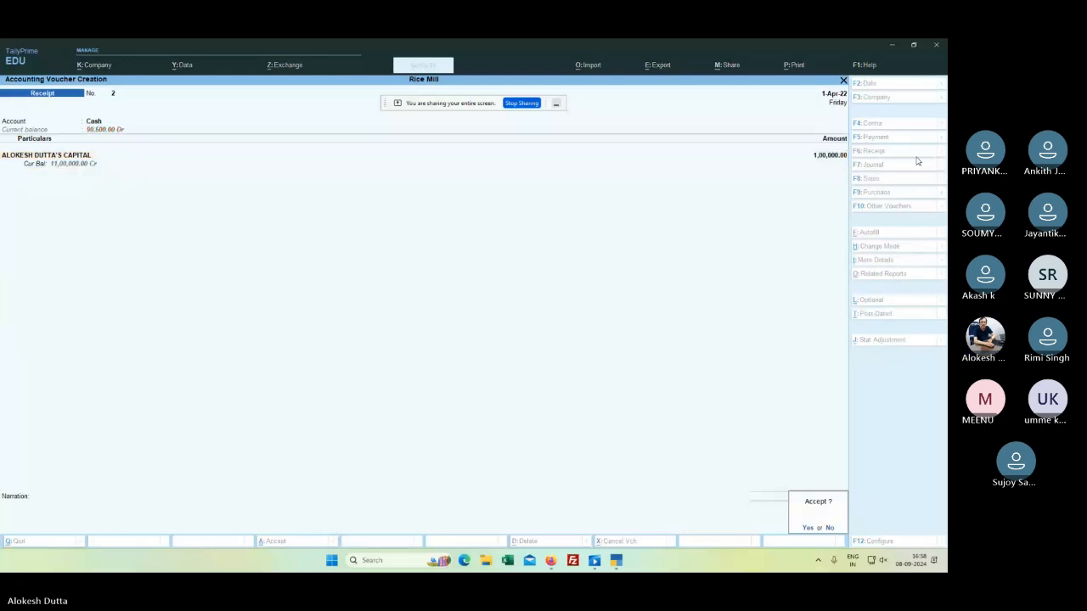
pyautogui.press('Return')
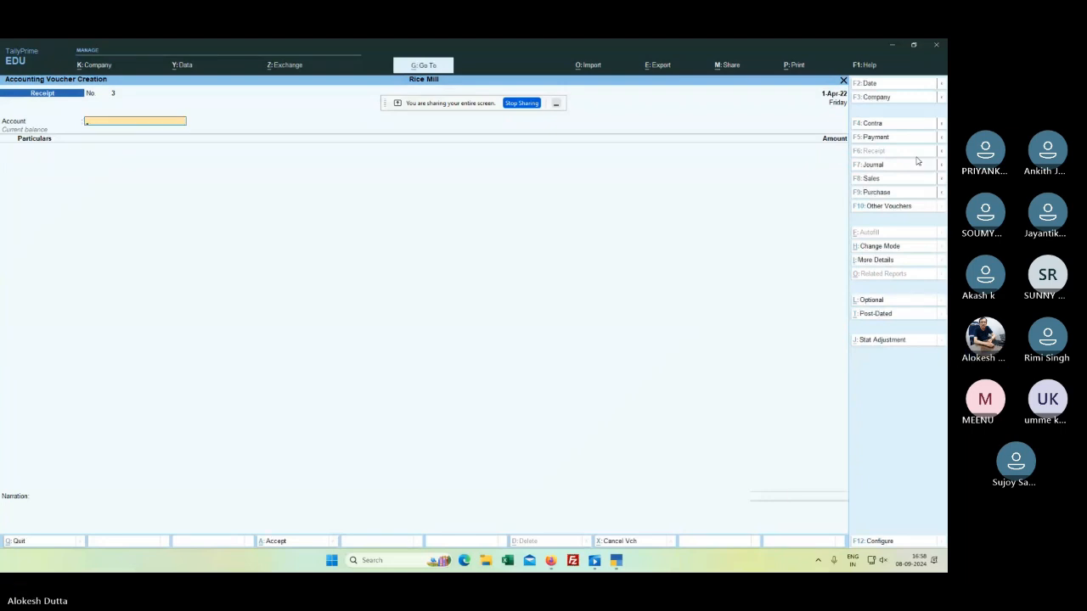
pyautogui.press('Escape')
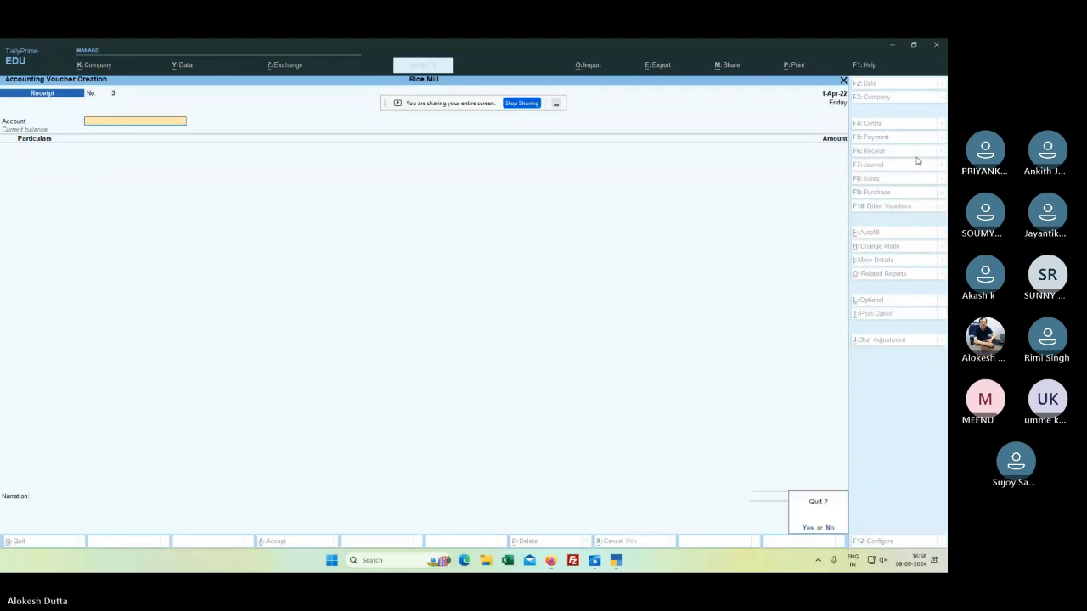
pyautogui.press('Return')
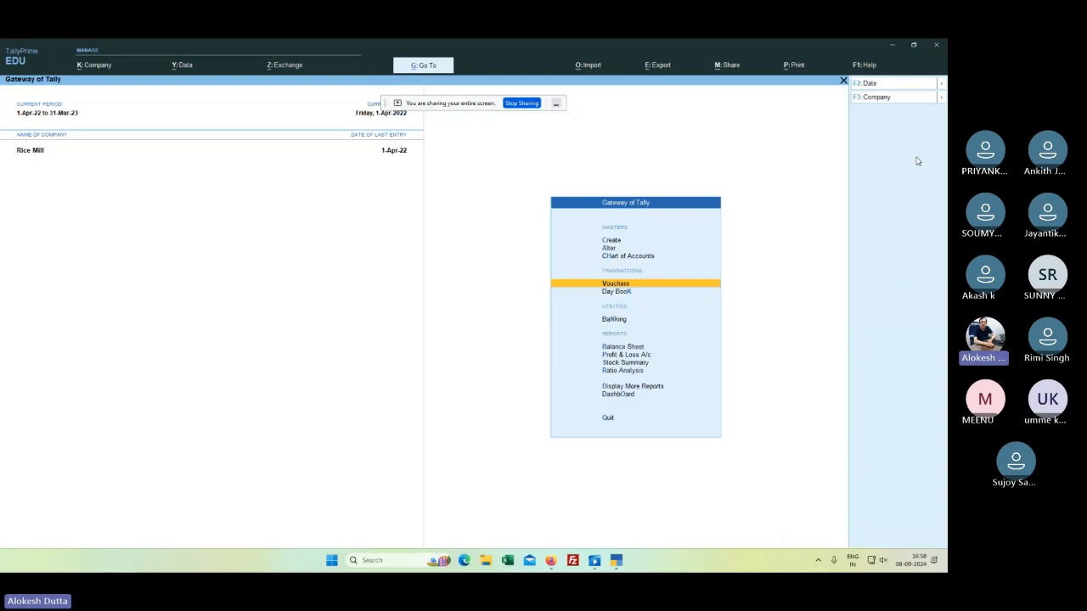
# Step: Open the Balance Sheet and check the Capital Account details
pyautogui.press('Down')
pyautogui.press('Down')
pyautogui.press('Down')
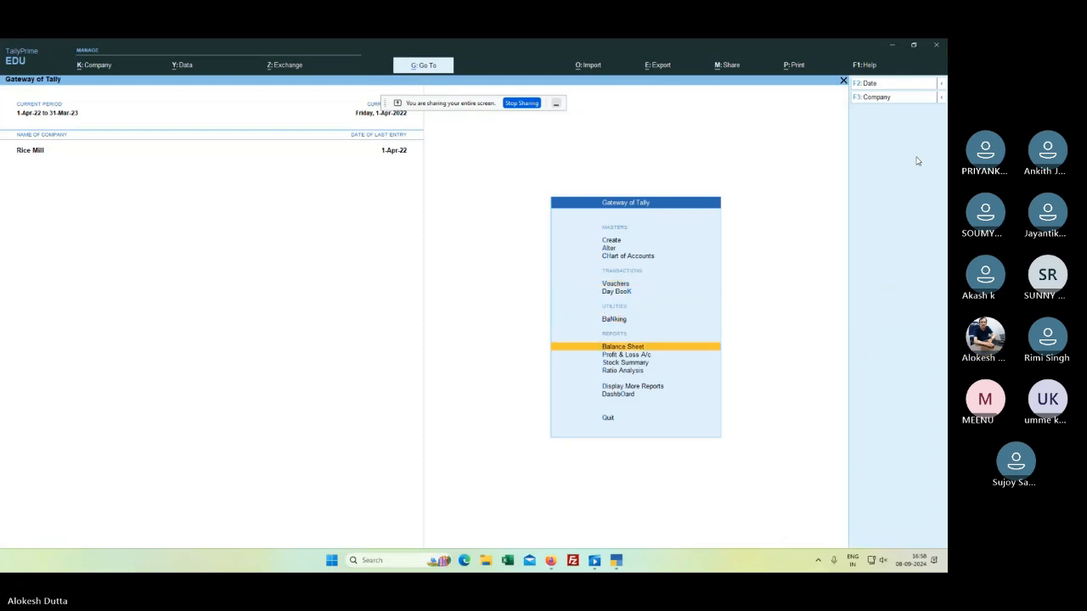
pyautogui.press('Return')
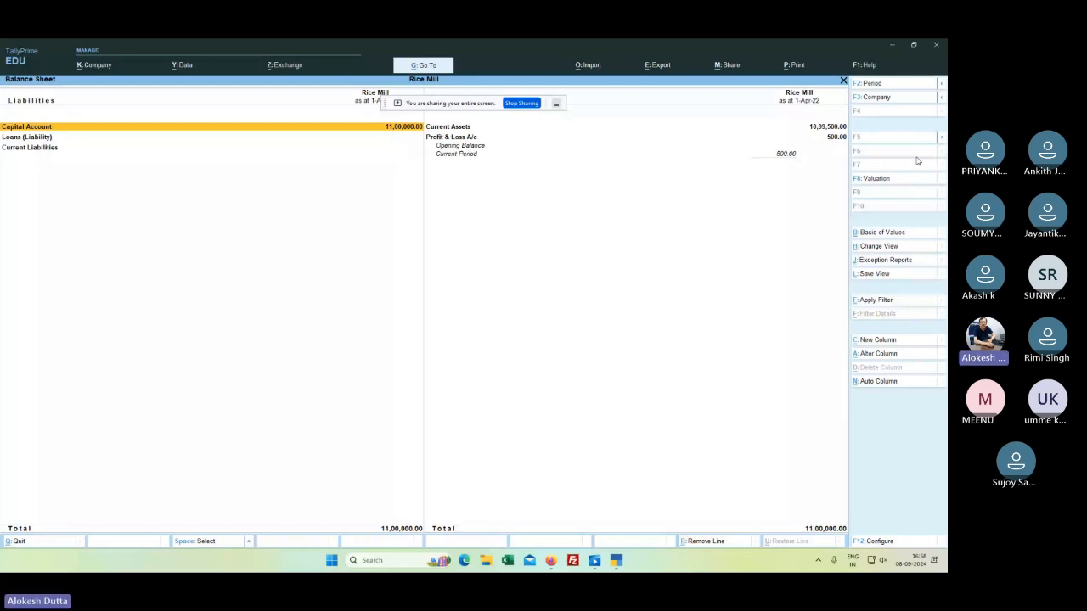
pyautogui.press('Return')
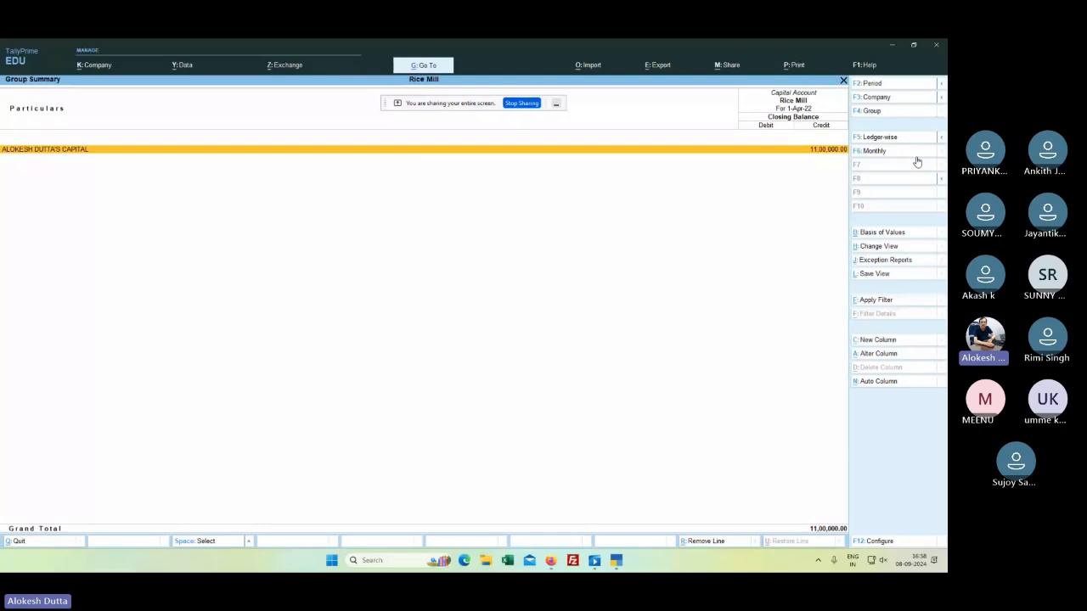
pyautogui.press('Escape')
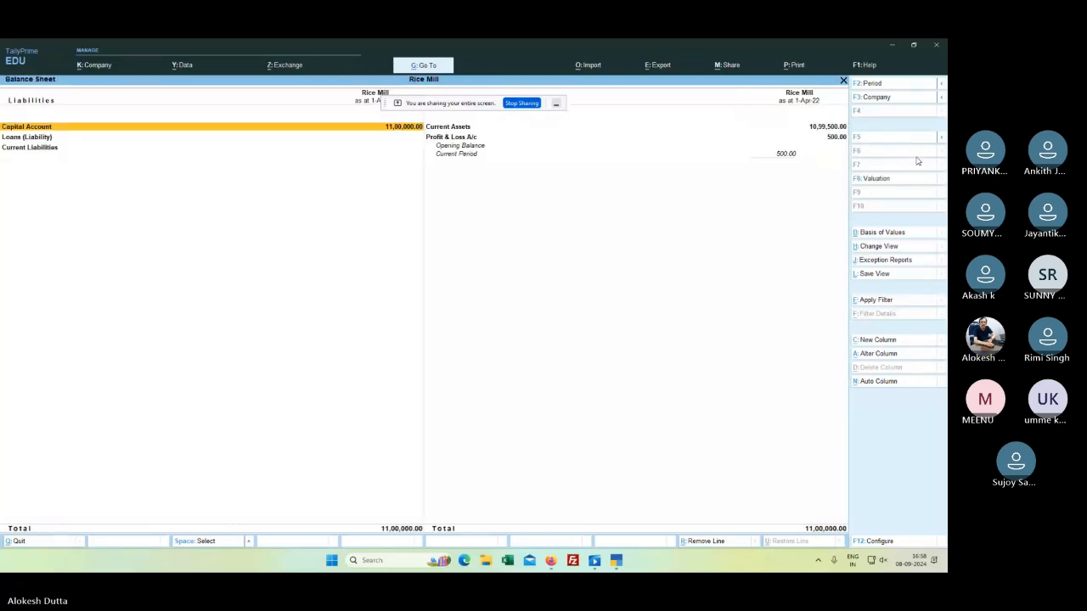
# Step: Inspect Current Assets: Cash-in-Hand 99,500.00 and Bank Accounts 10,00,000.00, then close the reports
pyautogui.press('Right')
pyautogui.press('Return')
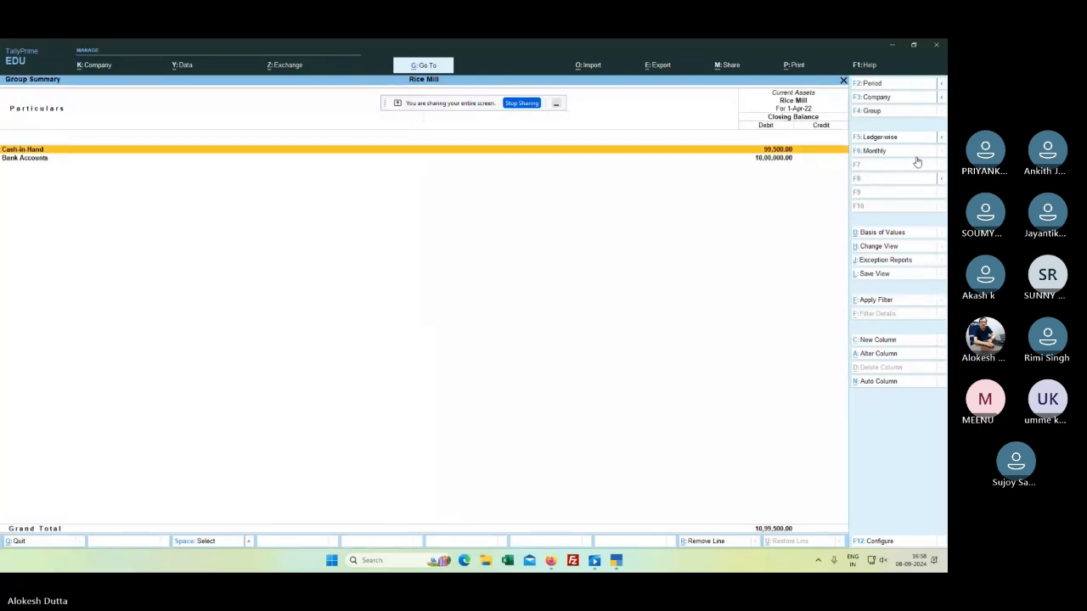
pyautogui.press('Down')
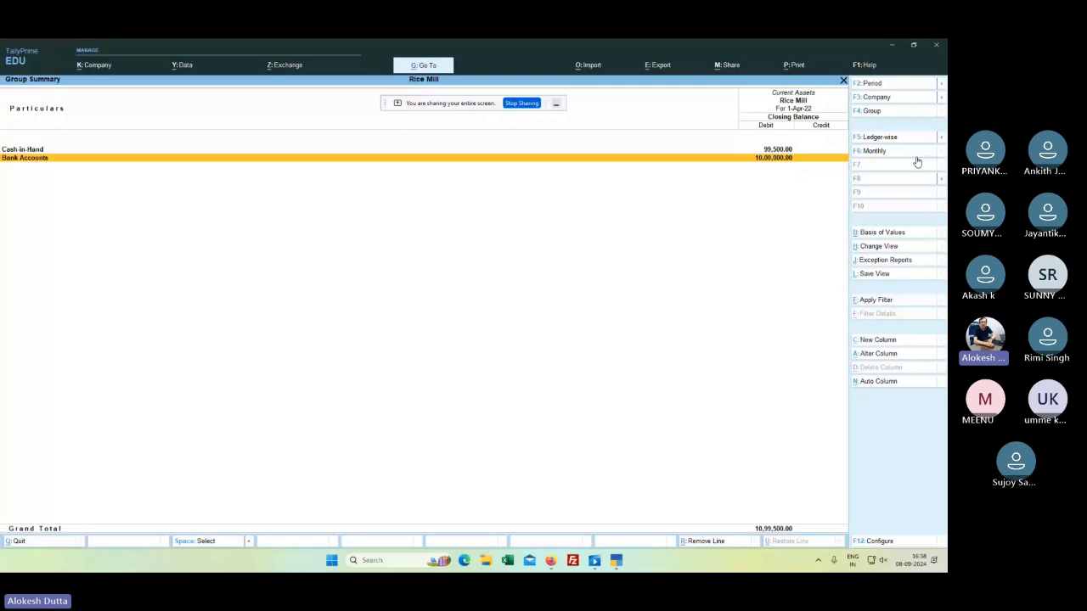
pyautogui.press('Up')
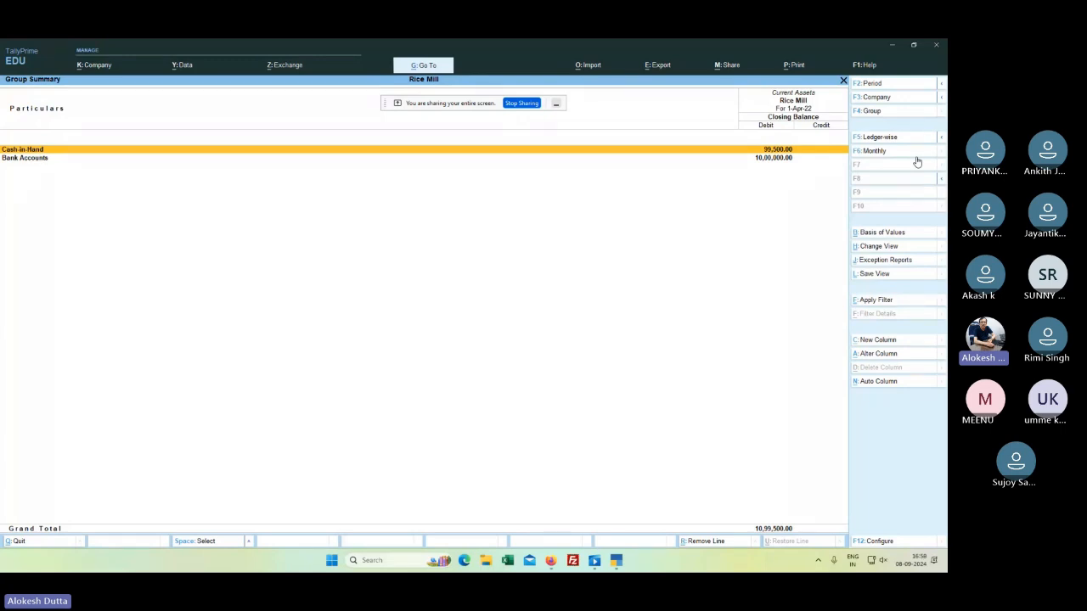
pyautogui.press('Down')
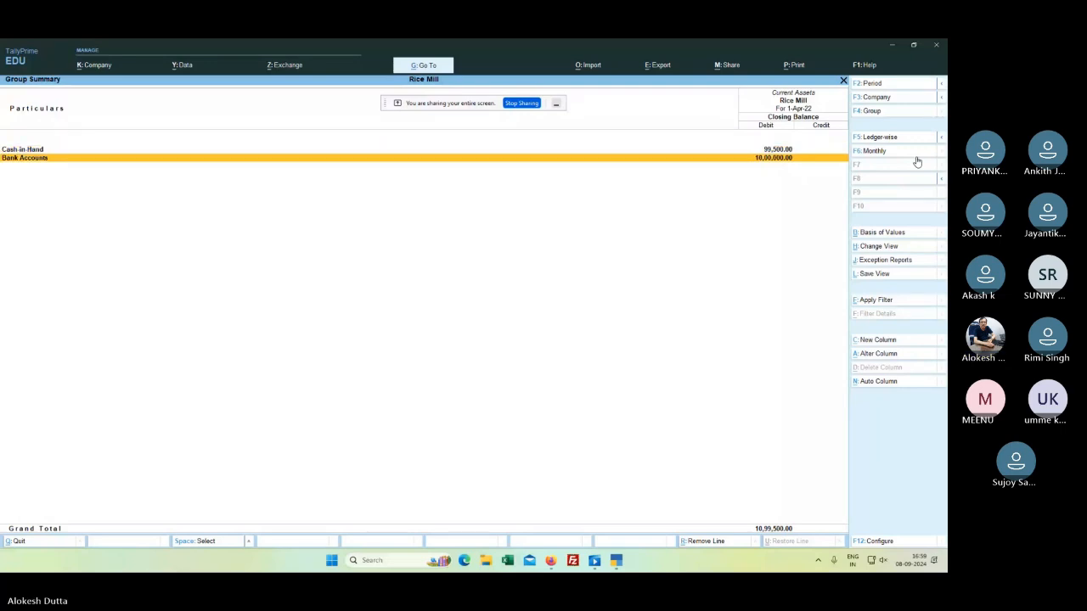
pyautogui.press('Escape')
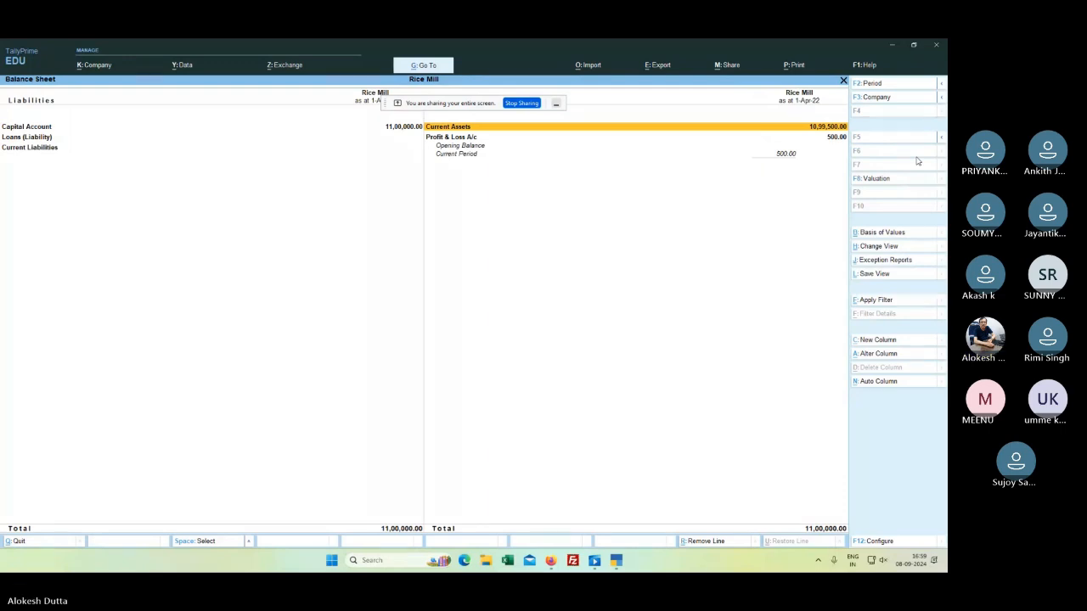
pyautogui.press('Escape')
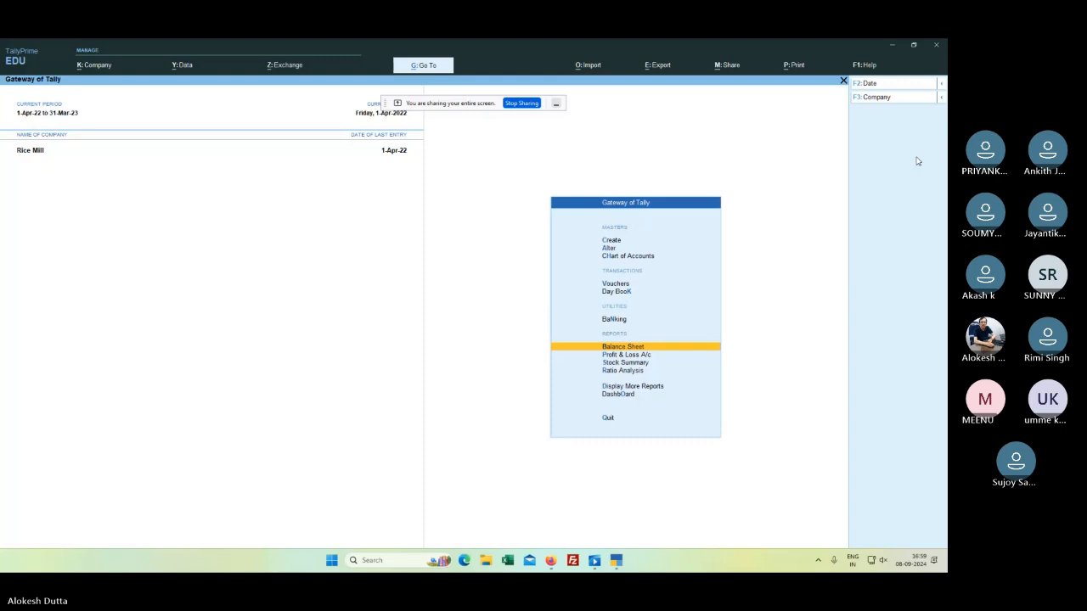
# Step: Open a Sales voucher and start a new ledger named Xyz CO LTD
pyautogui.press('v')
pyautogui.press('Return')
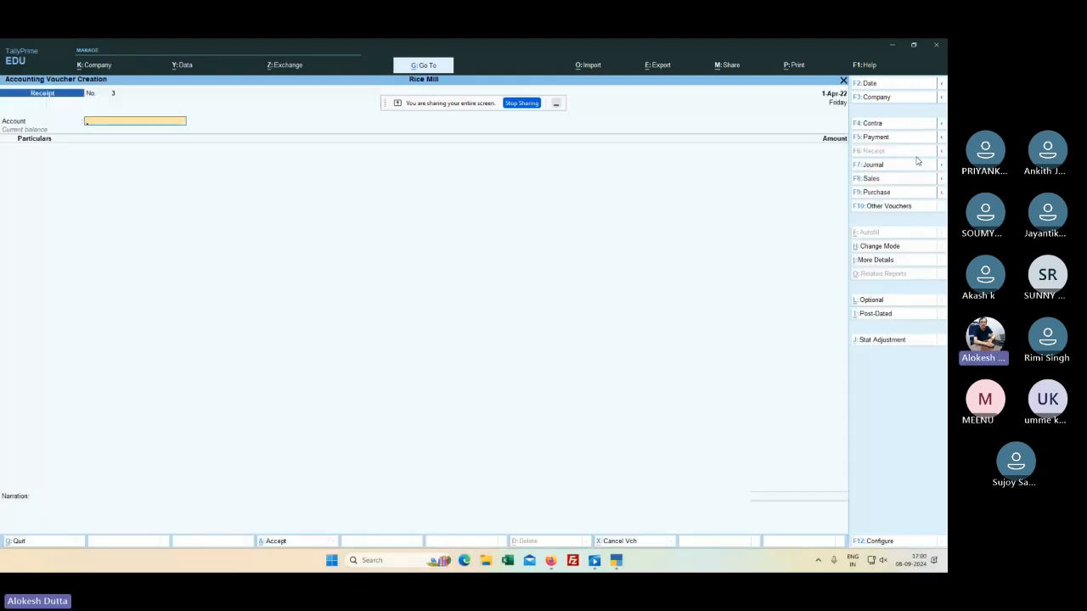
pyautogui.click(869, 180)
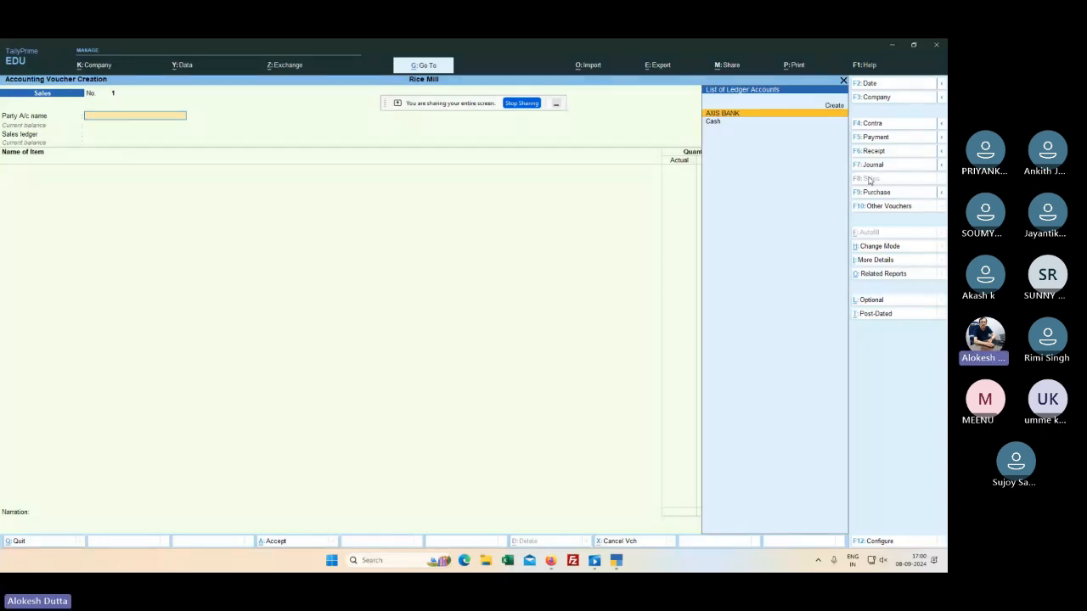
pyautogui.hotkey('alt', 'c')
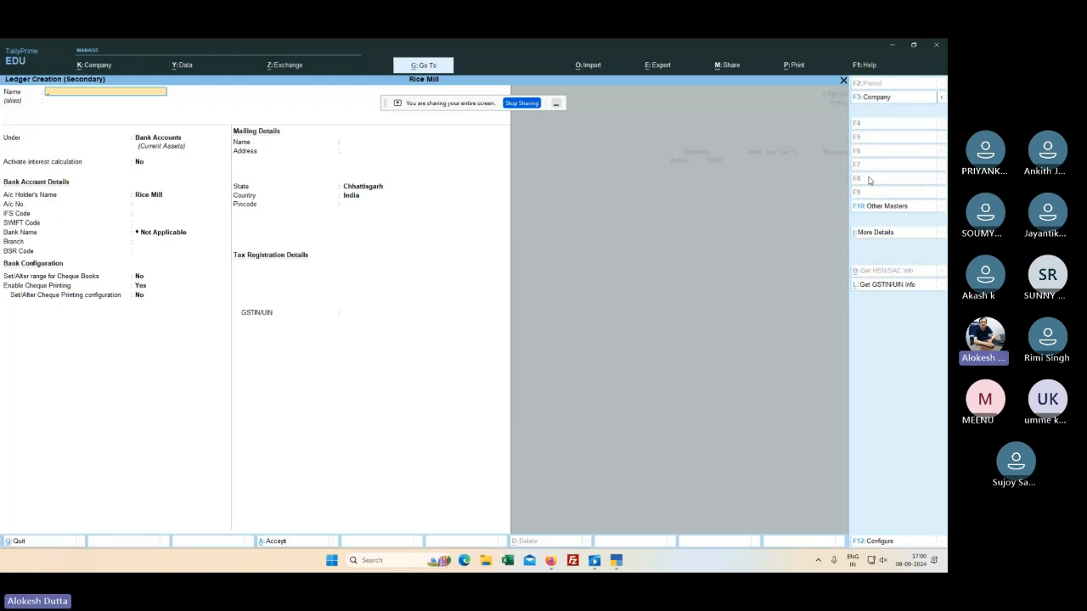
pyautogui.write('Xyz CO LTD.')
pyautogui.press('Return')
pyautogui.press('Return')
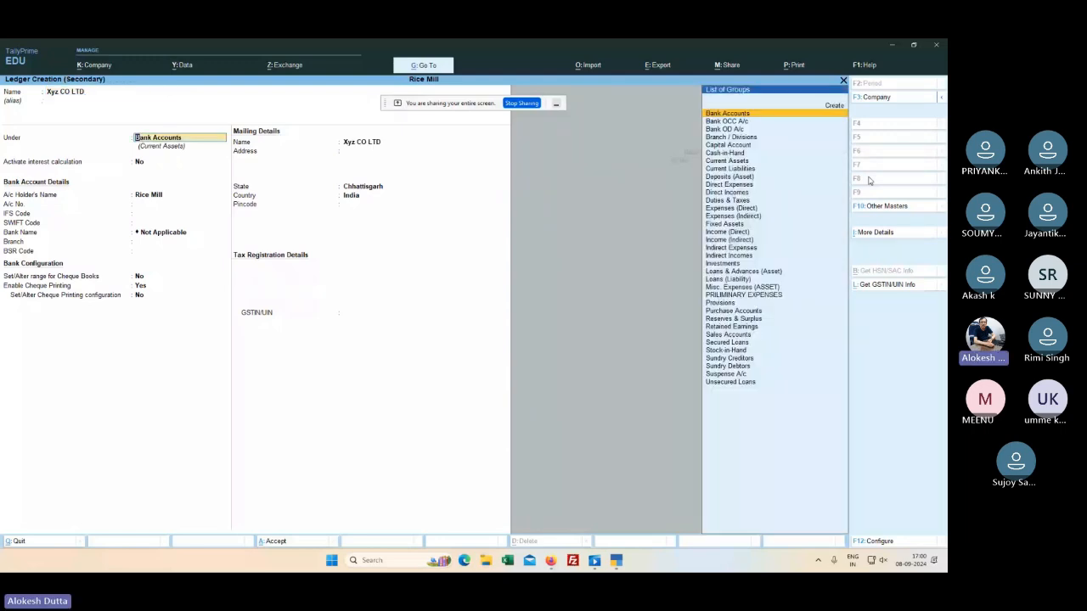
pyautogui.press('Return')
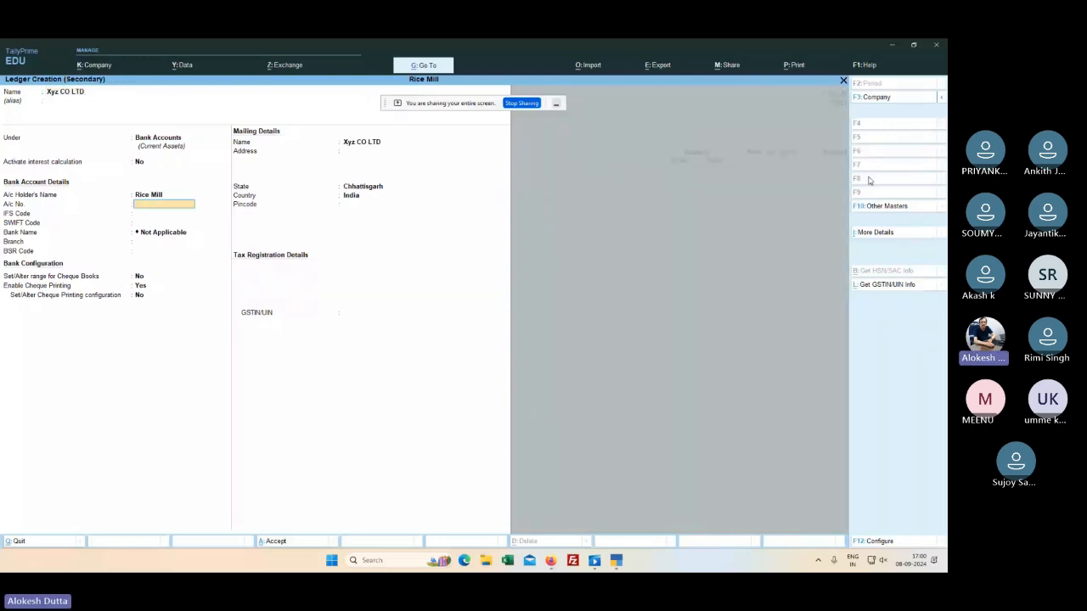
pyautogui.press('Return')
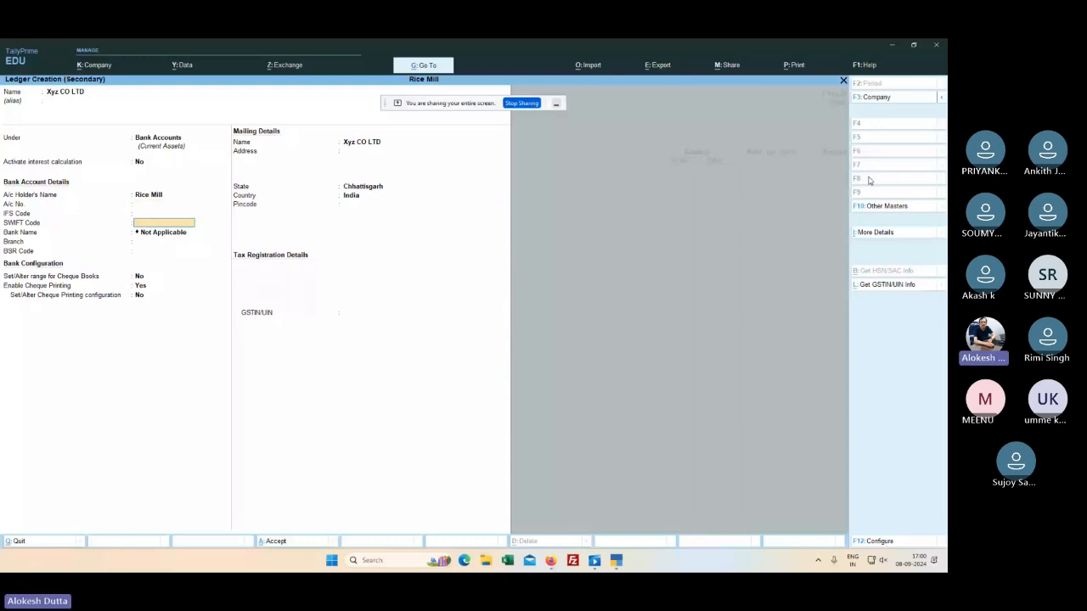
pyautogui.press('Return')
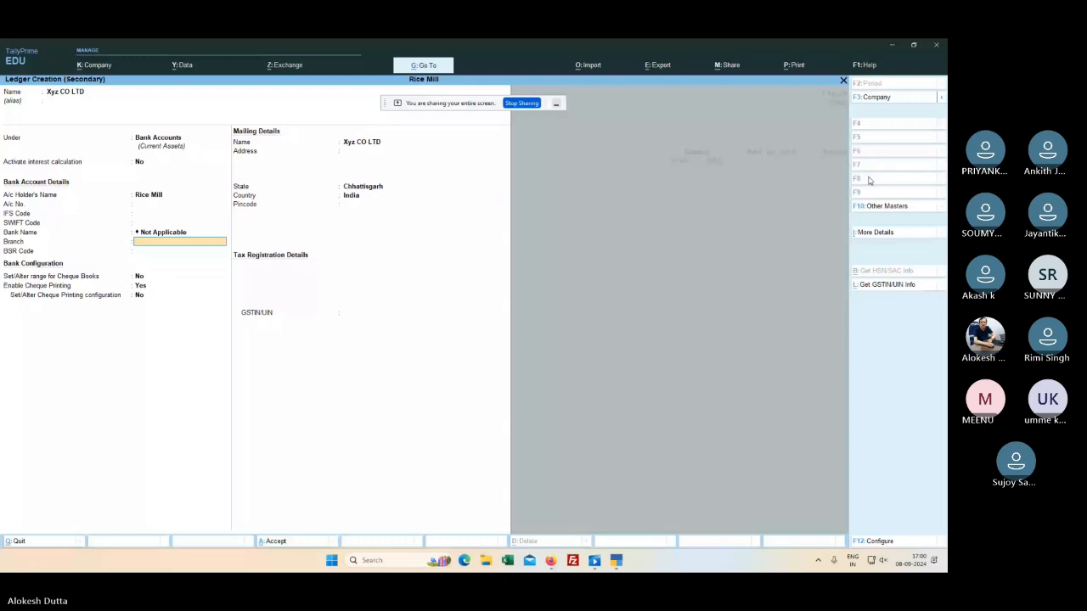
pyautogui.press('BackSpace')
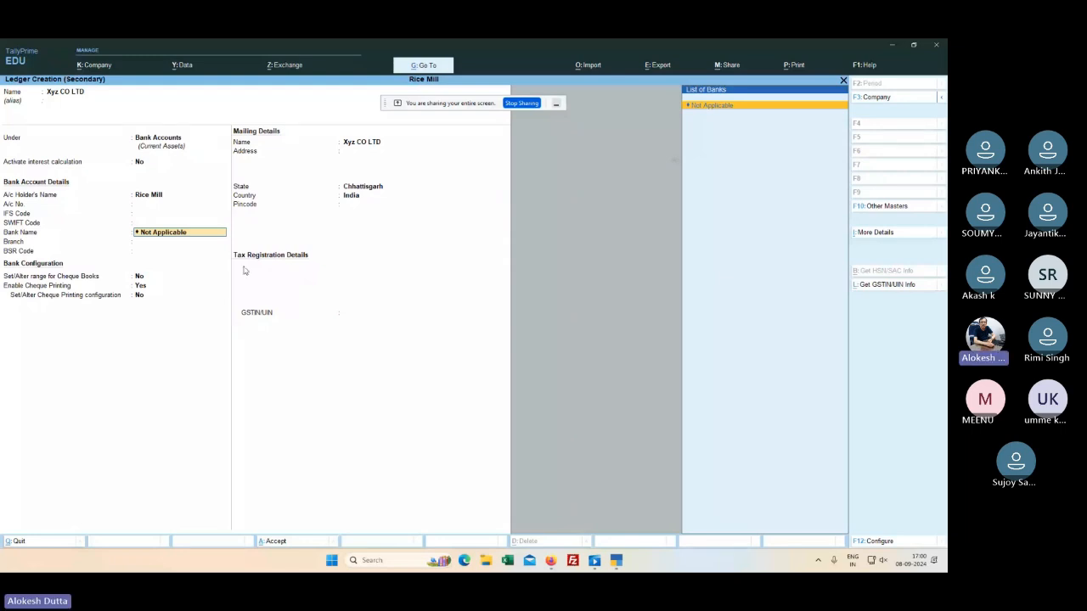
pyautogui.press('Return')
pyautogui.press('Return')
pyautogui.press('Return')
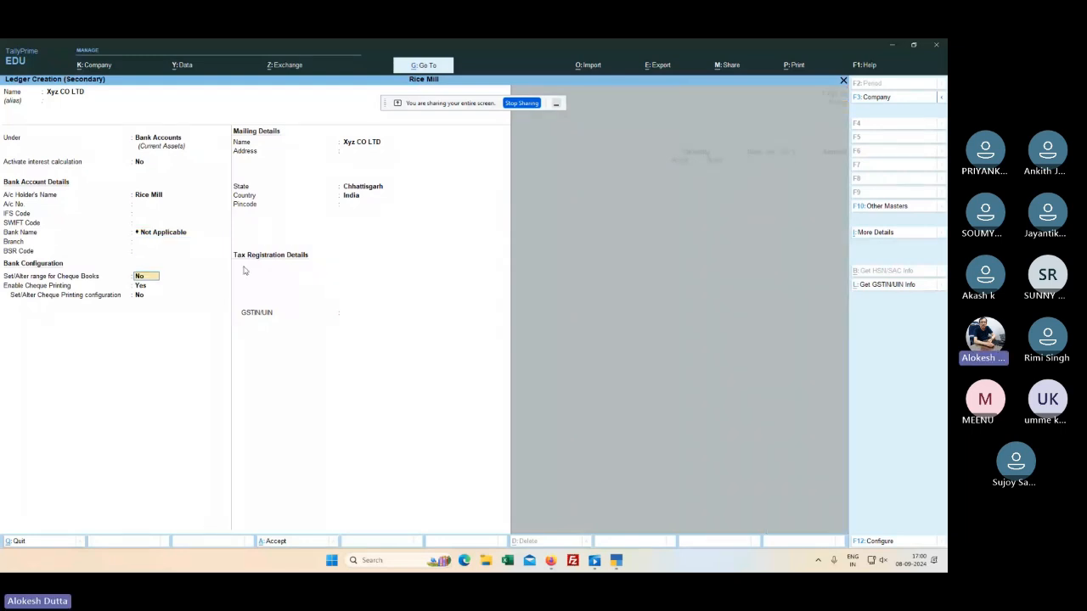
pyautogui.press('Return')
pyautogui.press('Return')
pyautogui.press('Return')
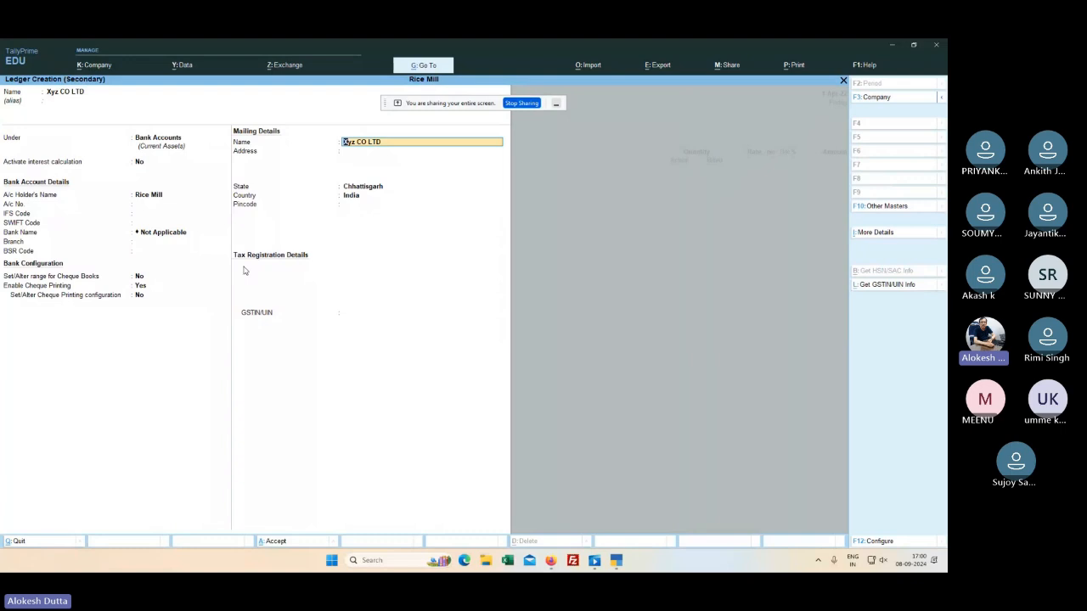
pyautogui.press('Return')
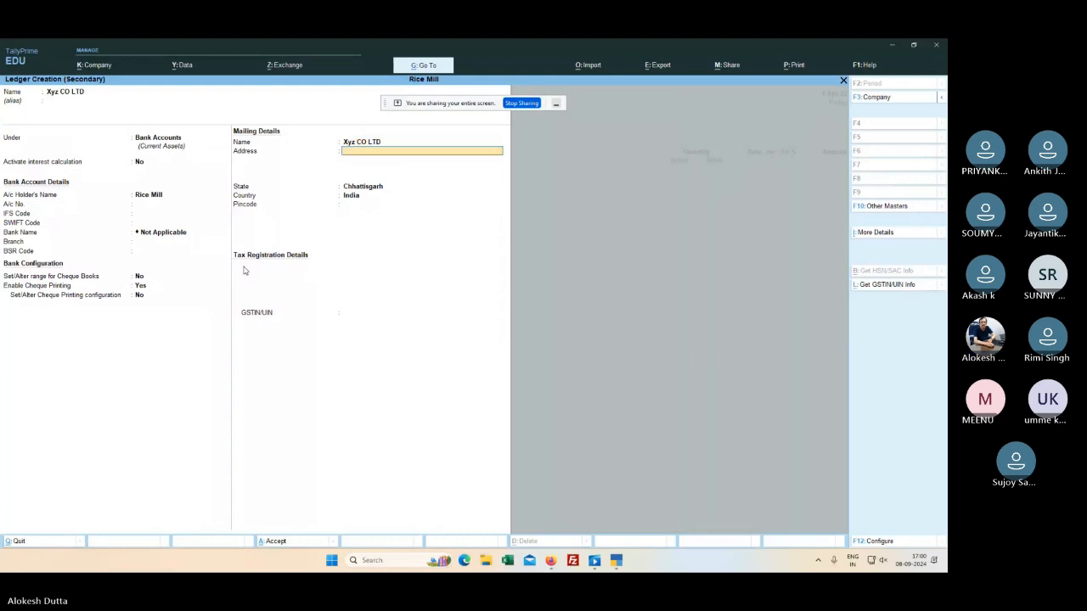
pyautogui.press('Return')
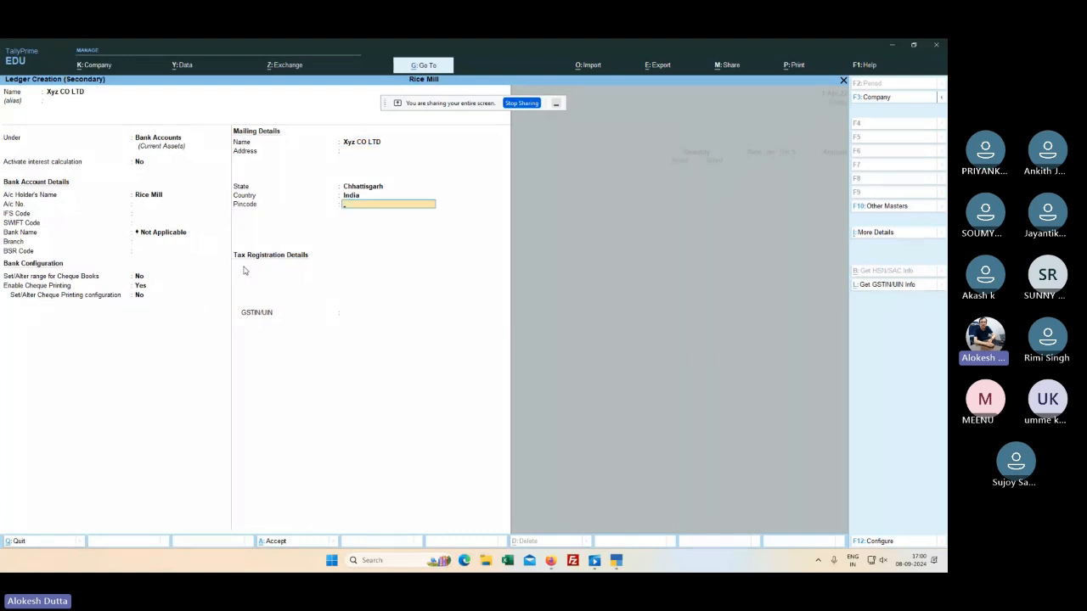
pyautogui.press('Return')
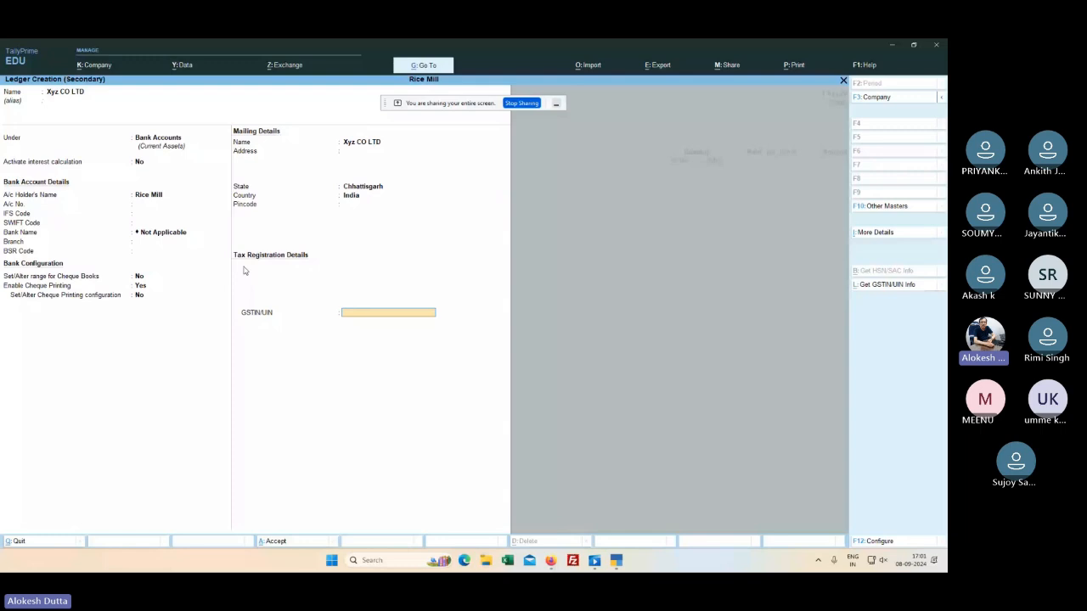
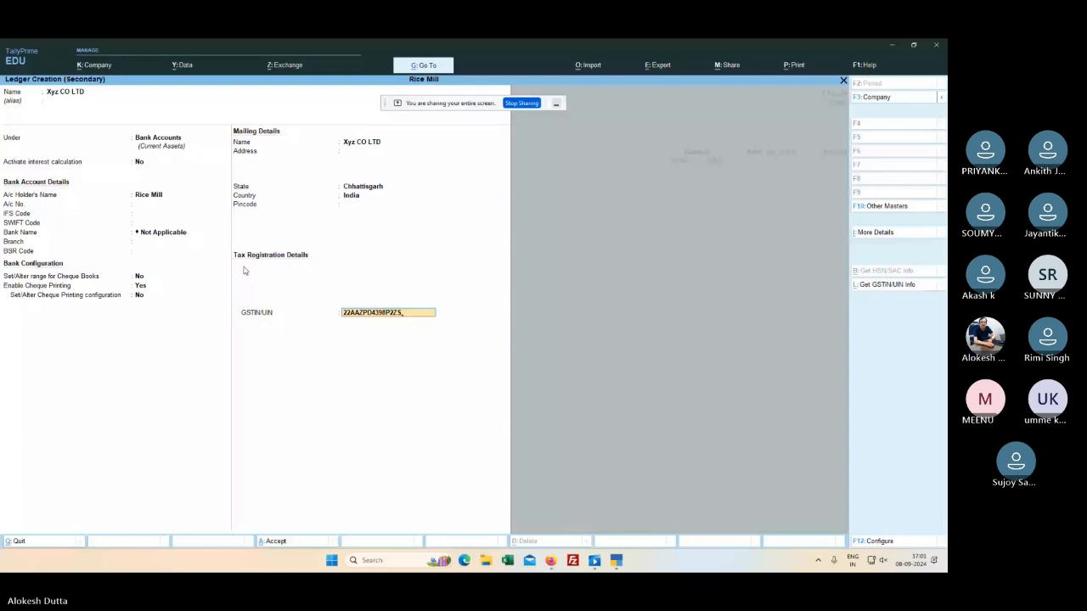
pyautogui.press('Return')
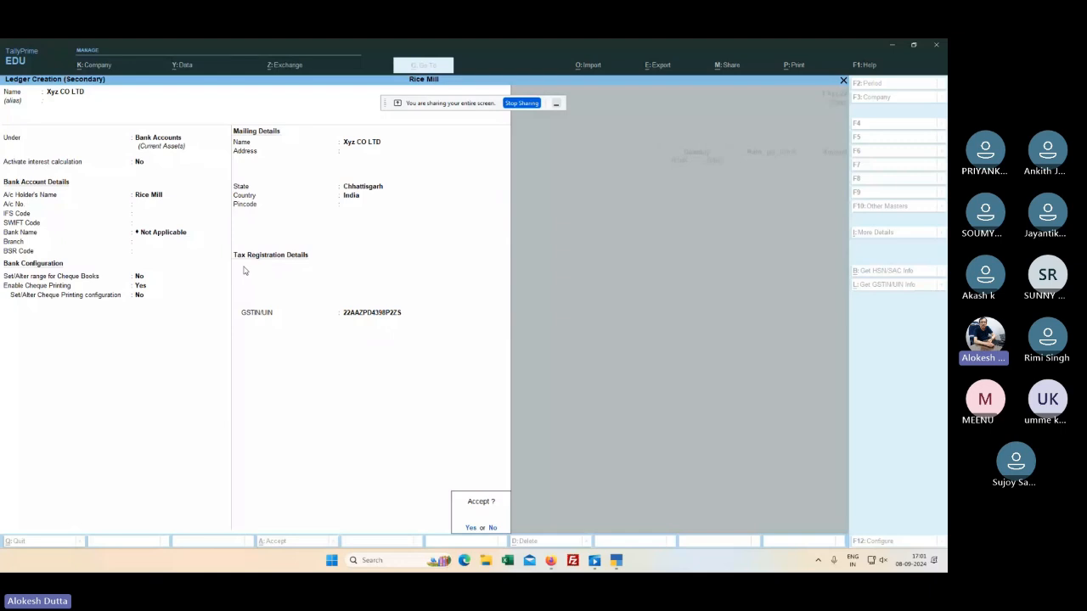
pyautogui.press('Return')
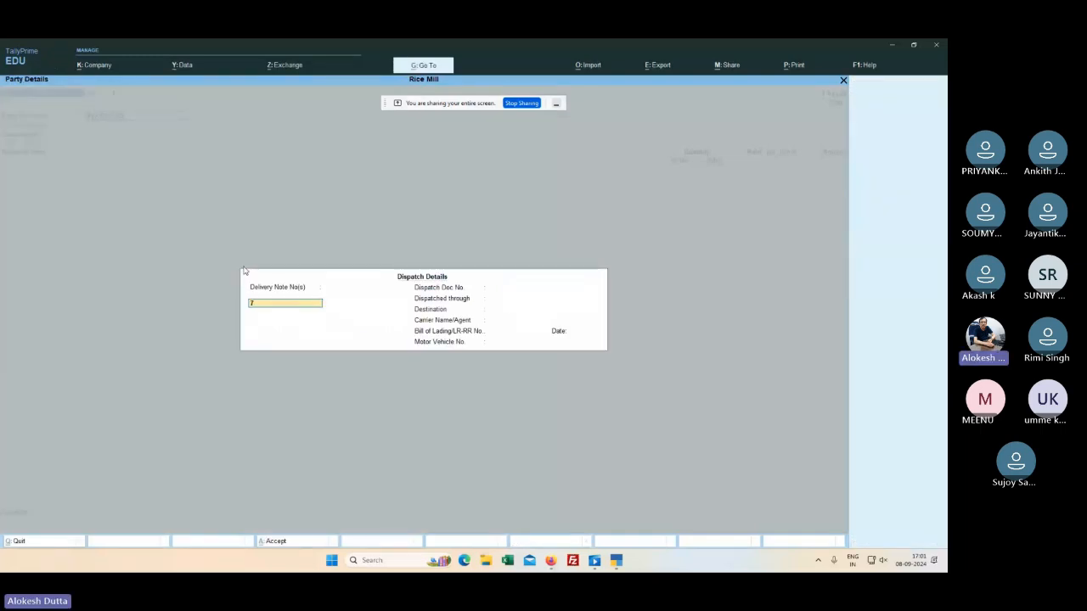
# Step: Enter delivery note 7 and bill of lading date 1-4 in the dispatch details
pyautogui.write('7')
pyautogui.press('Return')
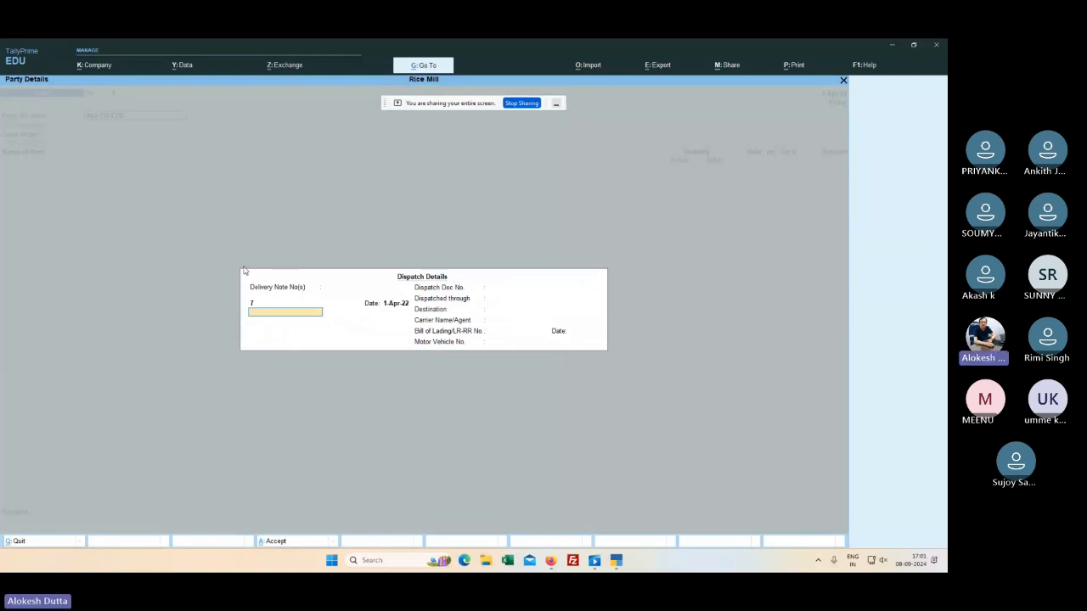
pyautogui.press('Return')
pyautogui.press('Return')
pyautogui.press('Return')
pyautogui.press('Return')
pyautogui.press('Return')
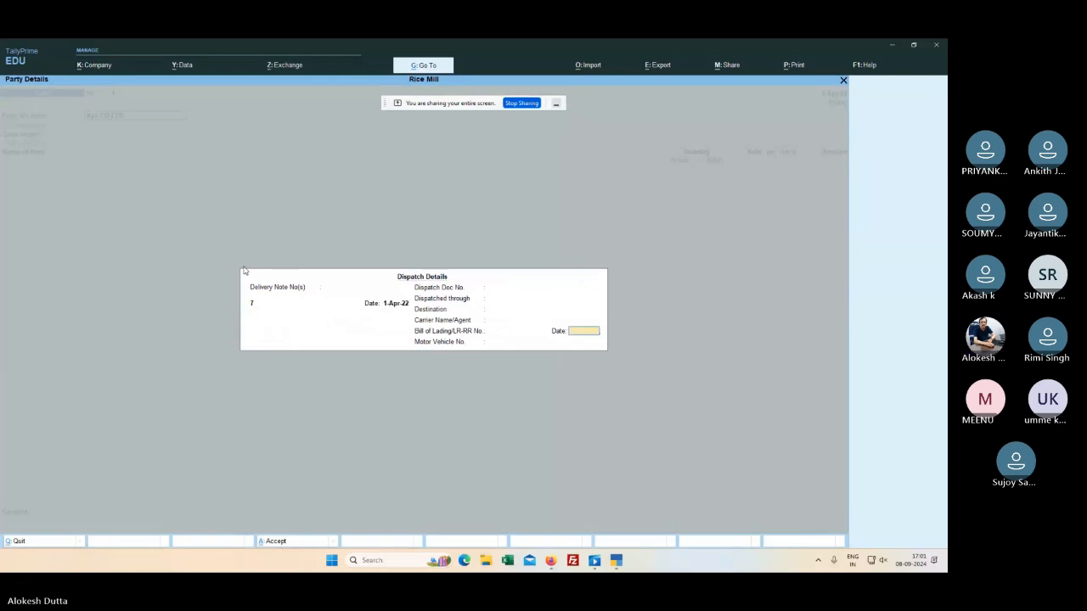
pyautogui.write('1.4.24')
pyautogui.press('Return')
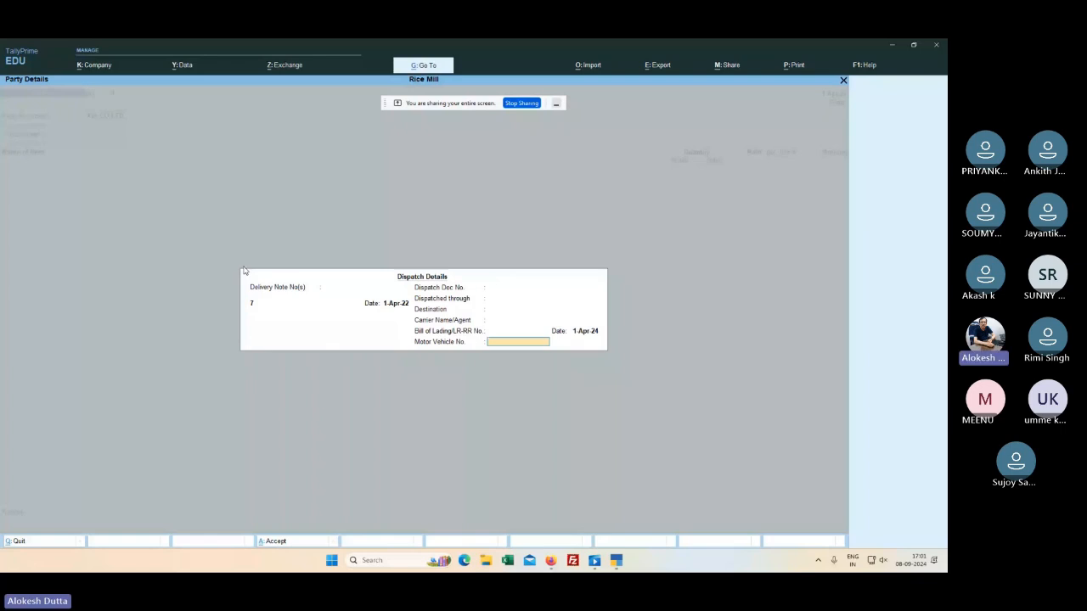
pyautogui.press('Return')
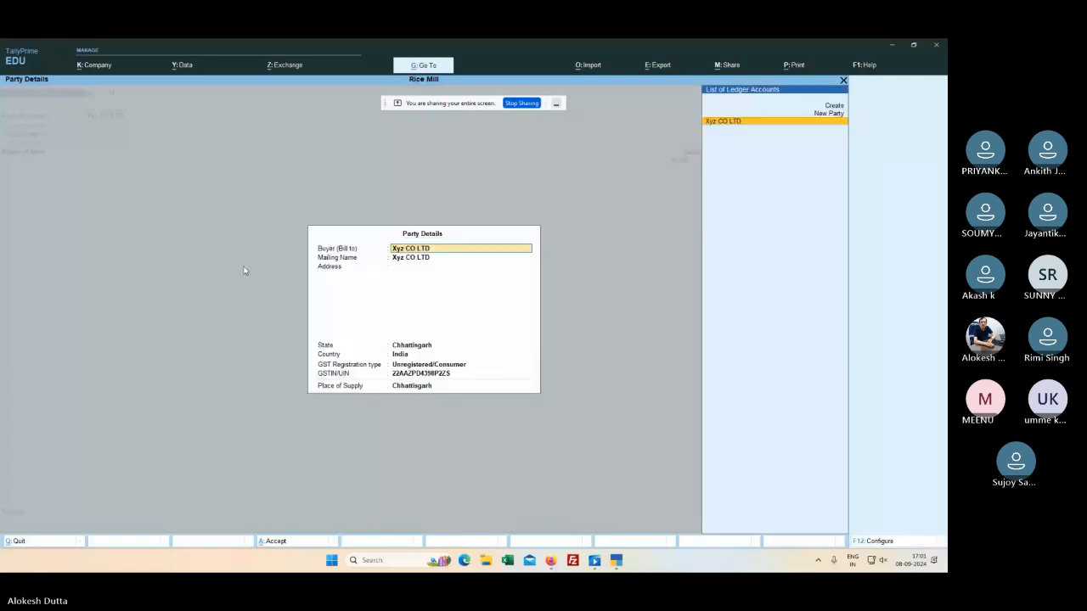
# Step: Accept buyer Xyz CO LTD as an unregistered consumer with place of supply Chhattisgarh
pyautogui.press('Return')
pyautogui.press('Return')
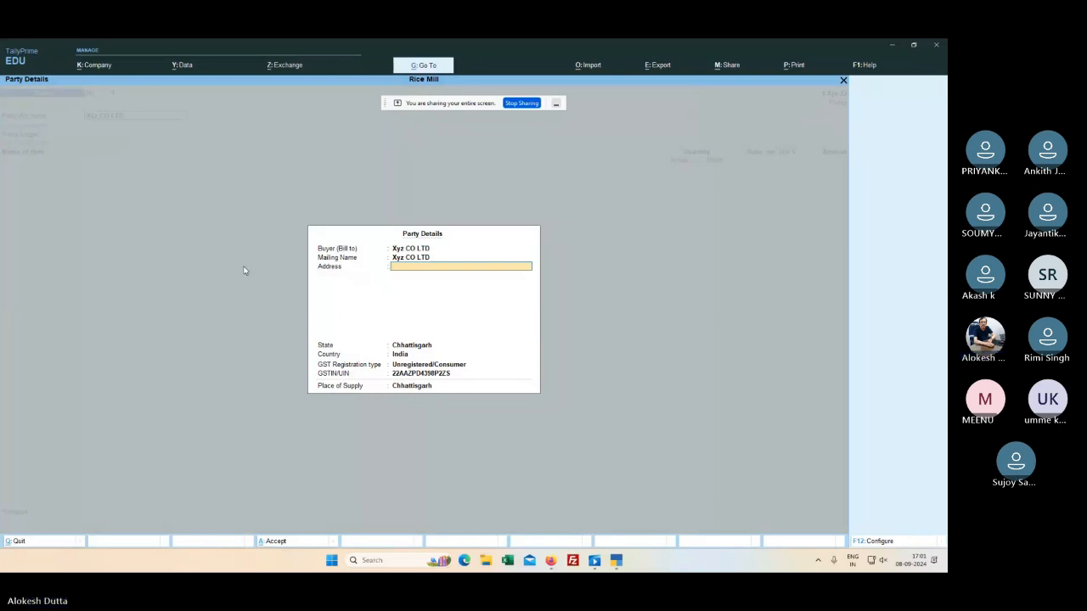
pyautogui.press('Return')
pyautogui.press('Return')
pyautogui.press('Return')
pyautogui.press('Return')
pyautogui.press('Return')
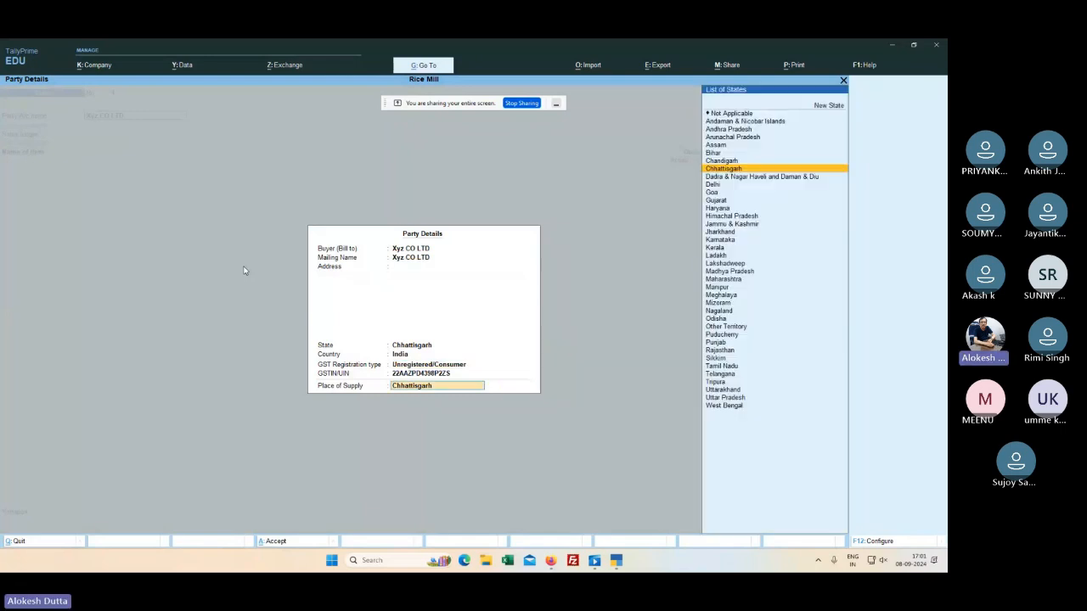
pyautogui.press('Return')
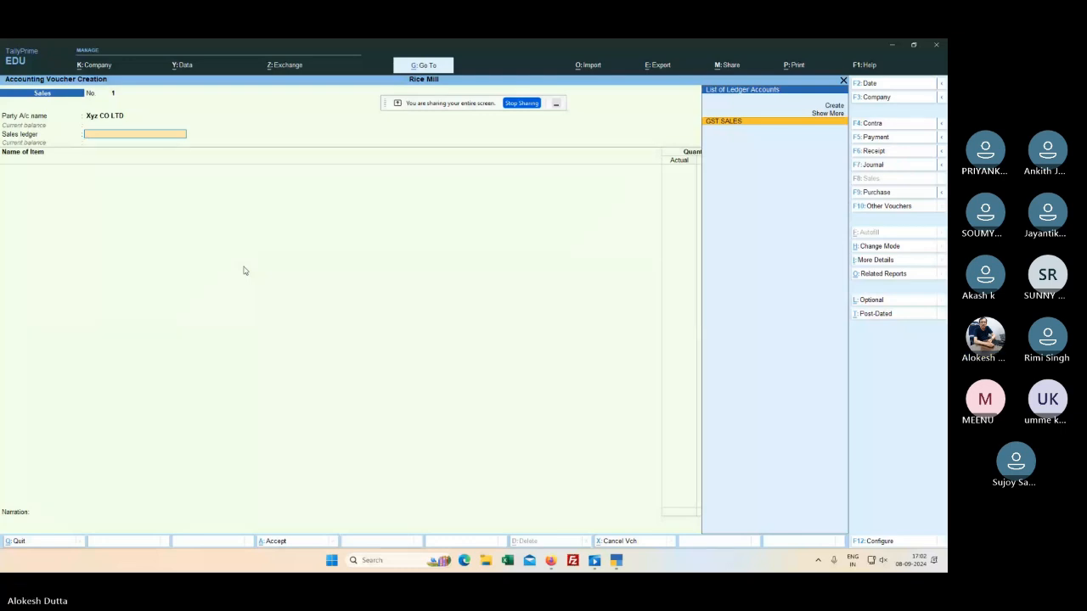
# Step: Choose GST SALES as the sales ledger and begin entering the first item
pyautogui.write('G')
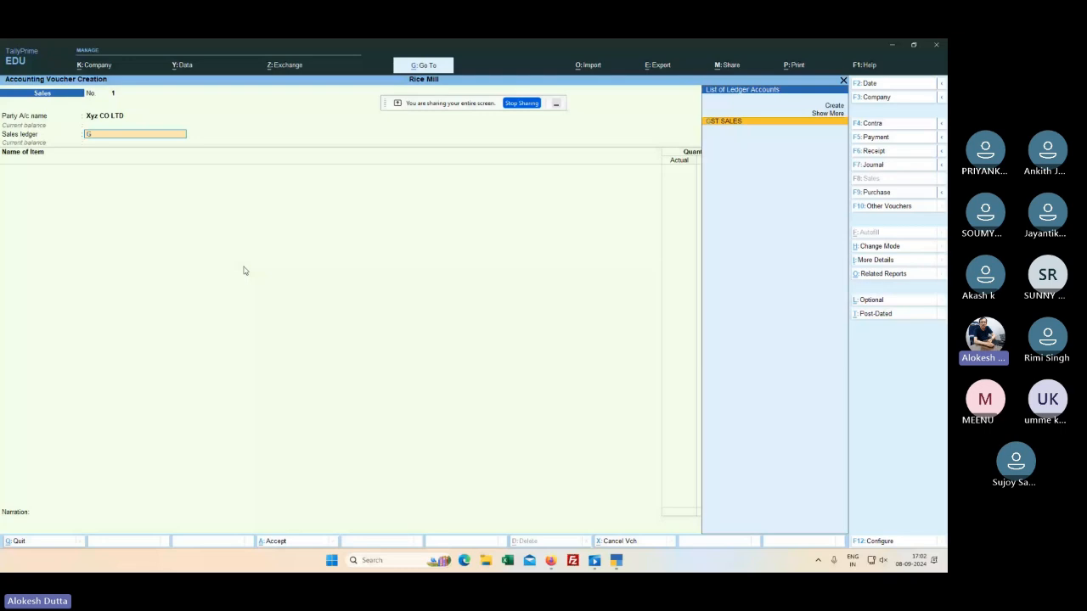
pyautogui.press('Return')
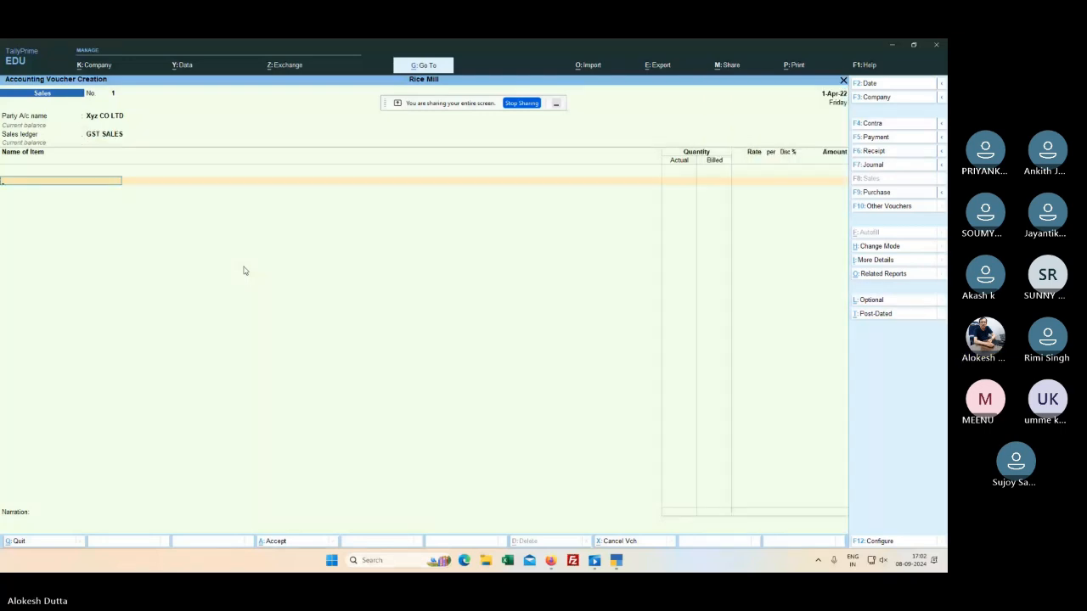
pyautogui.write('F')
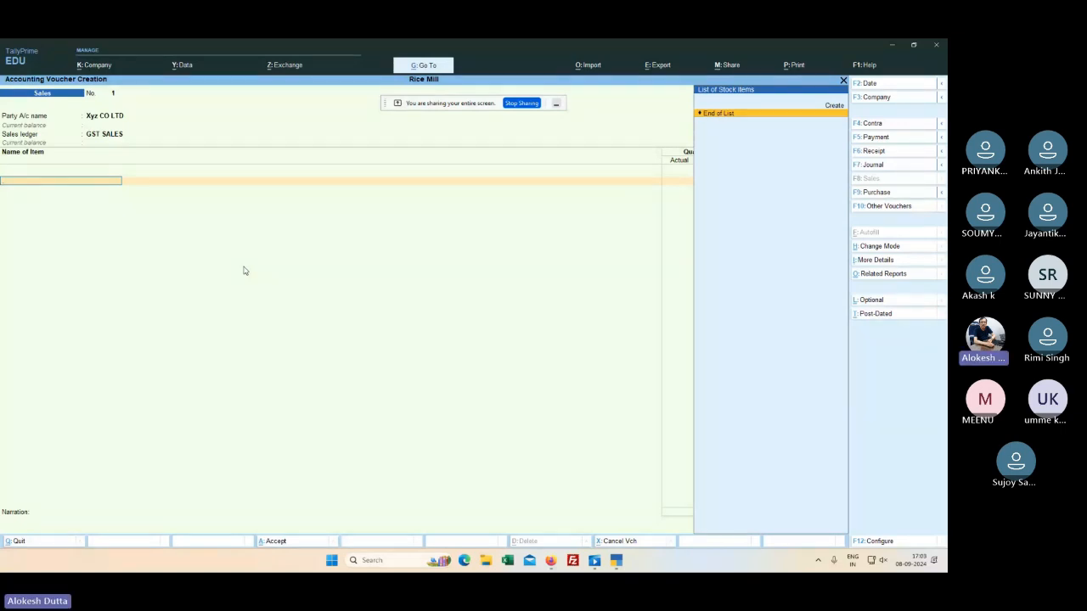
pyautogui.write('o')
pyautogui.hotkey('alt', 'c')
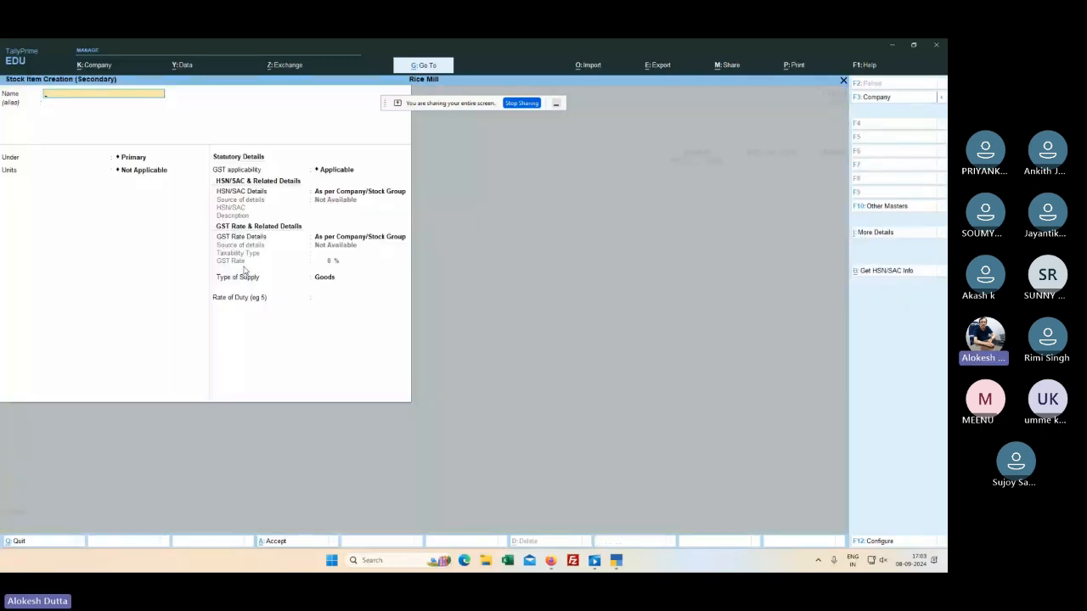
pyautogui.write('OTHER PROFESSIONAL FEES')
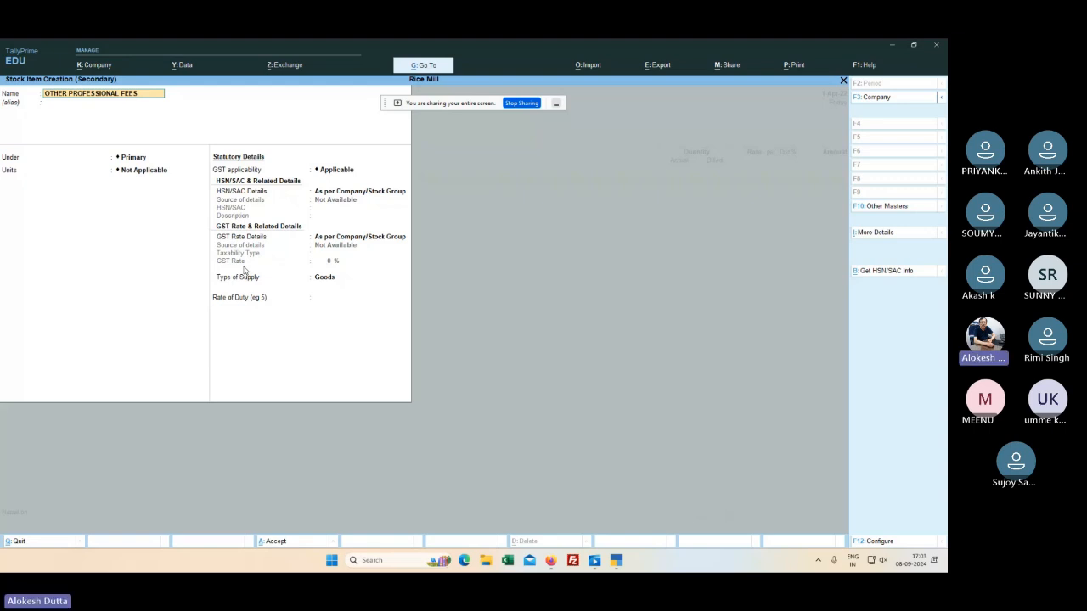
pyautogui.press('Return')
pyautogui.press('Return')
pyautogui.press('Return')
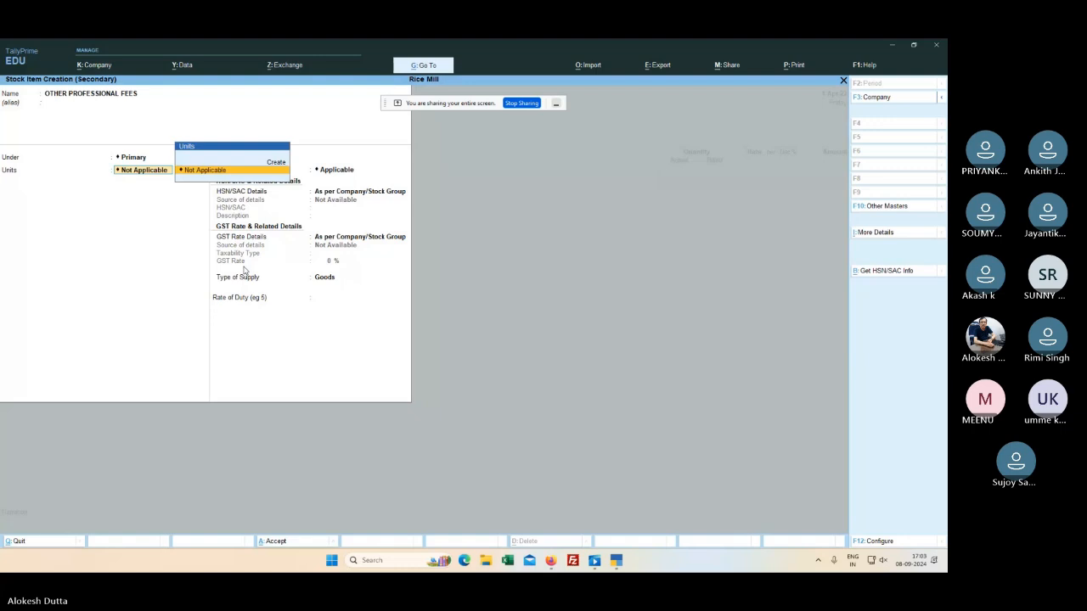
pyautogui.press('Escape')
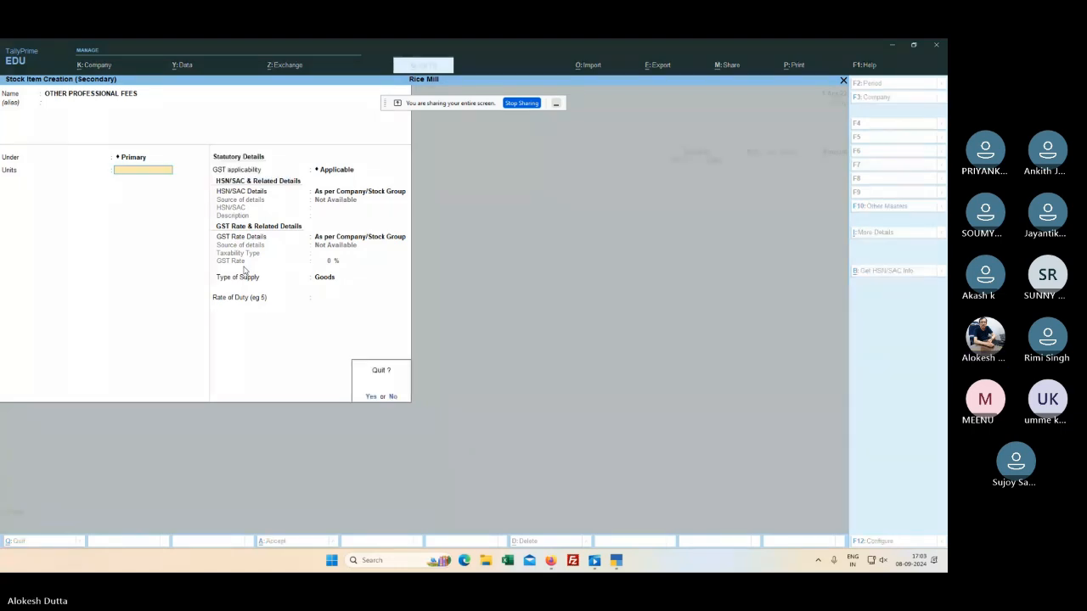
pyautogui.press('n')
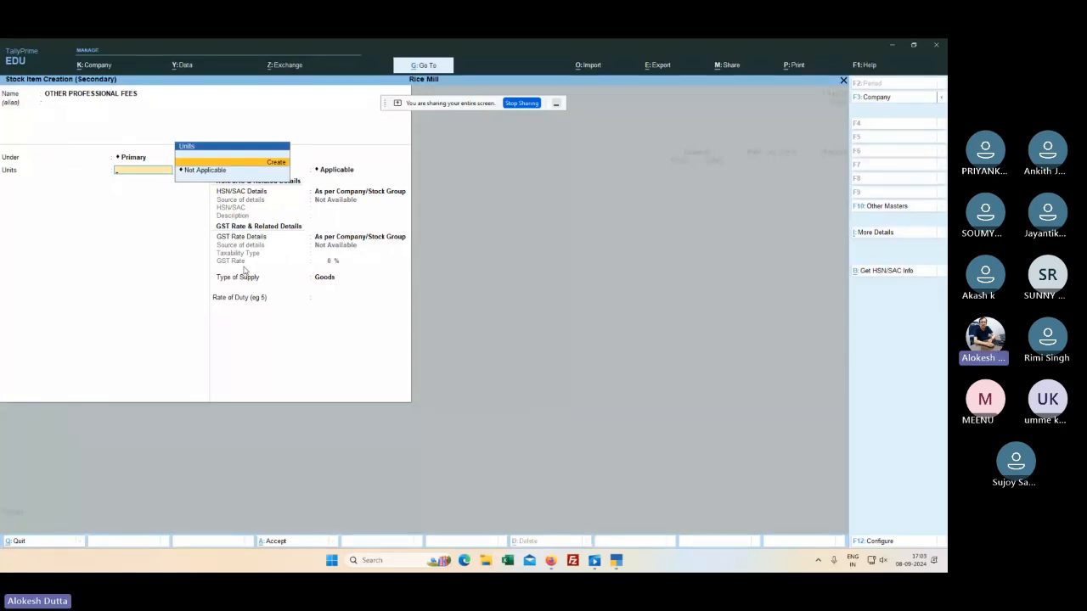
pyautogui.press('Return')
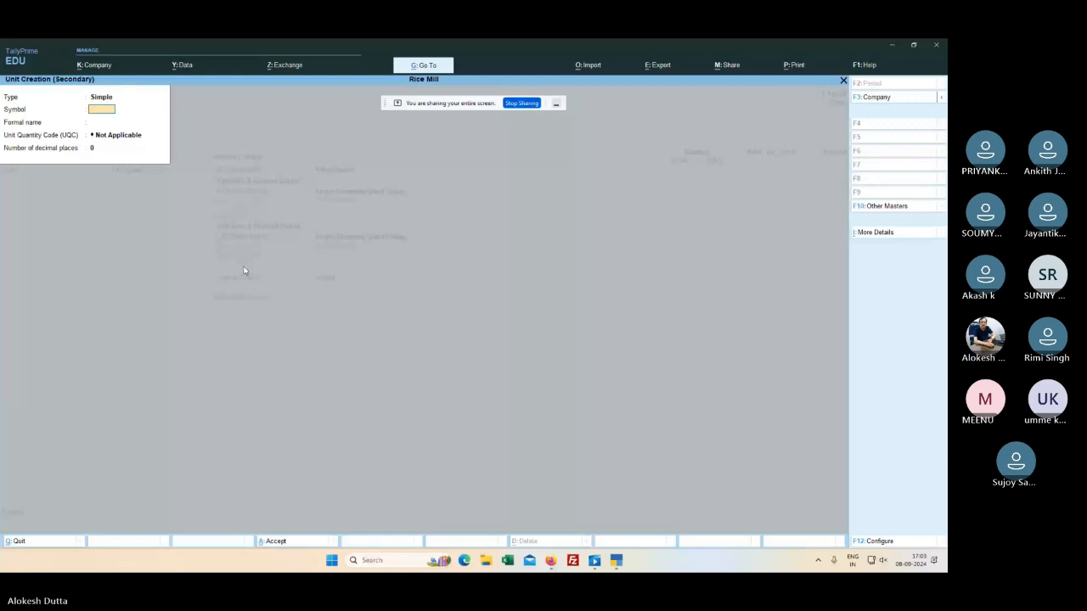
pyautogui.press('Escape')
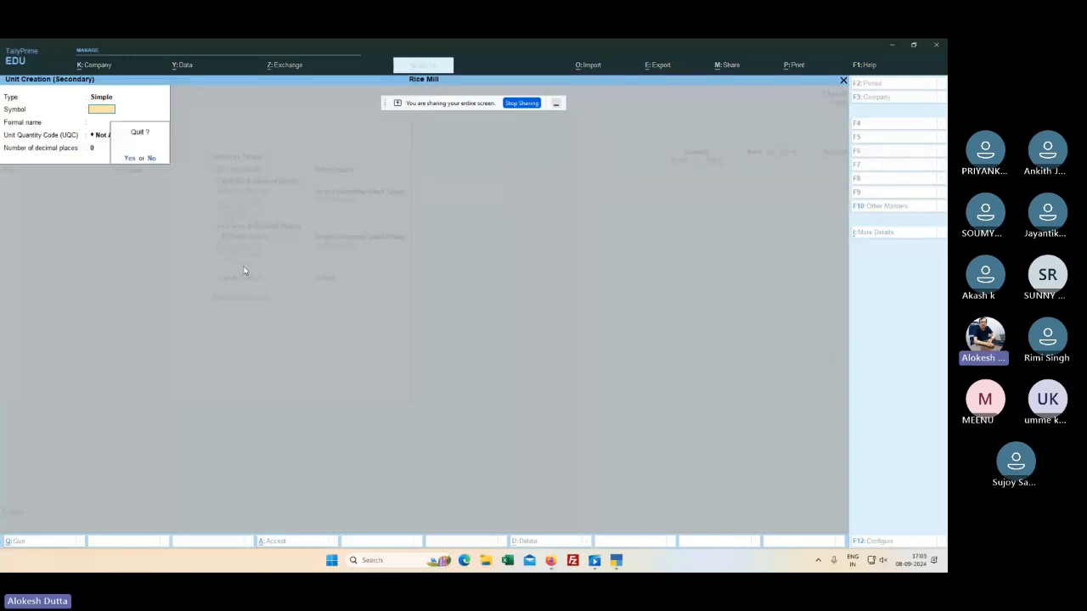
pyautogui.press('Return')
pyautogui.press('Escape')
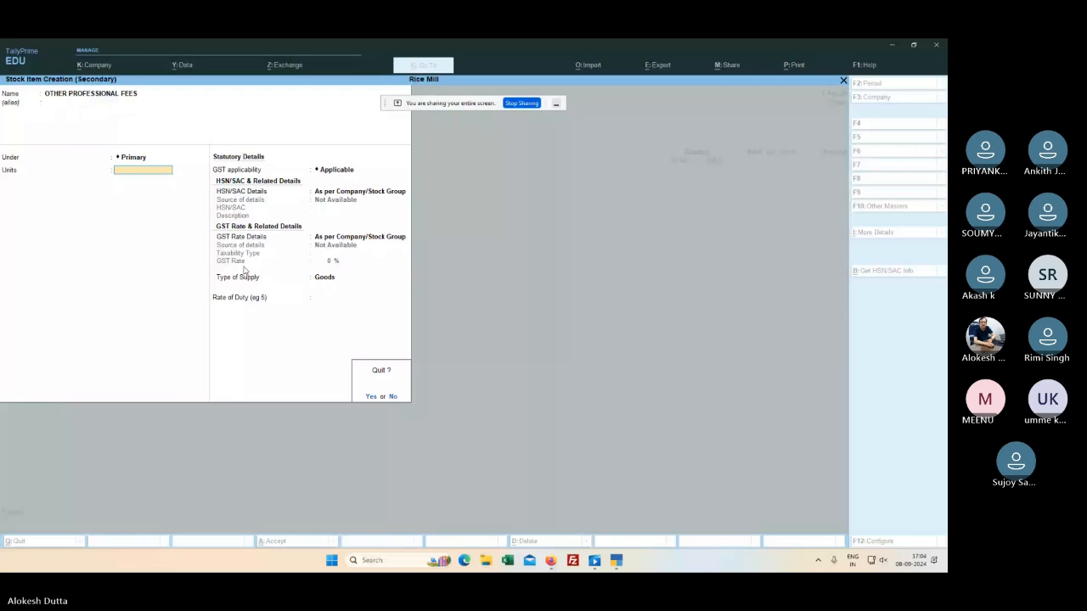
pyautogui.press('Return')
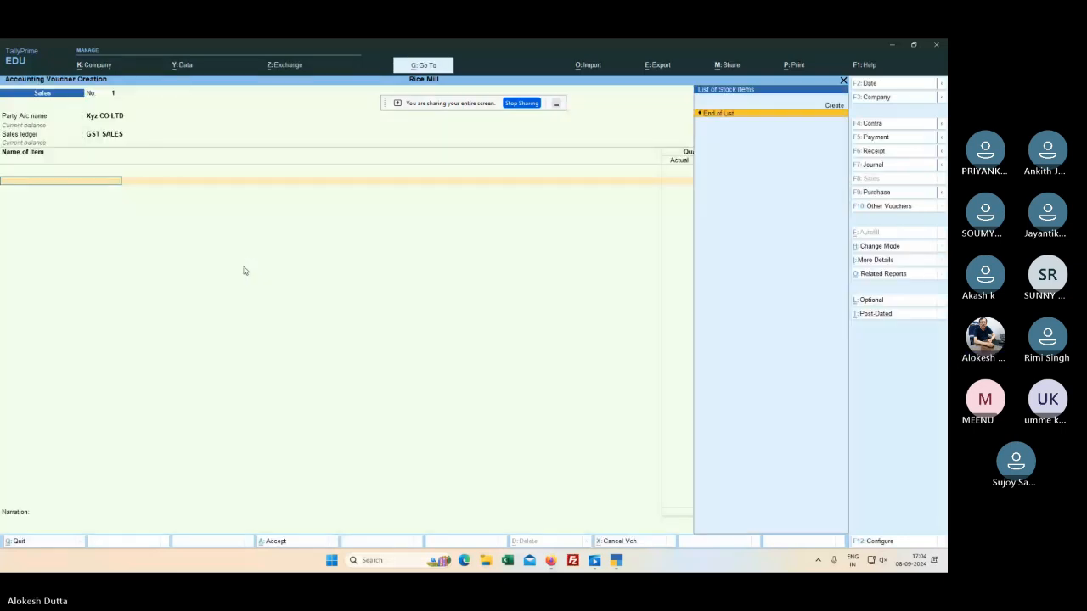
# Step: Start a new ledger named OTHER PROFESSIONAL, then stop sharing the screen in Teams
pyautogui.press('Return')
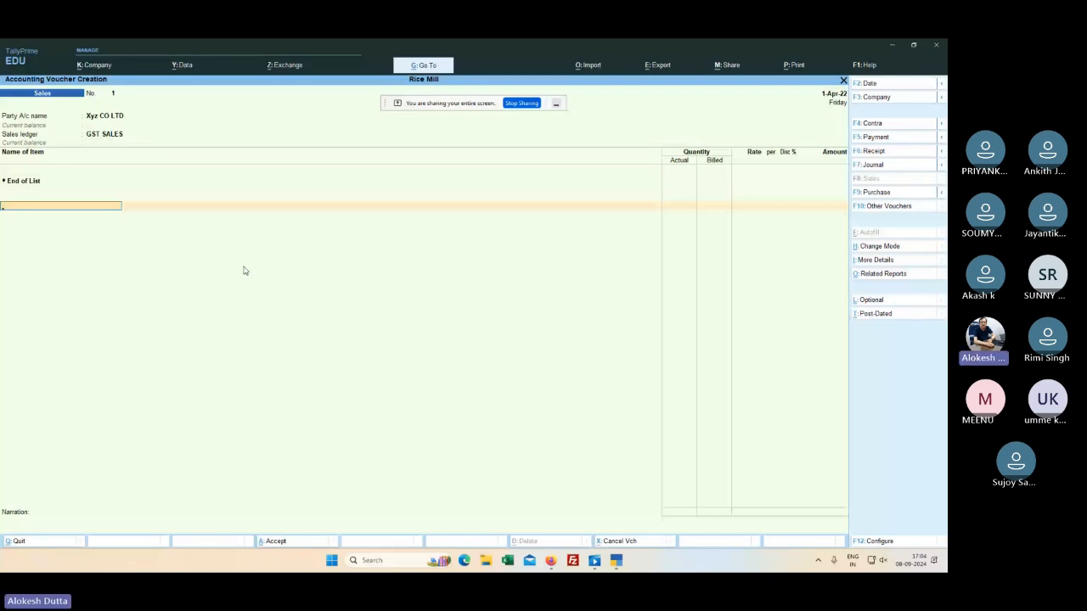
pyautogui.hotkey('alt', 'c')
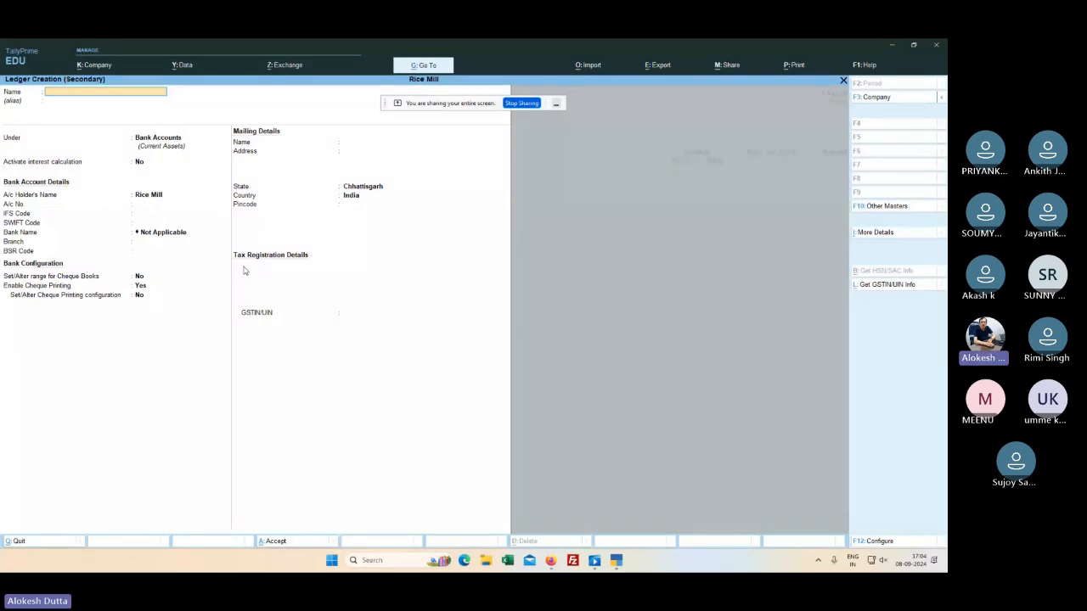
pyautogui.write('OTHER PROFESSI')
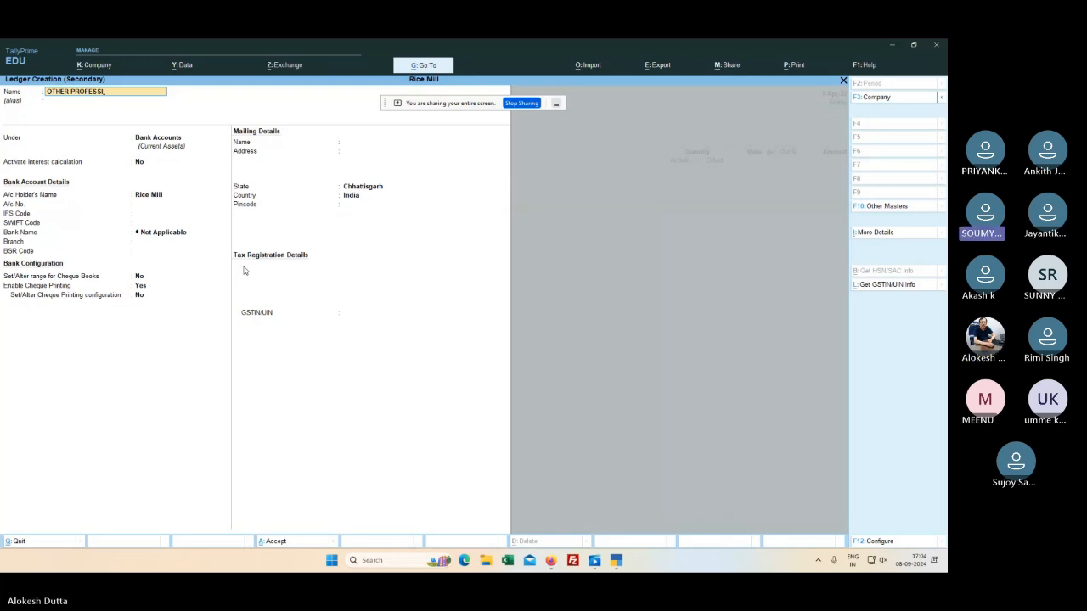
pyautogui.write('ONAL')
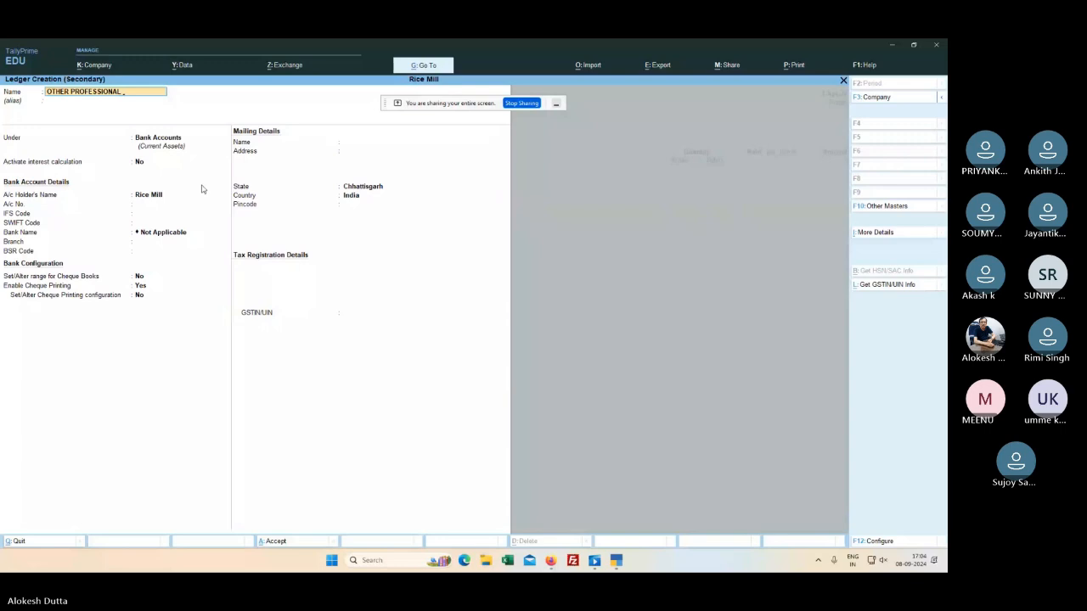
pyautogui.click(522, 103)
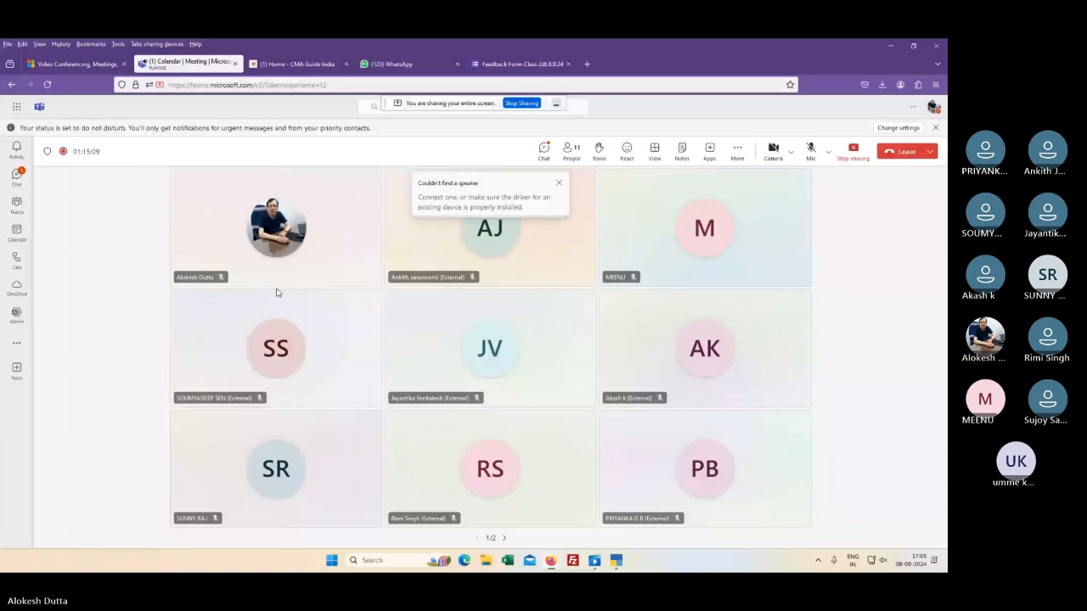
# Step: Minimize the Teams meeting window to bring TallyPrime's ledger form back
pyautogui.click(889, 47)
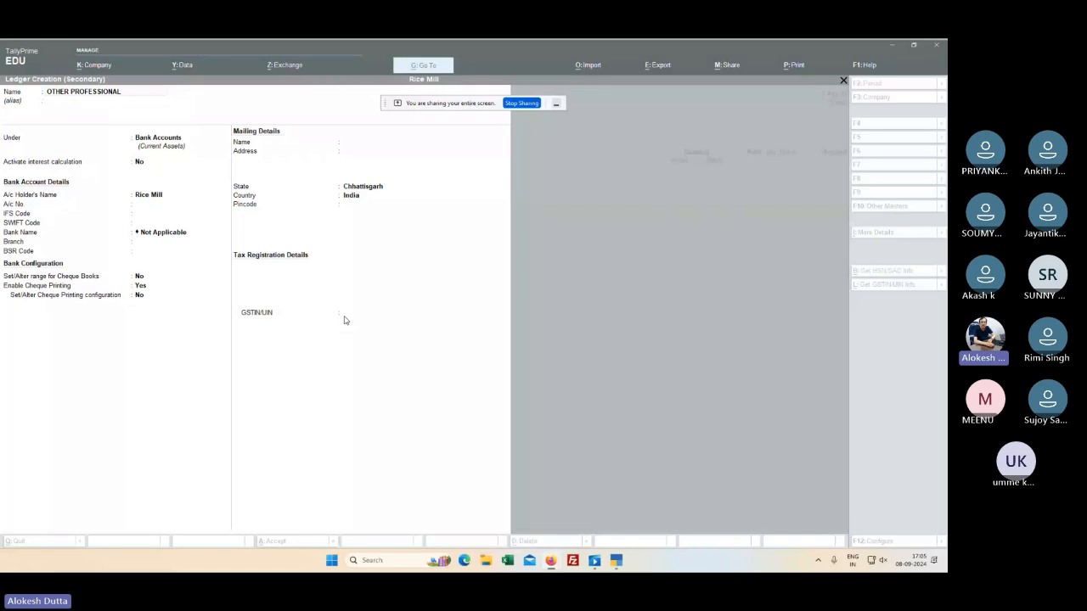
# Step: Complete the ledger name as OTHER PROFESSIONAL FESS
pyautogui.click(128, 95)
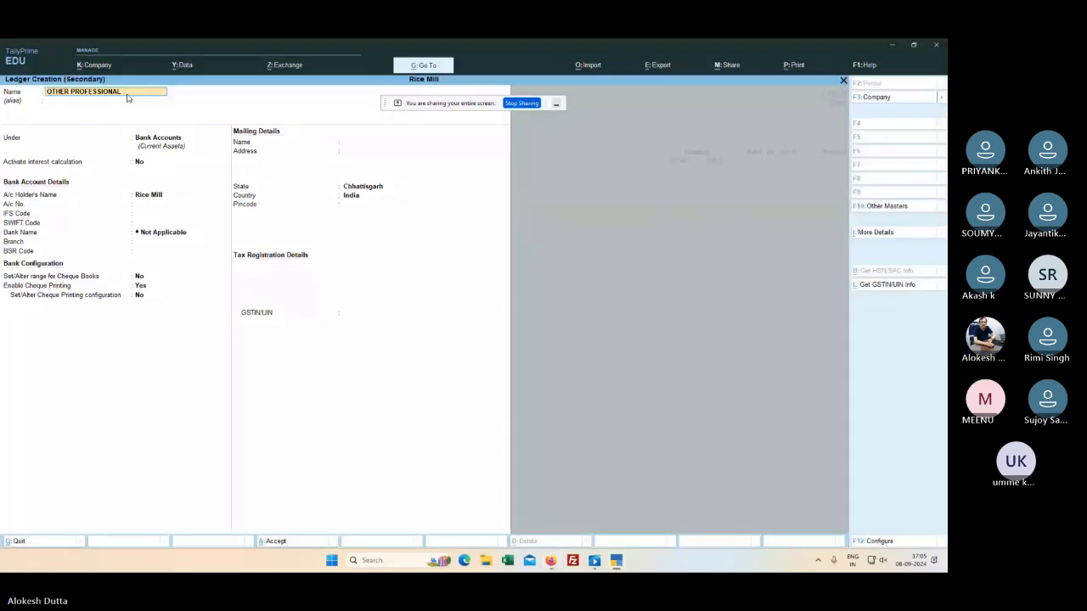
pyautogui.write('FESS')
pyautogui.press('Return')
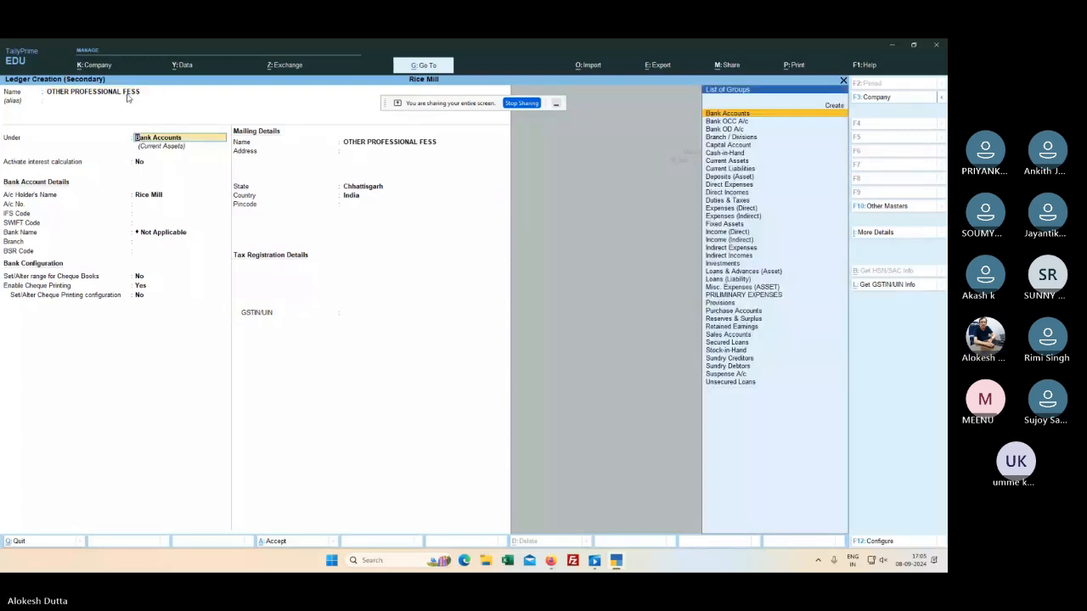
# Step: Place the ledger under Sales Accounts with GST rate 'As per Company/Group' and save it
pyautogui.press('Down')
pyautogui.press('Down')
pyautogui.press('Down')
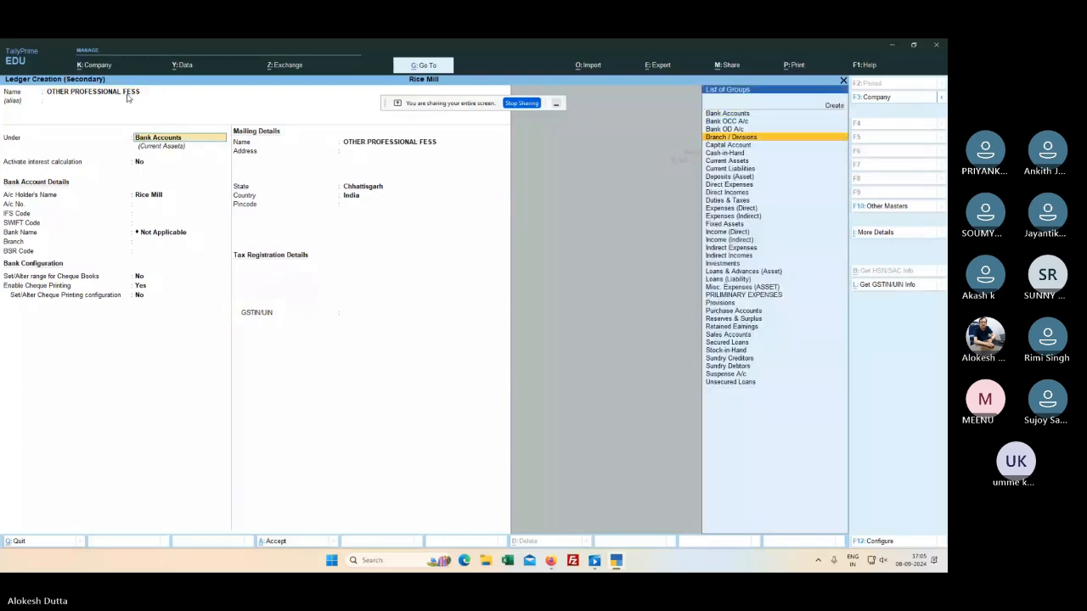
pyautogui.press('Down')
pyautogui.press('Down')
pyautogui.press('Down')
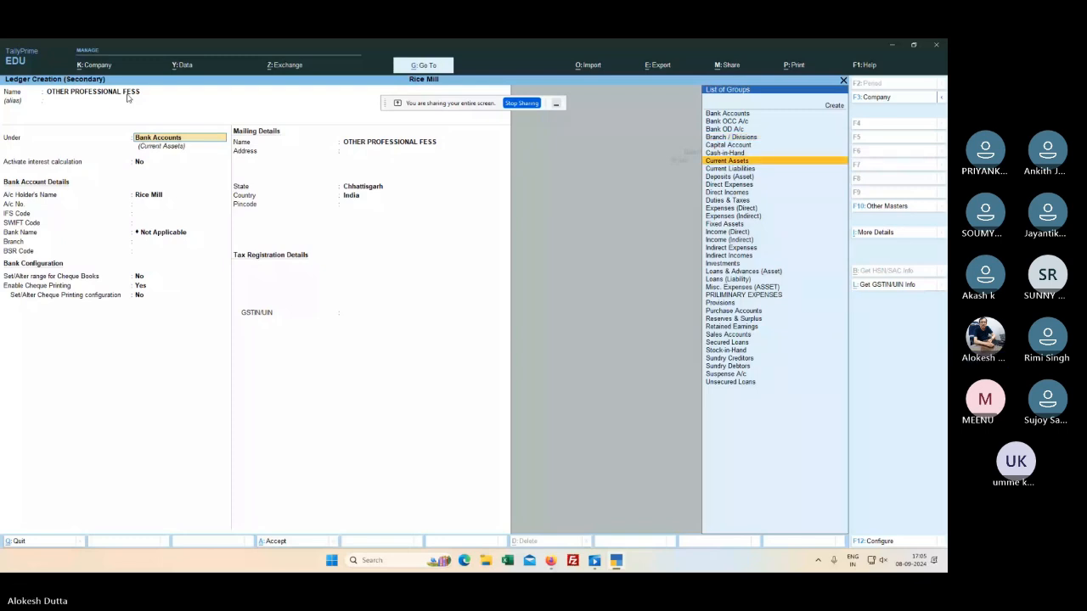
pyautogui.press('Down')
pyautogui.press('Down')
pyautogui.press('Down')
pyautogui.press('Down')
pyautogui.press('Down')
pyautogui.press('Down')
pyautogui.press('Down')
pyautogui.press('Down')
pyautogui.press('Down')
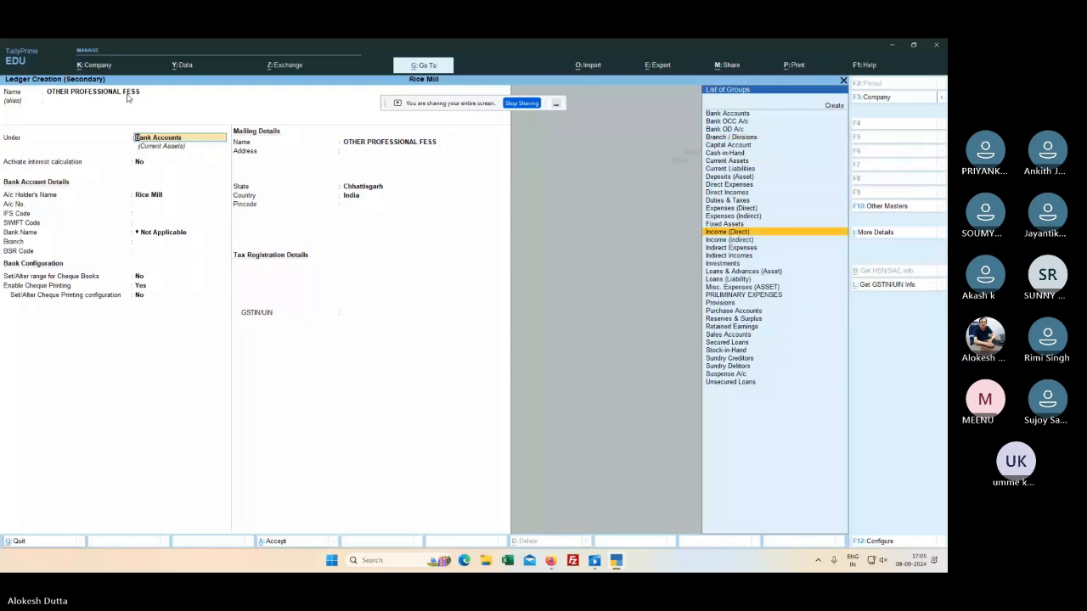
pyautogui.press('Down')
pyautogui.press('Down')
pyautogui.press('Down')
pyautogui.press('Down')
pyautogui.press('Down')
pyautogui.press('Down')
pyautogui.press('Down')
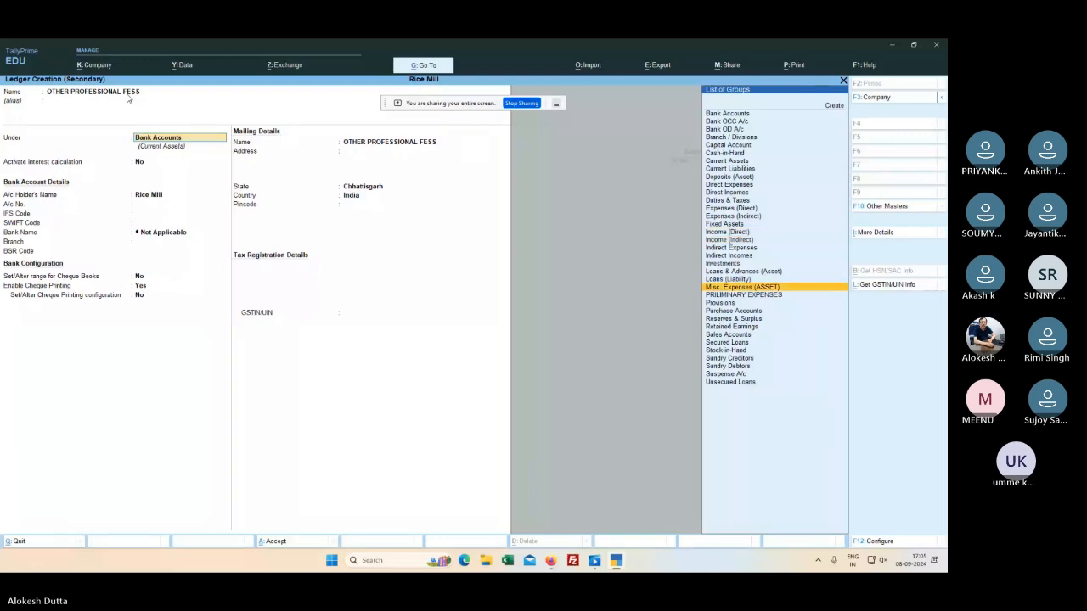
pyautogui.press('Down')
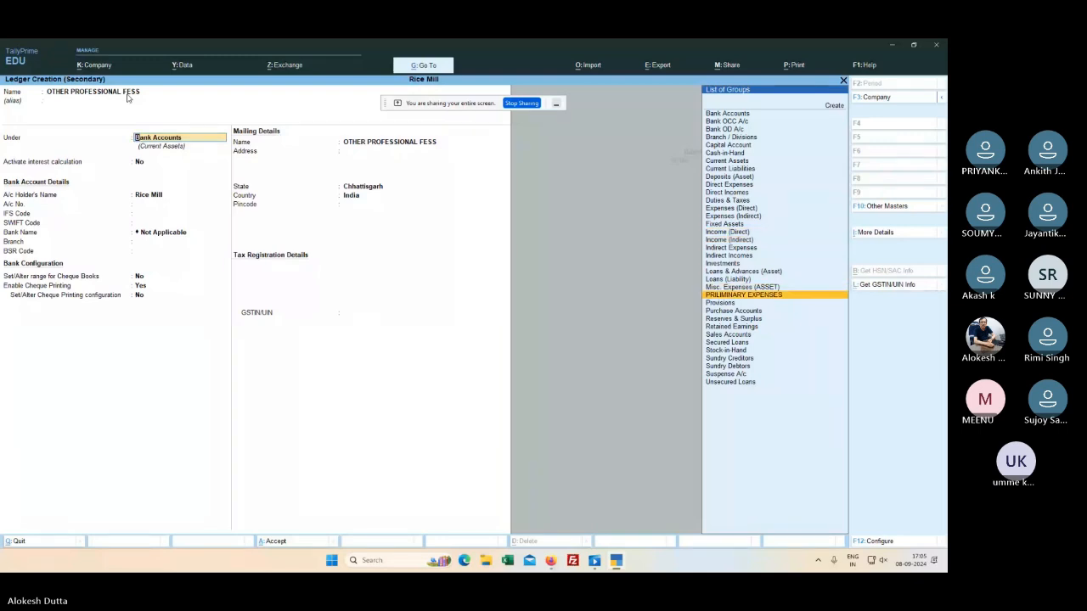
pyautogui.press('Down')
pyautogui.press('Down')
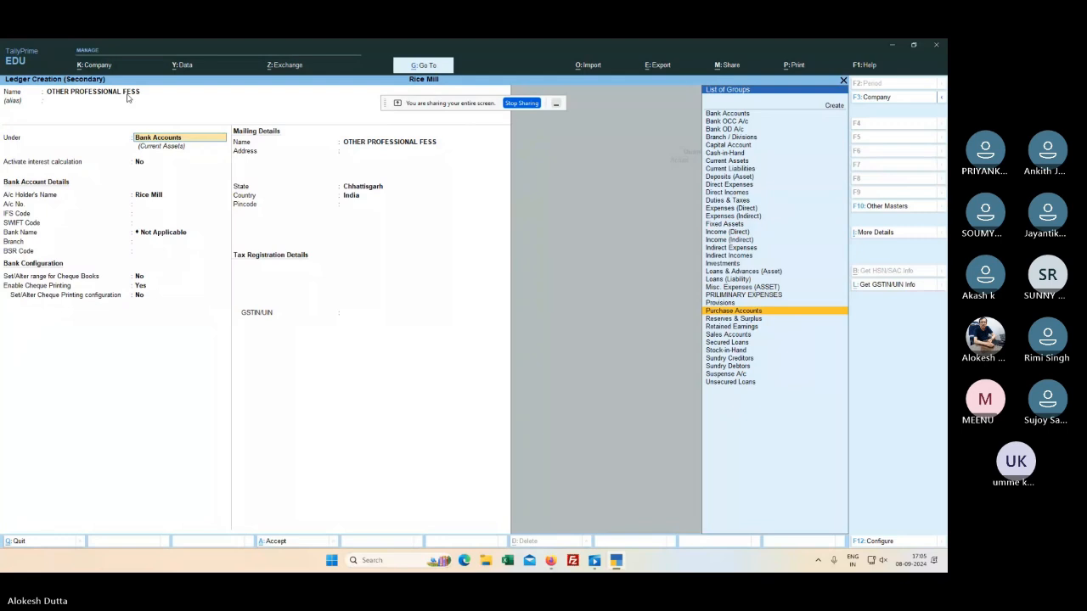
pyautogui.press('Down')
pyautogui.press('Down')
pyautogui.press('Down')
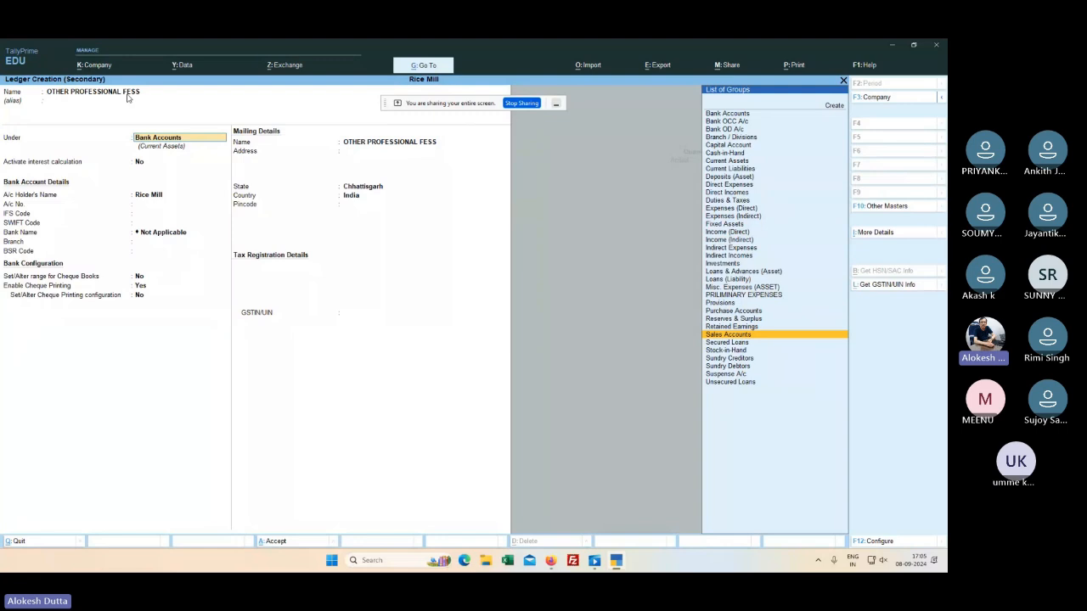
pyautogui.press('Return')
pyautogui.press('Return')
pyautogui.press('Return')
pyautogui.press('Return')
pyautogui.press('Return')
pyautogui.press('Return')
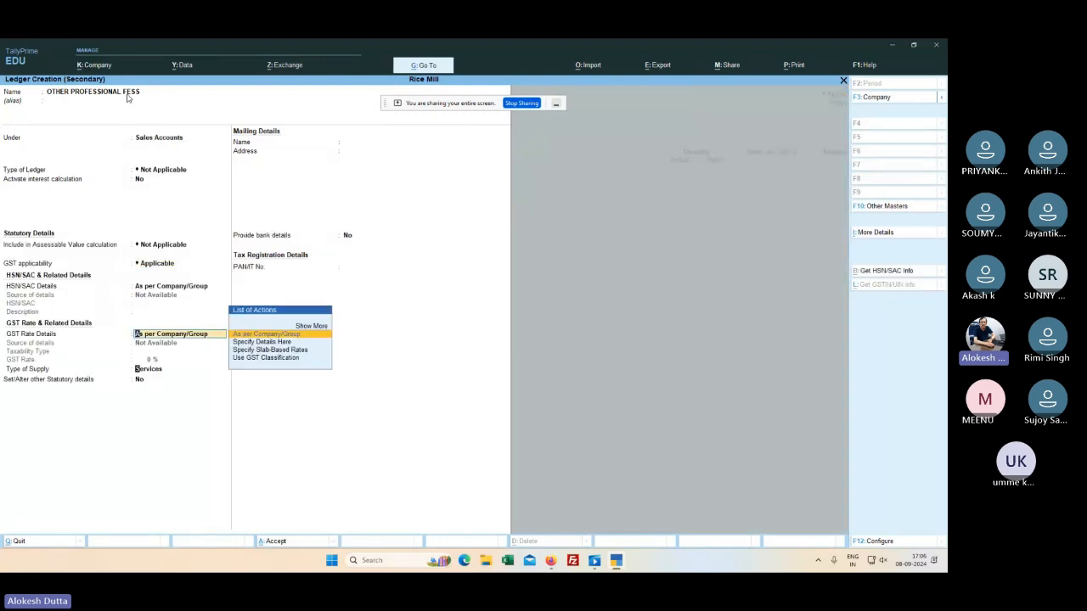
pyautogui.press('Return')
pyautogui.hotkey('ctrl', 'a')
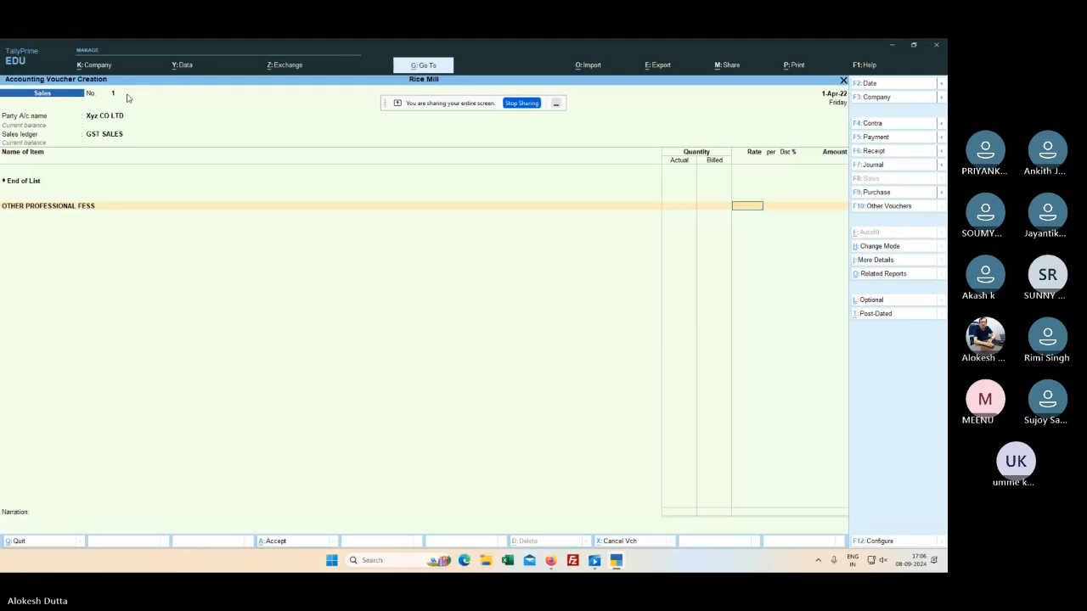
# Step: Enter 20000 as both rate and amount on the OTHER PROFESSIONAL FESS line
pyautogui.write('20')
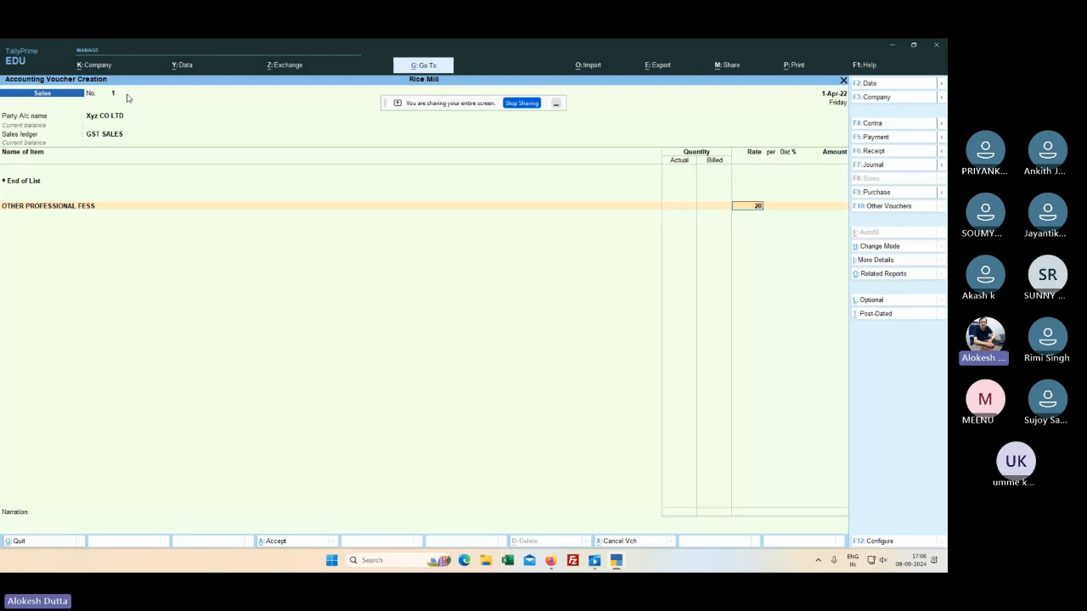
pyautogui.write('000')
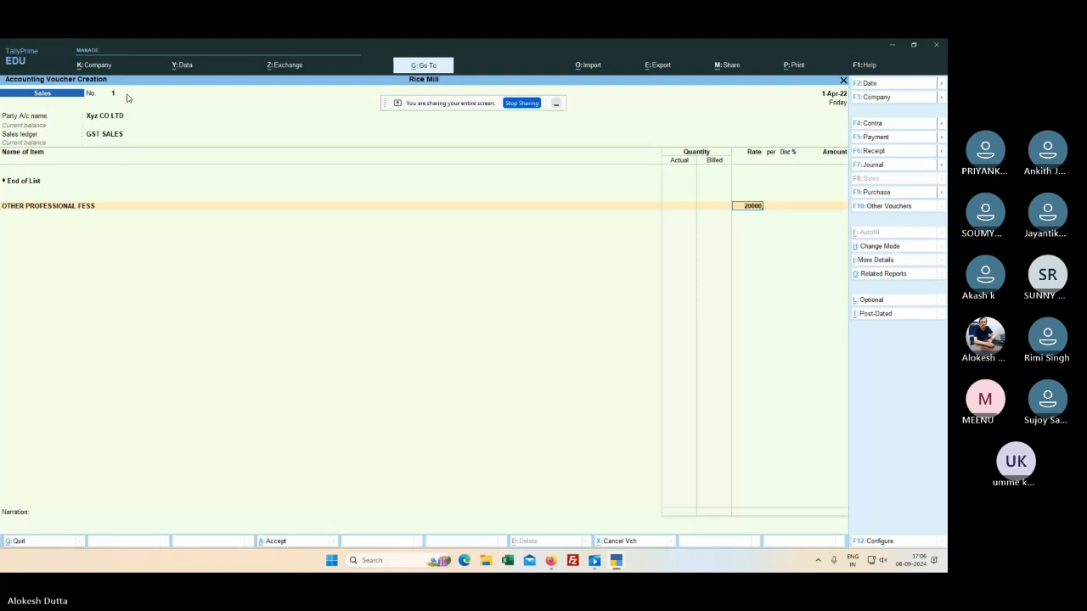
pyautogui.press('Return')
pyautogui.write('20')
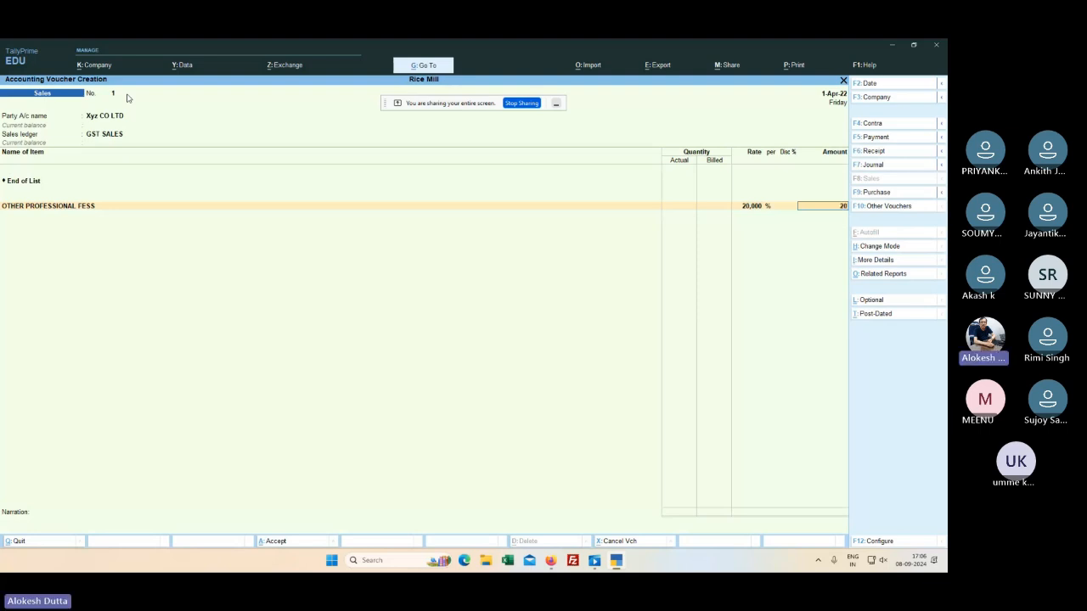
pyautogui.write('000')
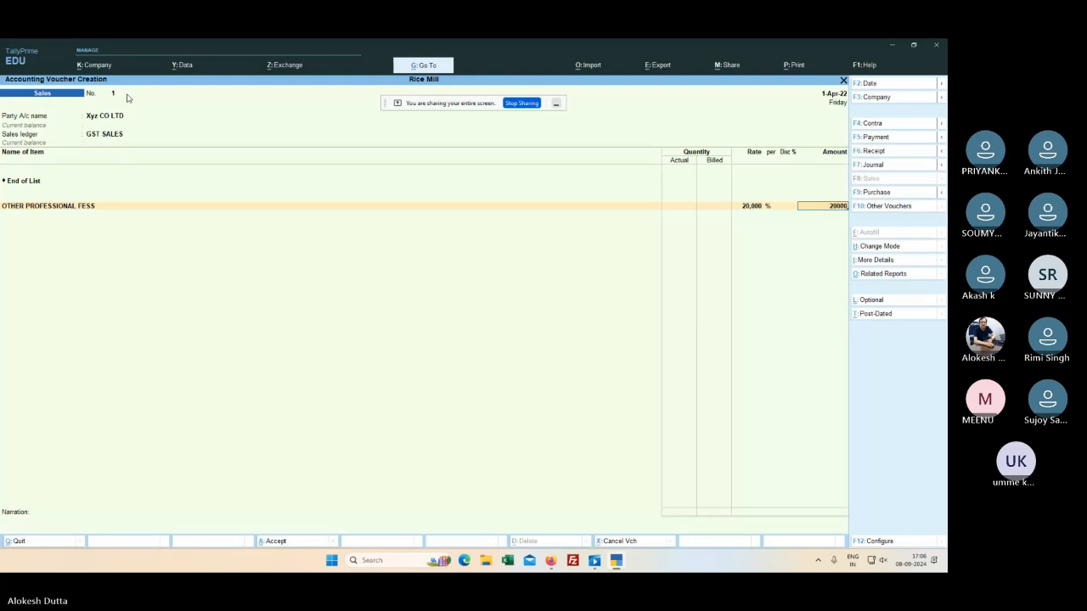
pyautogui.press('Return')
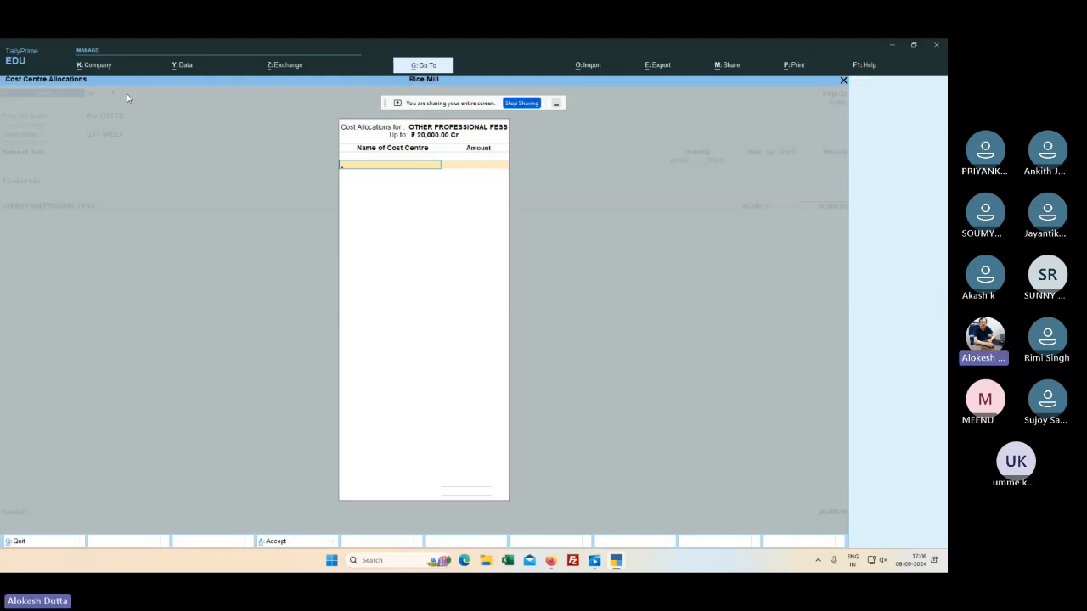
# Step: Create a new cost centre FIRM for the line's cost centre allocation
pyautogui.press('Return')
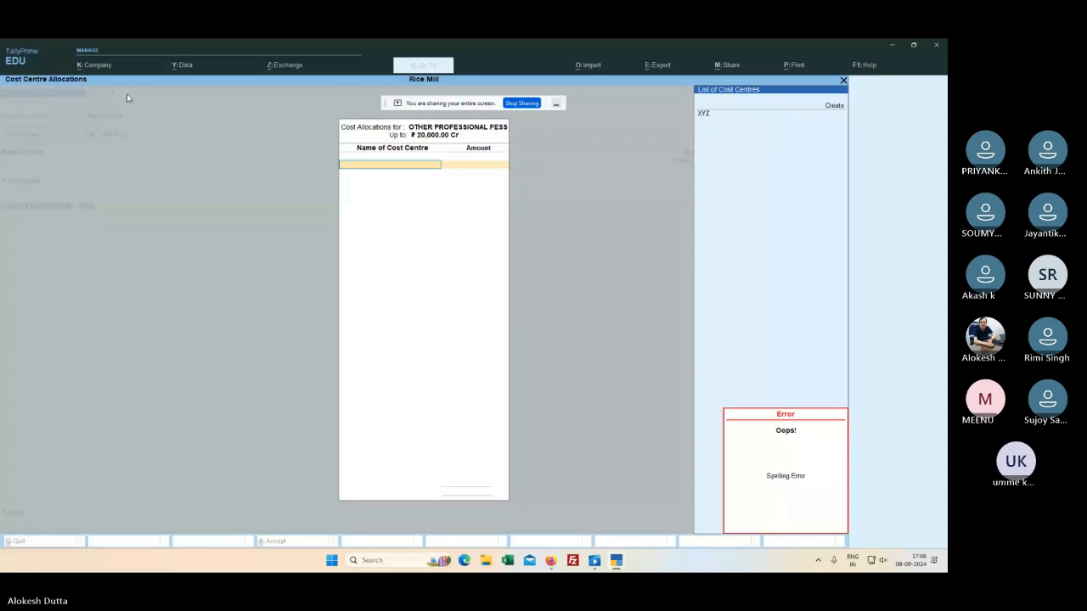
pyautogui.write('R')
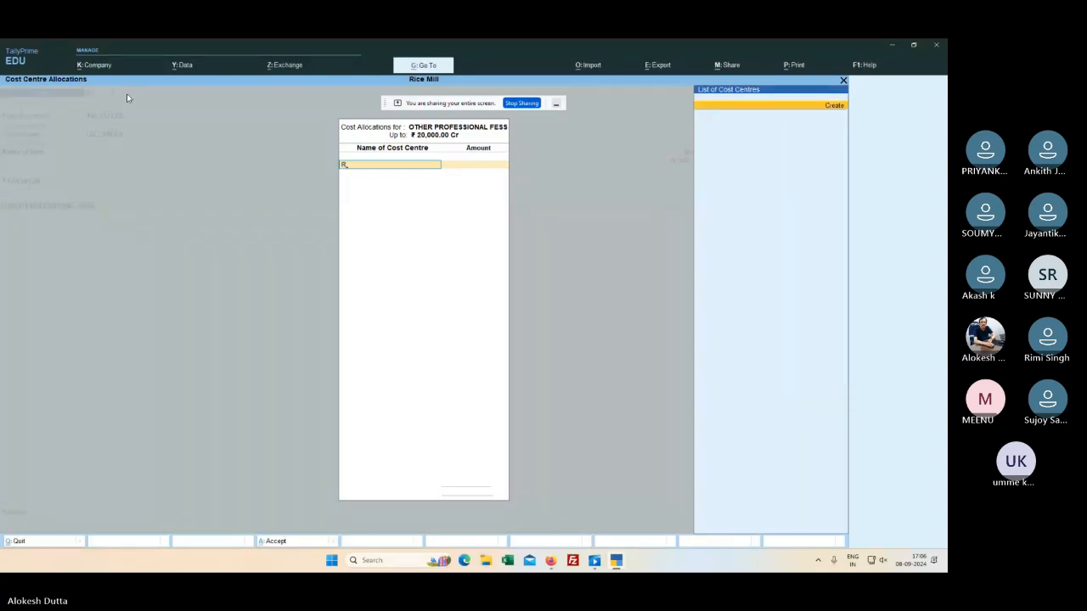
pyautogui.press('Return')
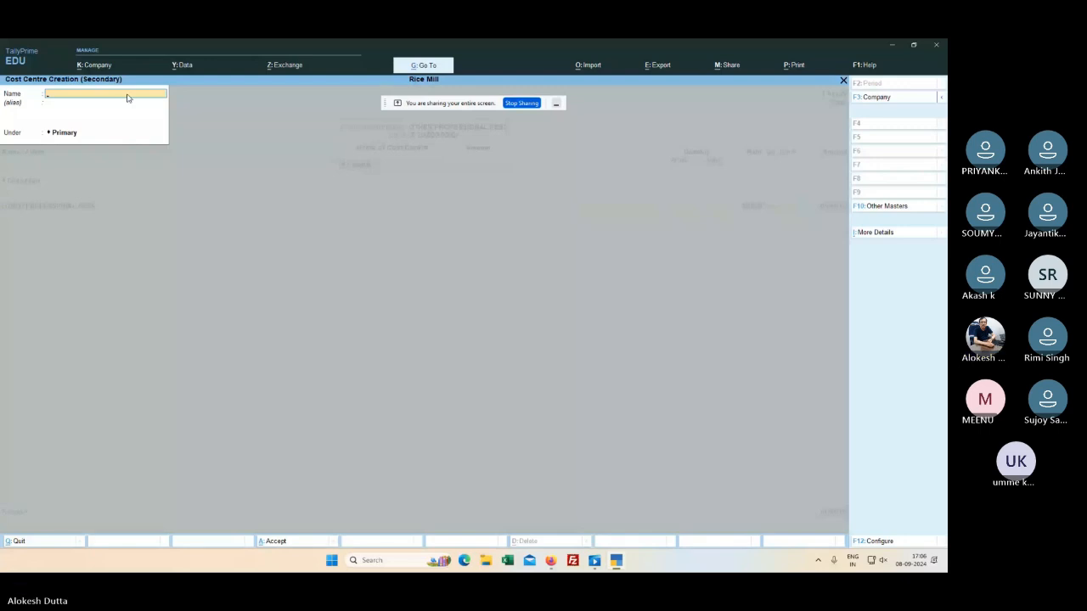
pyautogui.write('FIRM')
pyautogui.hotkey('ctrl', 'a')
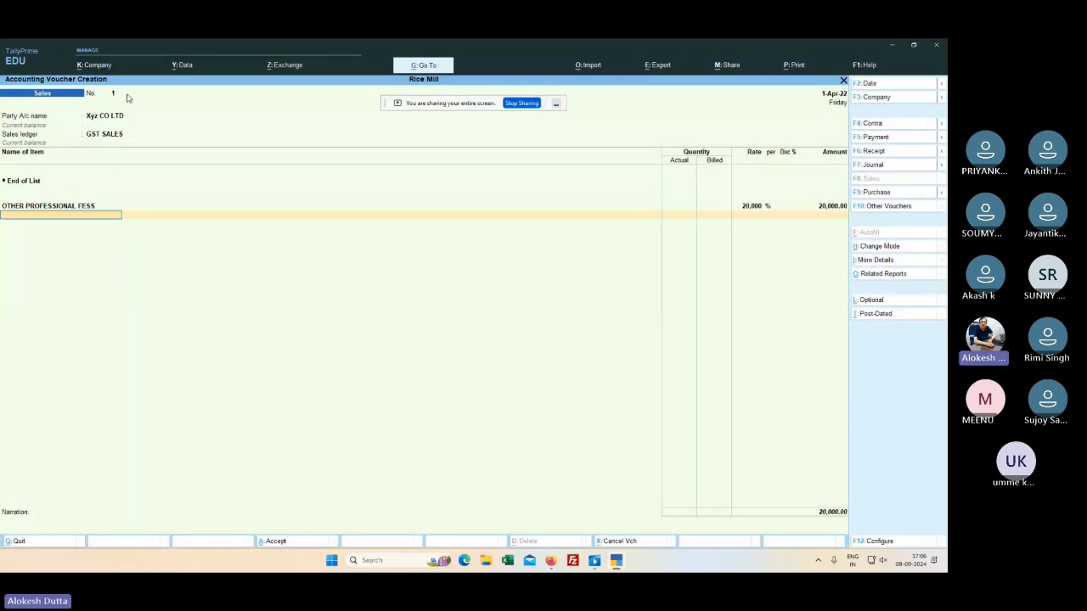
# Step: Clear the OTHER PROFESSIONAL FESS ledger from the Sales voucher line and start quitting it unsaved
pyautogui.press('BackSpace')
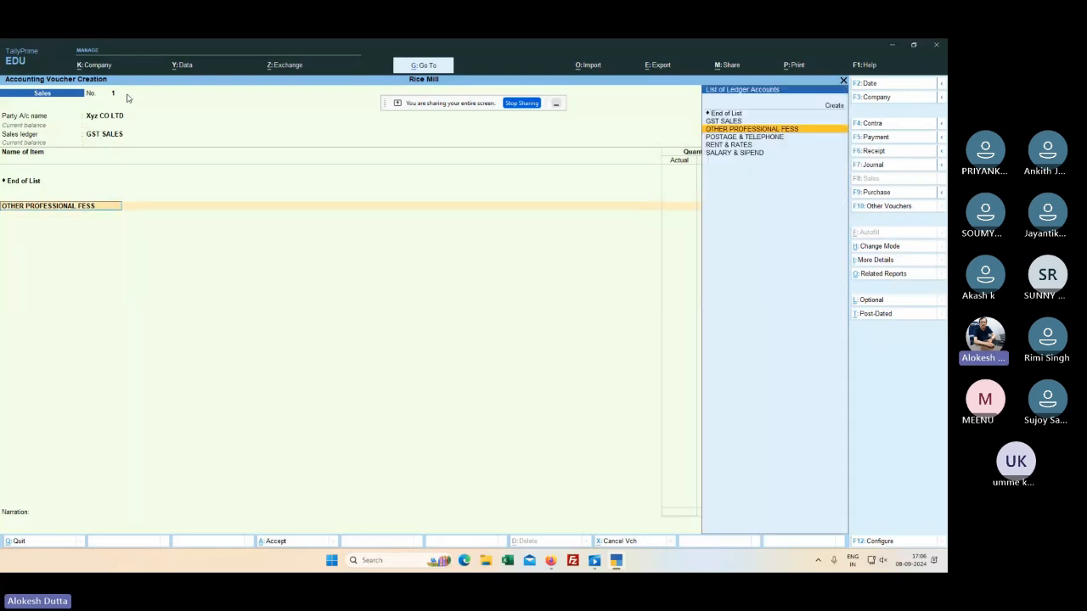
pyautogui.press('BackSpace')
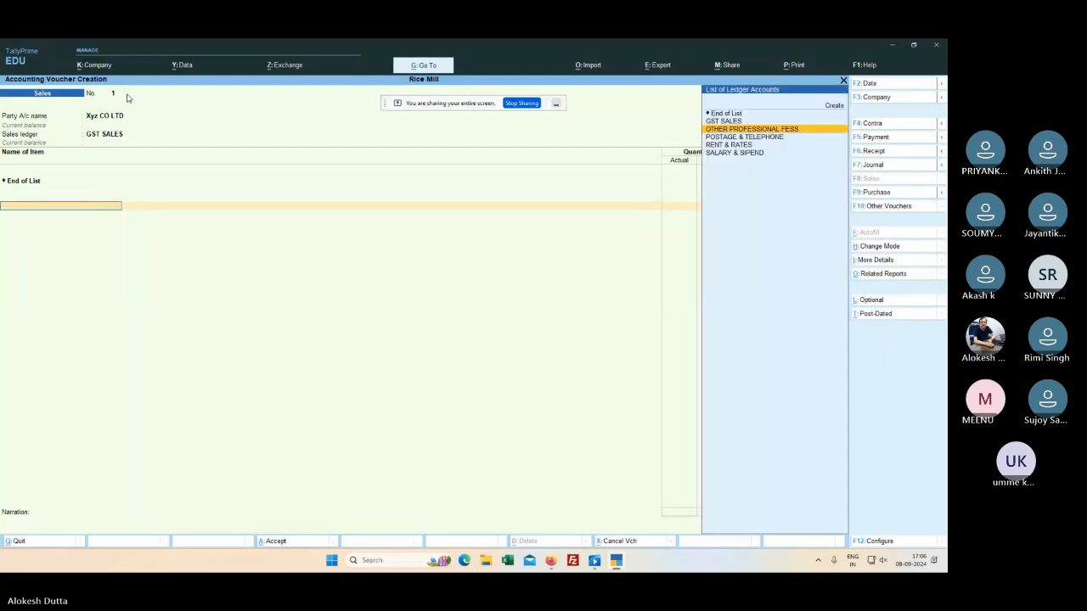
pyautogui.press('Escape')
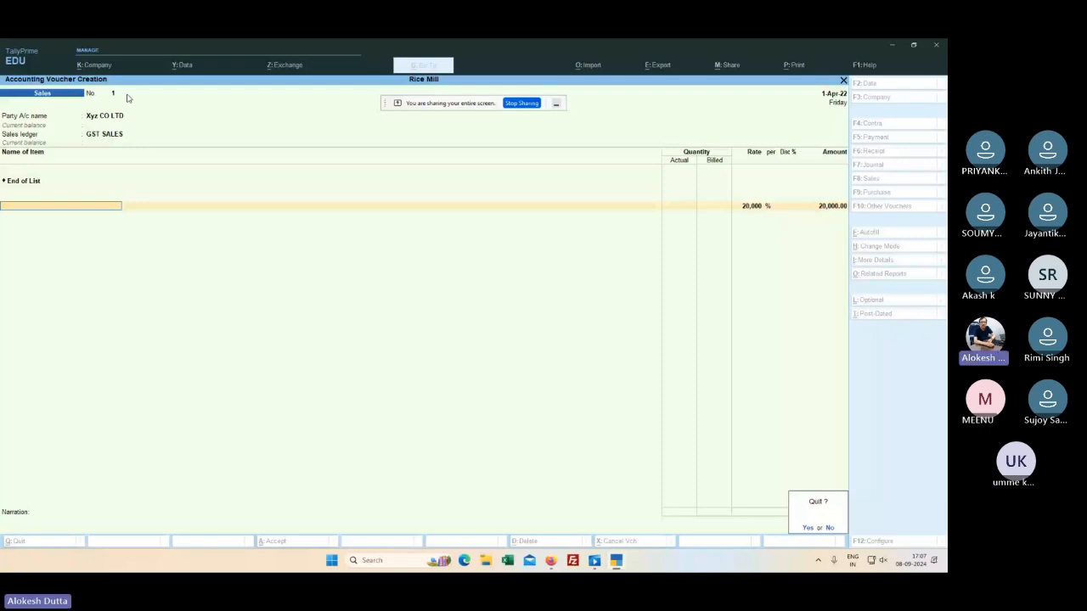
# Step: Discard the Sales voucher, glance at the Profit & Loss A/c report, and decline quitting TallyPrime
pyautogui.press('y')
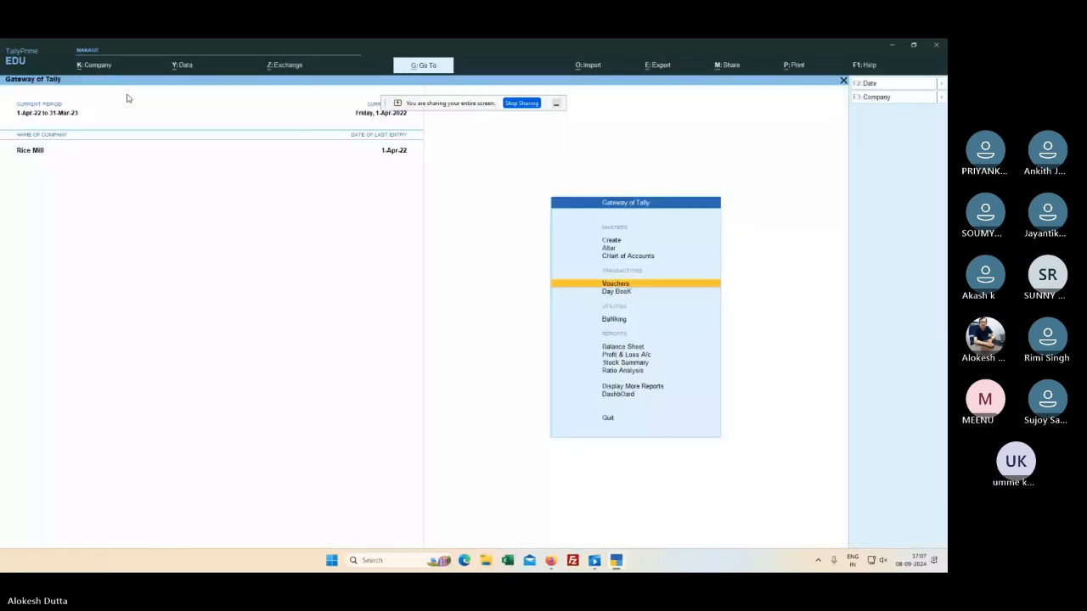
pyautogui.press('Down')
pyautogui.press('Down')
pyautogui.press('Down')
pyautogui.press('Down')
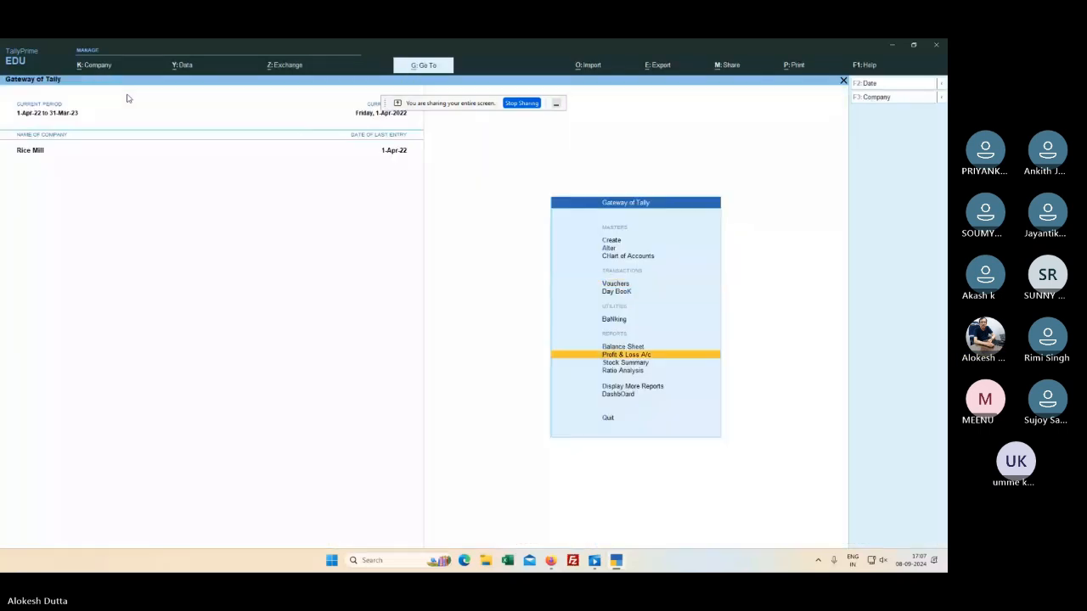
pyautogui.press('Return')
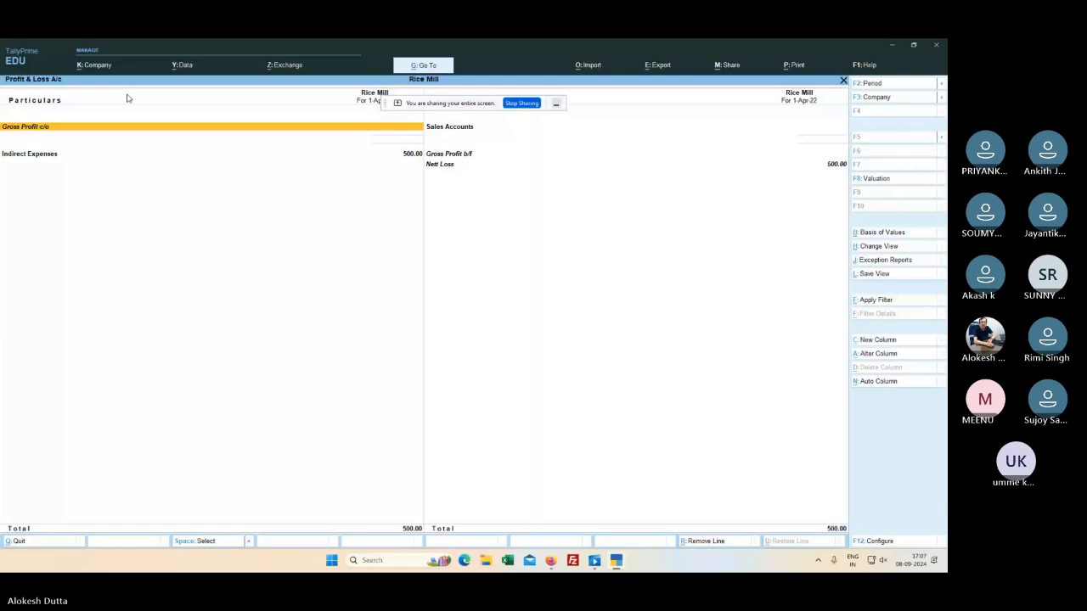
pyautogui.press('Escape')
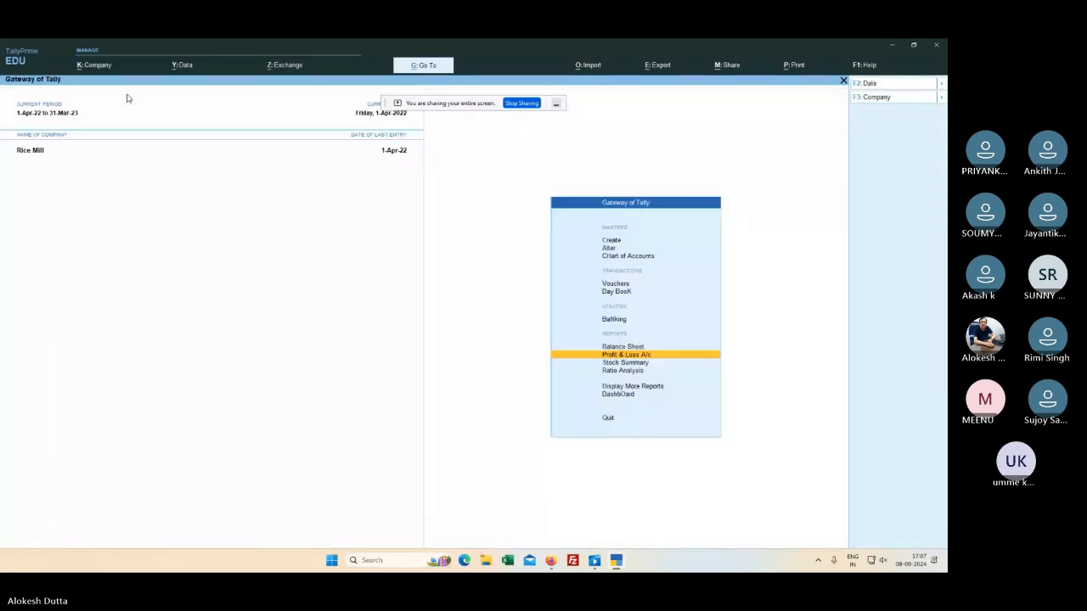
pyautogui.press('Escape')
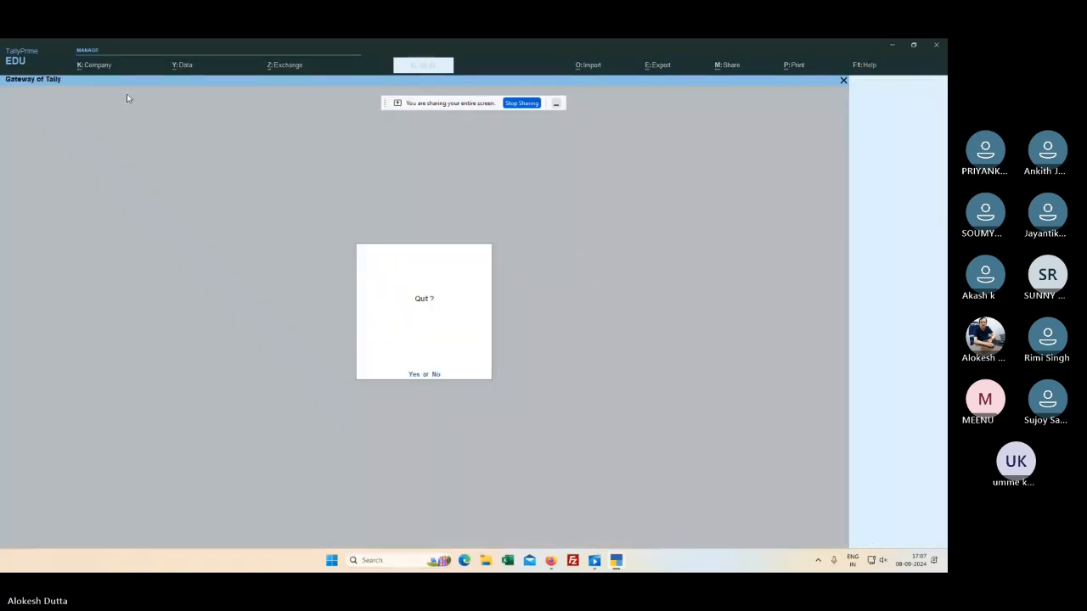
pyautogui.press('Escape')
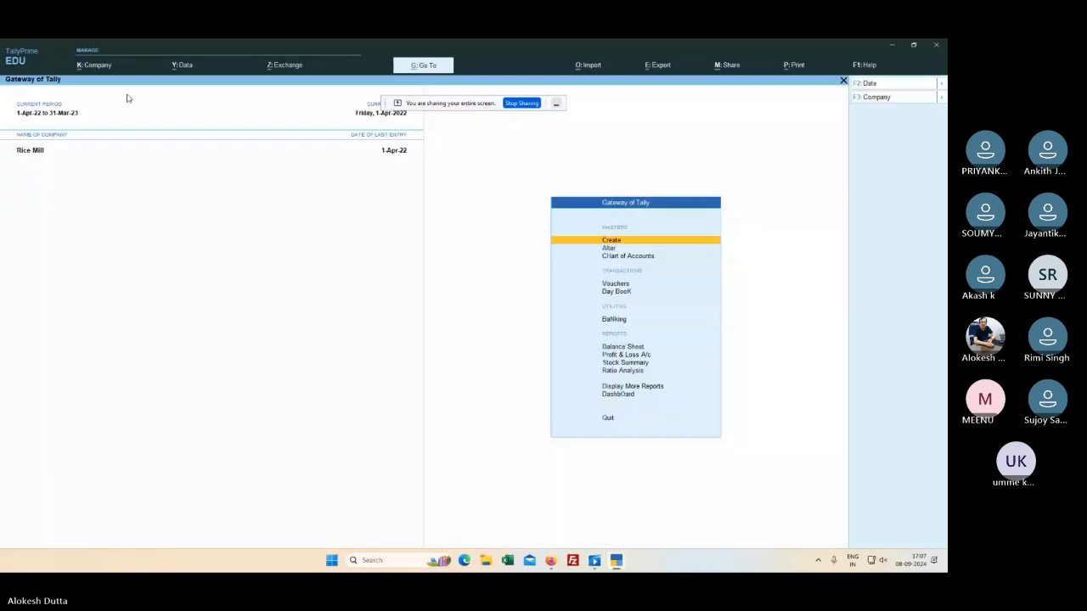
# Step: Go to Display More Reports > Account Books
pyautogui.press('p')
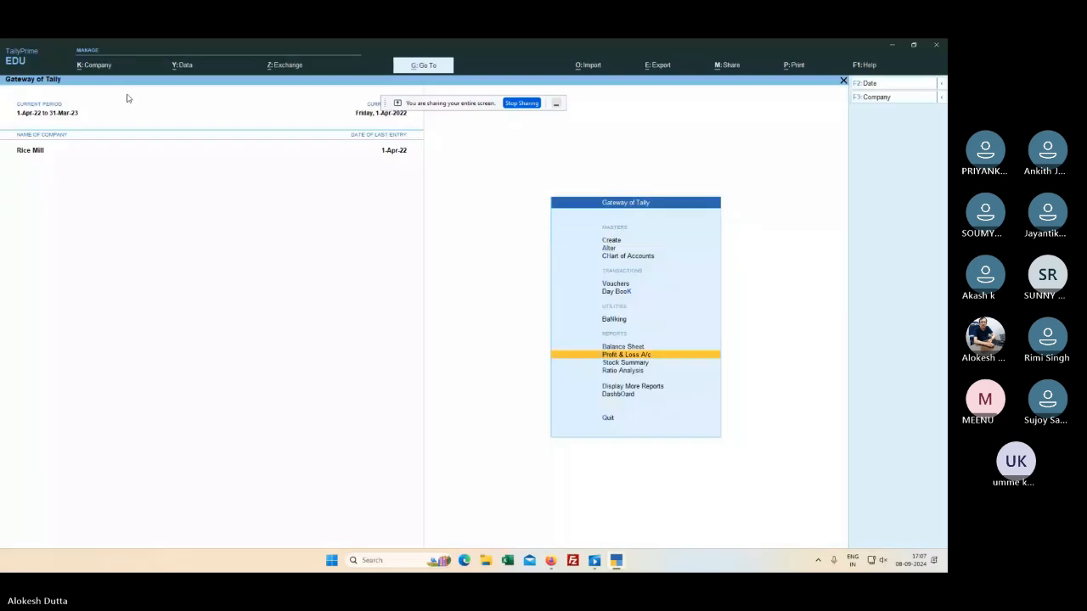
pyautogui.press('Down')
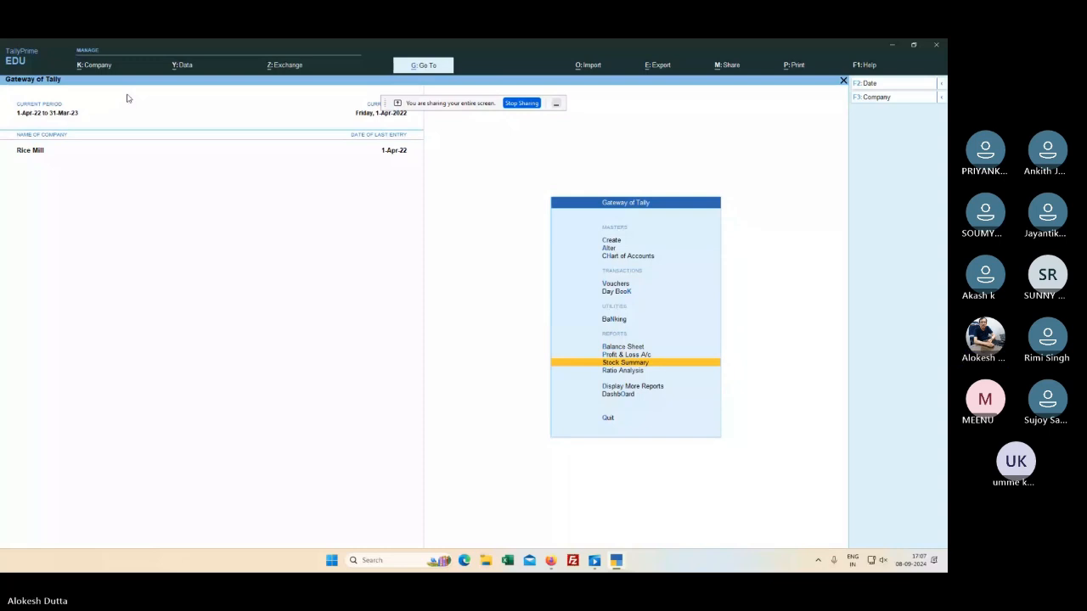
pyautogui.press('d')
pyautogui.press('a')
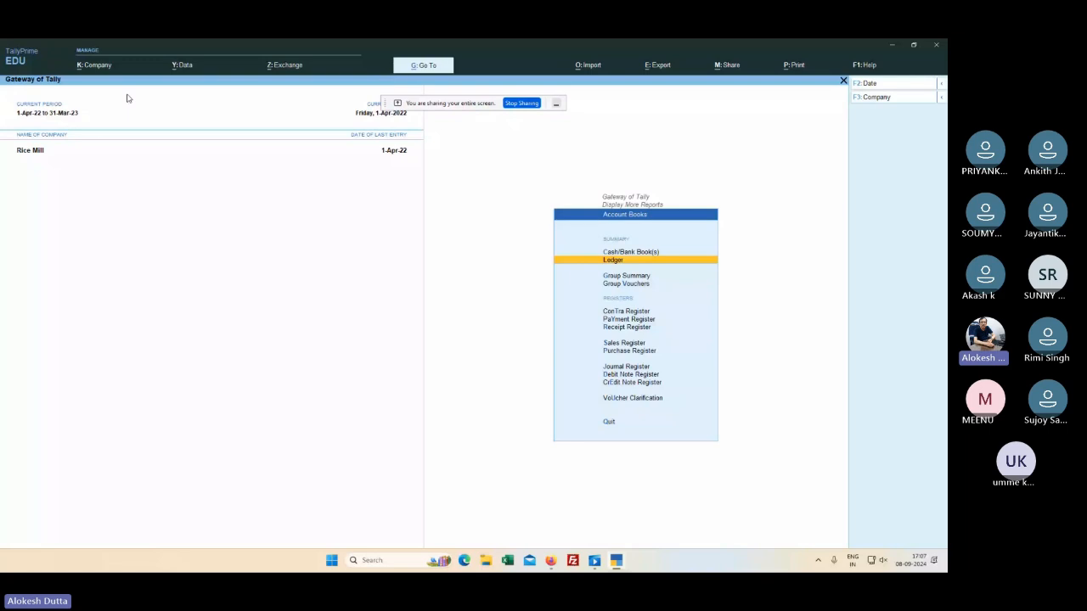
# Step: Open Ledger and select Profit & Loss A/c to see its empty 1-Apr-22 Ledger Vouchers report
pyautogui.press('Return')
pyautogui.press('Down')
pyautogui.press('Down')
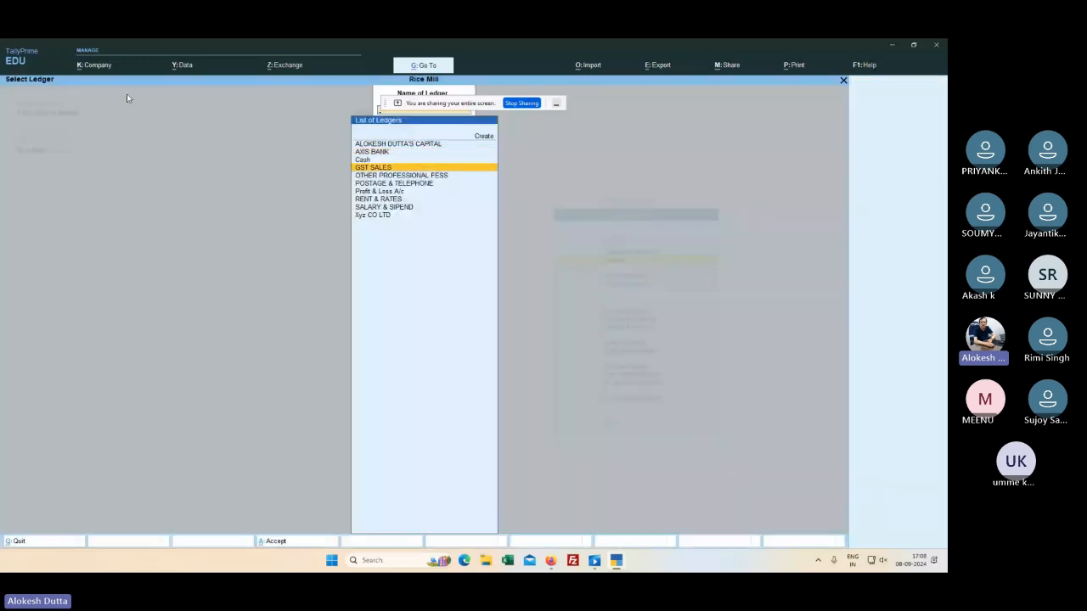
pyautogui.press('Down')
pyautogui.press('Down')
pyautogui.press('Down')
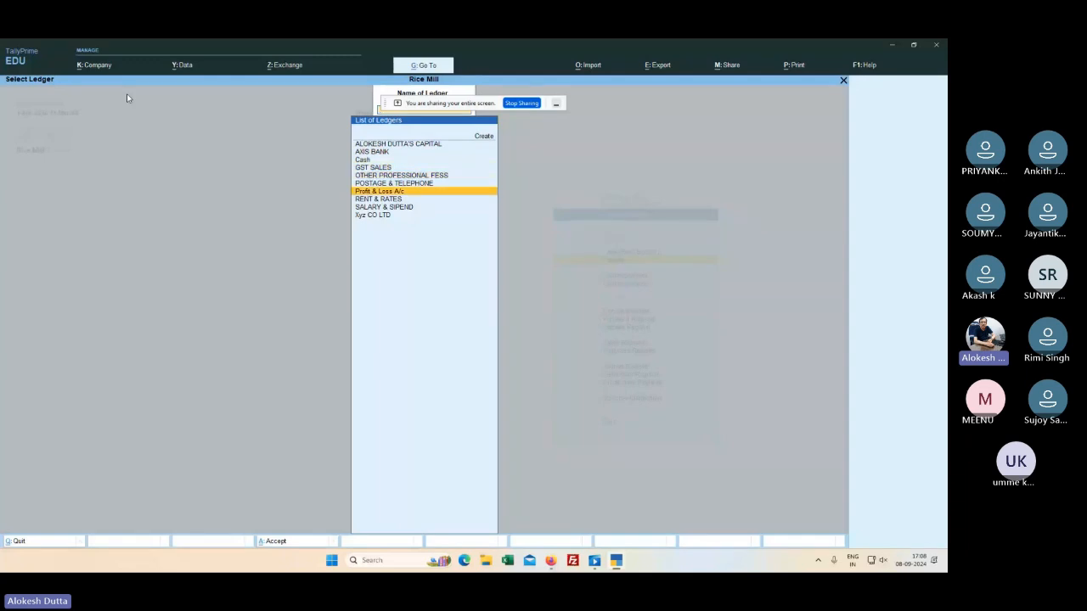
pyautogui.press('Down')
pyautogui.press('Up')
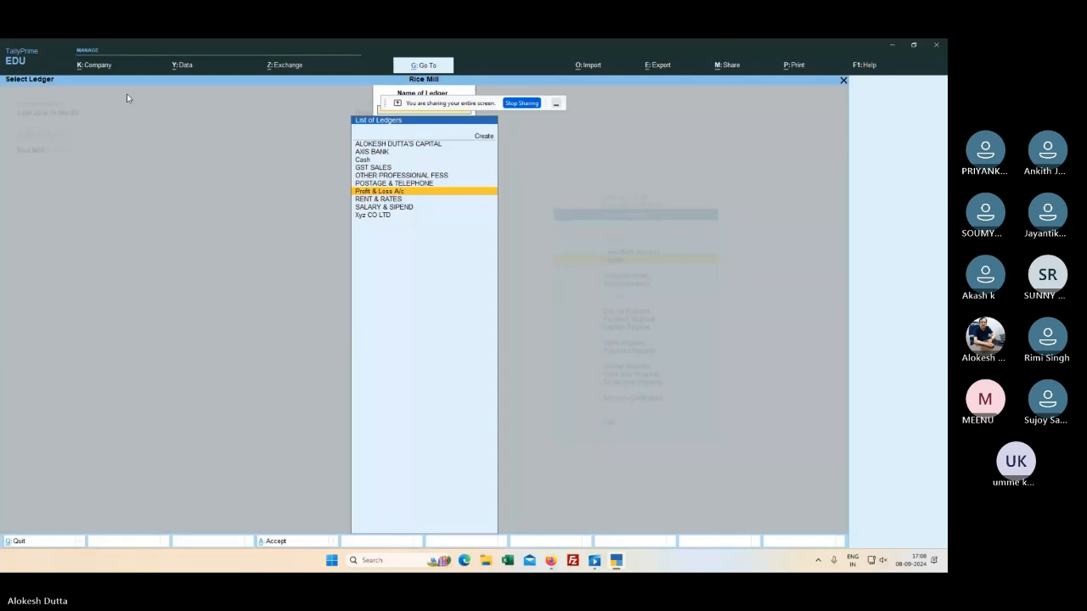
pyautogui.press('Up')
pyautogui.press('Up')
pyautogui.press('Up')
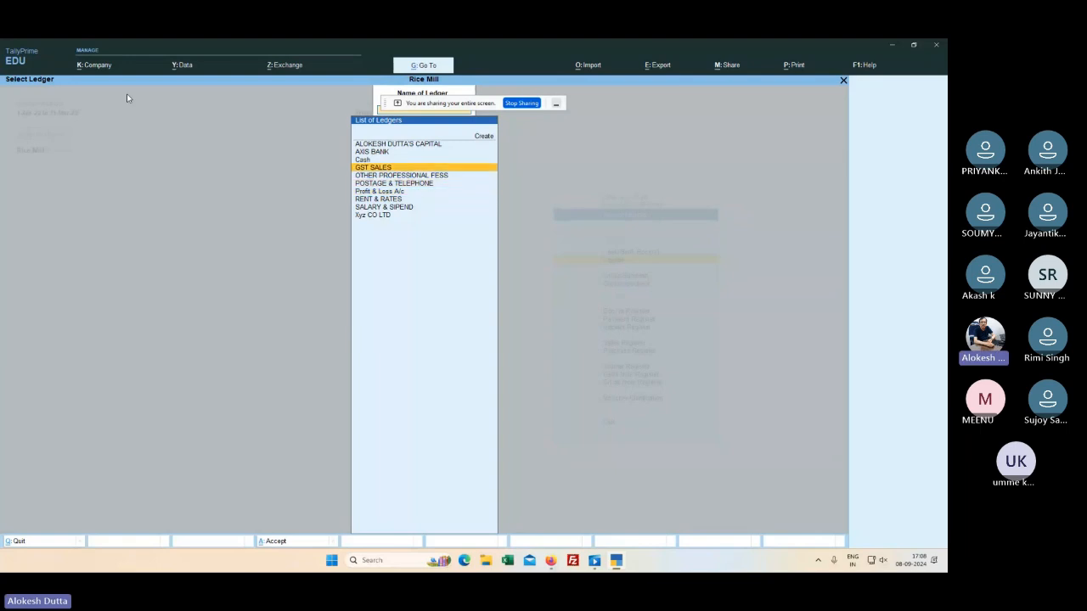
pyautogui.press('Up')
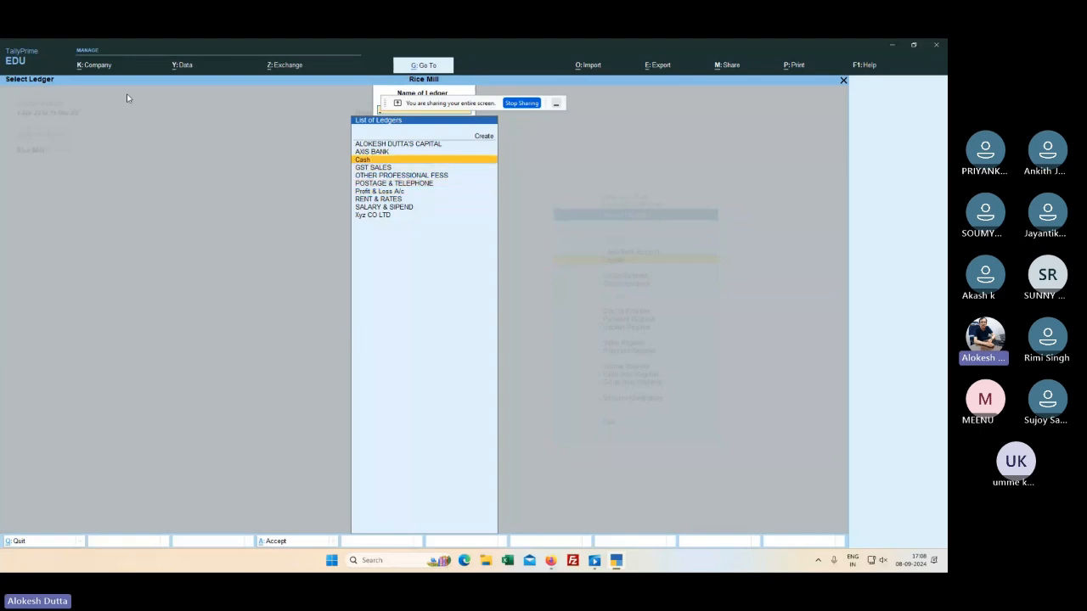
pyautogui.press('Down')
pyautogui.press('Down')
pyautogui.press('Down')
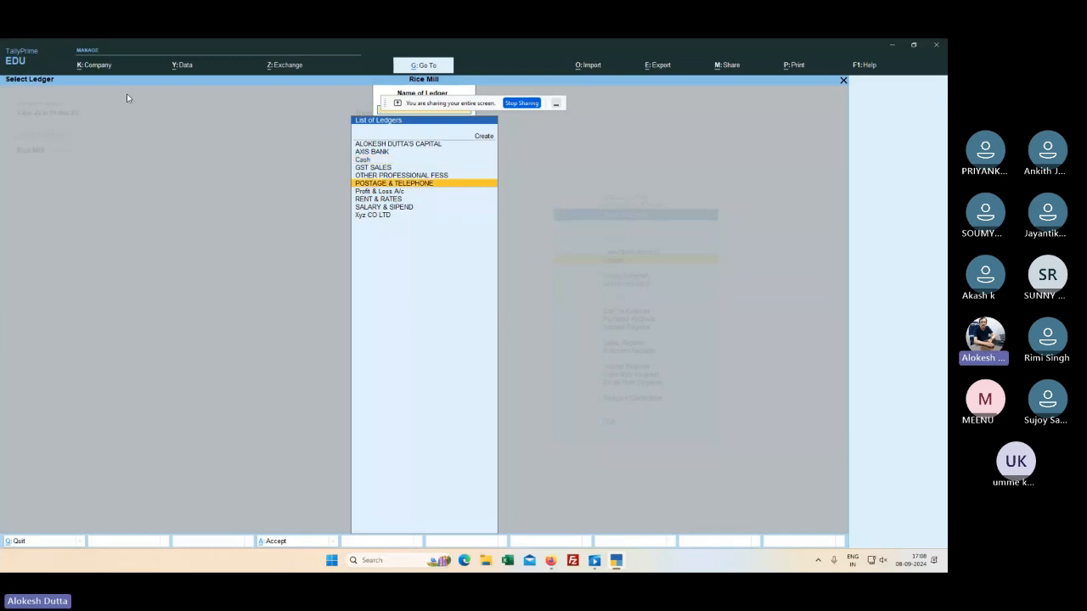
pyautogui.press('Down')
pyautogui.press('Down')
pyautogui.press('Down')
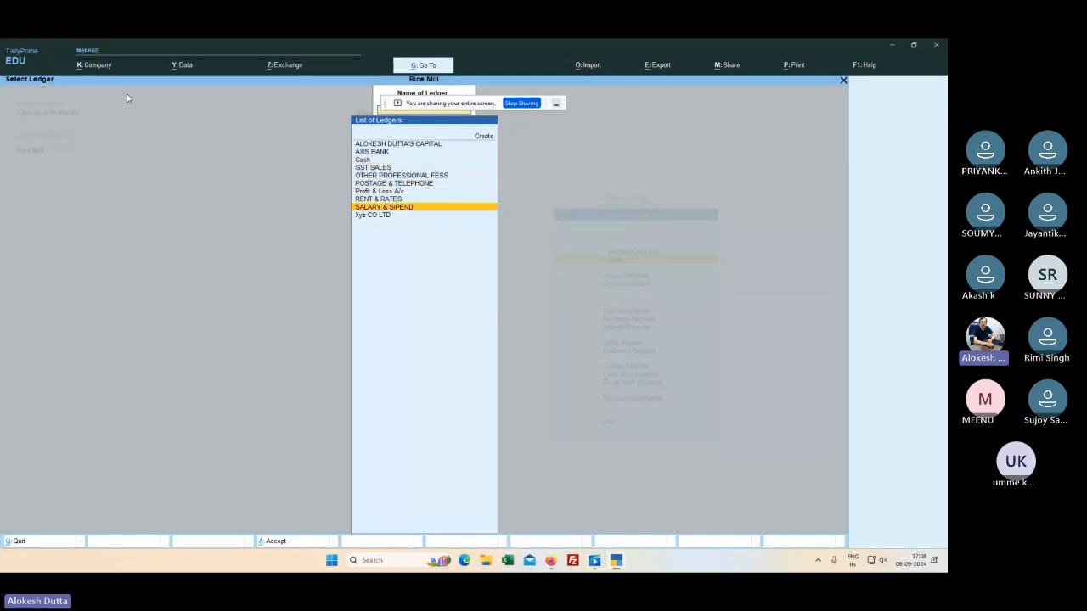
pyautogui.press('Up')
pyautogui.press('Up')
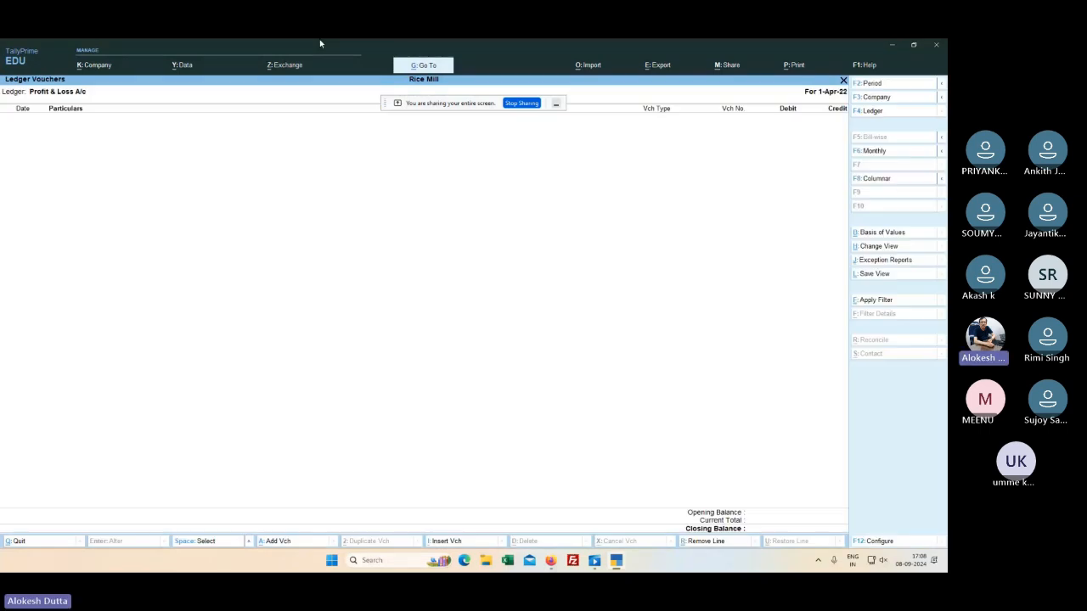
# Step: Open the F2 report period and try end dates 31.3.24 and 30.4.30
pyautogui.click(869, 84)
pyautogui.press('Return')
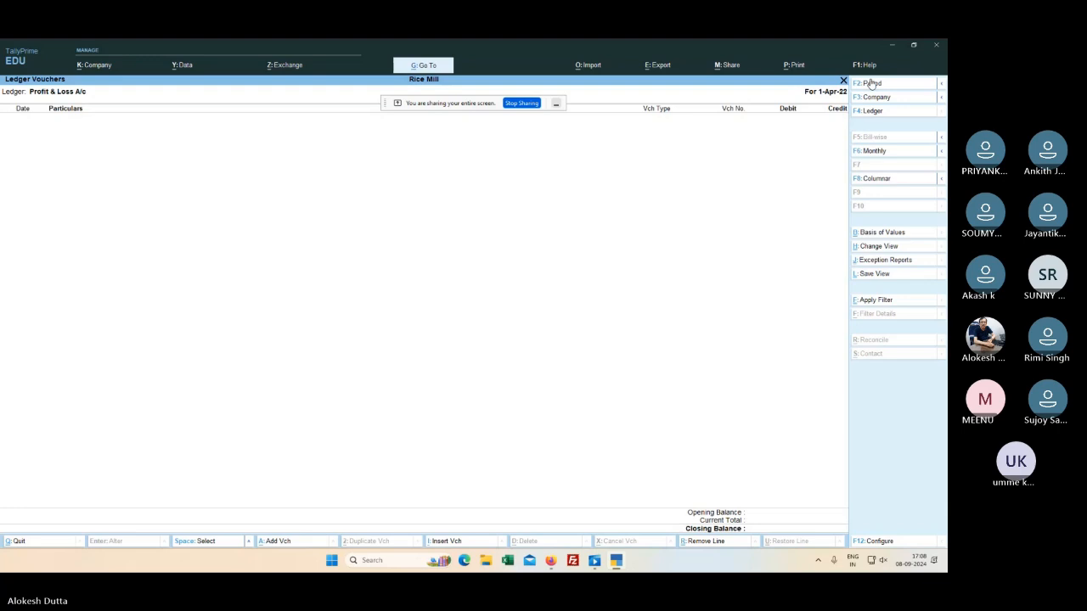
pyautogui.click(871, 83)
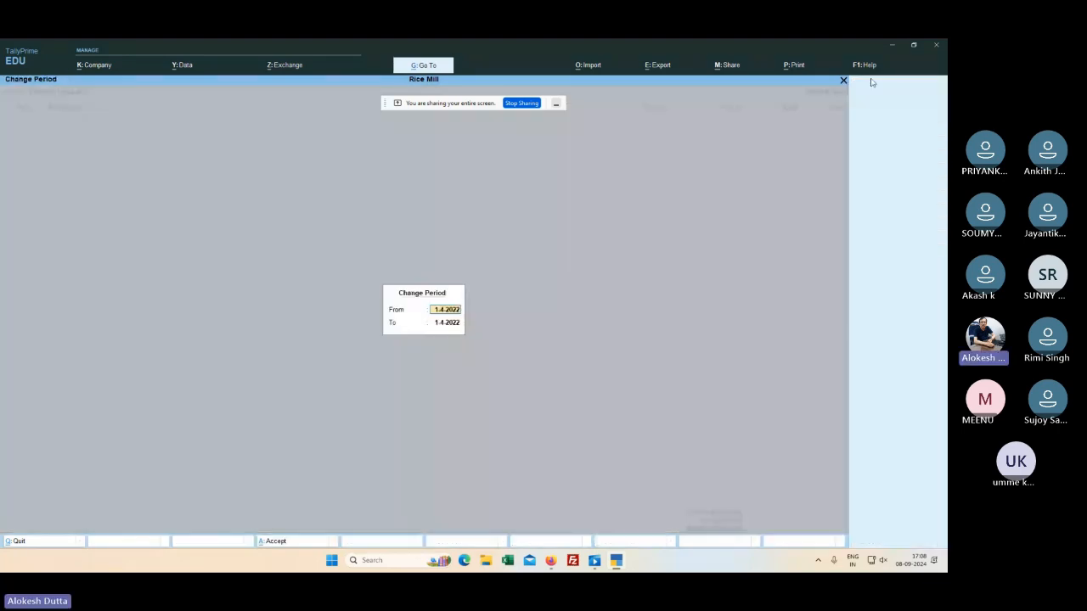
pyautogui.press('Return')
pyautogui.write('31')
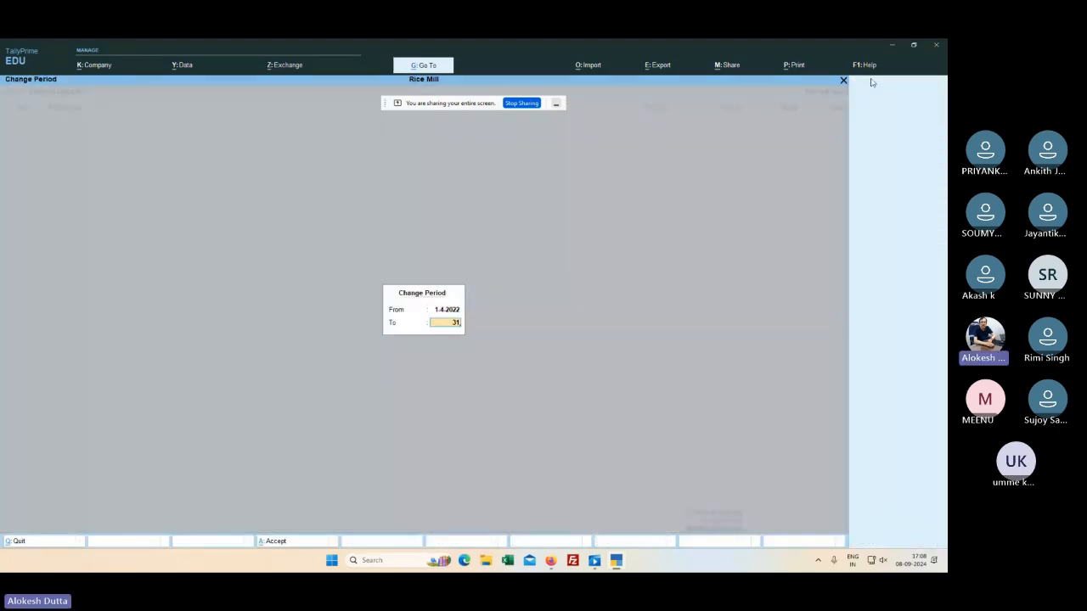
pyautogui.write('.3.24')
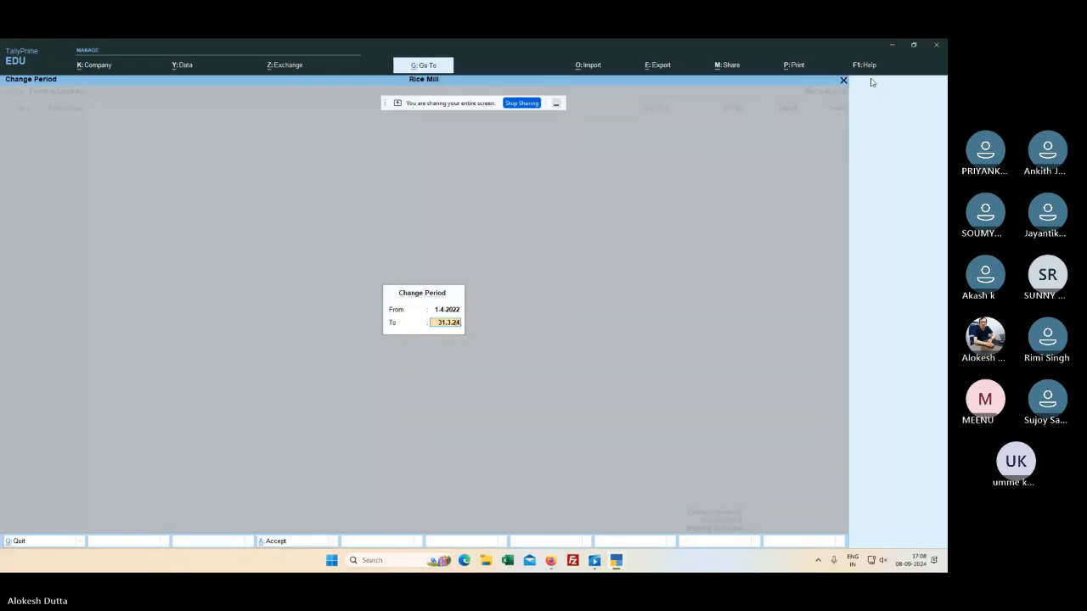
pyautogui.press('BackSpace')
pyautogui.press('BackSpace')
pyautogui.press('BackSpace')
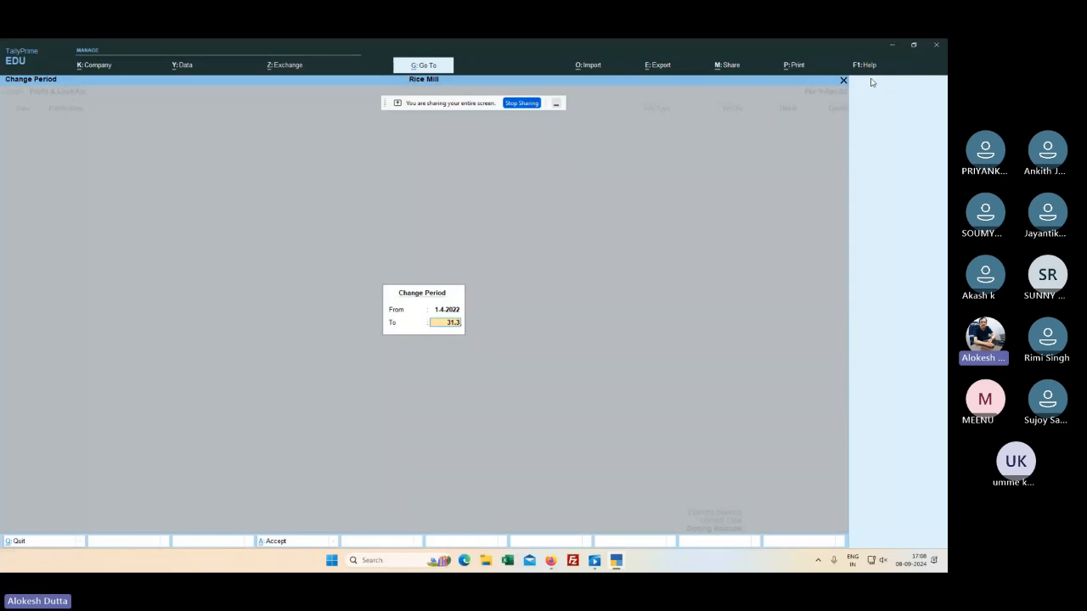
pyautogui.press('BackSpace')
pyautogui.press('BackSpace')
pyautogui.press('BackSpace')
pyautogui.press('BackSpace')
pyautogui.press('BackSpace')
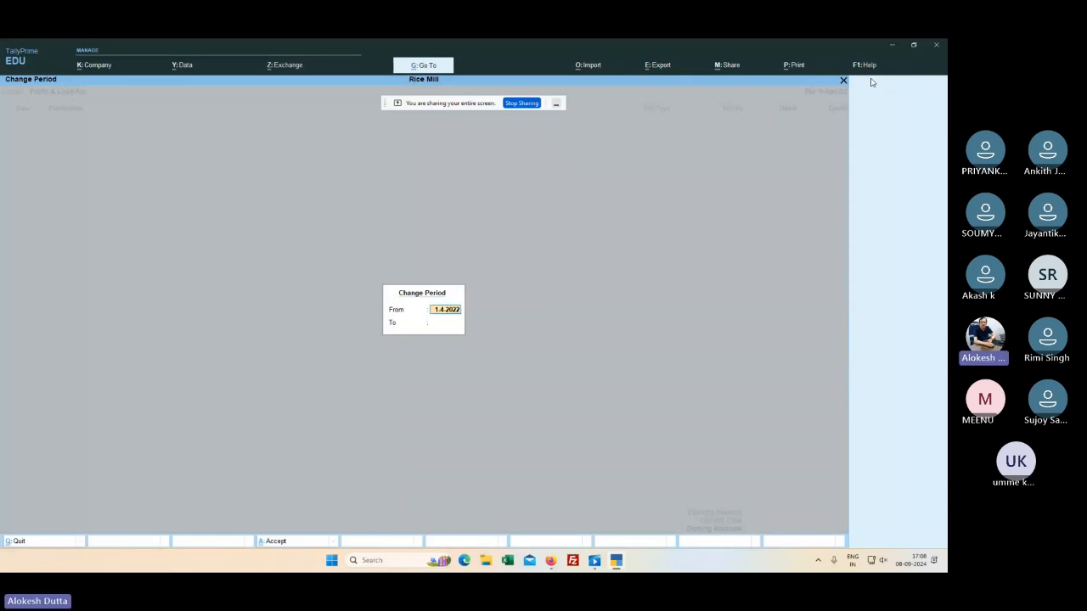
pyautogui.press('Return')
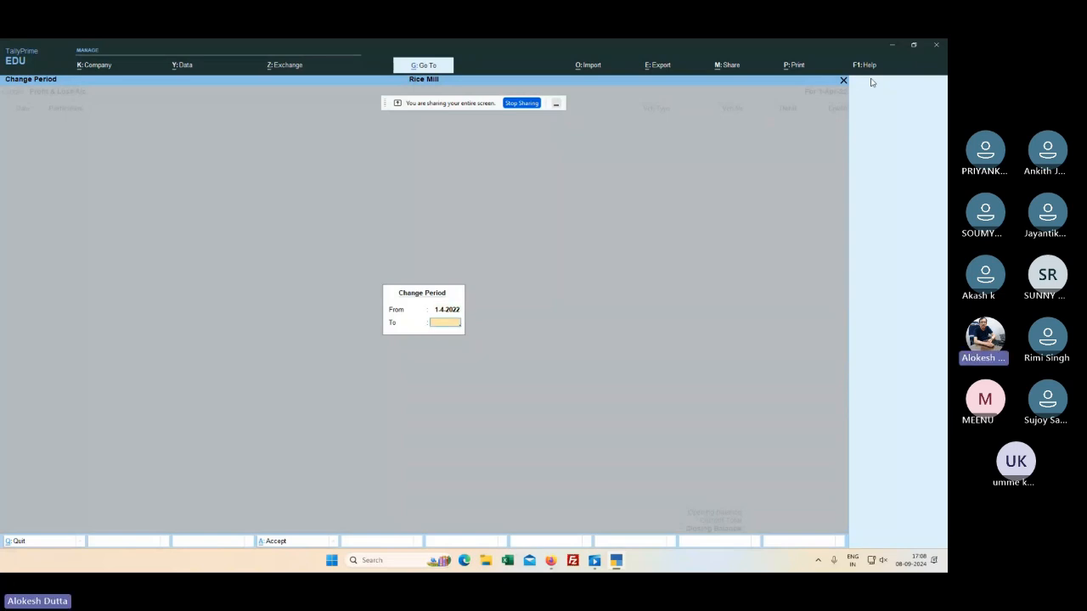
pyautogui.write('30.4.')
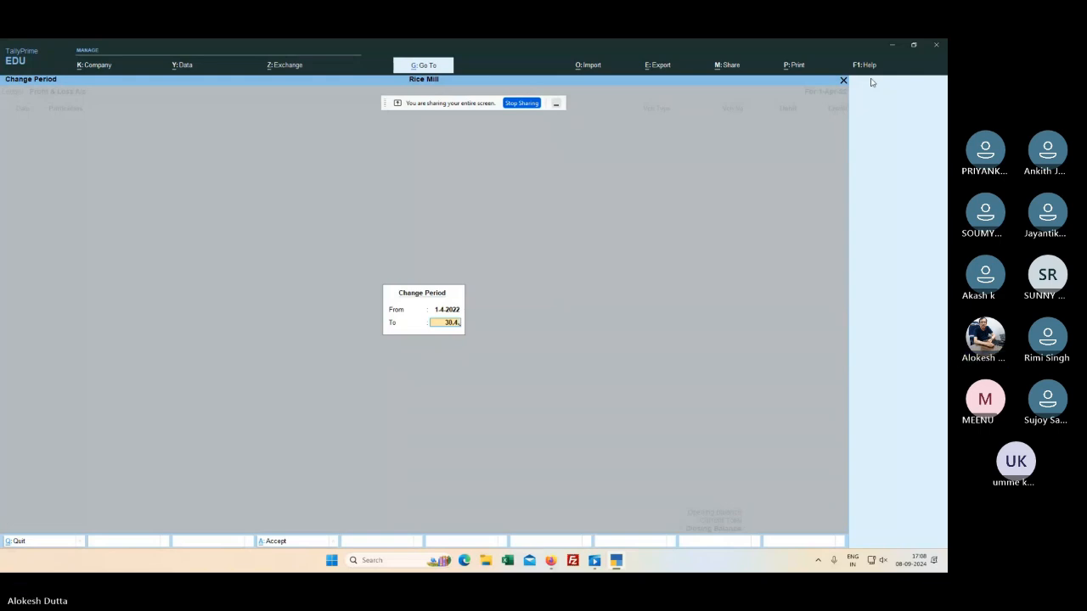
pyautogui.write('30')
pyautogui.press('BackSpace')
pyautogui.press('BackSpace')
# Step: Set the report period from 1.4.2024 to 1.4.24 and apply it
pyautogui.press('Up')
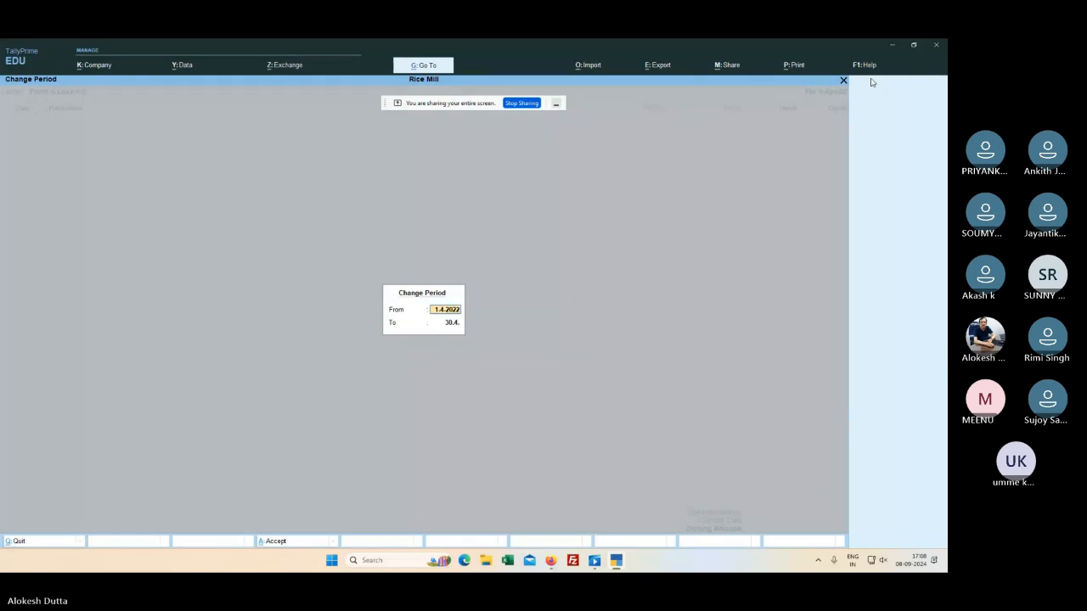
pyautogui.write('1-4')
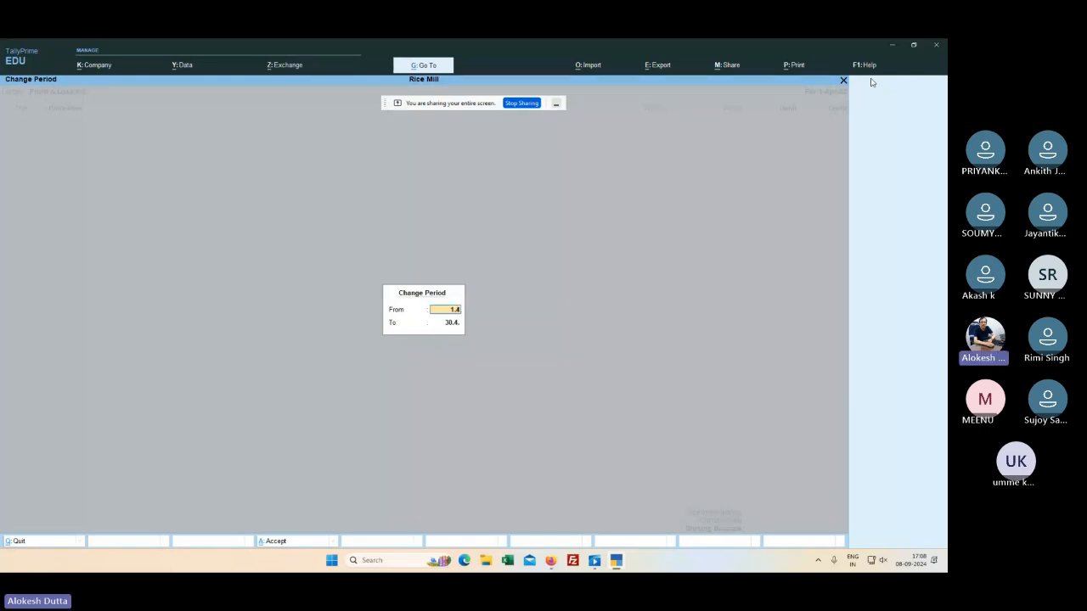
pyautogui.press('Return')
pyautogui.write('24')
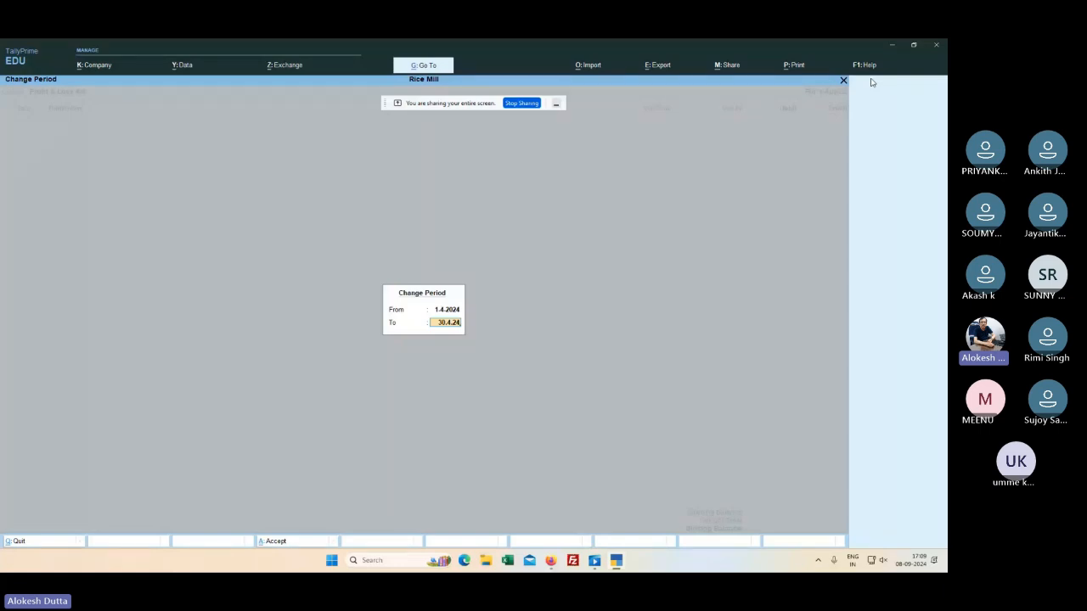
pyautogui.press('Up')
pyautogui.press('Return')
pyautogui.write('1.4.24')
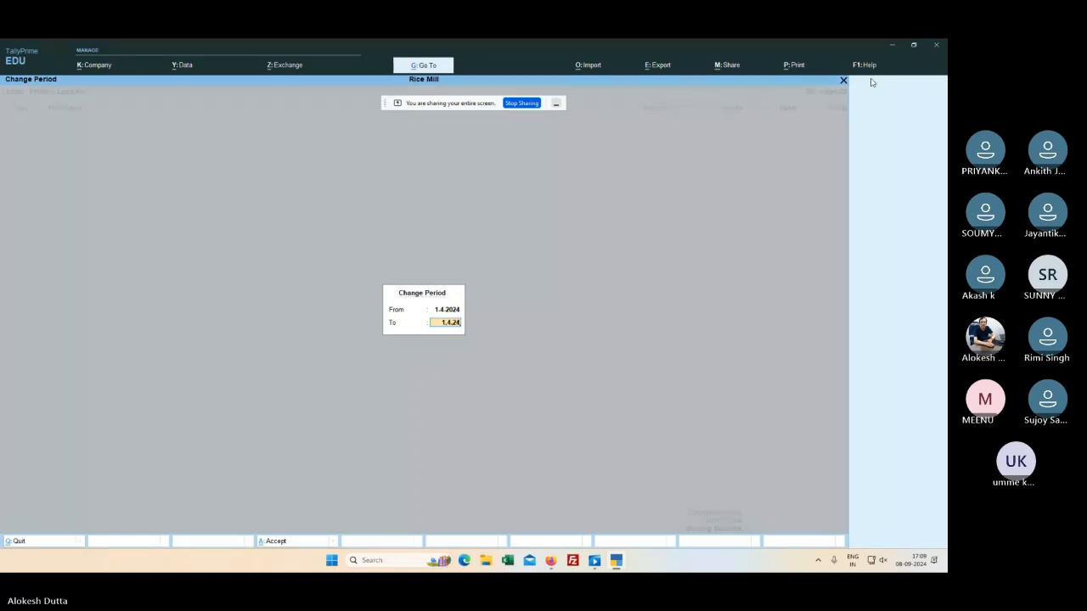
pyautogui.press('Return')
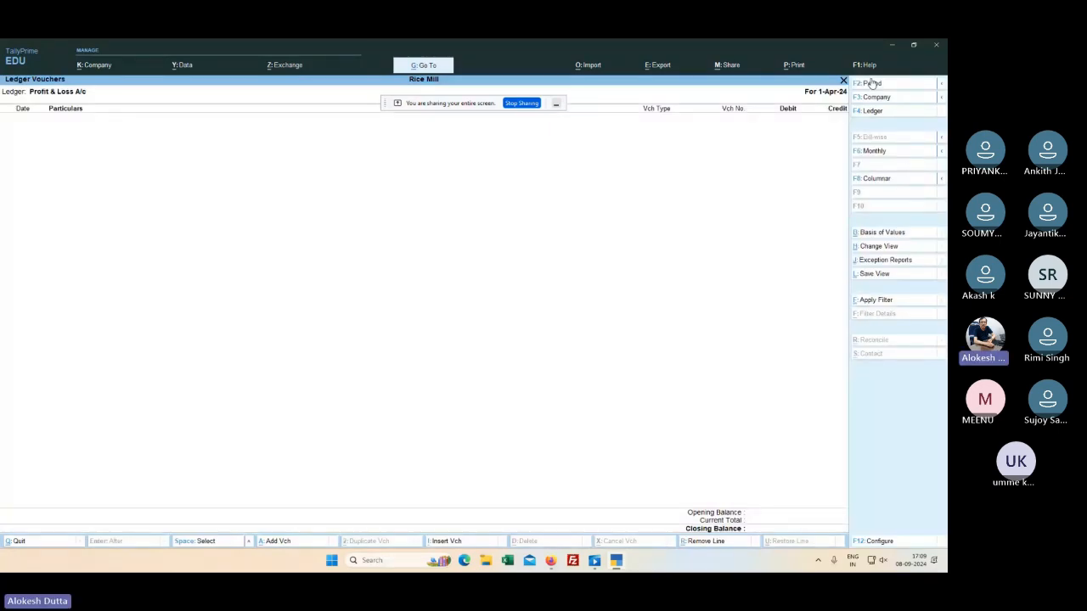
# Step: Switch to the OTHER PROFESSIONAL FESS ledger, view its empty report, and back out
pyautogui.press('F4')
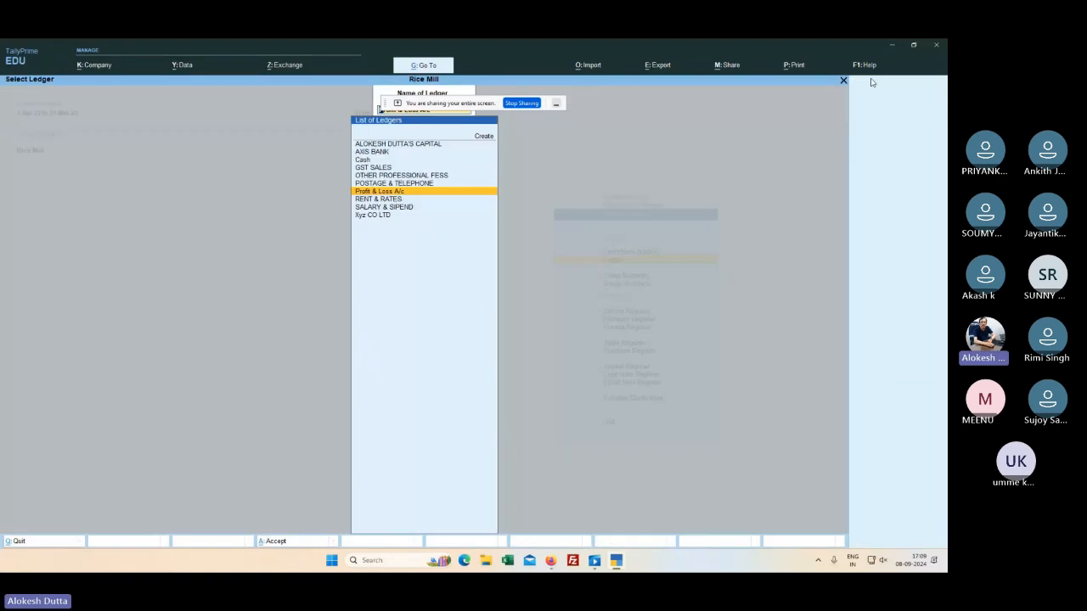
pyautogui.press('Up')
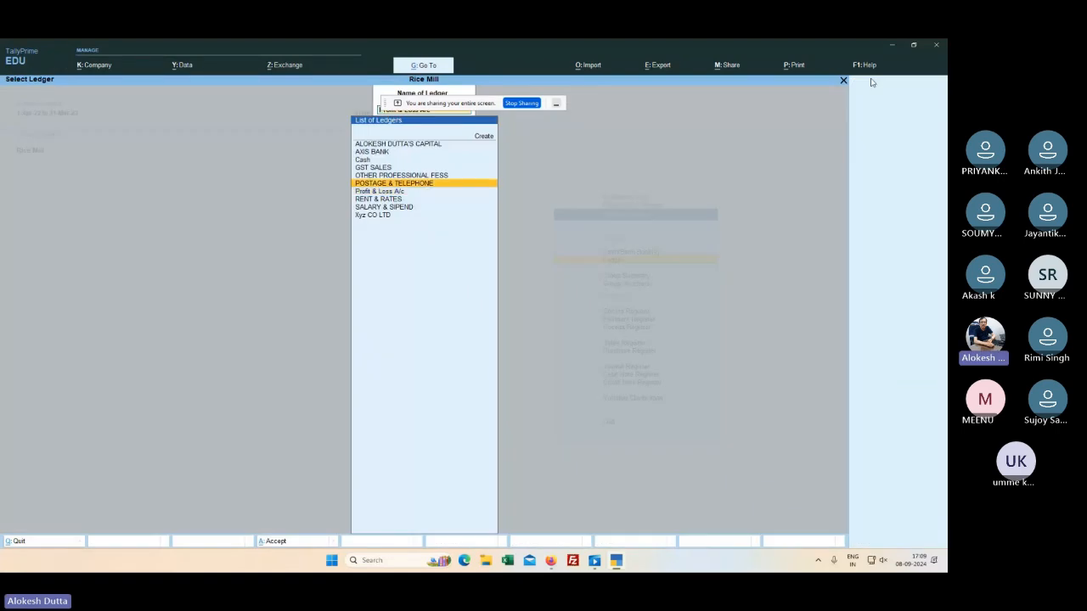
pyautogui.press('Up')
pyautogui.press('Return')
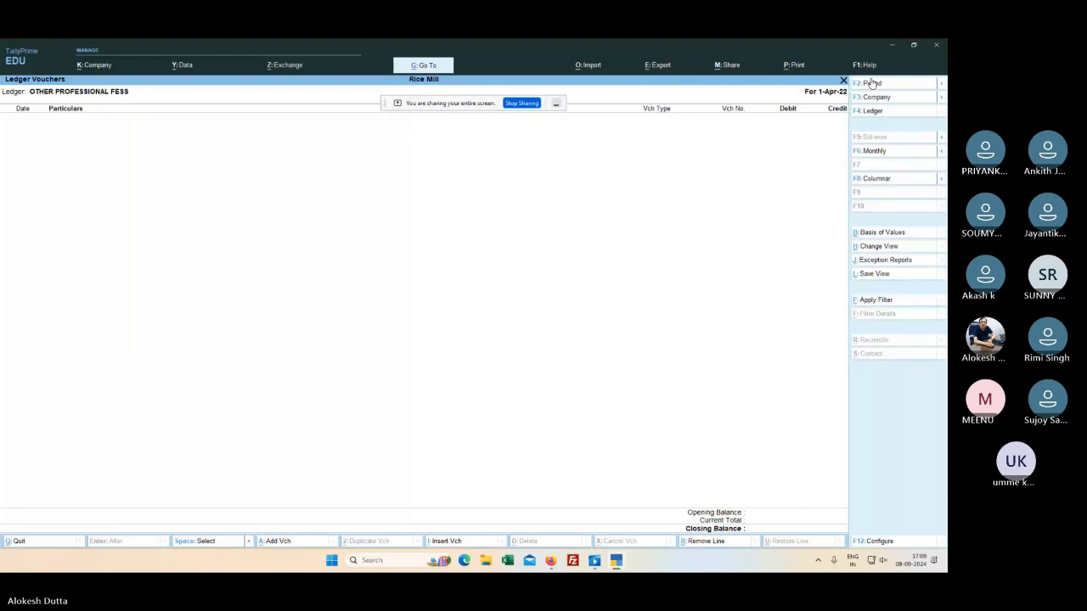
pyautogui.press('Escape')
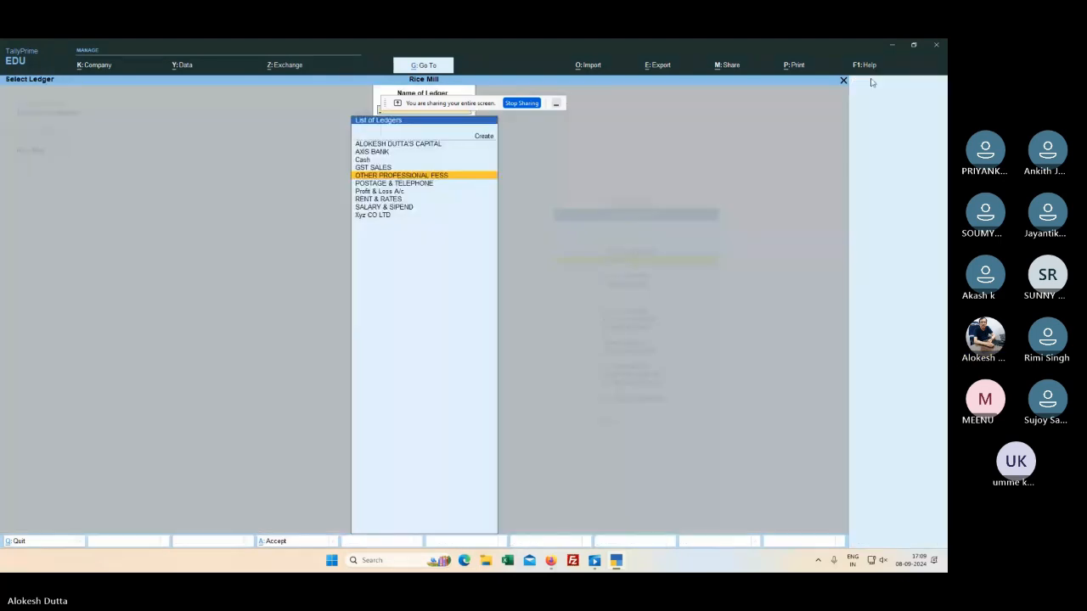
pyautogui.press('Escape')
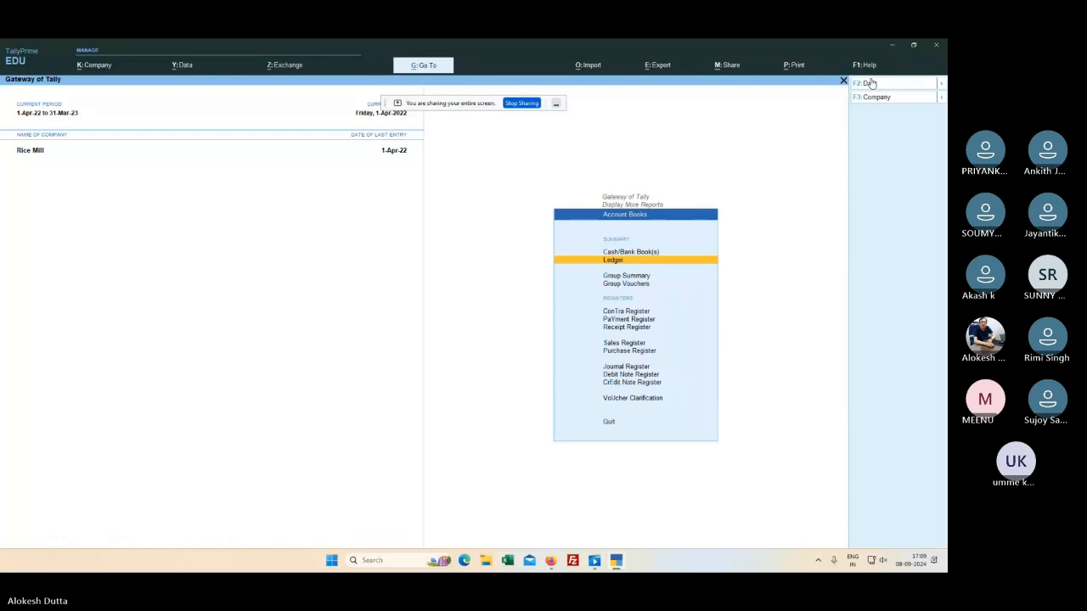
# Step: Return to Gateway of Tally and start a new voucher, which opens as Sales No. 1
pyautogui.press('Escape')
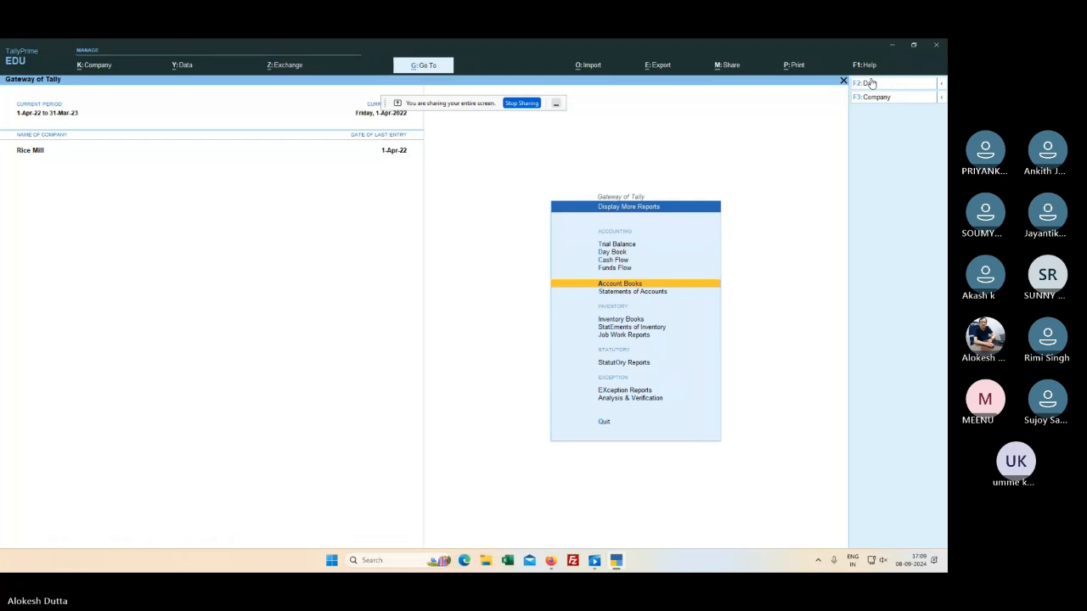
pyautogui.press('Escape')
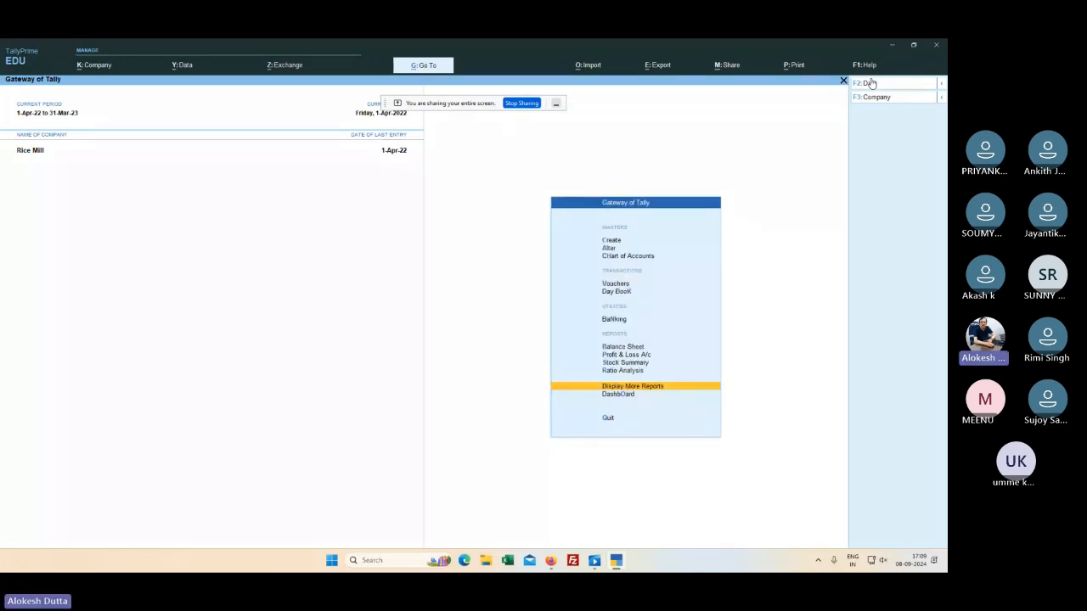
pyautogui.press('Up')
pyautogui.press('Up')
pyautogui.press('Up')
pyautogui.press('Up')
pyautogui.press('Up')
pyautogui.press('Up')
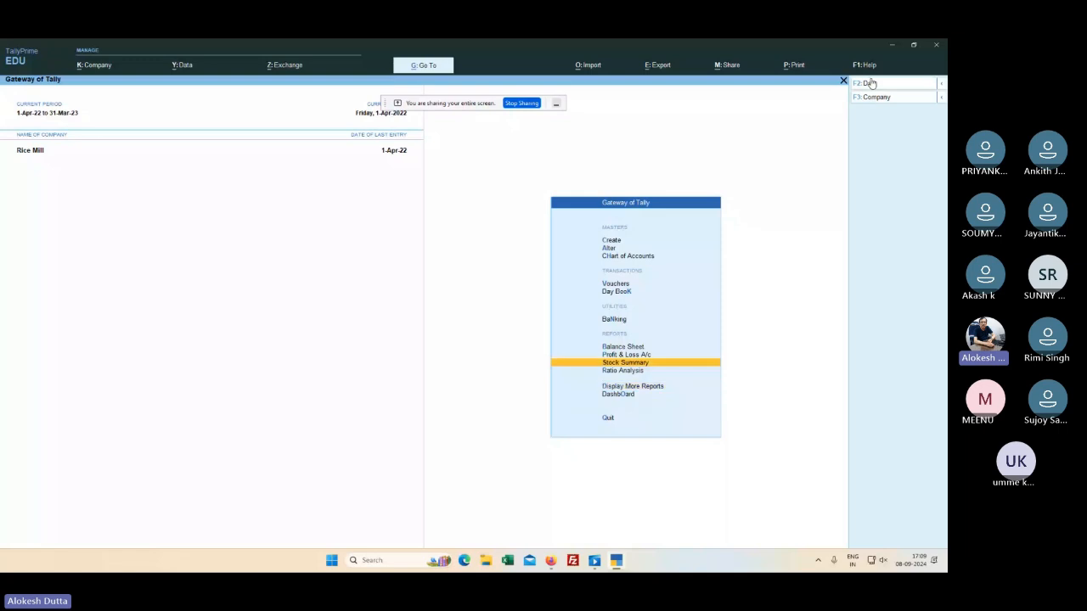
pyautogui.press('Up')
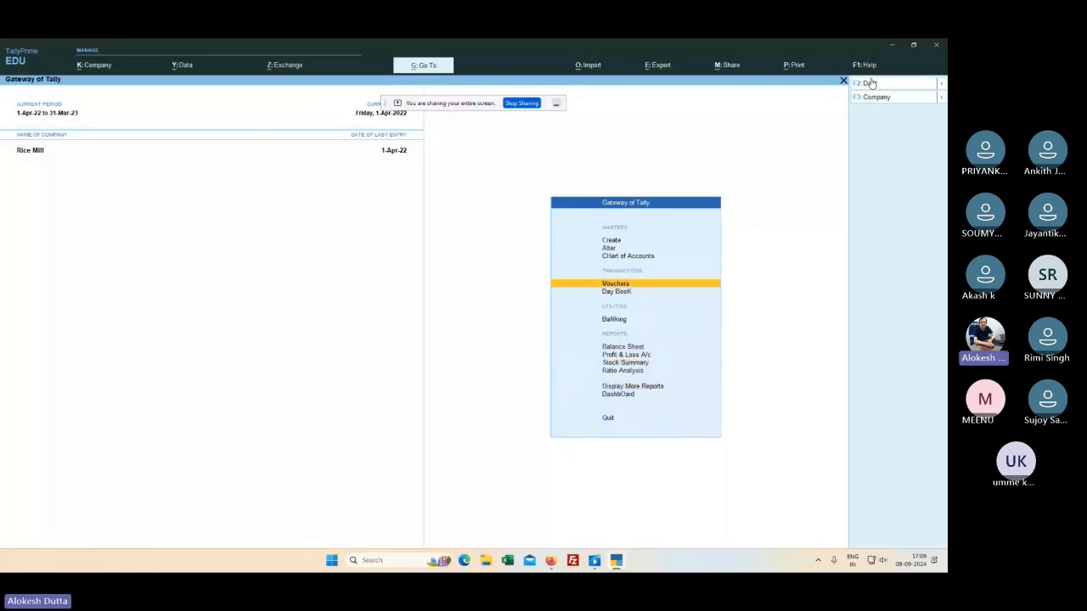
pyautogui.press('Return')
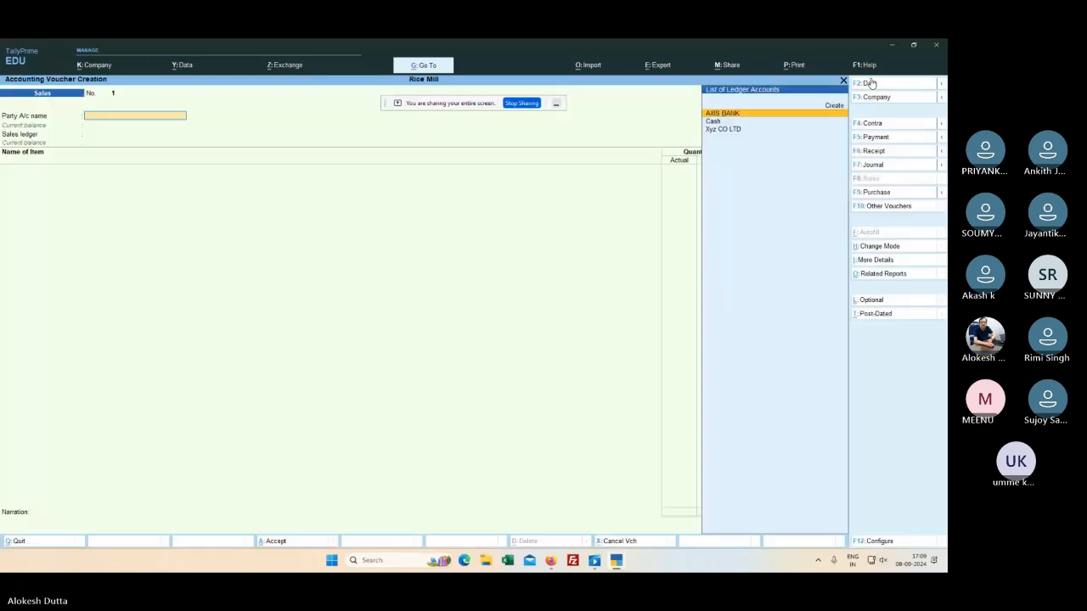
# Step: Make it a Receipt voucher from Xyz CO LTD with the OTHER PROFESSIONAL FESS ledger
pyautogui.click(880, 153)
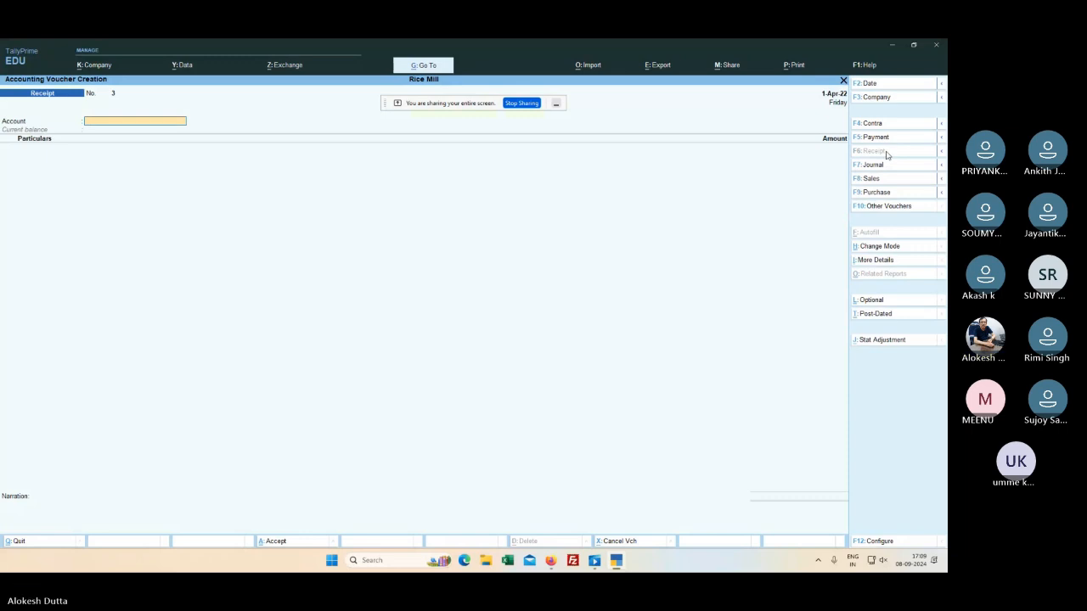
pyautogui.write('x')
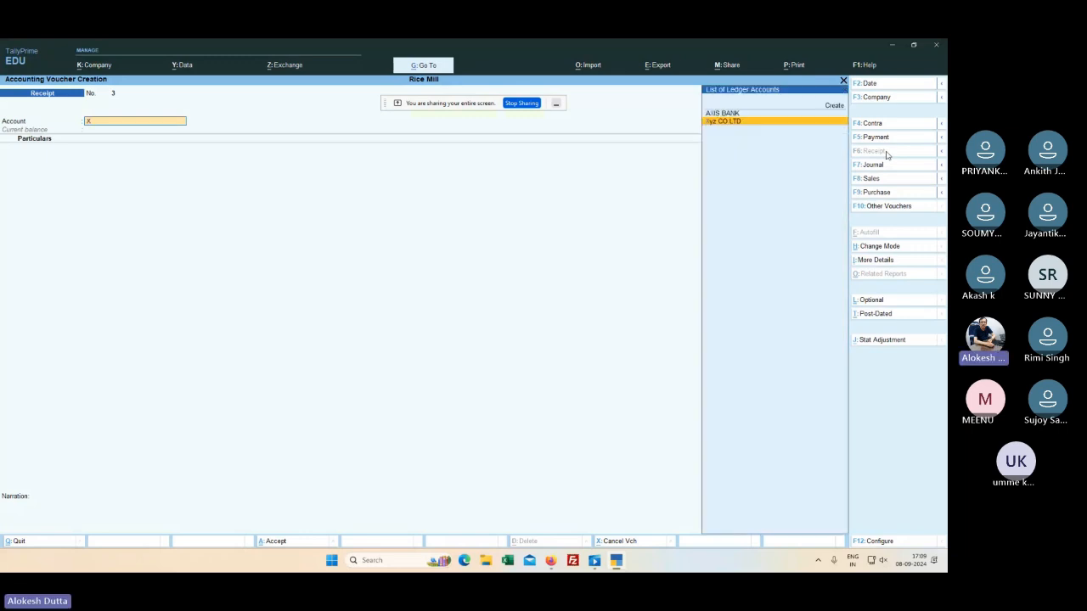
pyautogui.press('Return')
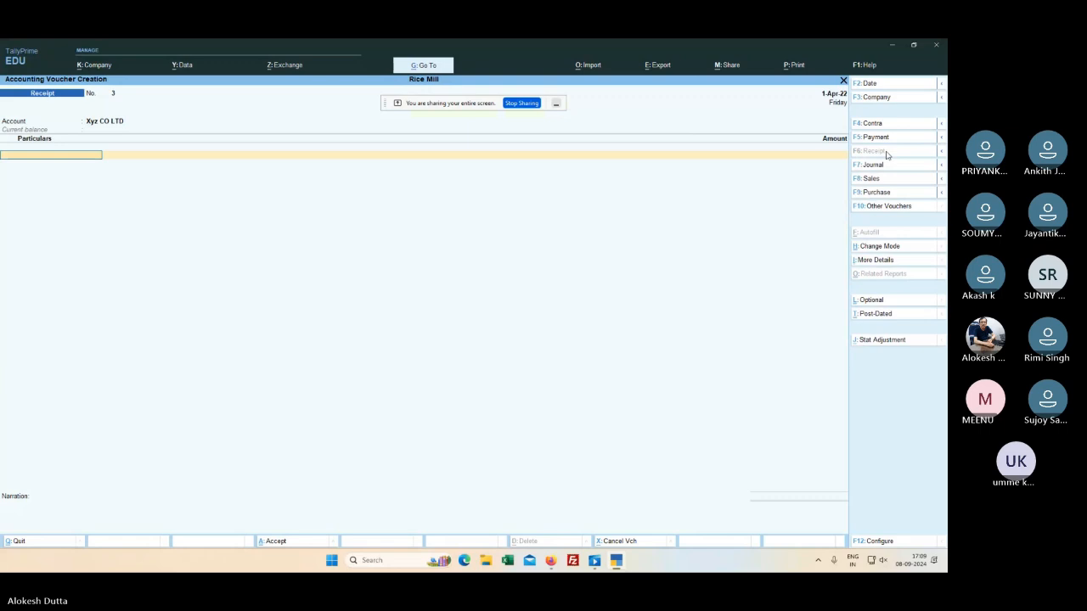
pyautogui.write('A')
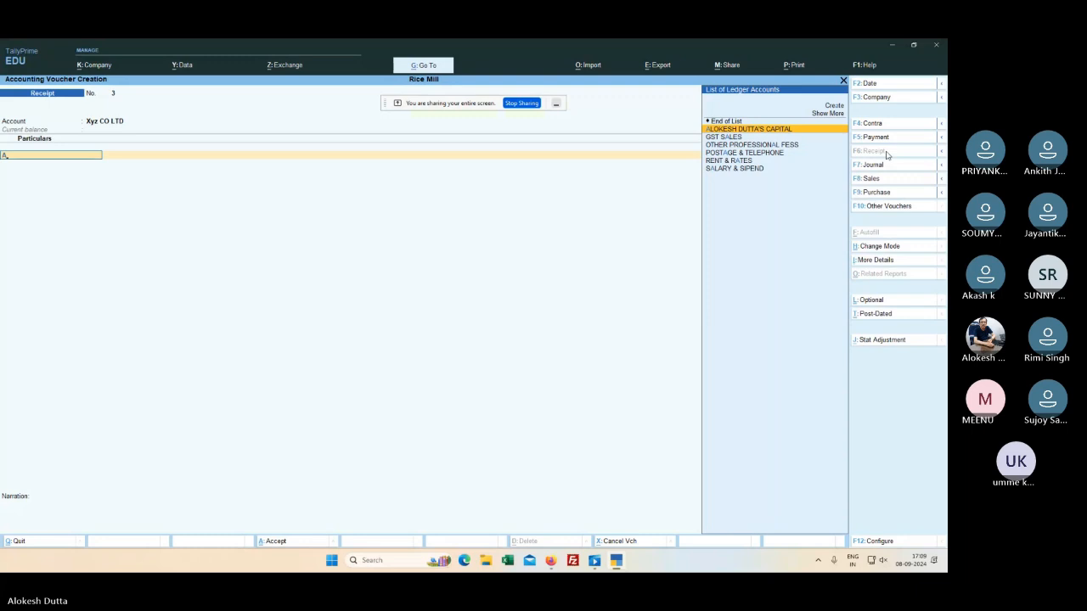
pyautogui.press('Down')
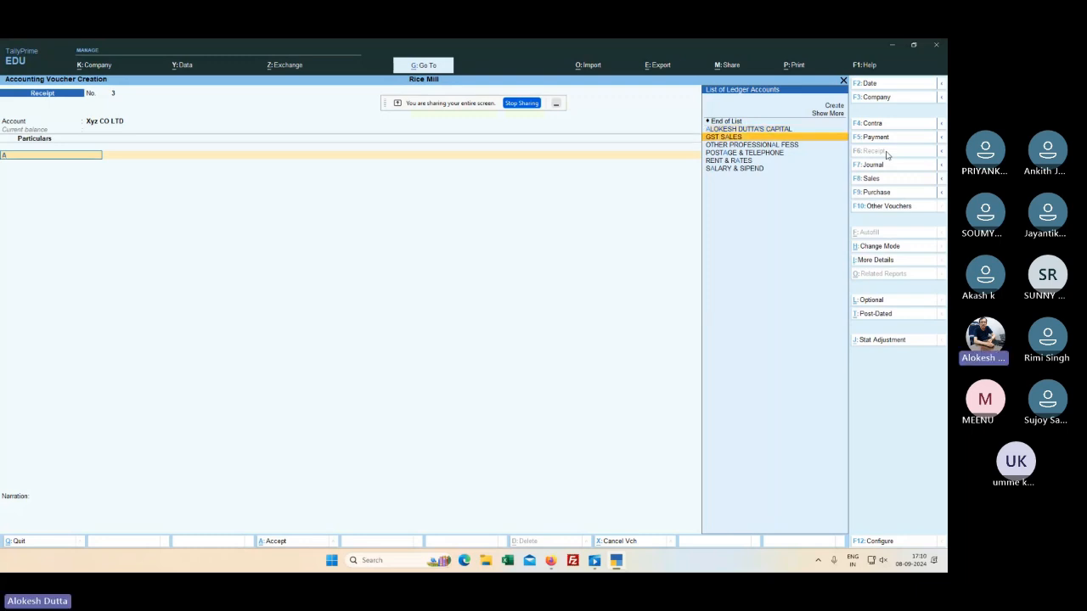
pyautogui.press('Down')
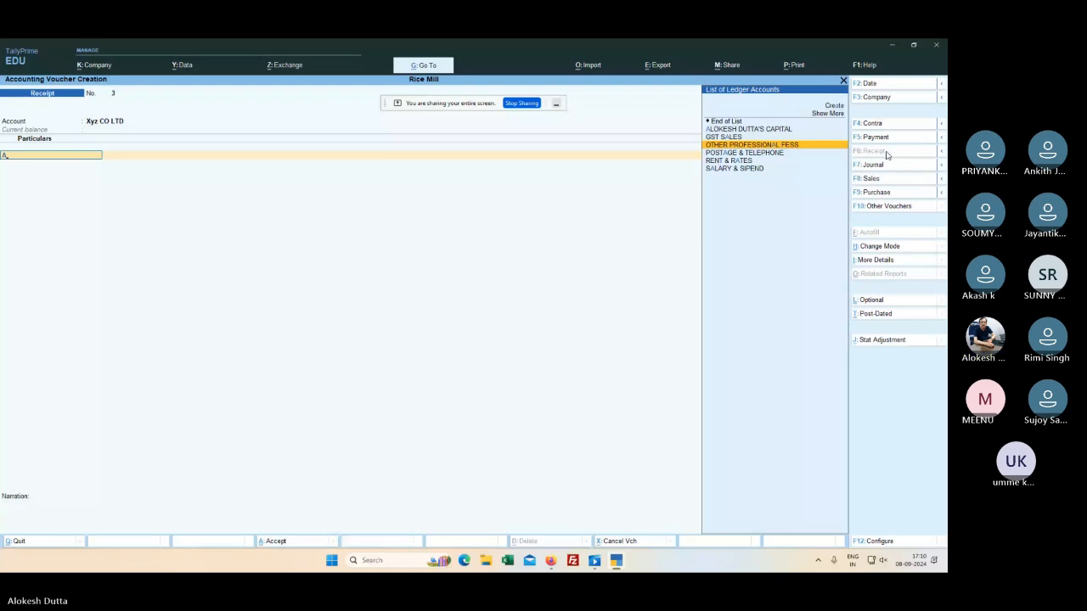
pyautogui.press('Return')
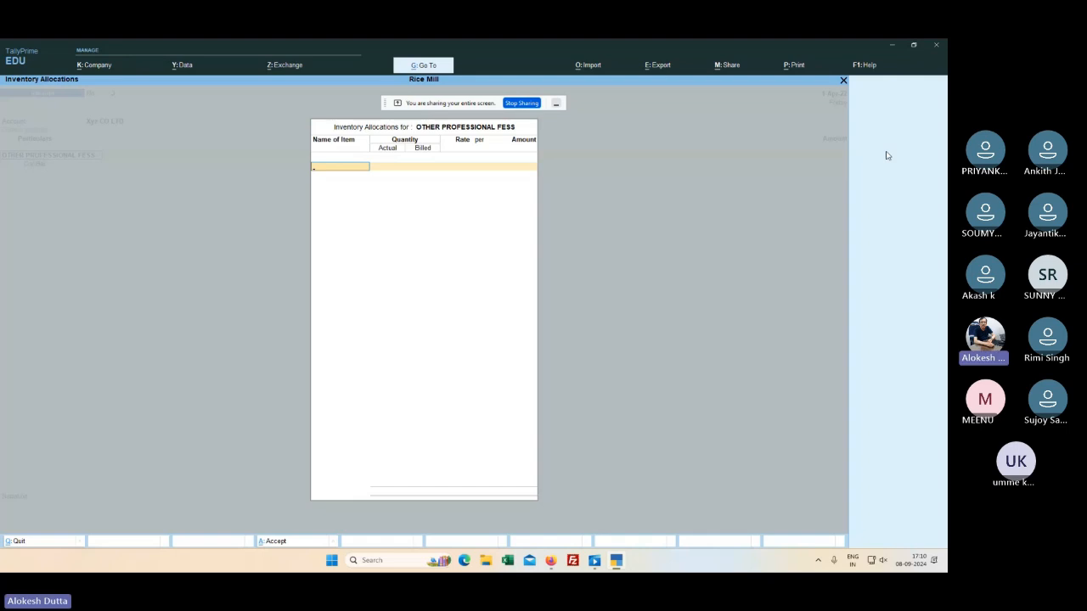
# Step: Close the empty Inventory Allocations, clear the ledger line, and begin abandoning the voucher
pyautogui.press('Return')
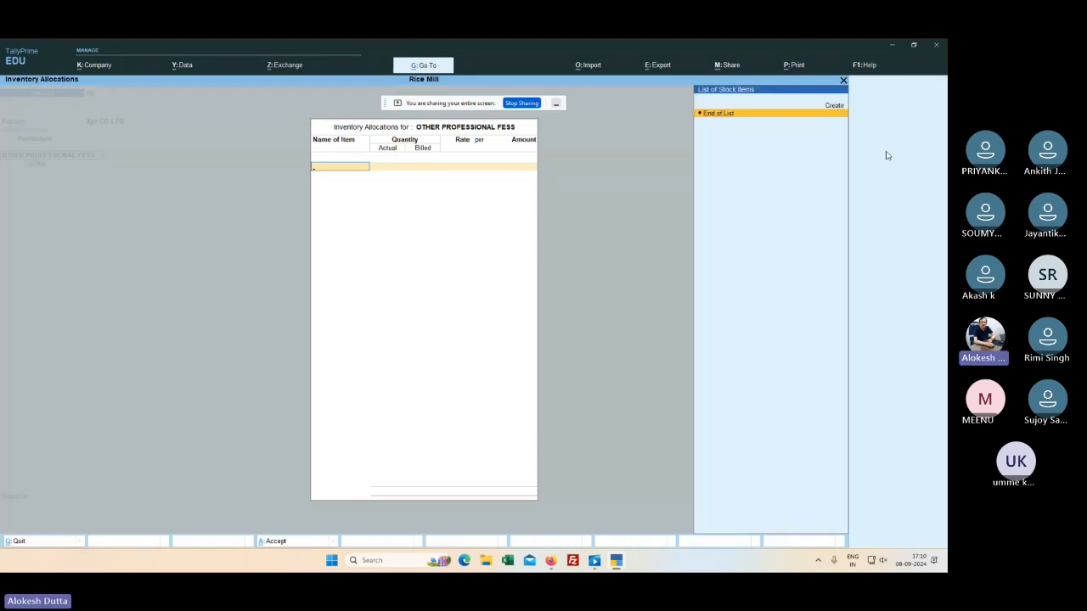
pyautogui.press('Escape')
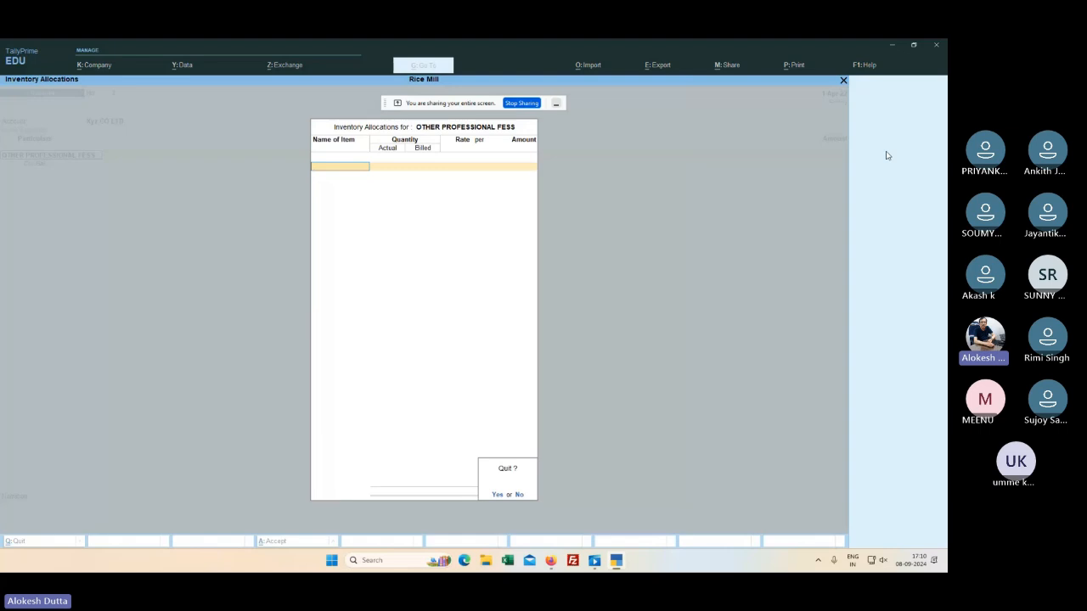
pyautogui.press('y')
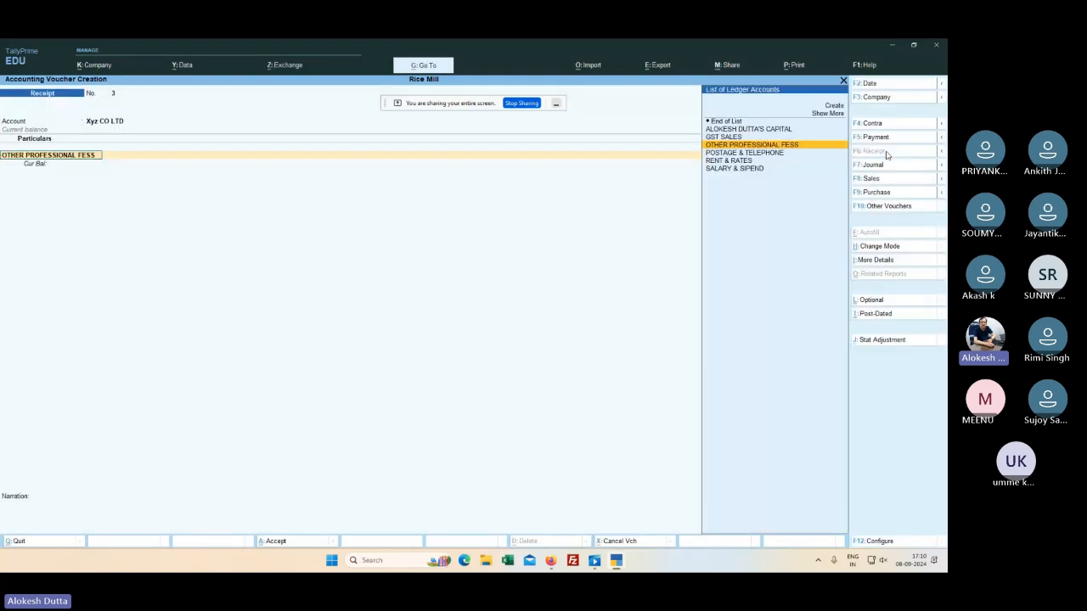
pyautogui.press('BackSpace')
pyautogui.press('Escape')
pyautogui.press('y')
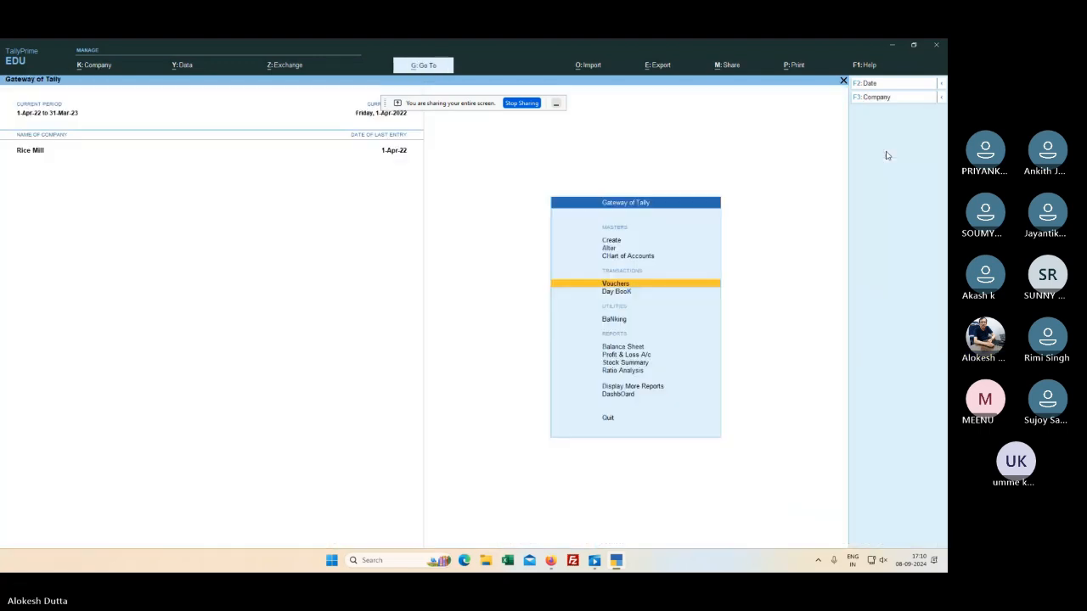
pyautogui.press('Escape')
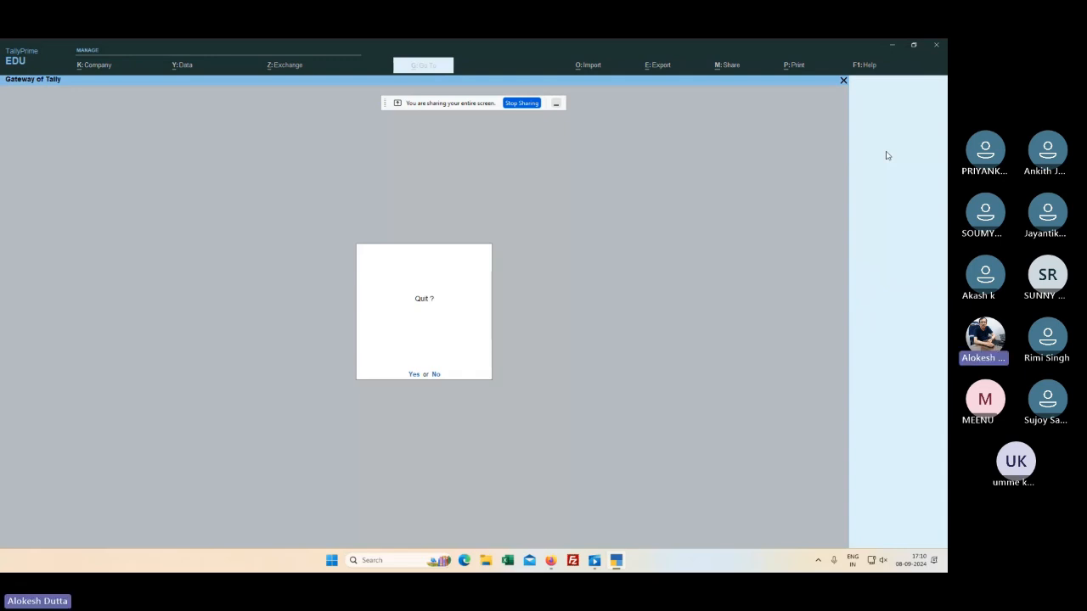
pyautogui.press('n')
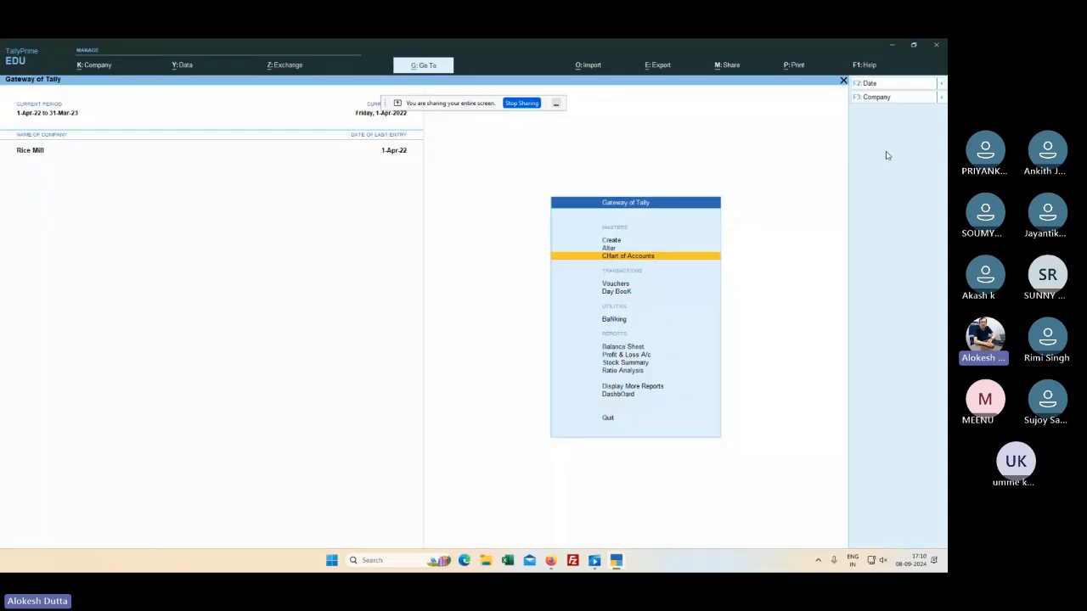
pyautogui.press('Down')
pyautogui.press('Down')
pyautogui.press('Down')
pyautogui.press('Down')
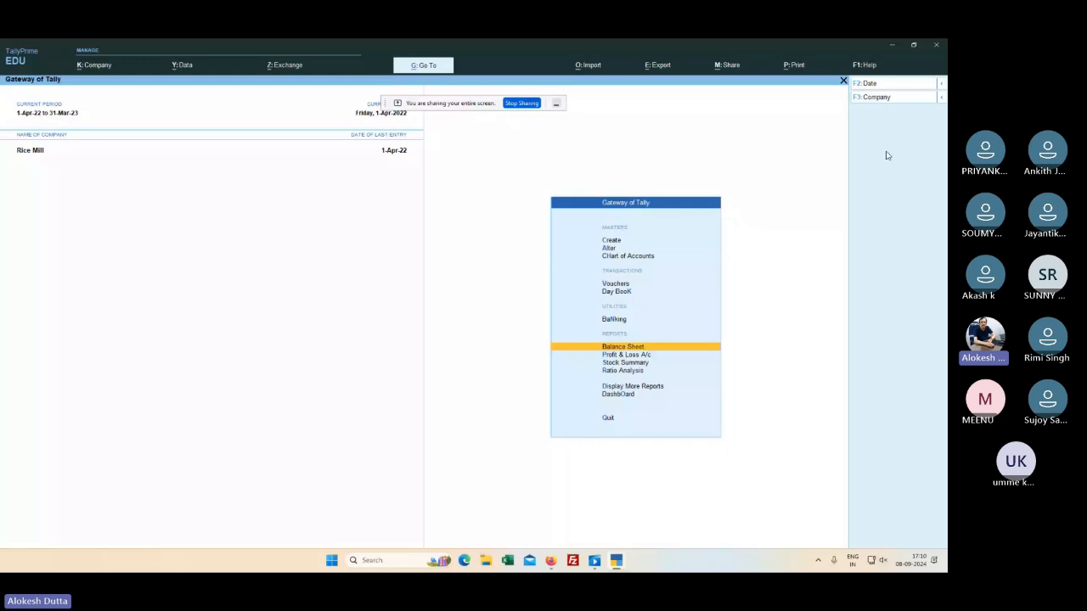
pyautogui.press('Return')
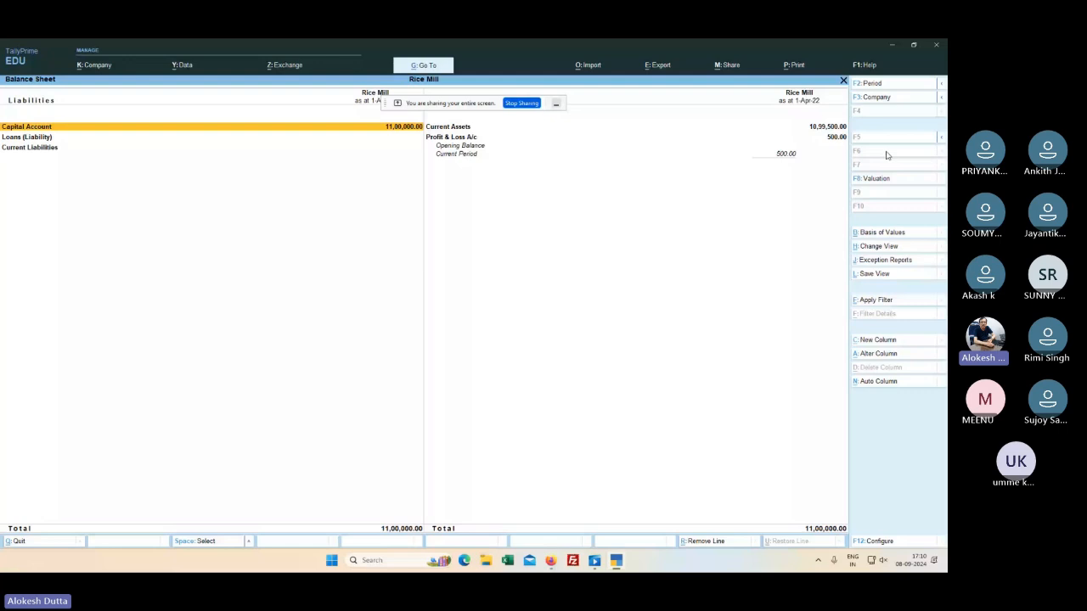
pyautogui.press('Right')
pyautogui.press('Left')
pyautogui.press('Escape')
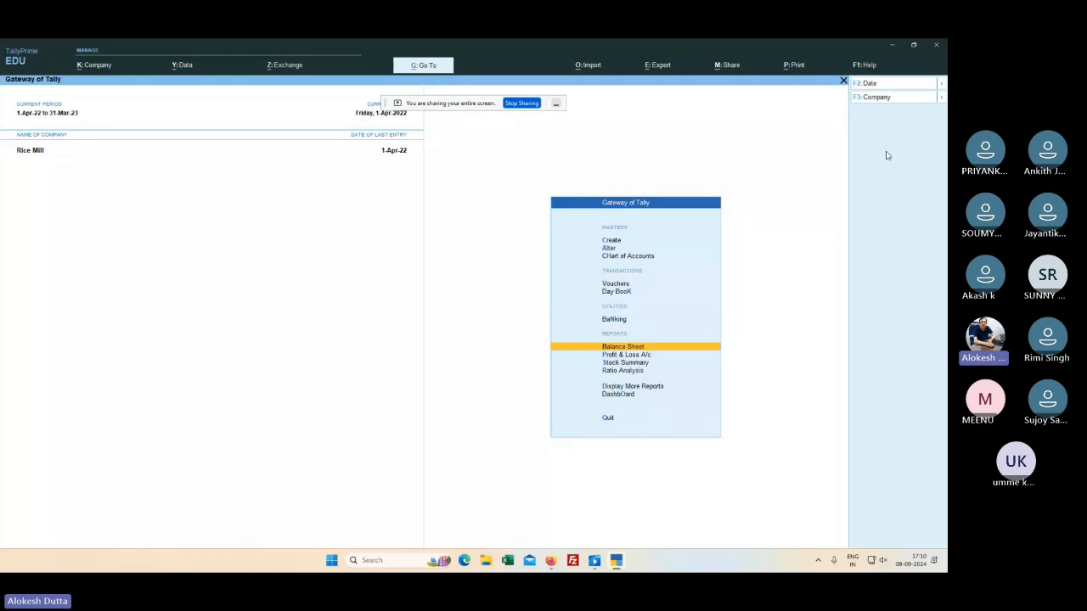
# Step: Decline quitting TallyPrime and open the Day Book from Gateway of Tally
pyautogui.press('Escape')
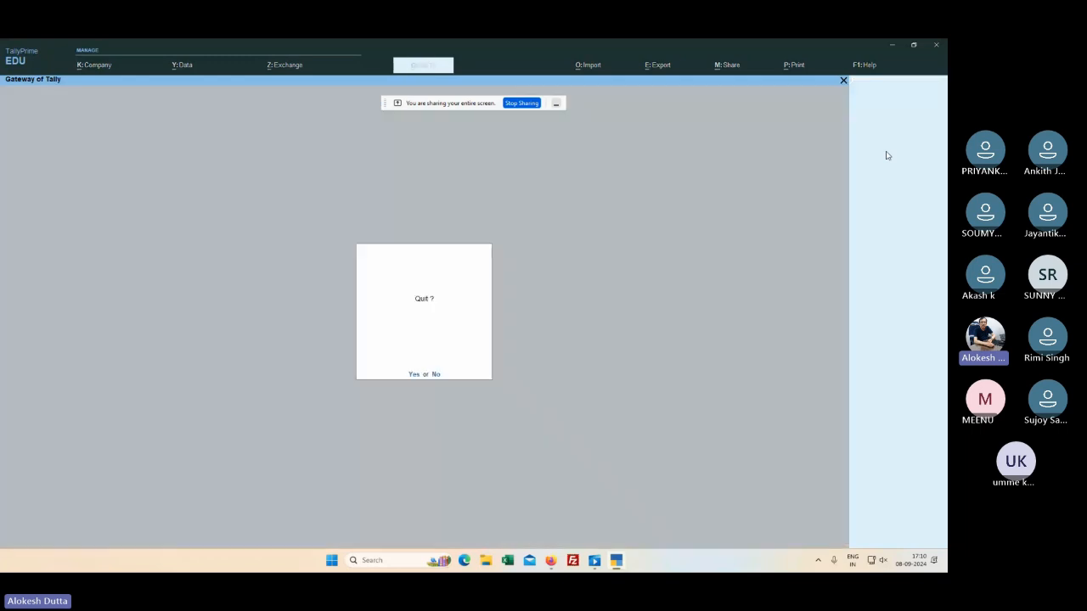
pyautogui.press('Escape')
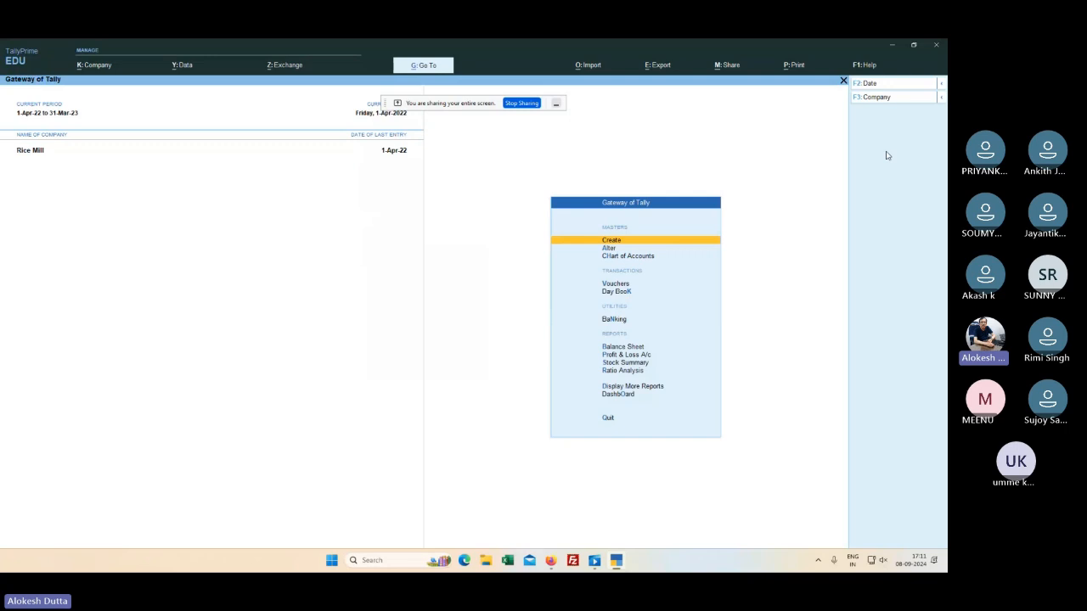
pyautogui.press('Down')
pyautogui.press('Down')
pyautogui.press('Down')
pyautogui.press('Down')
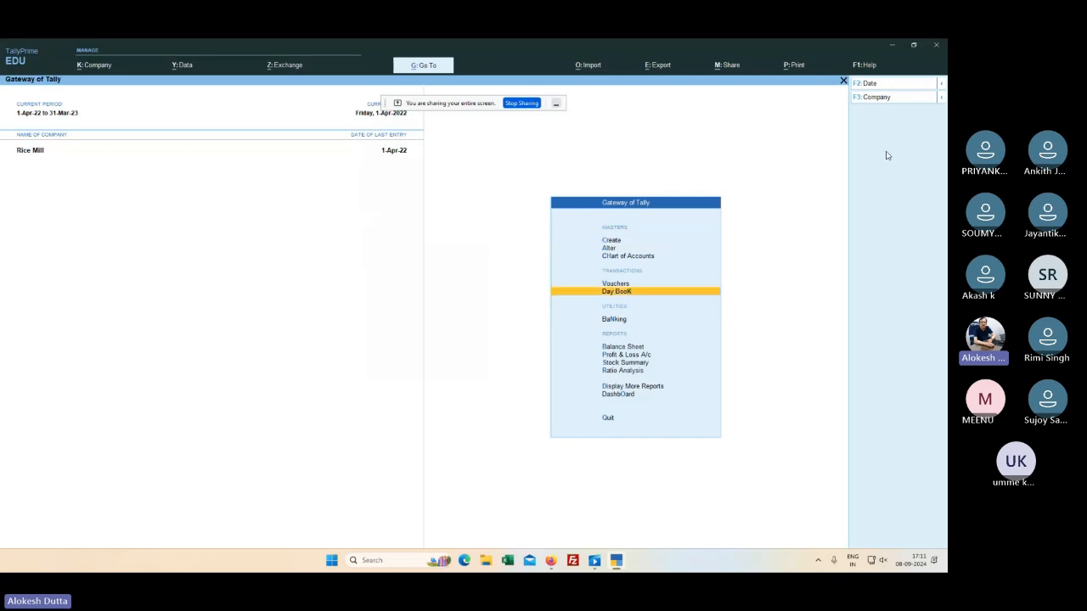
pyautogui.press('Down')
pyautogui.press('Down')
pyautogui.press('Down')
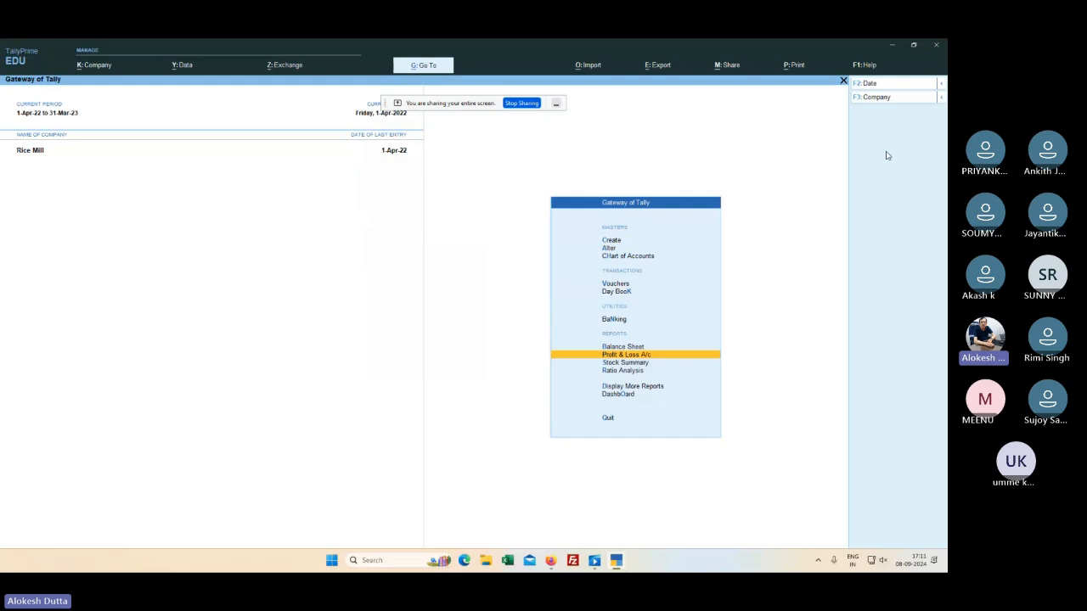
pyautogui.press('Up')
pyautogui.press('Up')
pyautogui.press('Up')
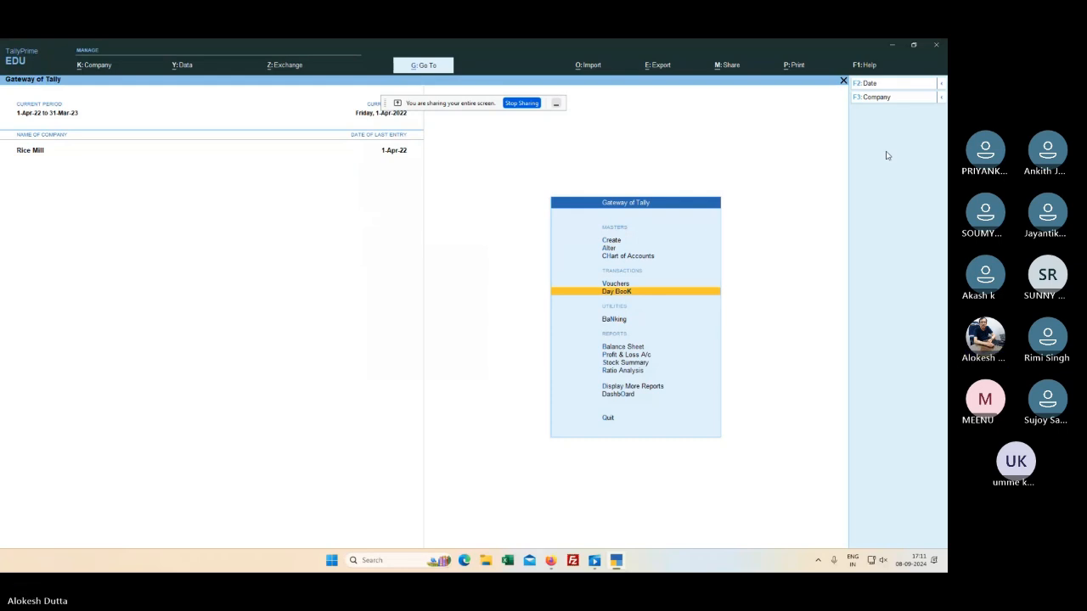
pyautogui.press('Return')
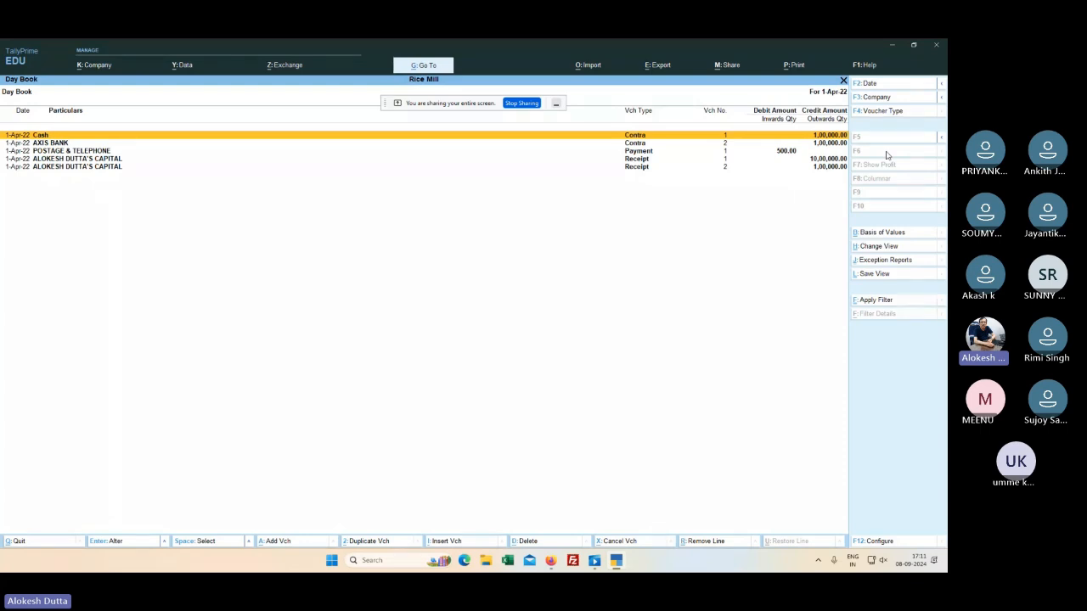
# Step: Step through the Day Book's contra, payment and capital receipt entries, then show Firefox window previews
pyautogui.press('Down')
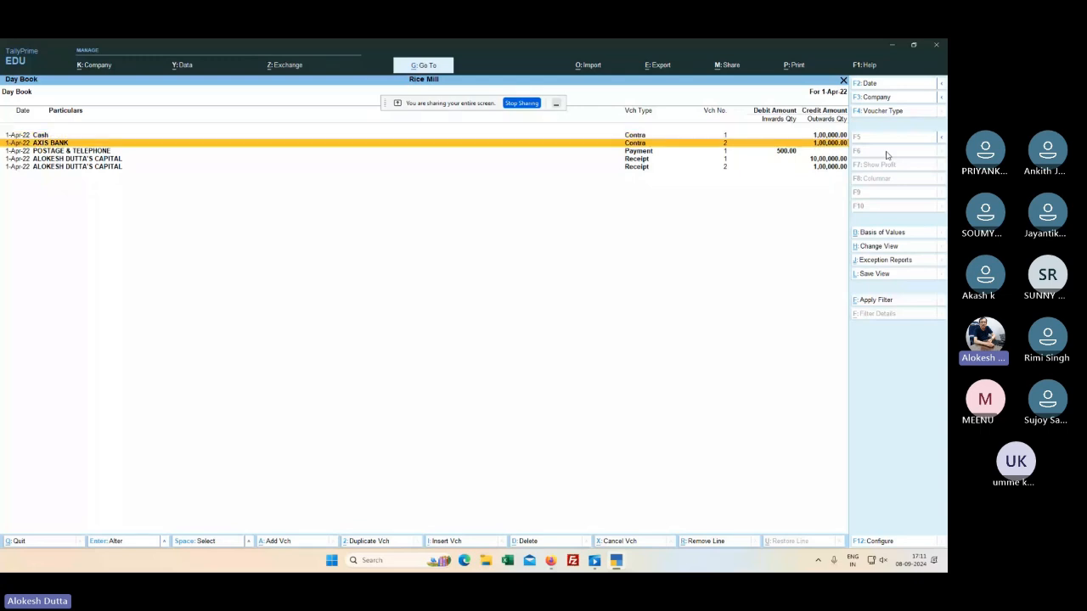
pyautogui.press('Down')
pyautogui.press('Down')
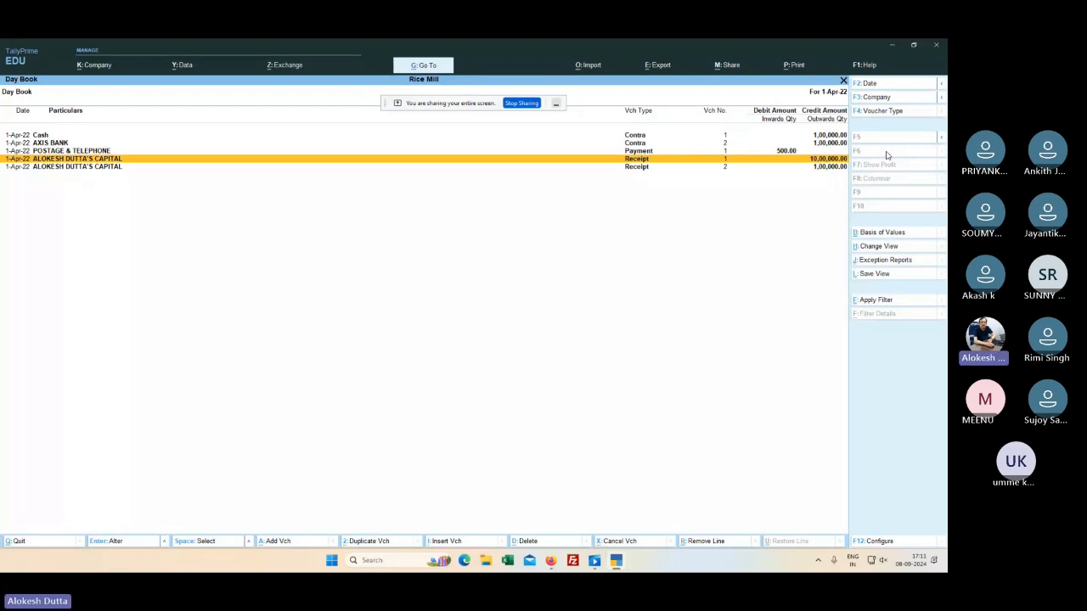
pyautogui.press('Down')
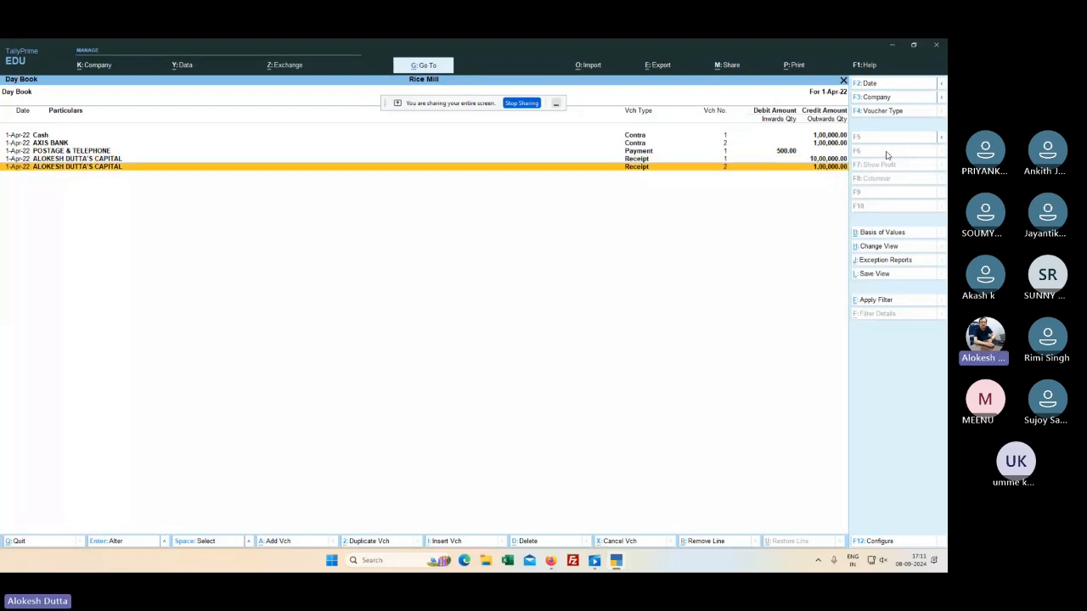
pyautogui.press('Home')
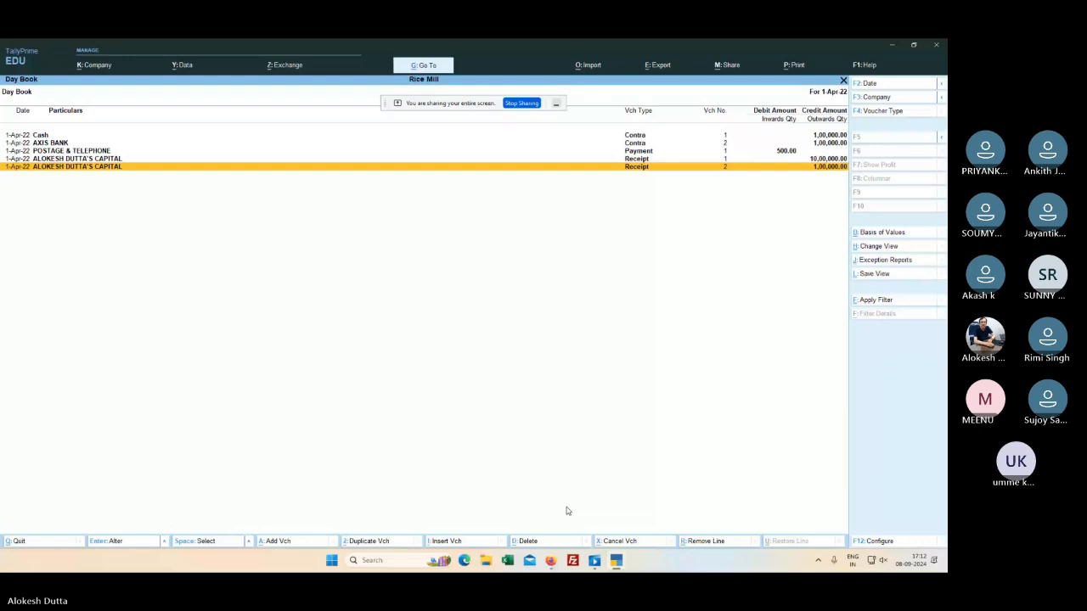
pyautogui.click(550, 560)
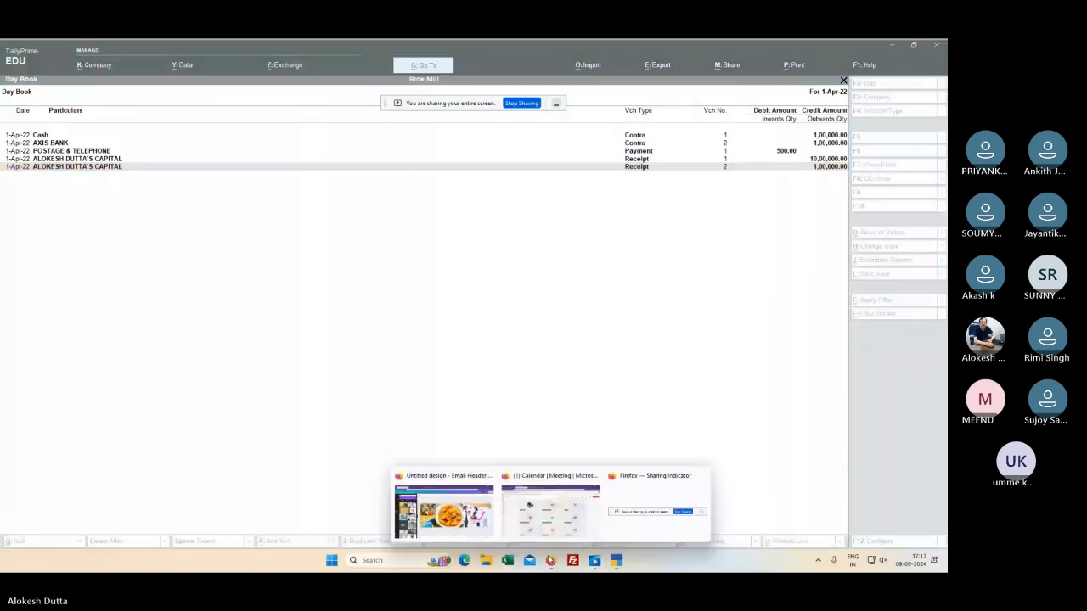